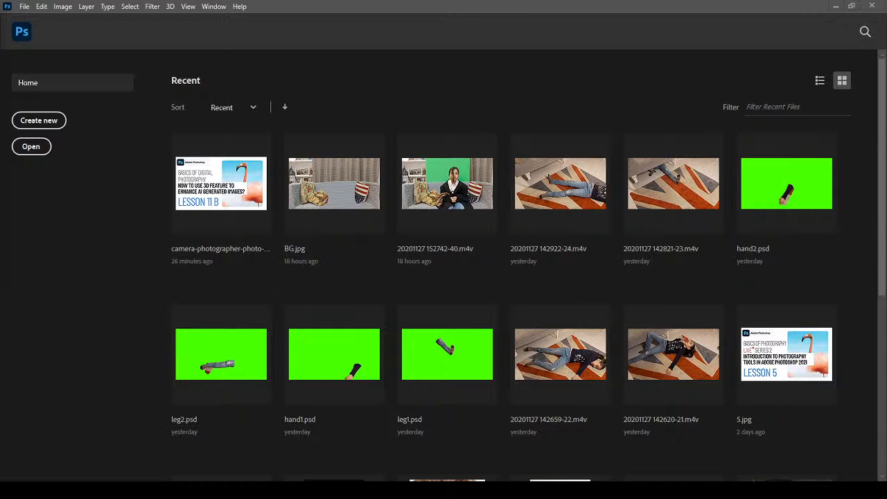
# Step: Switch to Chrome and look through the generated.photos home page, from its download terms to the API and partnership sections
pyautogui.hotkey('alt', 'Tab')
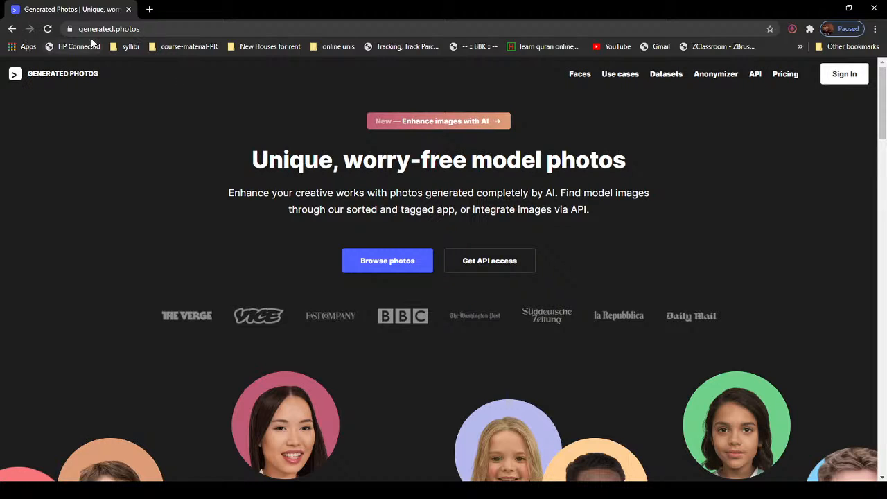
pyautogui.click(148, 29)
pyautogui.scroll(-2, 622, 205)
pyautogui.scroll(-8, 622, 204)
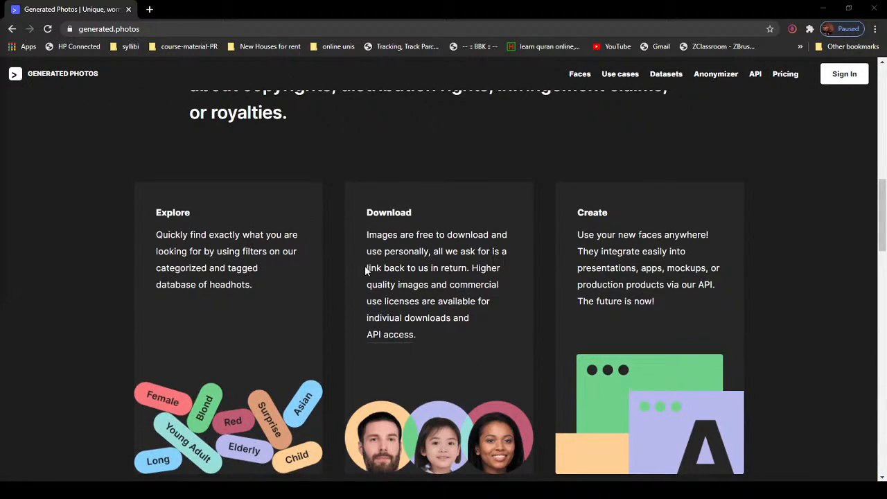
pyautogui.scroll(-2, 430, 270)
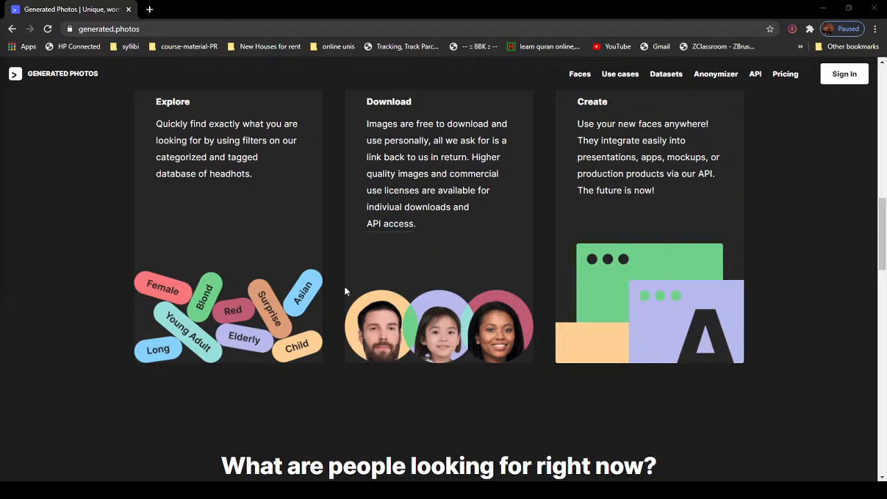
pyautogui.scroll(-3, 435, 250)
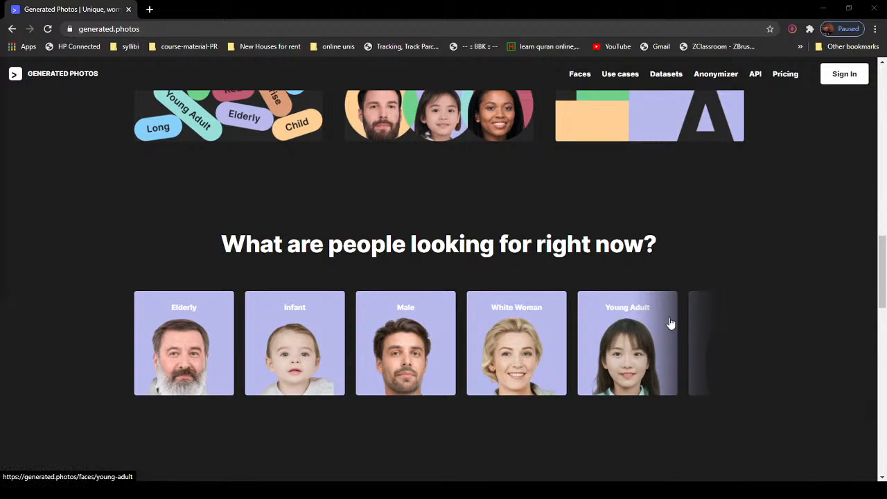
pyautogui.scroll(-6, 672, 322)
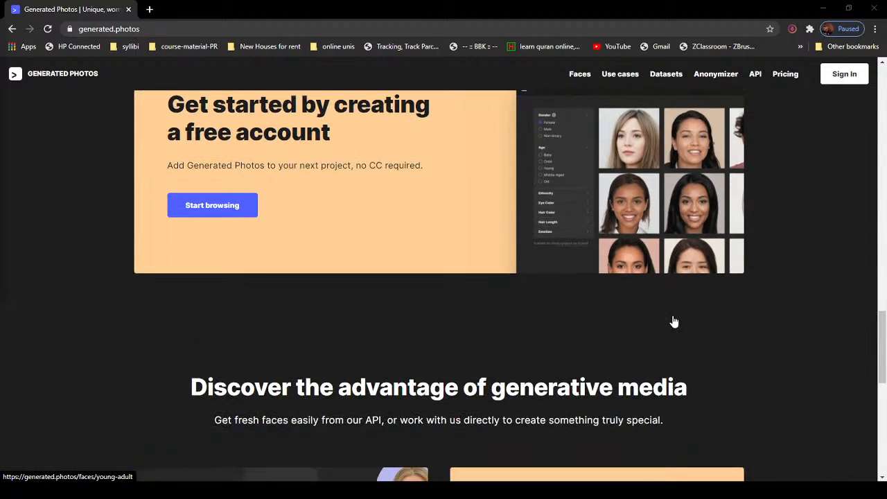
pyautogui.scroll(-7, 674, 321)
pyautogui.scroll(3, 763, 323)
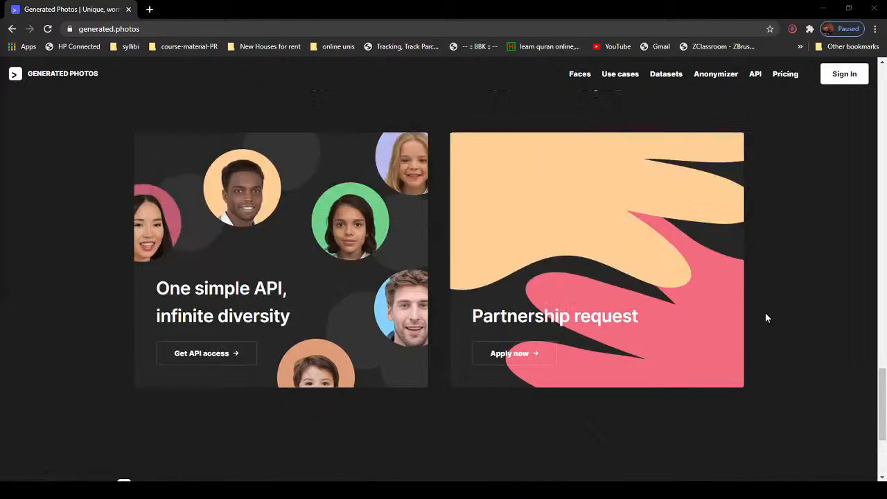
pyautogui.scroll(15, 765, 318)
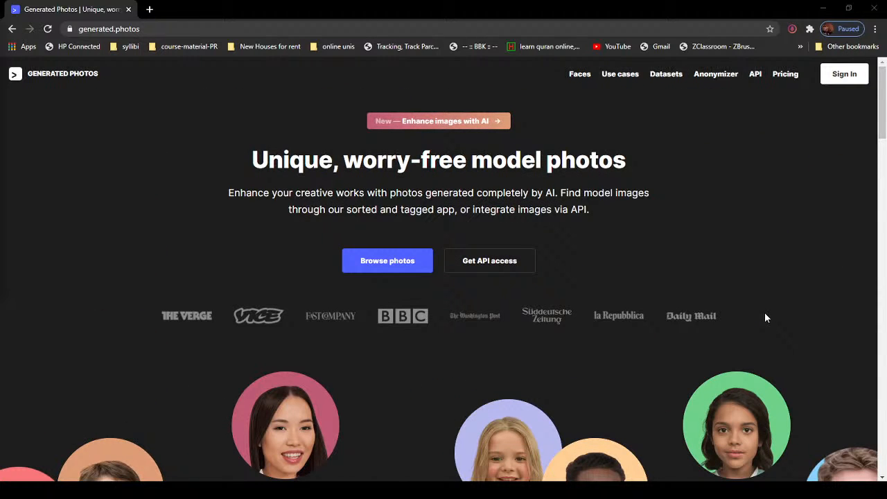
# Step: Open the gallery of AI-generated face photos and look over its first faces and available filters
pyautogui.click(386, 269)
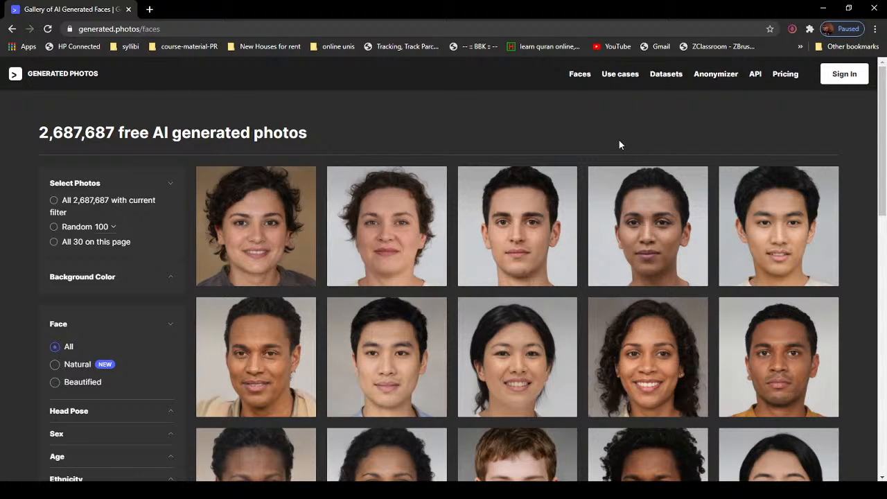
pyautogui.scroll(-1, 619, 140)
pyautogui.scroll(1, 619, 140)
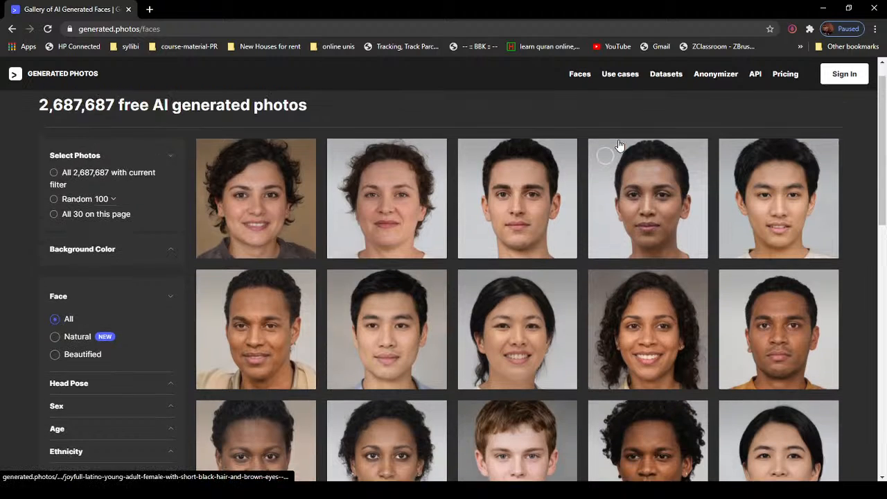
pyautogui.scroll(-1, 619, 142)
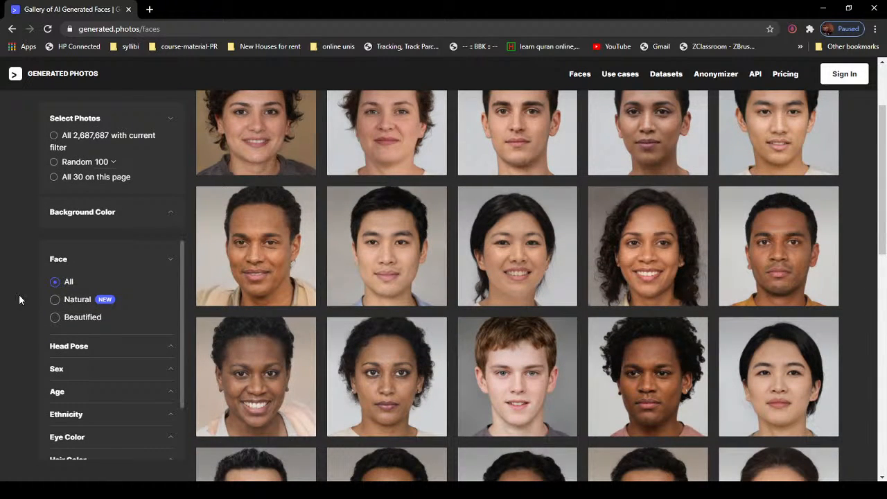
pyautogui.scroll(-1, 19, 294)
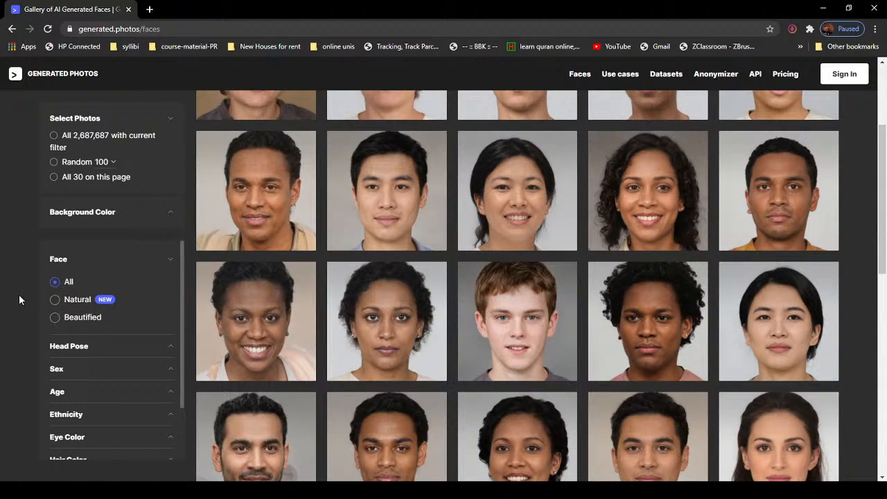
# Step: Filter the gallery by the Natural face type and view the matching portraits
pyautogui.click(55, 303)
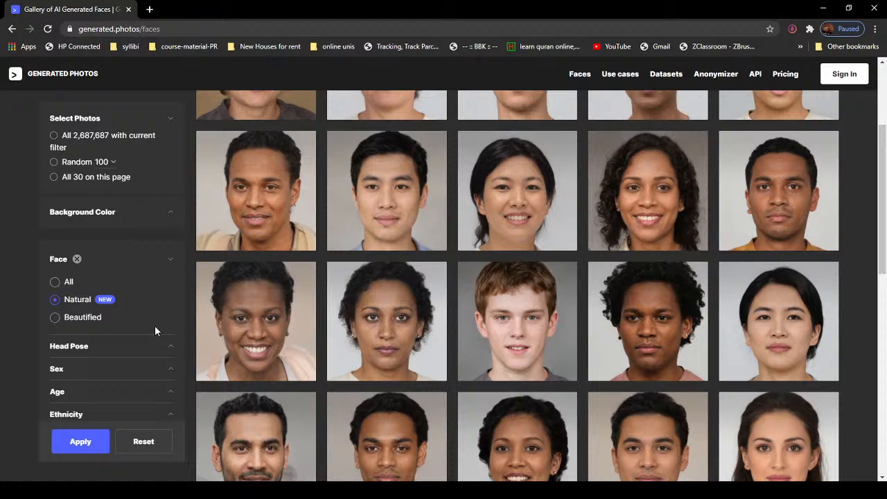
pyautogui.click(98, 443)
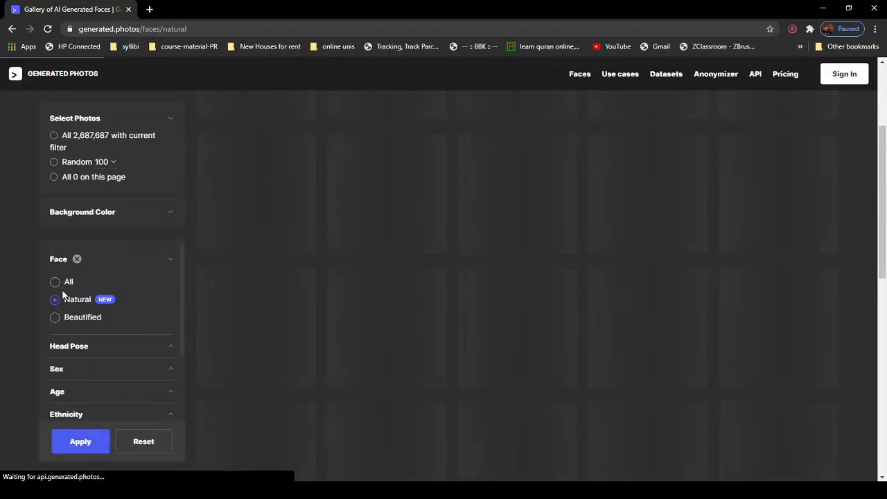
pyautogui.scroll(-2, 133, 344)
pyautogui.scroll(2, 133, 344)
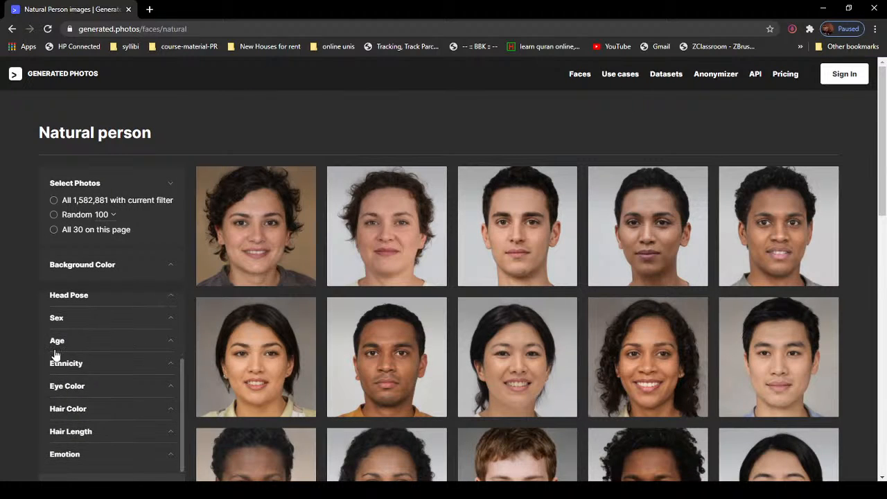
pyautogui.scroll(-3, 28, 353)
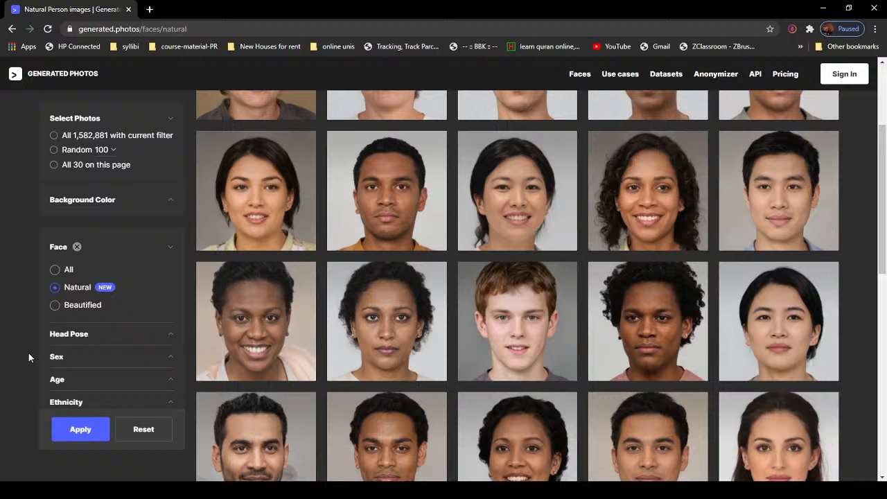
# Step: Filter the gallery by the Beautified face type instead and view the matching portraits
pyautogui.click(56, 309)
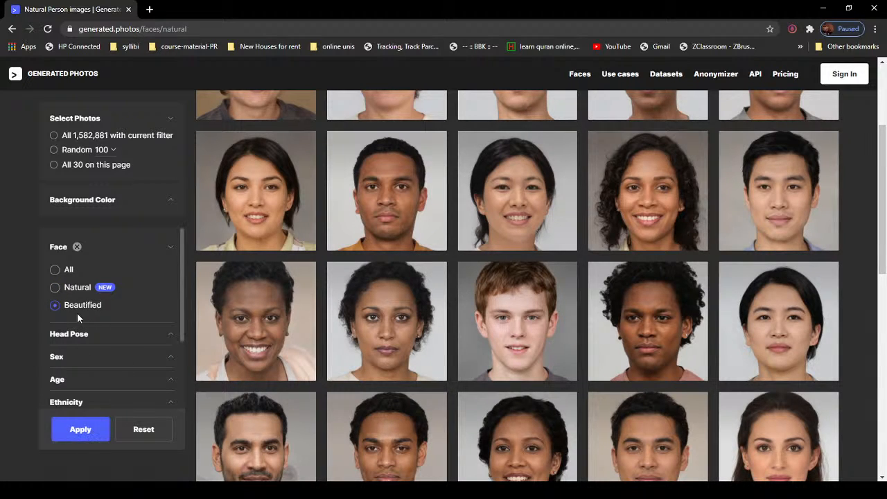
pyautogui.click(81, 431)
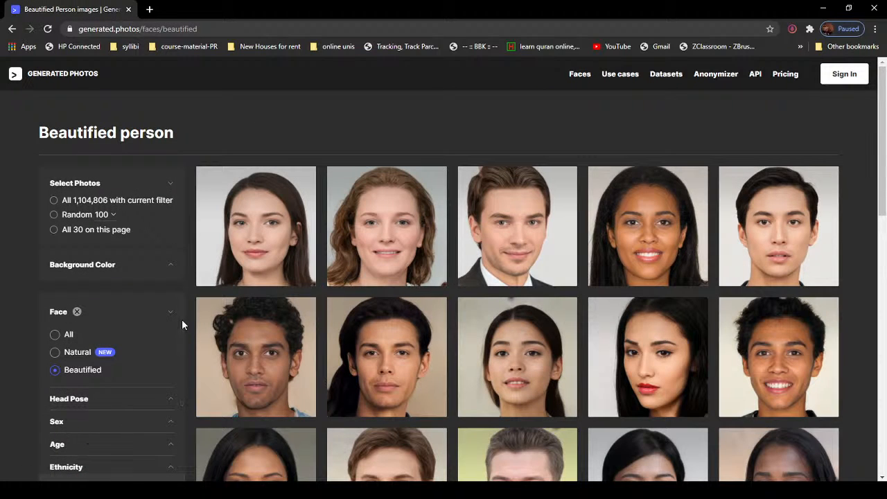
pyautogui.scroll(-2, 182, 319)
pyautogui.scroll(2, 182, 319)
pyautogui.scroll(-2, 21, 316)
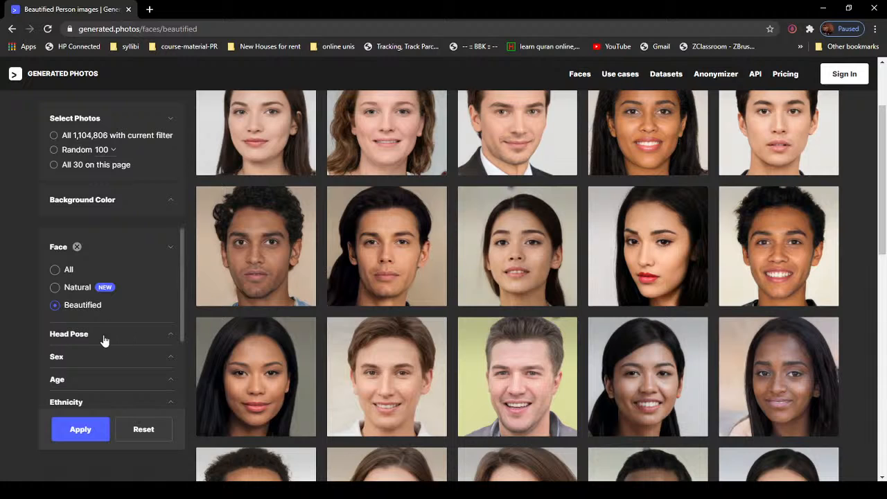
# Step: Set the gallery's face type filter back to Natural and apply it
pyautogui.click(56, 288)
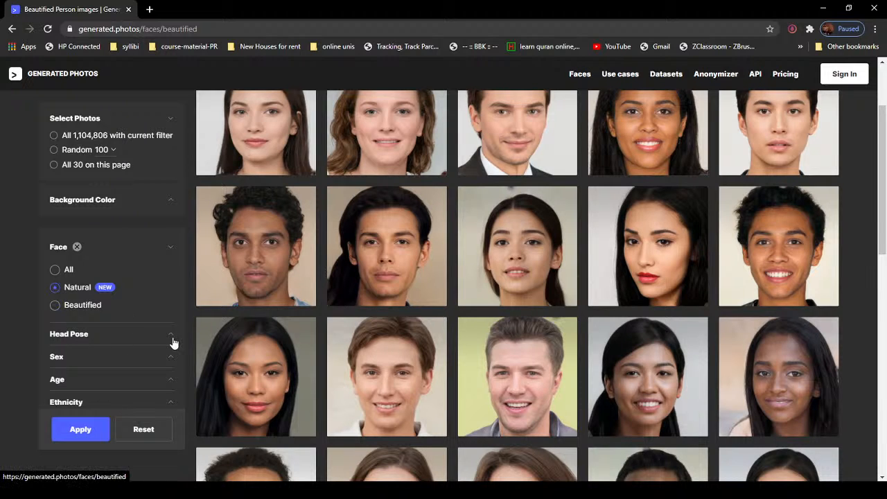
pyautogui.click(93, 433)
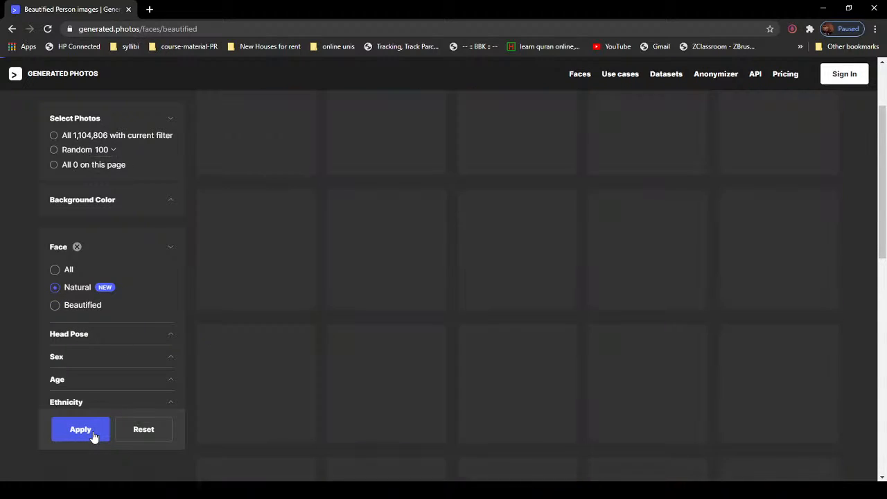
pyautogui.scroll(-2, 26, 327)
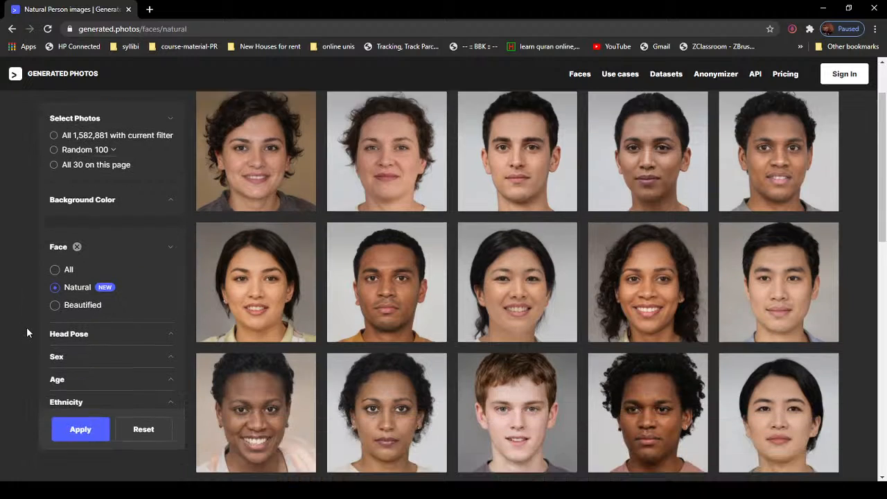
# Step: Restrict the natural faces to the Front facing head pose, apply the filter and view the portraits
pyautogui.click(174, 340)
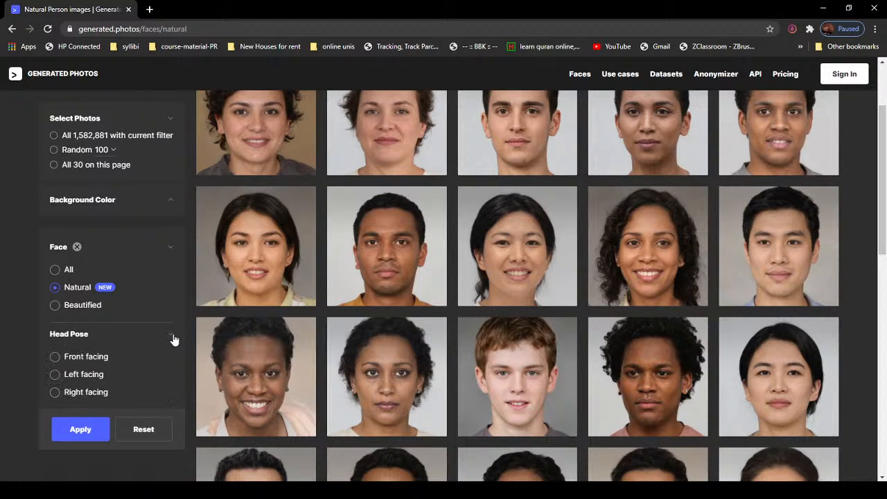
pyautogui.scroll(-1, 16, 371)
pyautogui.scroll(-2, 120, 354)
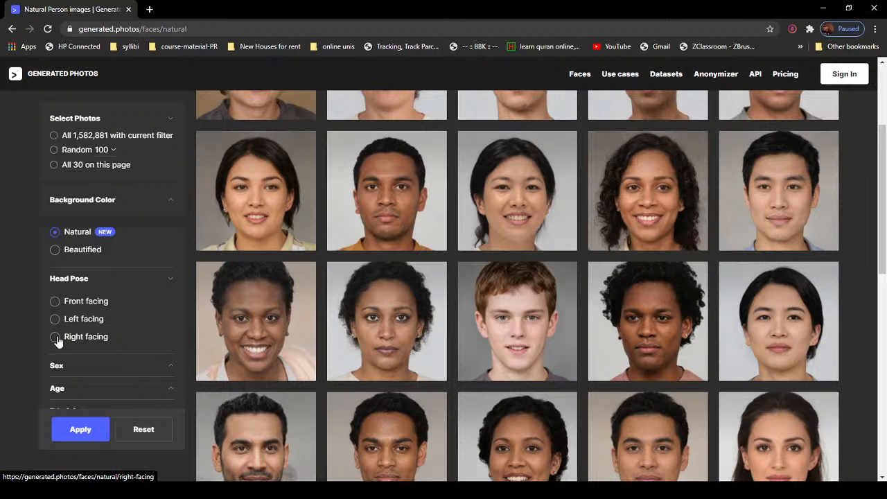
pyautogui.click(54, 302)
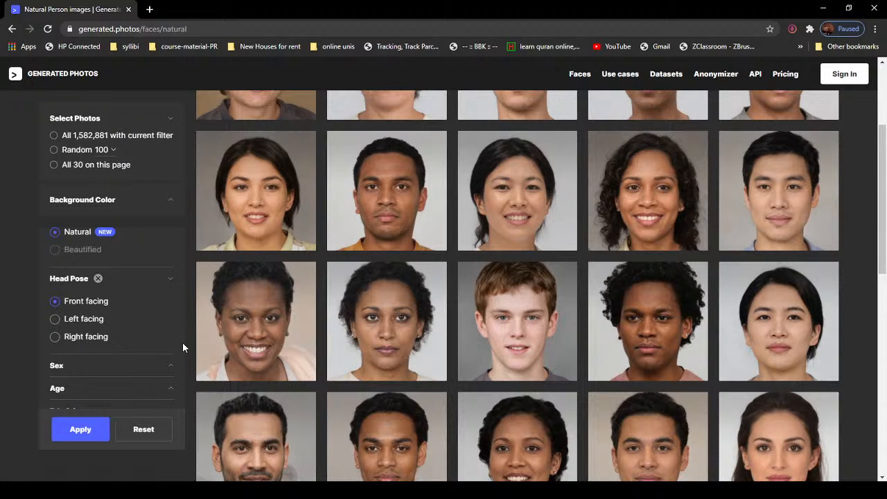
pyautogui.click(75, 434)
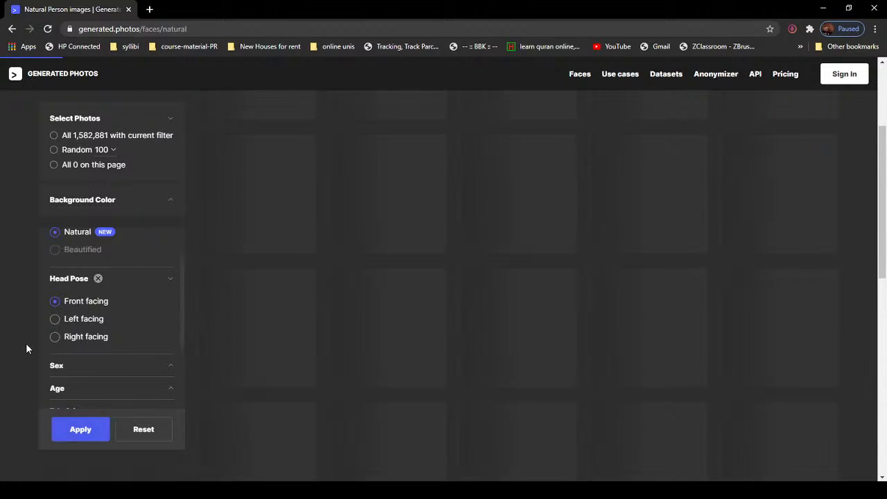
pyautogui.scroll(-3, 27, 342)
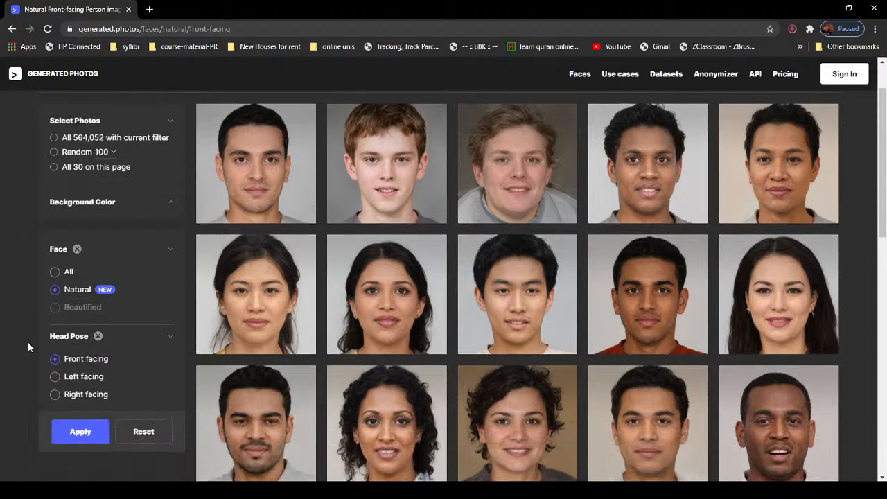
pyautogui.scroll(-1, 27, 342)
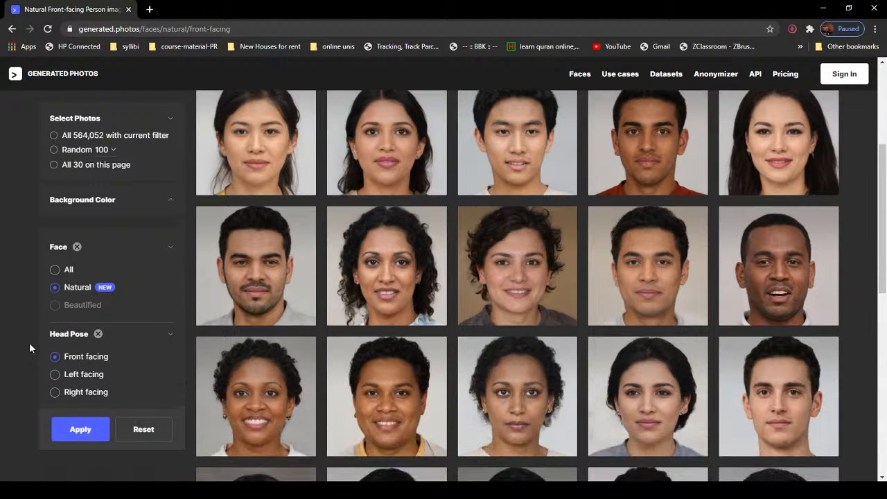
# Step: Collapse the Head Pose and Face filter groups and set the Sex filter to Male
pyautogui.click(170, 336)
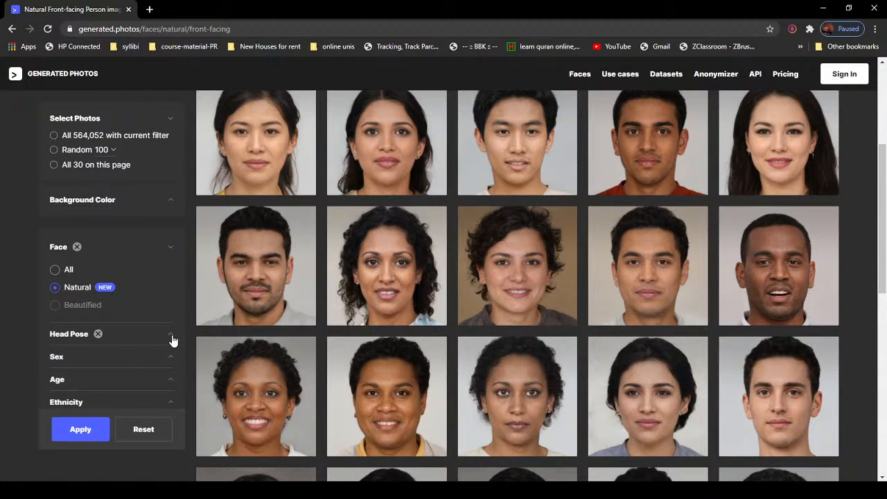
pyautogui.click(171, 248)
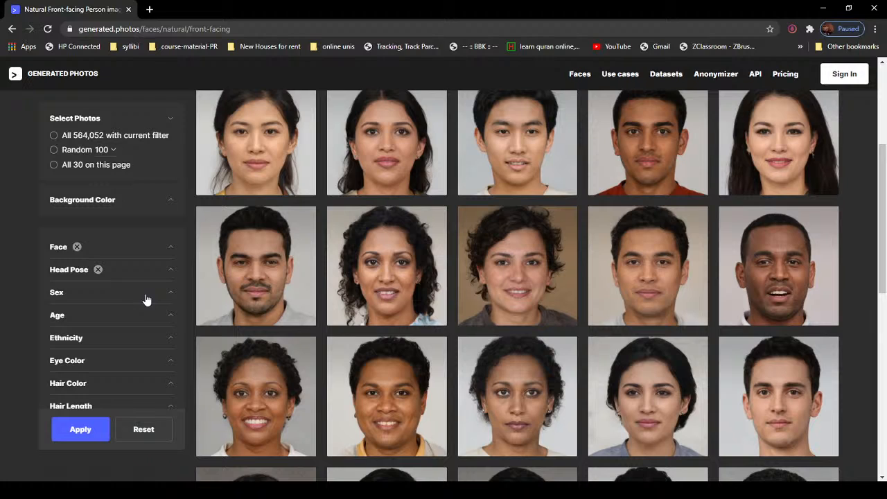
pyautogui.click(146, 298)
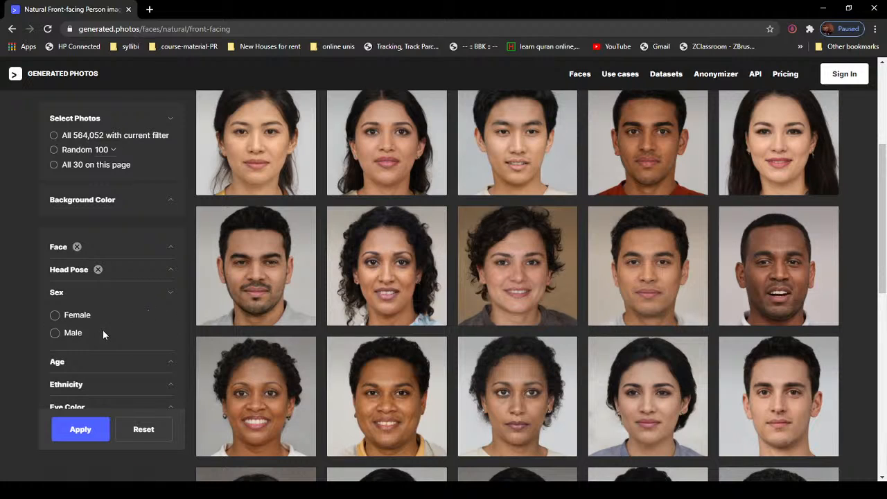
pyautogui.click(74, 336)
# Step: Set the Age filter to Adult, leaving the Sex and Age filter groups collapsed
pyautogui.click(170, 363)
pyautogui.click(176, 292)
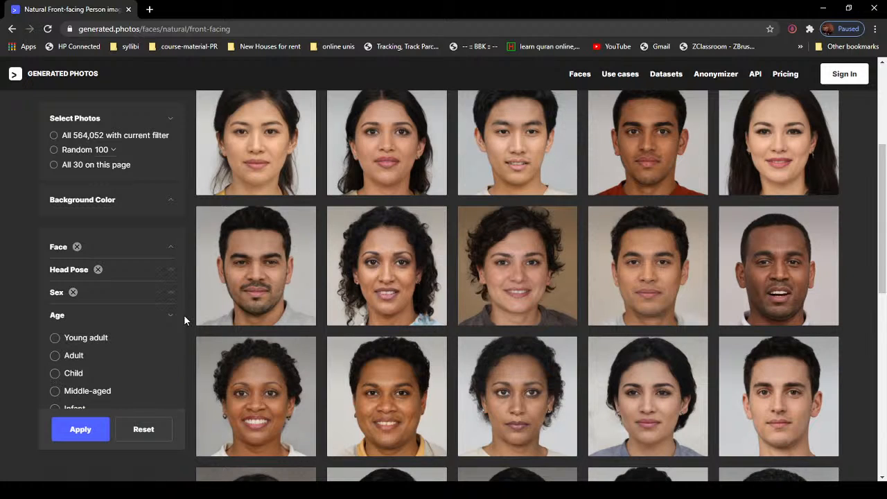
pyautogui.scroll(-2, 161, 333)
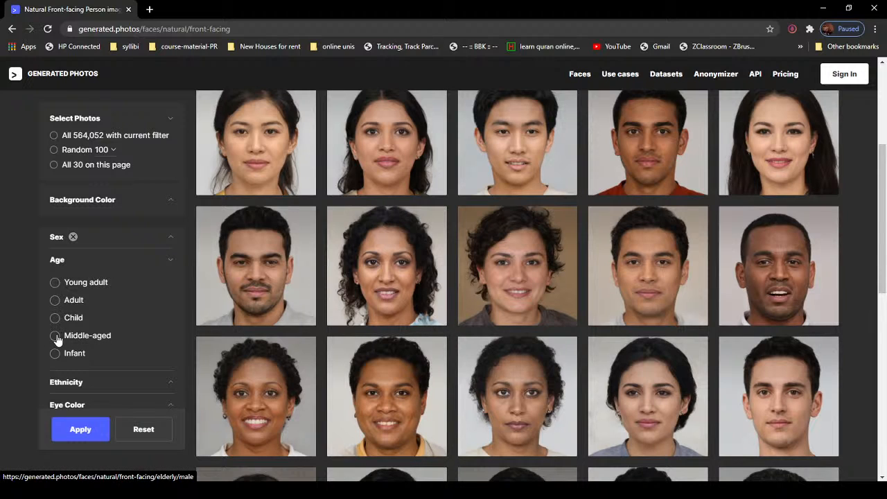
pyautogui.click(54, 301)
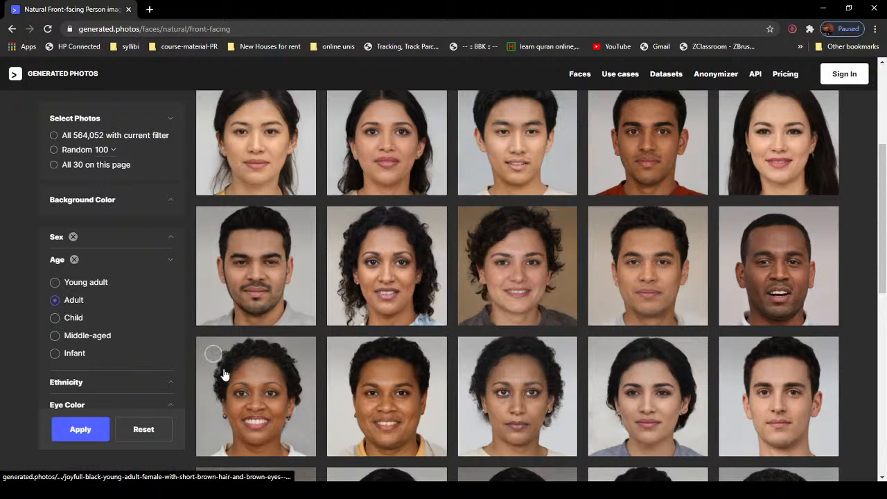
pyautogui.click(172, 264)
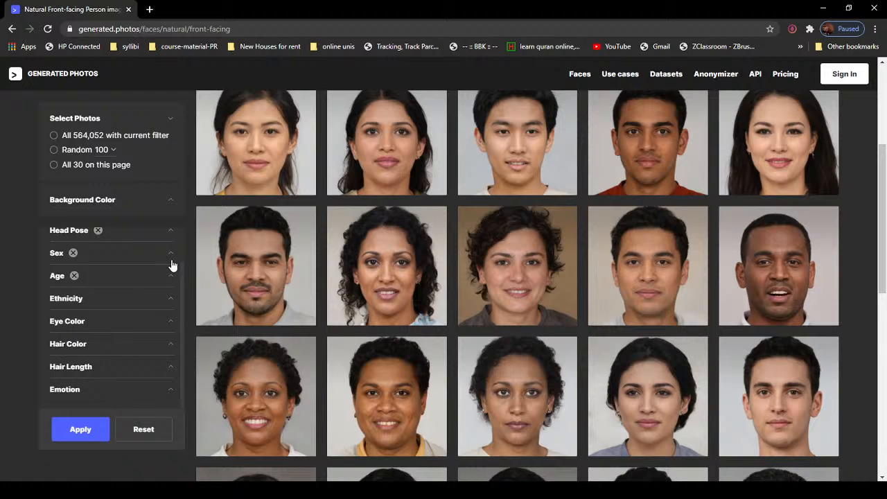
pyautogui.click(173, 305)
pyautogui.click(172, 305)
pyautogui.scroll(-1, 168, 350)
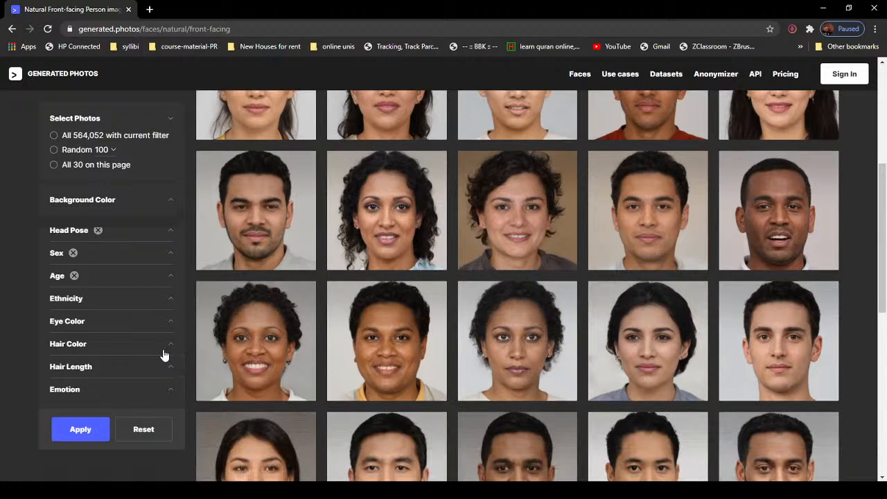
# Step: Set the Emotion filter to Neutral and apply the chosen filters to the gallery
pyautogui.scroll(-1, 138, 346)
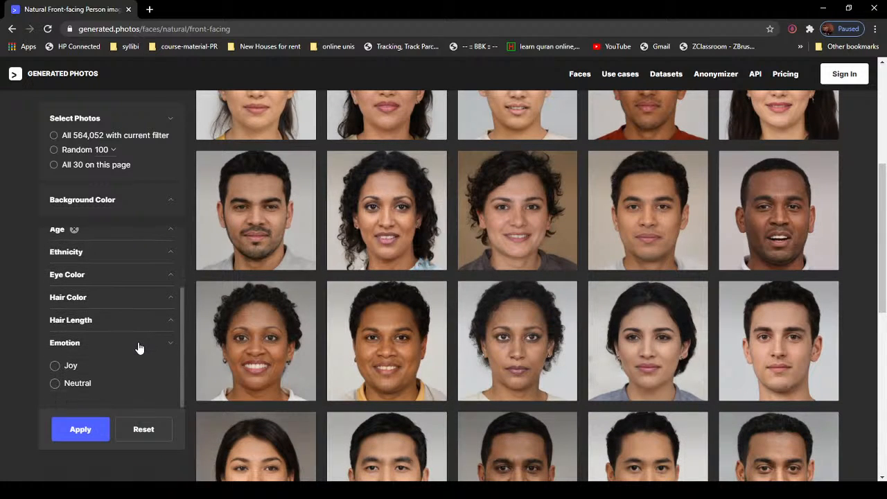
pyautogui.click(55, 383)
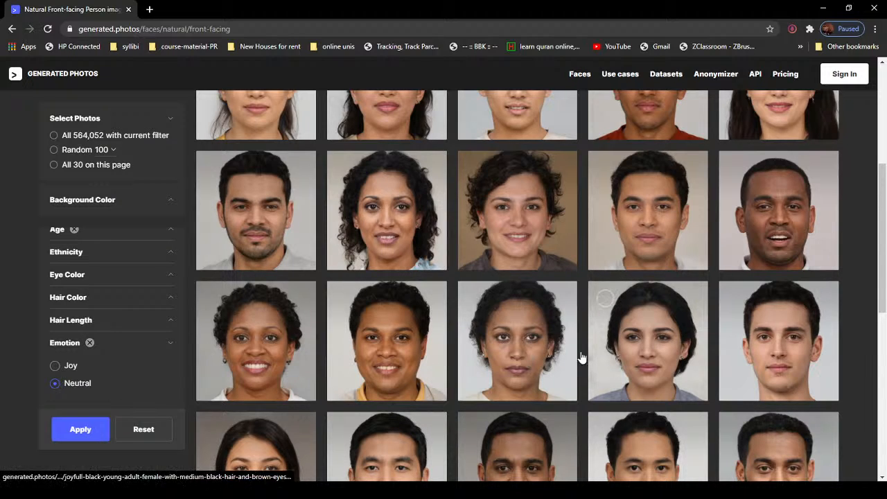
pyautogui.scroll(1, 168, 342)
pyautogui.click(99, 429)
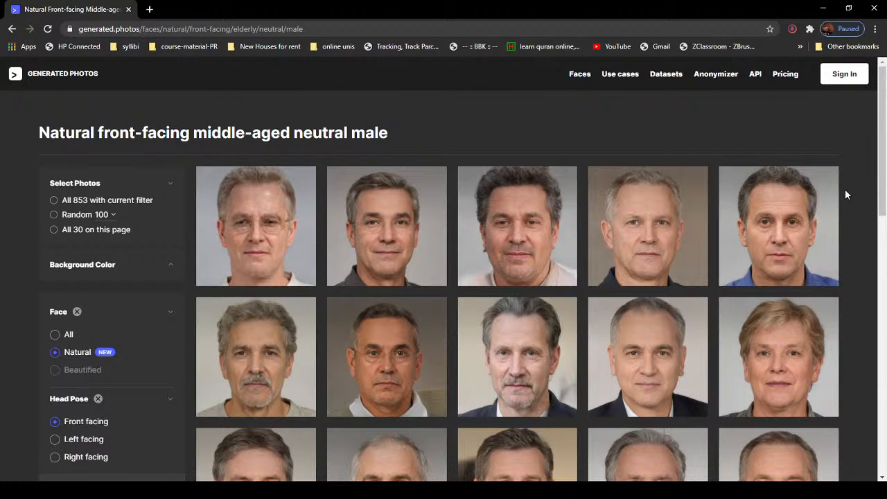
# Step: Look through the filtered neutral male portraits for a suitable front-facing face
pyautogui.scroll(-2, 845, 193)
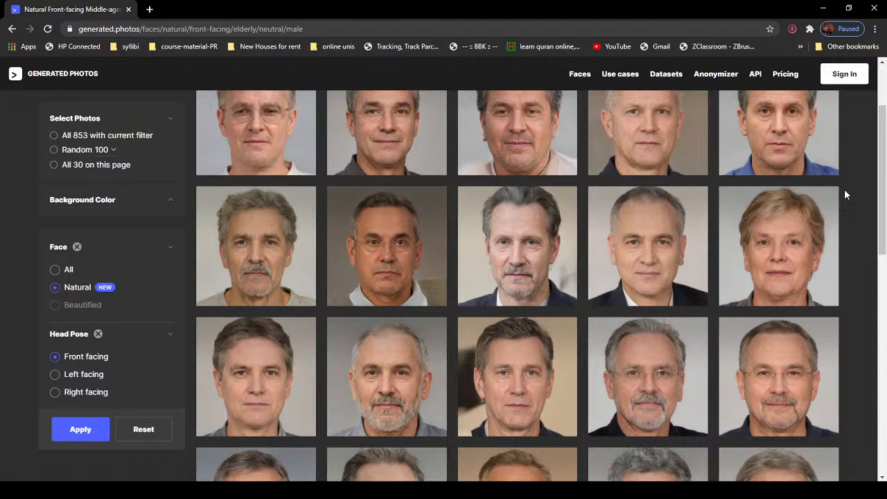
pyautogui.scroll(-3, 748, 222)
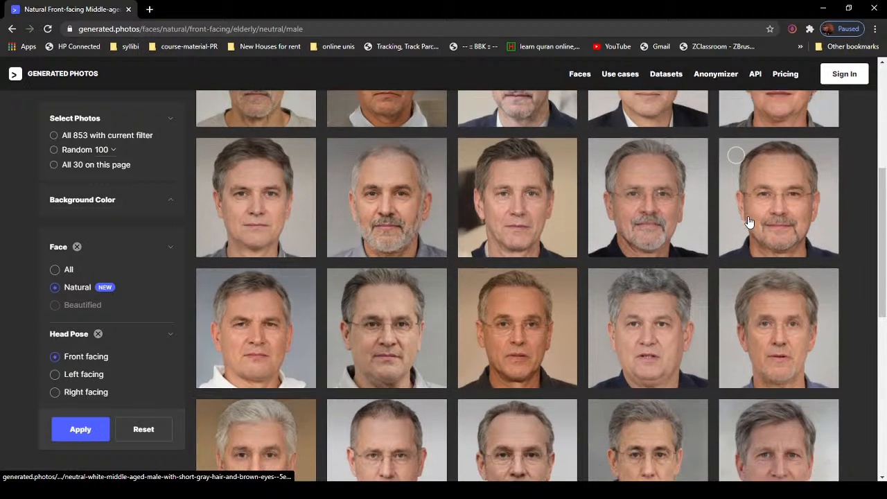
pyautogui.scroll(-1, 748, 221)
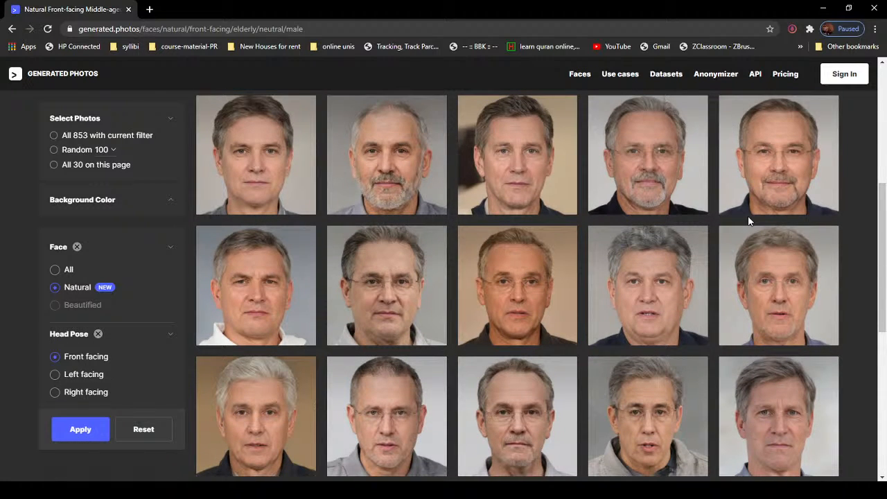
pyautogui.scroll(-2, 748, 221)
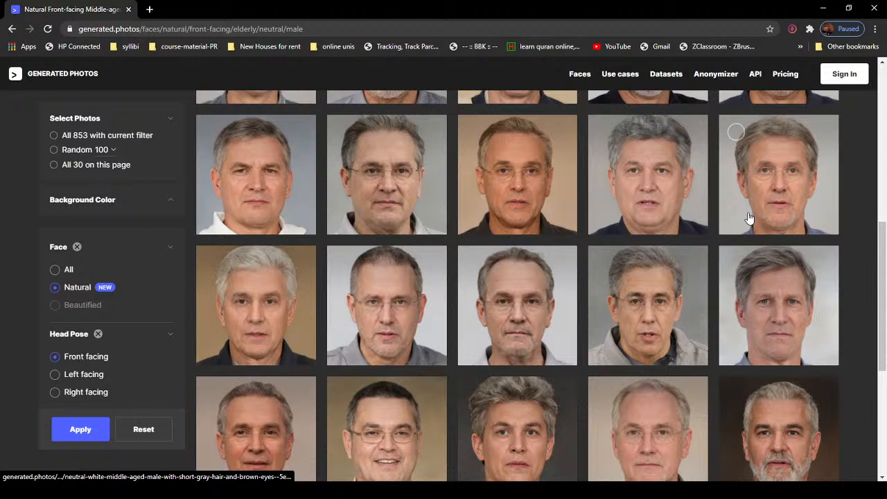
pyautogui.scroll(-2, 748, 219)
pyautogui.scroll(4, 649, 326)
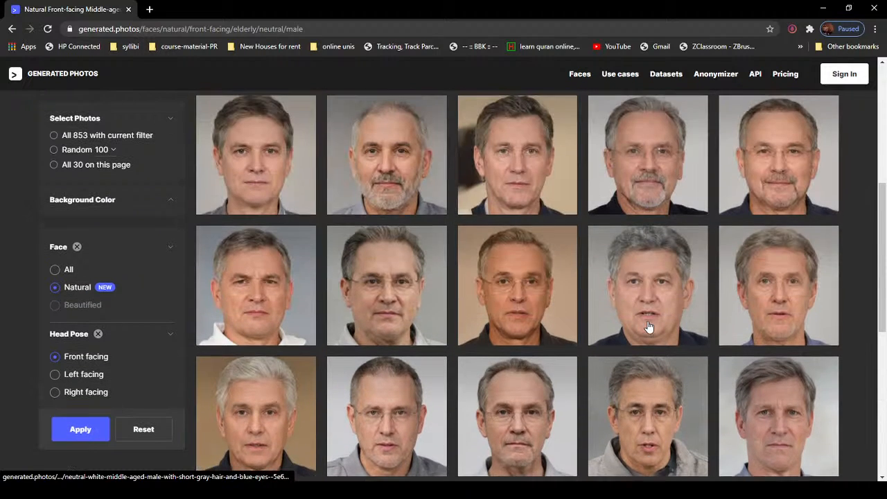
pyautogui.scroll(1, 649, 325)
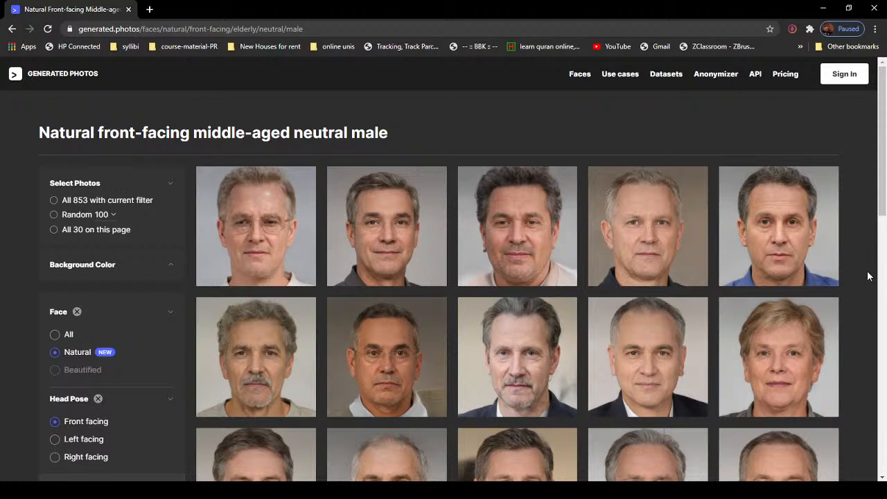
pyautogui.scroll(-3, 875, 294)
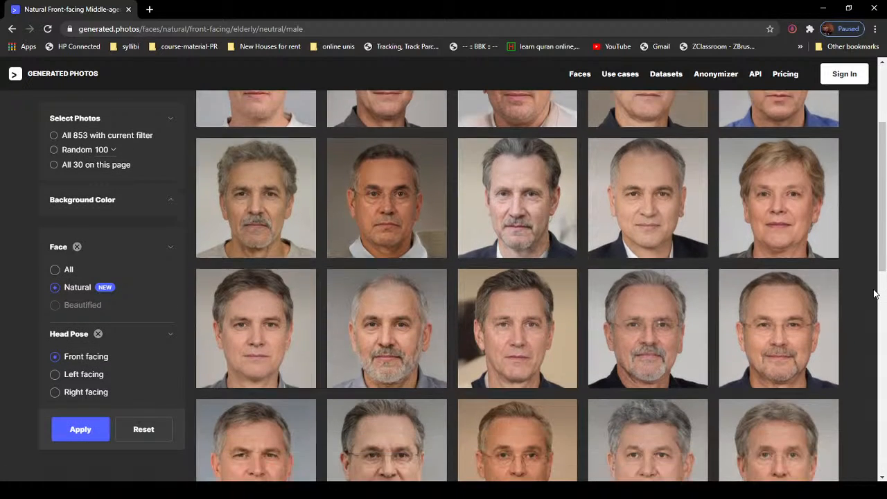
pyautogui.scroll(-1, 870, 294)
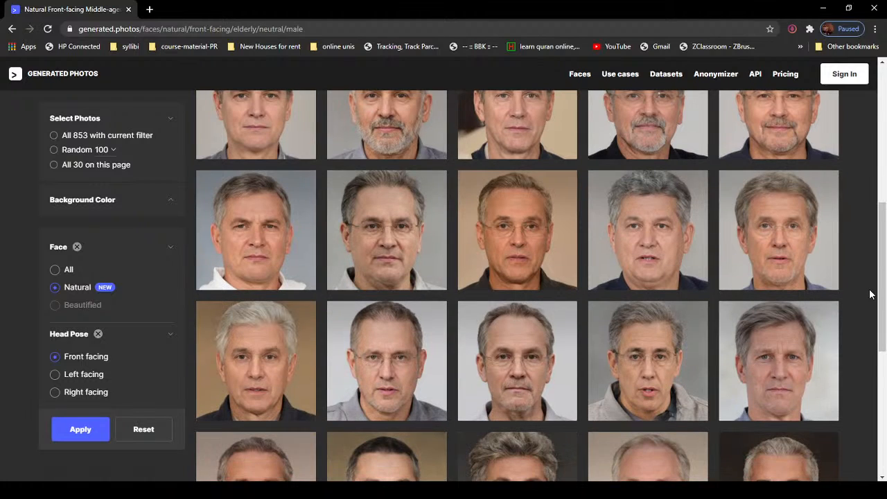
pyautogui.scroll(-2, 864, 297)
pyautogui.scroll(1, 864, 298)
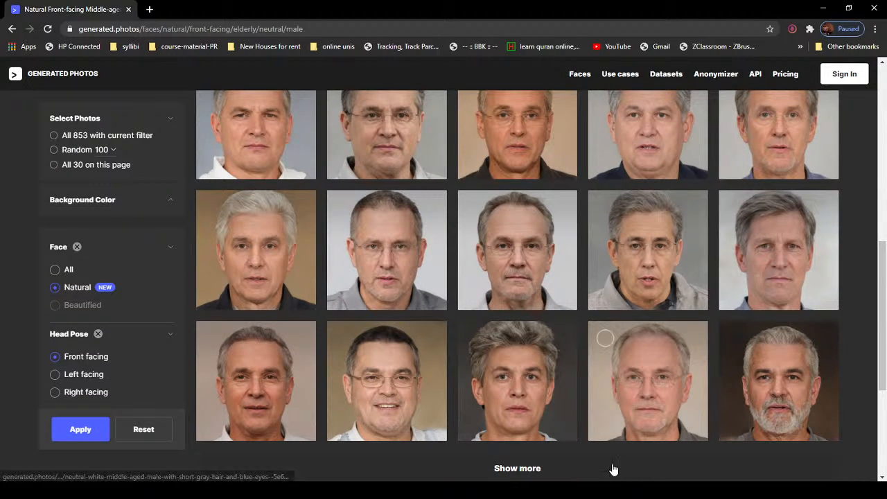
# Step: Load more male portraits and open the front-facing man with short gray hair, brown eyes and a light gray collar
pyautogui.click(533, 468)
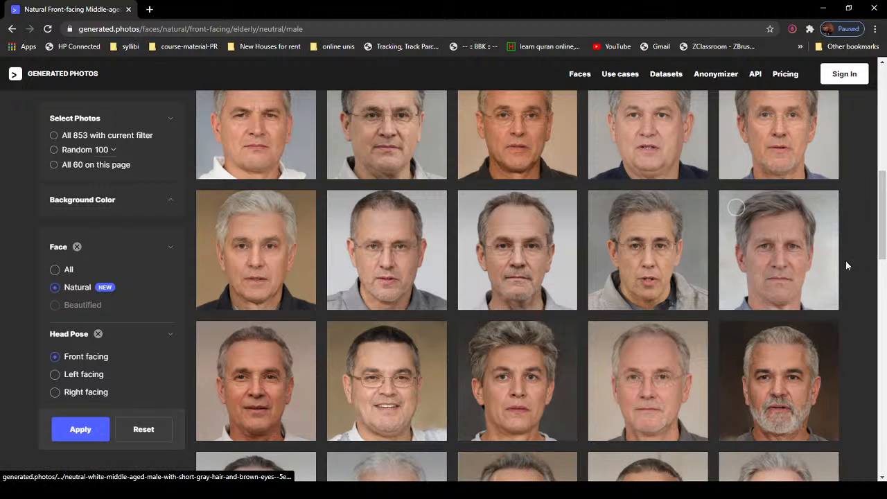
pyautogui.scroll(-2, 862, 253)
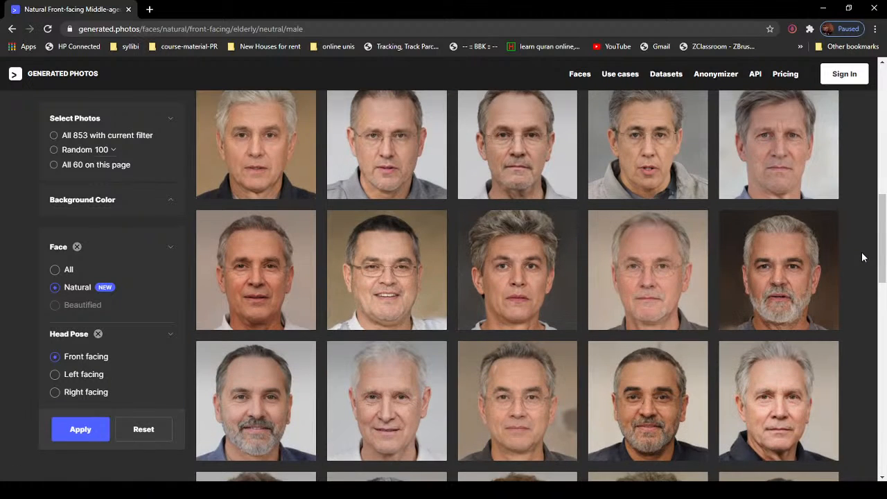
pyautogui.scroll(-2, 863, 256)
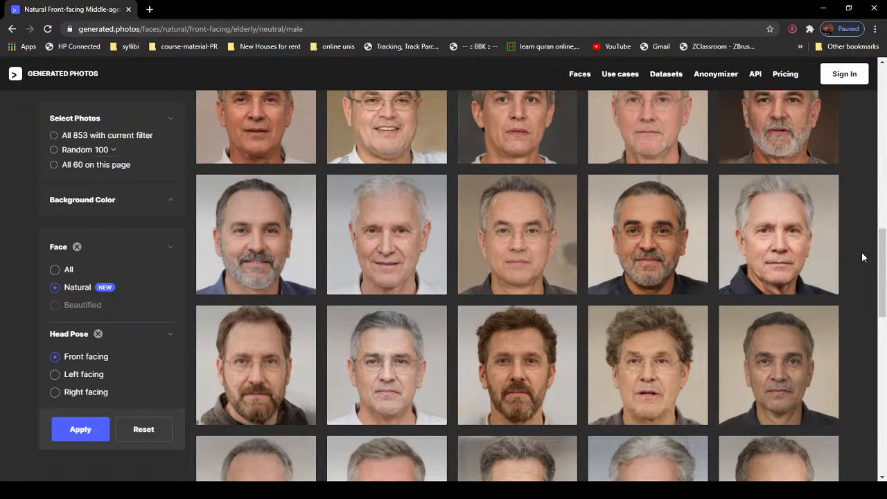
pyautogui.scroll(-2, 862, 257)
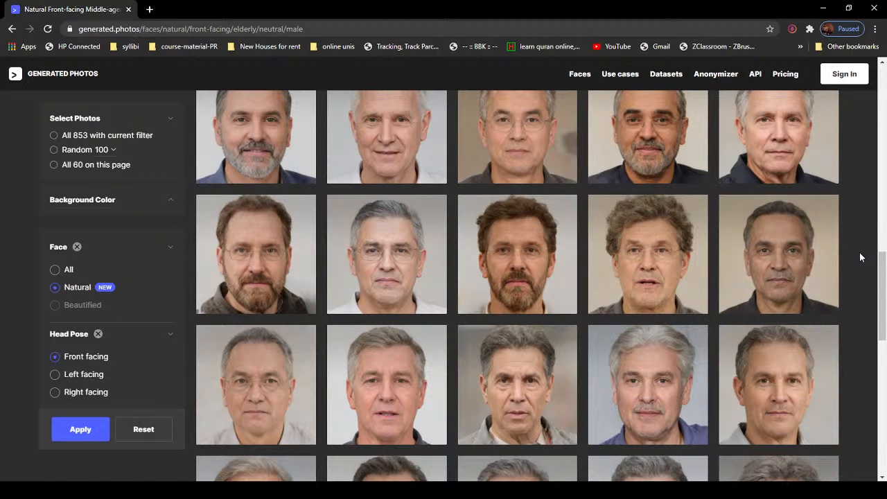
pyautogui.scroll(-2, 859, 258)
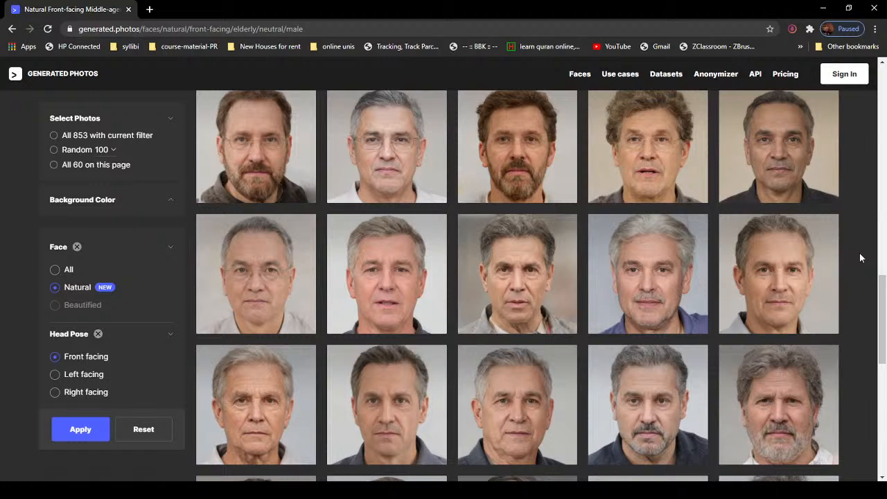
pyautogui.scroll(-1, 867, 338)
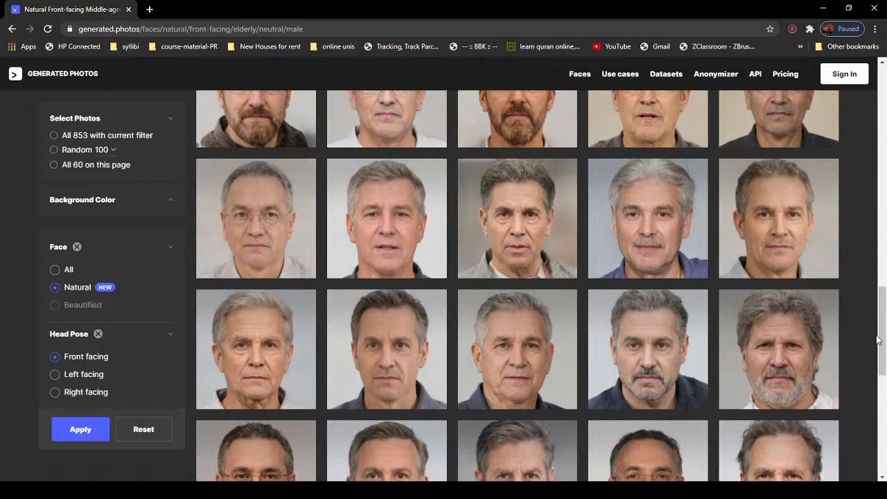
pyautogui.click(787, 237)
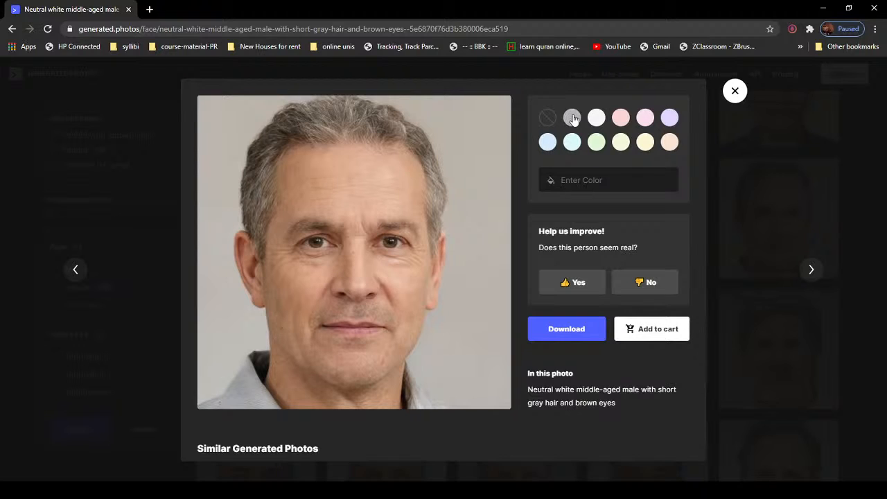
# Step: Try several background color swatches for the opened portrait, ending with light blue #D5EDFE
pyautogui.click(621, 119)
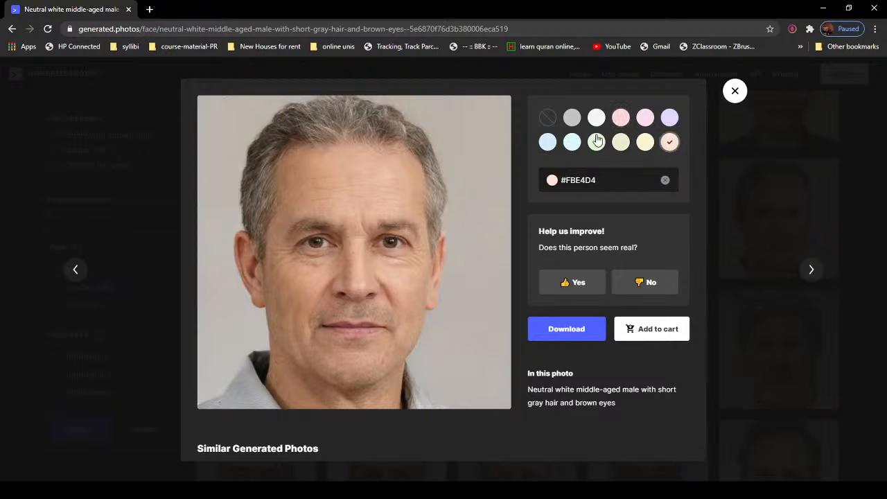
pyautogui.click(572, 142)
pyautogui.click(547, 143)
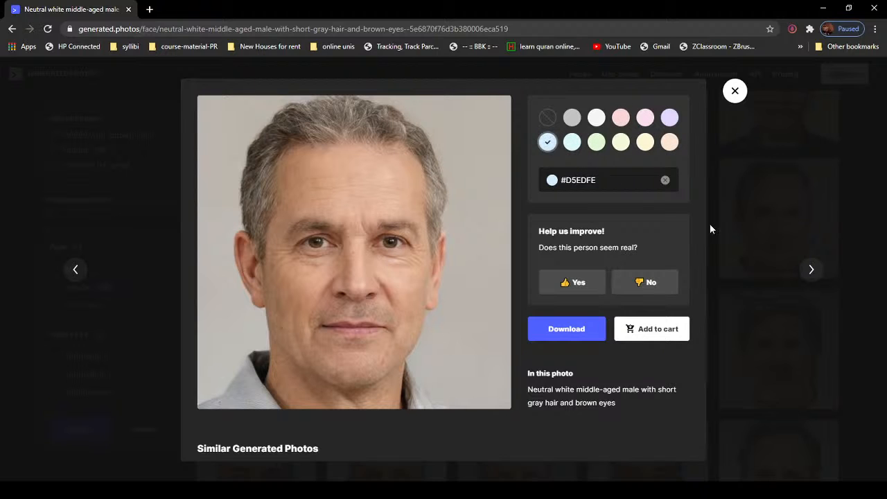
# Step: Browse the similar generated photos and open the neutral adult male with short brown hair and a dark collared shirt
pyautogui.scroll(-1, 623, 209)
pyautogui.scroll(-3, 623, 210)
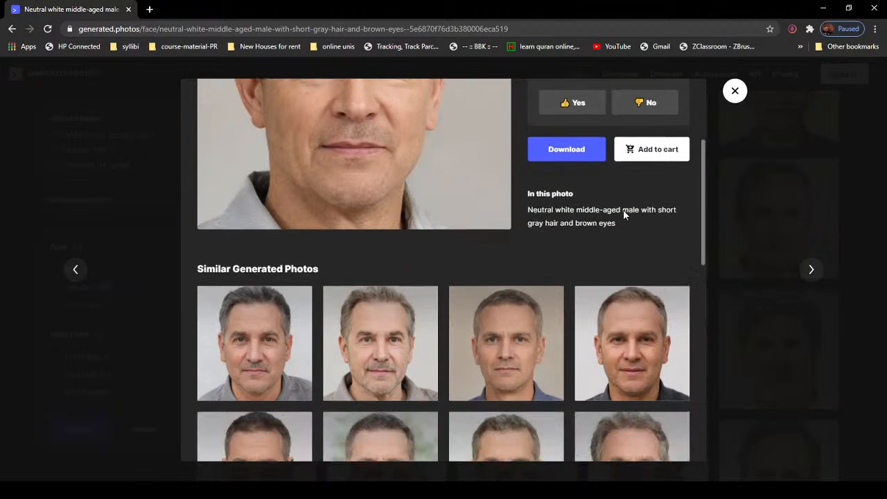
pyautogui.scroll(-2, 623, 209)
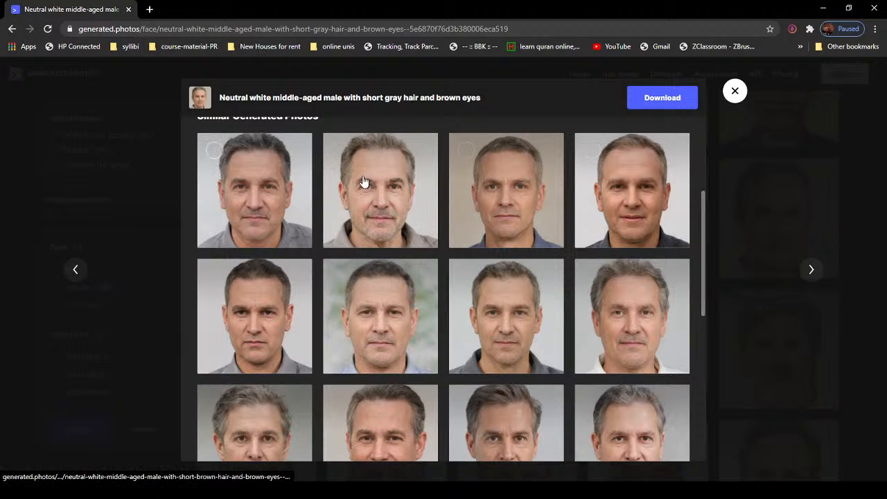
pyautogui.scroll(-2, 540, 222)
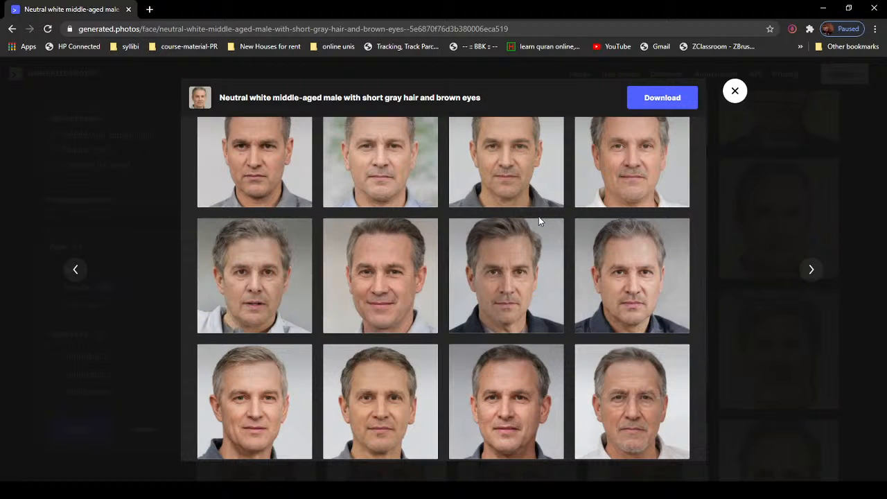
pyautogui.scroll(7, 547, 217)
pyautogui.scroll(-8, 504, 237)
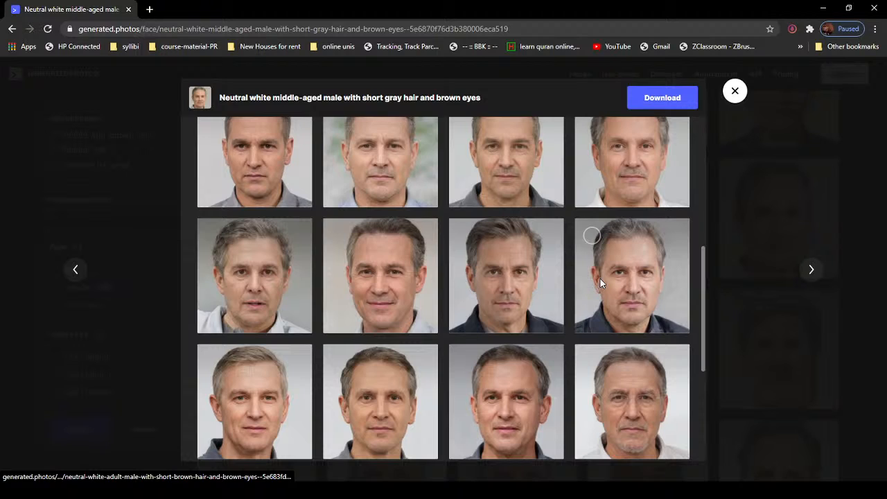
pyautogui.click(601, 278)
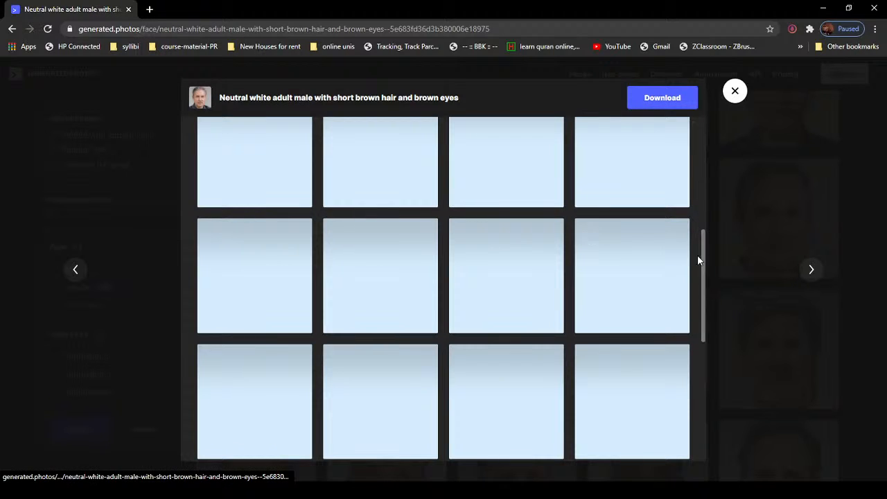
pyautogui.scroll(5, 702, 256)
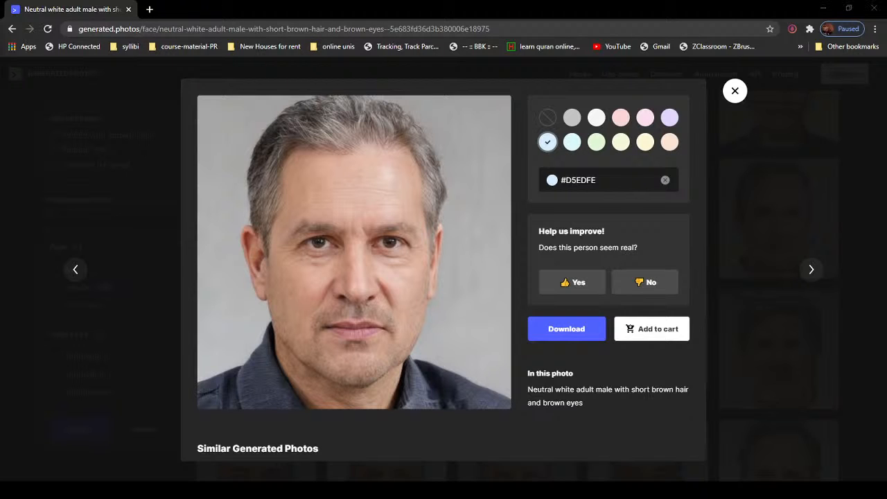
# Step: Switch to the thispersondoesnotexist.com window, maximize it and reload the page repeatedly to view new random faces
pyautogui.moveTo(0, 97); pyautogui.dragTo(637, 92)
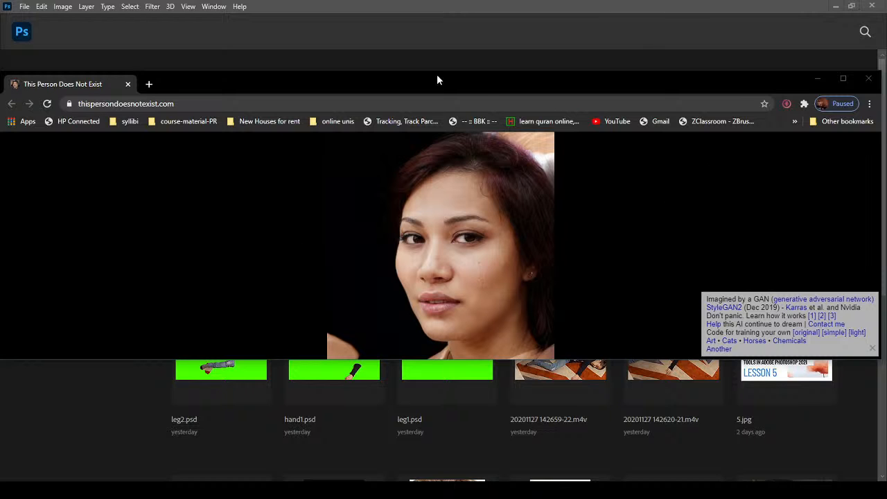
pyautogui.doubleClick(420, 85)
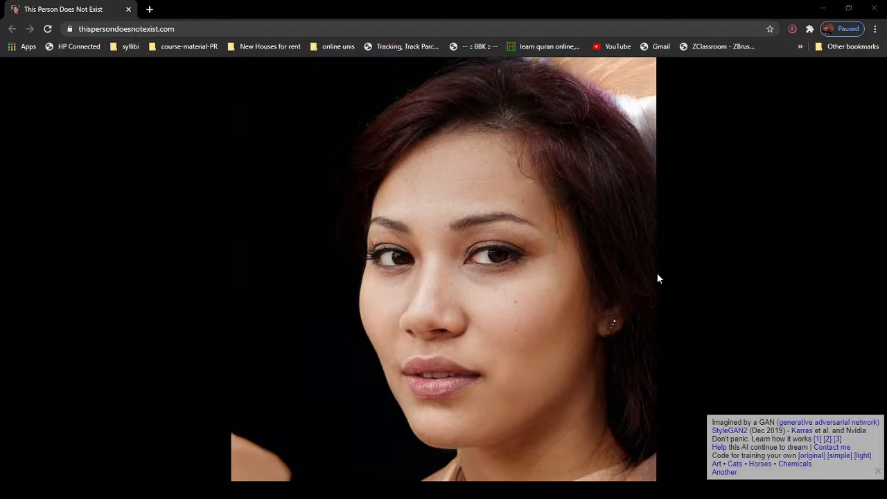
pyautogui.click(47, 29)
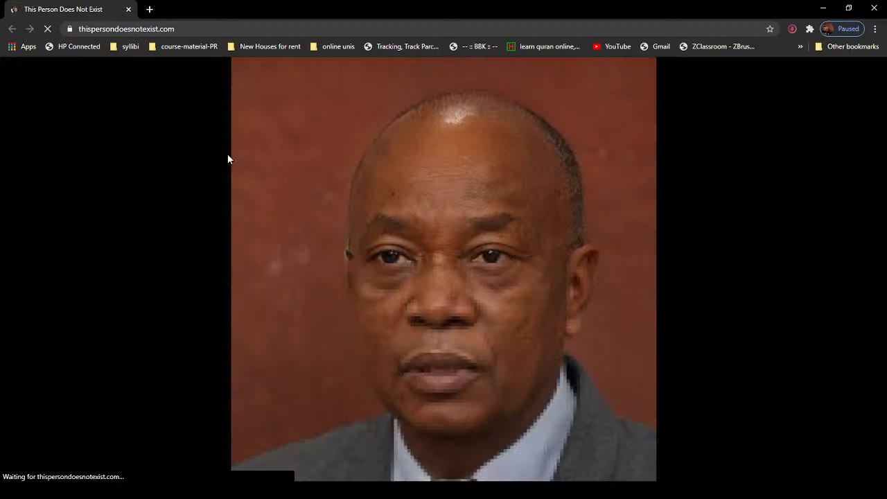
pyautogui.click(52, 29)
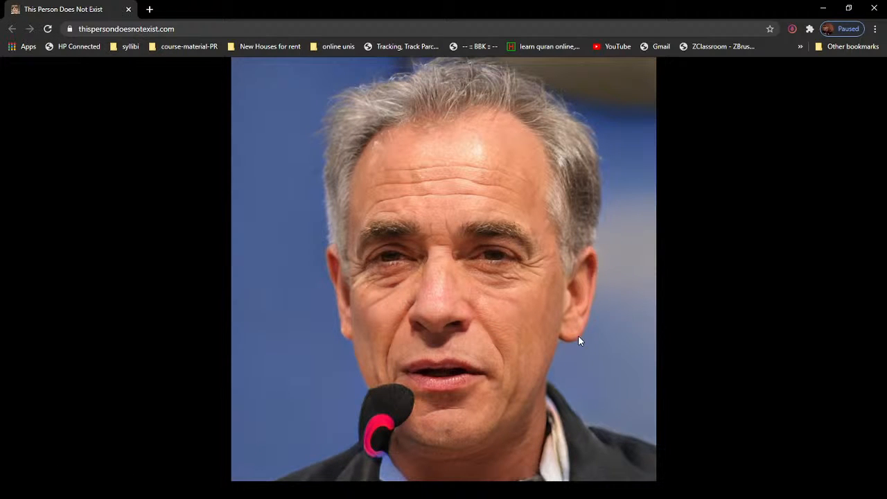
pyautogui.click(49, 29)
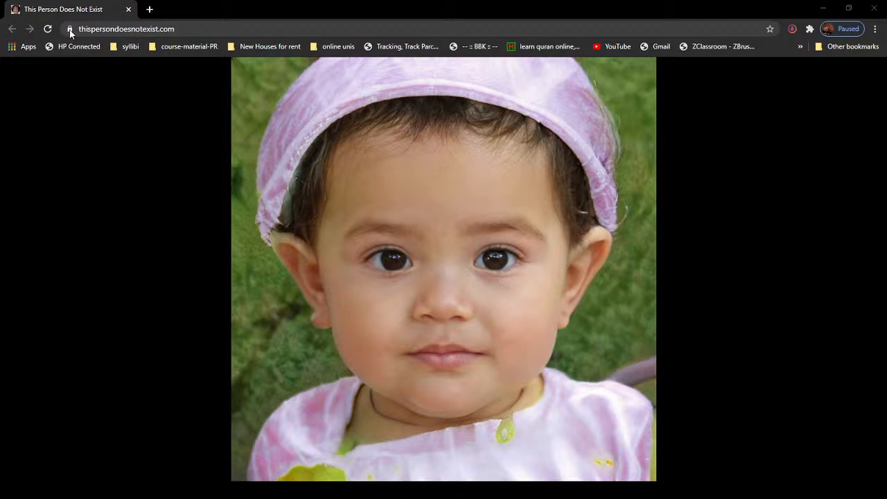
pyautogui.click(48, 29)
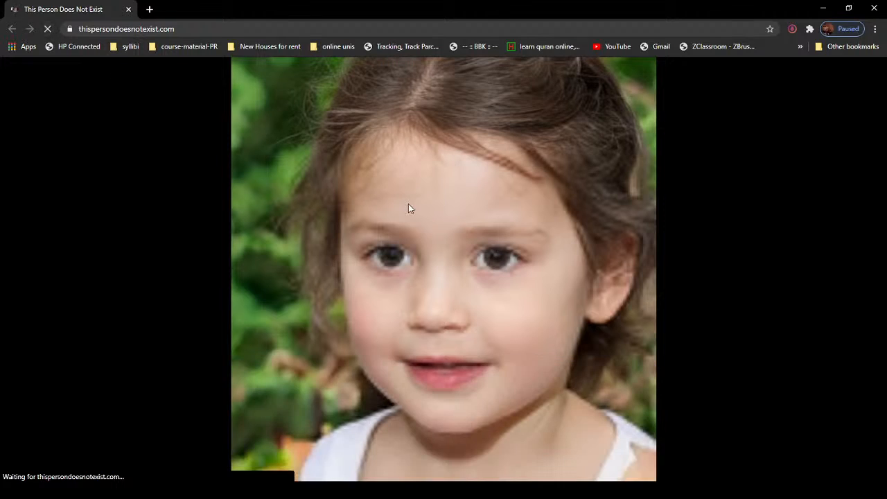
pyautogui.click(47, 30)
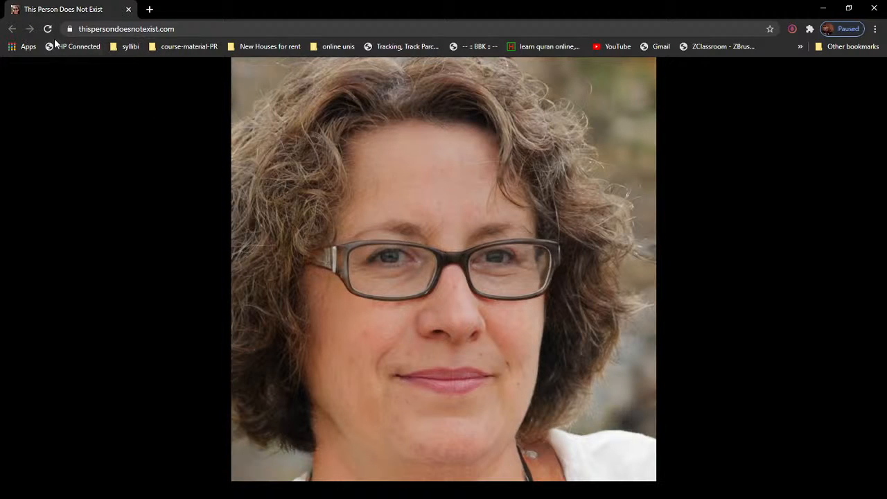
pyautogui.click(48, 29)
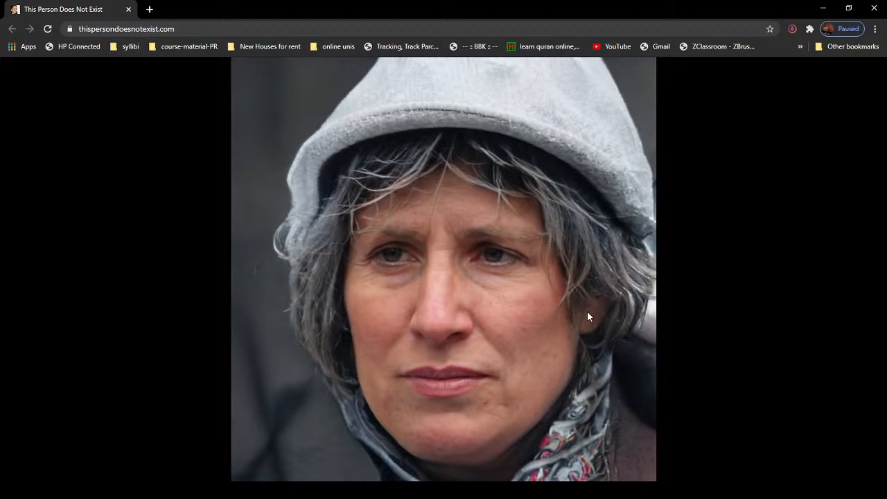
# Step: Reload the page several more times to view further random AI-generated faces
pyautogui.click(48, 29)
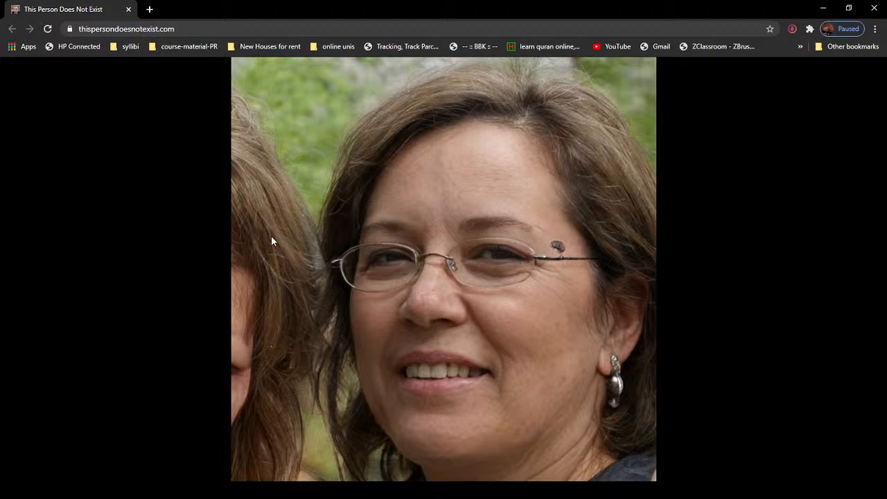
pyautogui.click(47, 29)
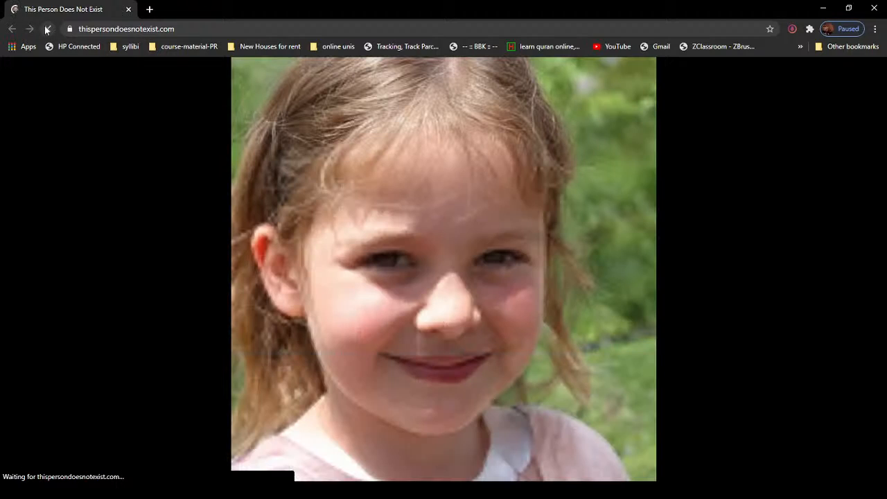
pyautogui.click(47, 29)
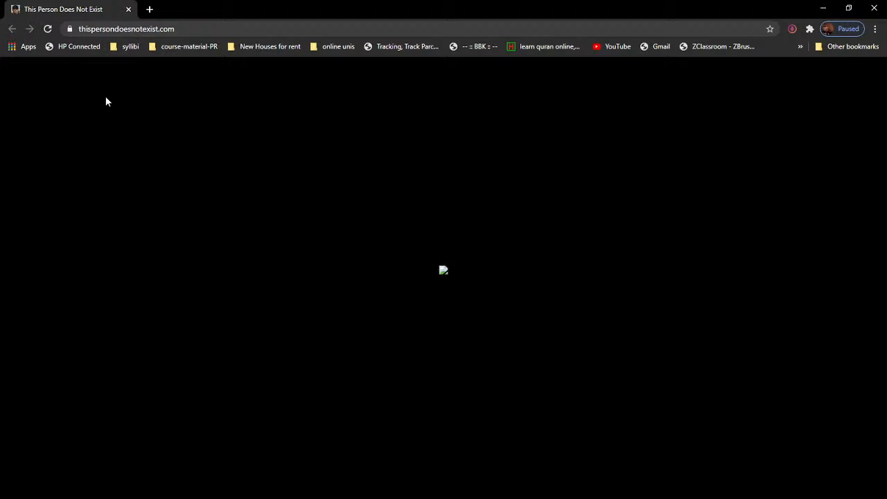
pyautogui.click(53, 29)
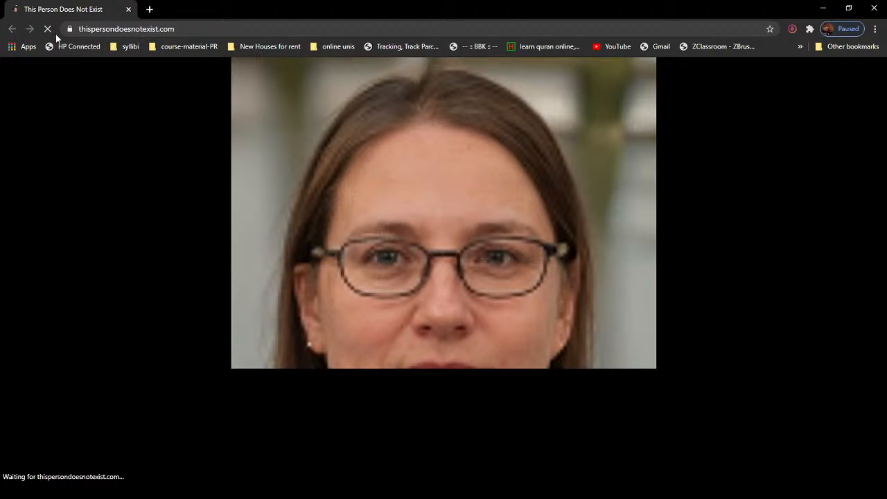
pyautogui.click(51, 29)
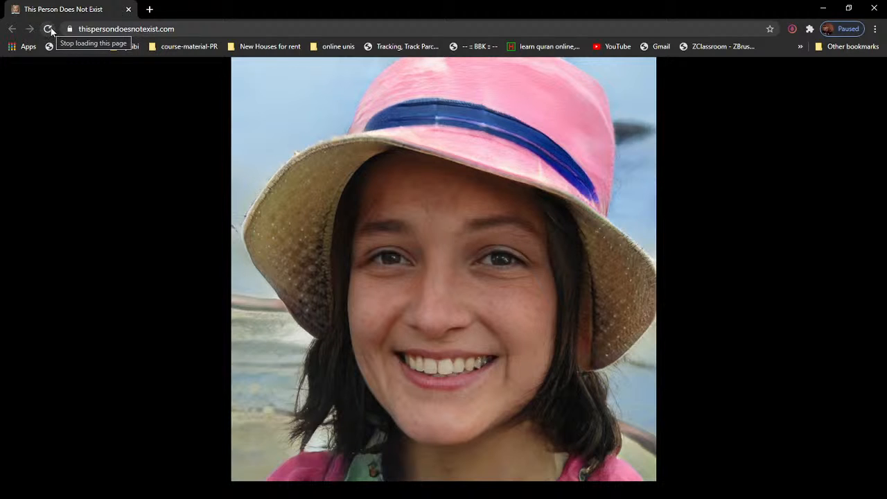
pyautogui.click(51, 29)
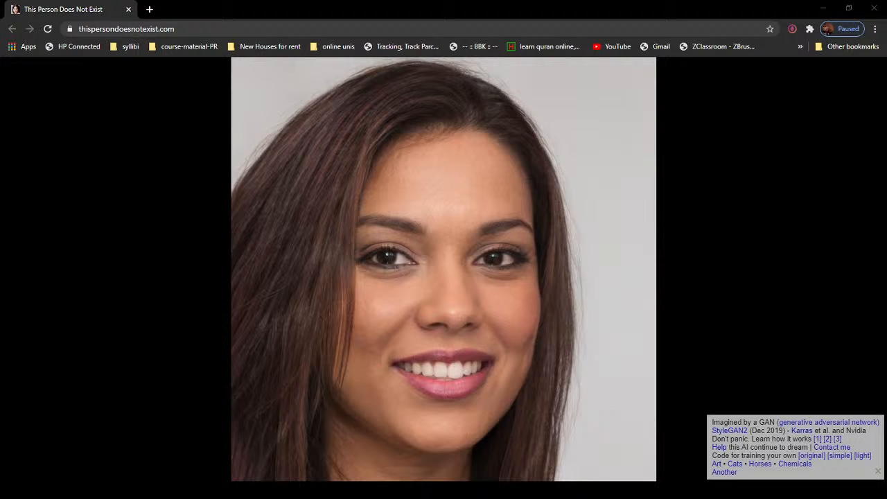
# Step: Switch to Photoshop and bring the "my sample imagesdd" folder window in front of it
pyautogui.rightClick(311, 225)
pyautogui.press('Escape')
pyautogui.hotkey('alt', 'Tab')
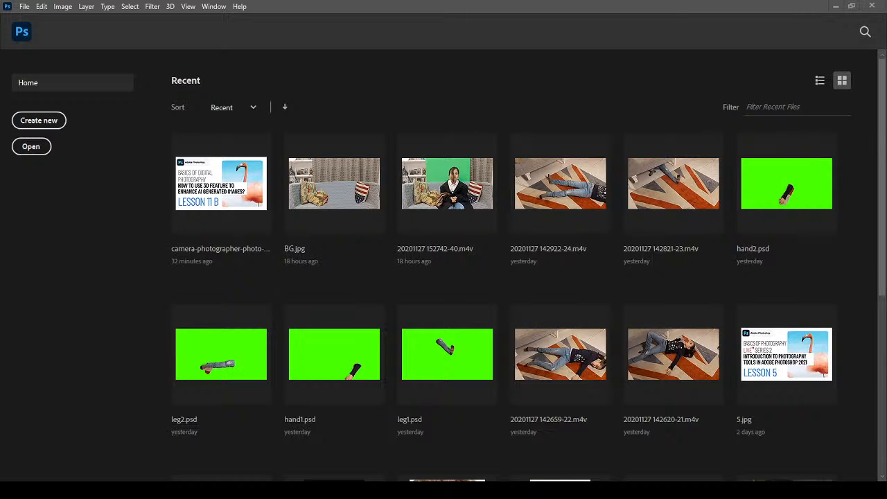
pyautogui.hotkey('alt', 'Tab')
pyautogui.moveTo(254, 65); pyautogui.dragTo(314, 60)
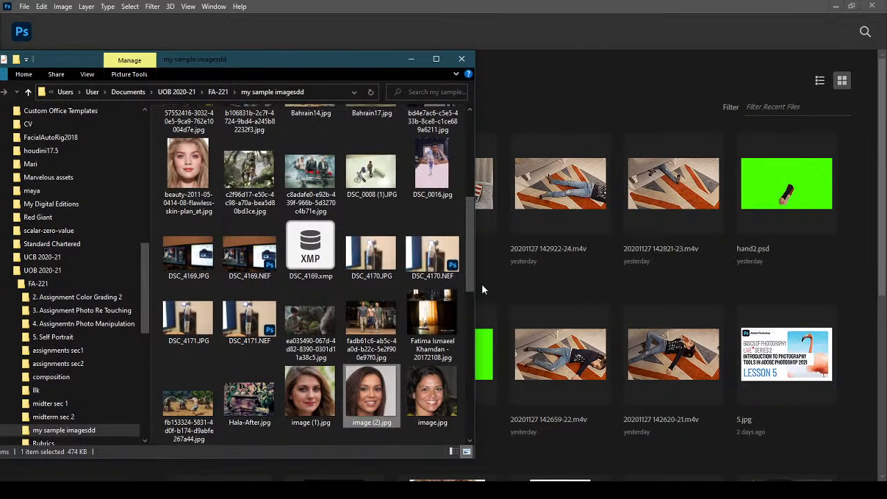
# Step: Select image (2).jpg, man.jpg and XzAzMzQ4OTUuanBn.jpg in the folder and open them together in Photoshop
pyautogui.scroll(-3, 470, 277)
pyautogui.click(436, 268)
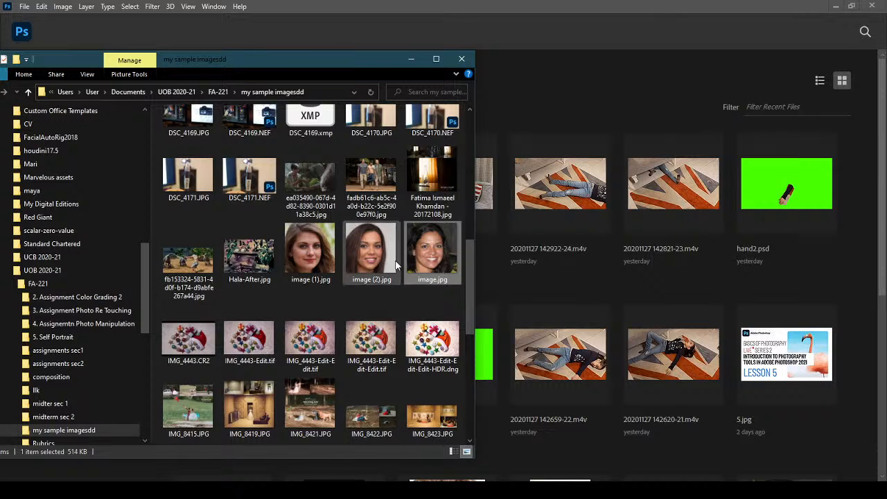
pyautogui.press('Left')
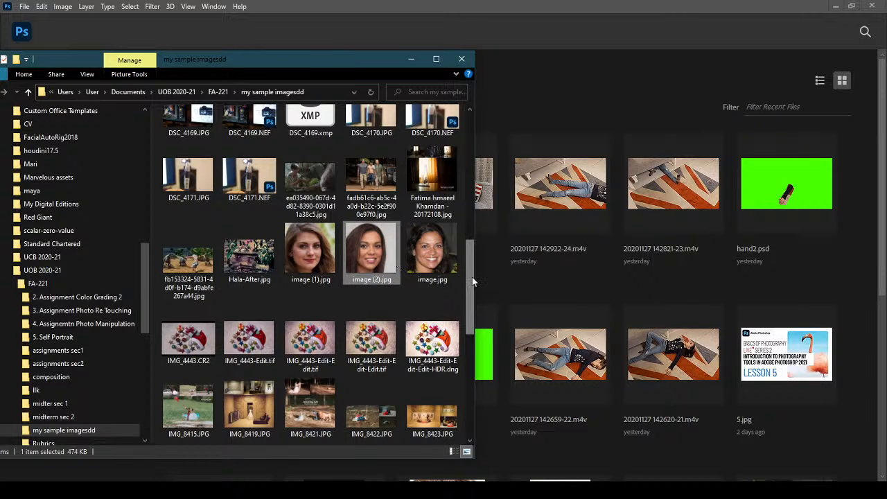
pyautogui.moveTo(471, 278); pyautogui.dragTo(477, 364)
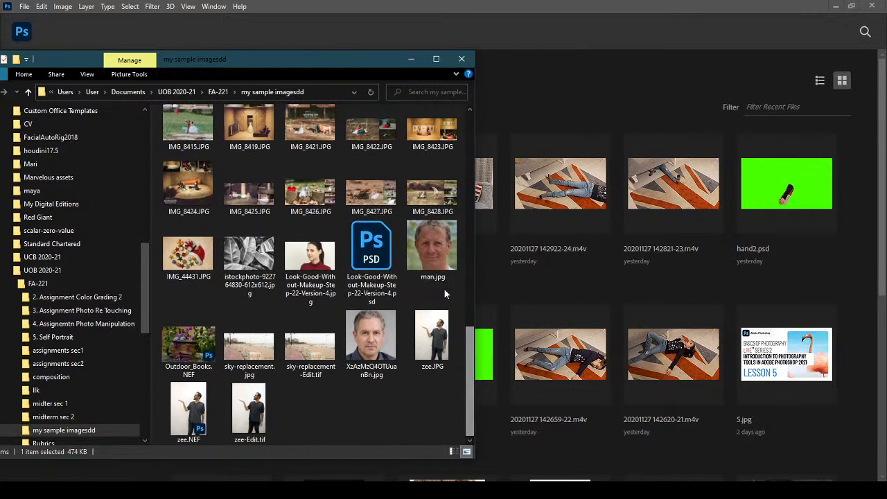
pyautogui.keyDown('ctrl'); pyautogui.click(441, 260); pyautogui.keyUp('ctrl')
pyautogui.keyDown('ctrl'); pyautogui.click(371, 343); pyautogui.keyUp('ctrl')
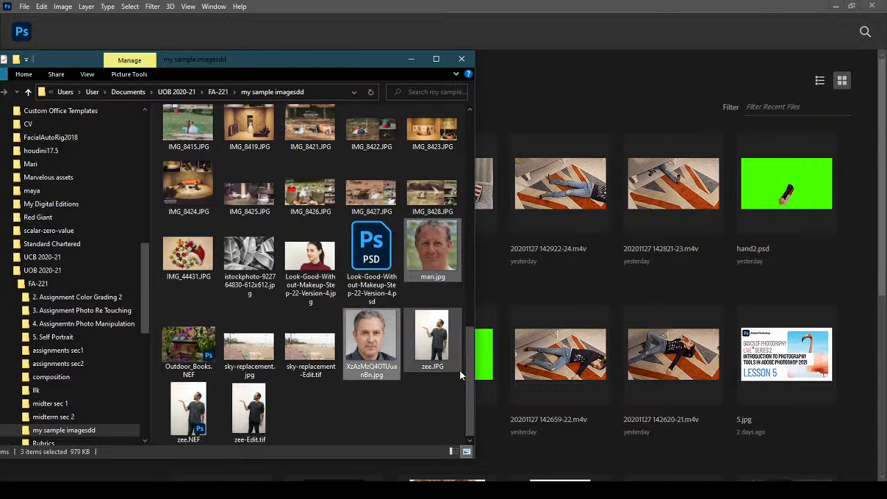
pyautogui.moveTo(369, 346); pyautogui.dragTo(633, 116)
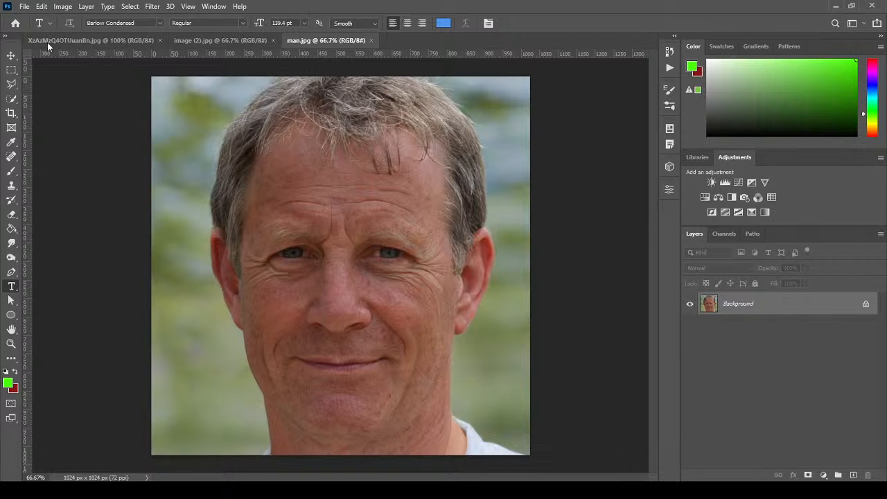
# Step: Open Look-Good-Without-Makeup-Step-22-Version-4.psd from the FA-221 "my sample imagesdd" folder to view the finished lighting example
pyautogui.click(24, 6)
pyautogui.moveTo(126, 72)
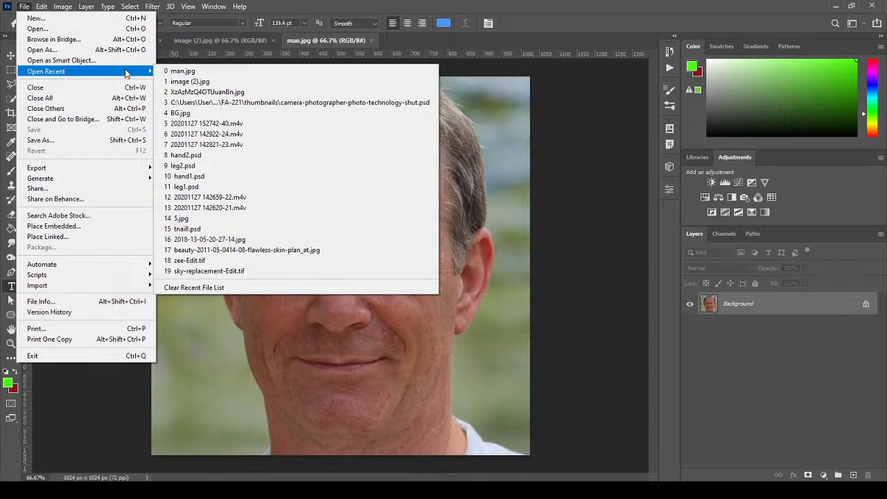
pyautogui.click(113, 33)
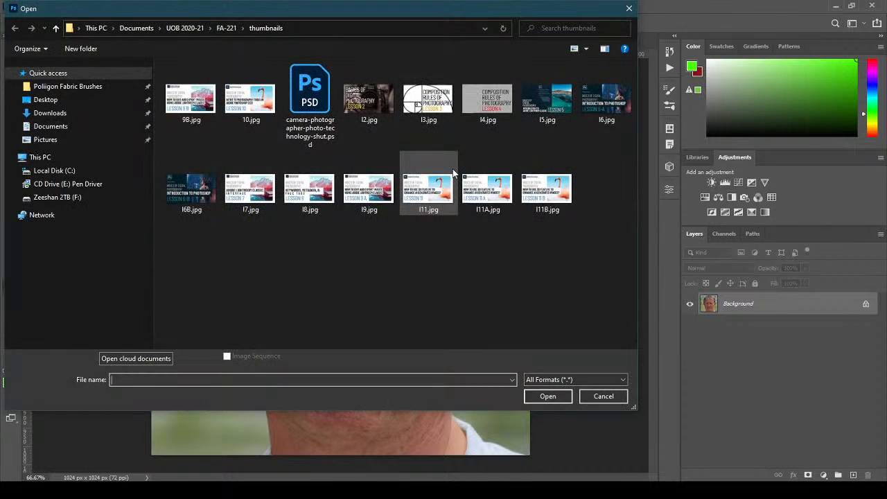
pyautogui.click(227, 28)
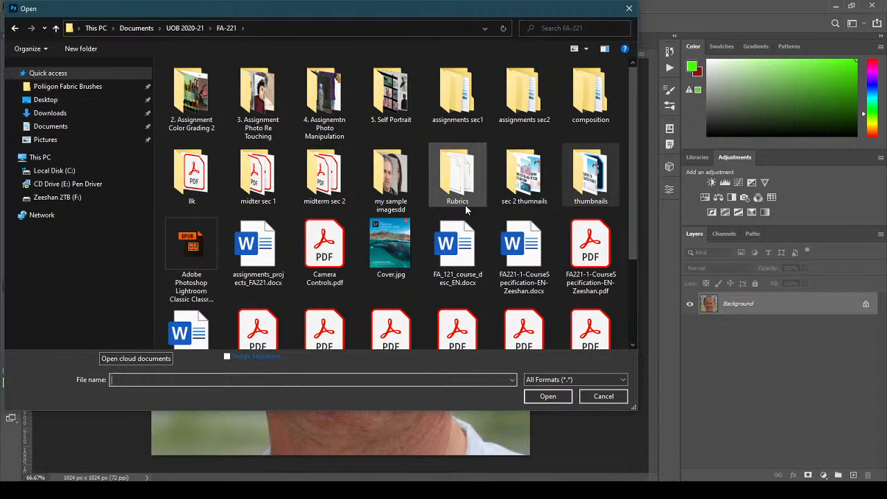
pyautogui.doubleClick(375, 162)
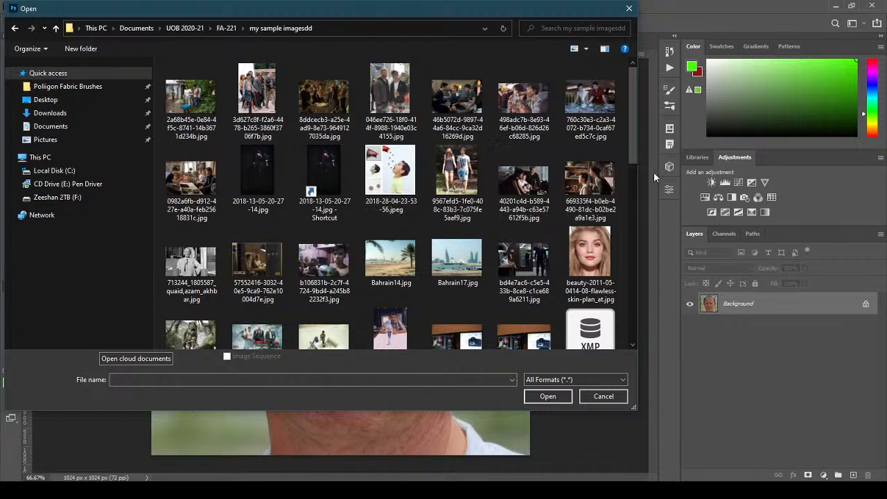
pyautogui.moveTo(633, 149); pyautogui.dragTo(649, 325)
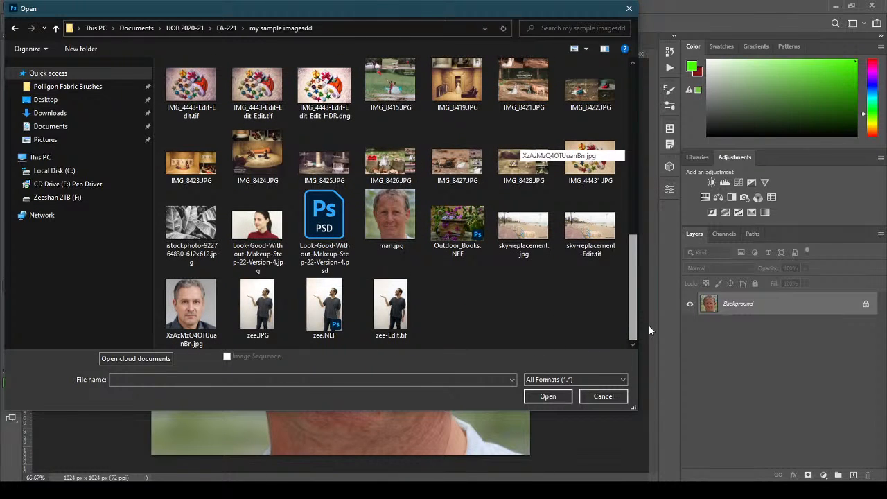
pyautogui.click(324, 229)
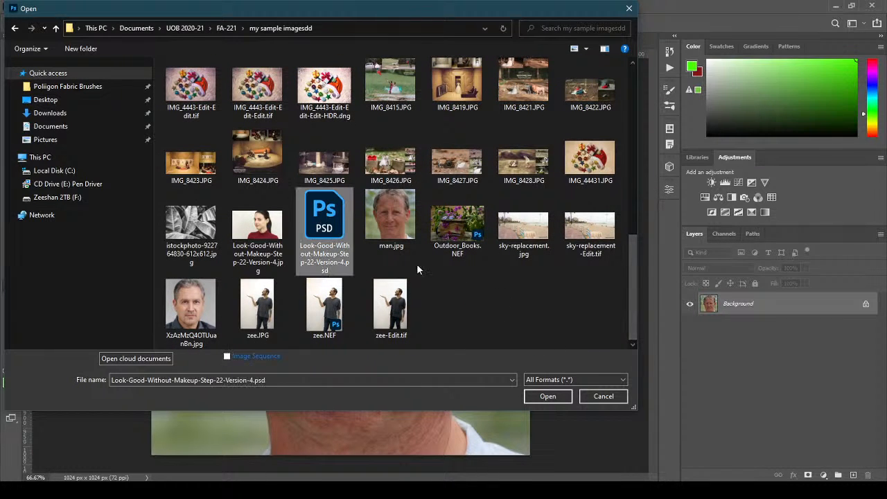
pyautogui.click(548, 396)
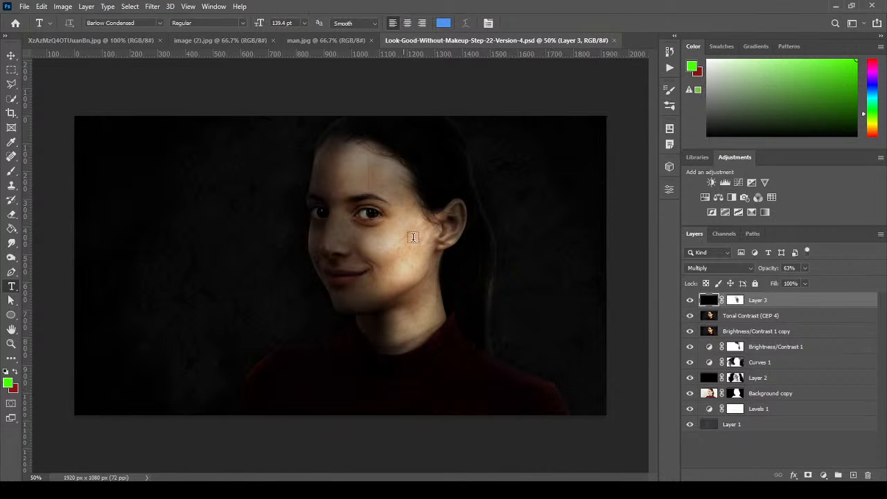
# Step: Close the Look-Good-Without-Makeup example with the Move tool active and review image (2).jpg and XzAzMzQ4OTUuanBn.jpg
pyautogui.click(11, 55)
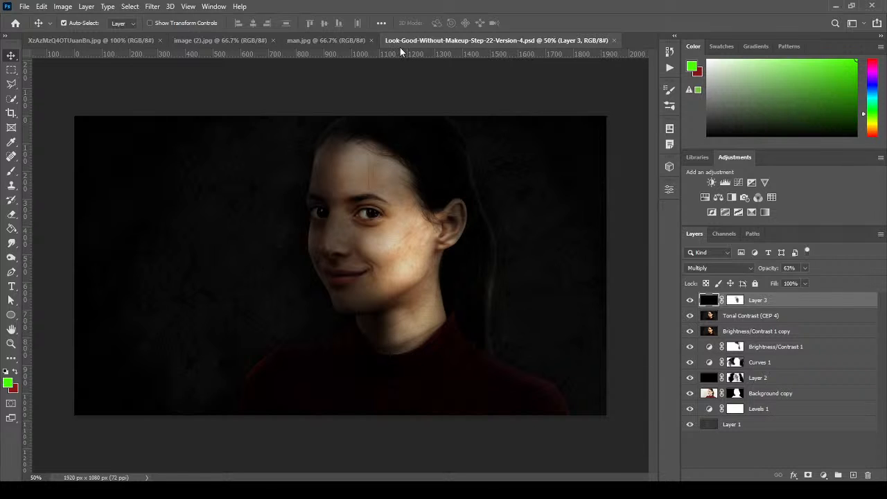
pyautogui.click(615, 41)
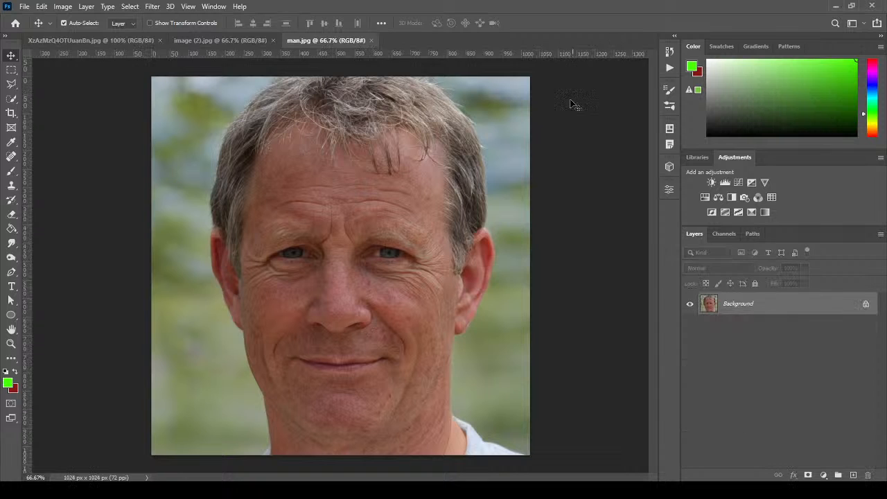
pyautogui.click(197, 40)
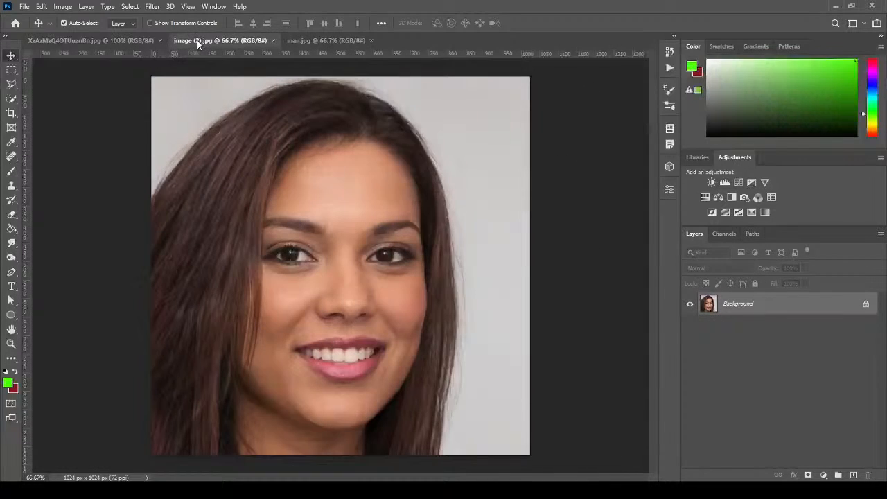
pyautogui.click(105, 46)
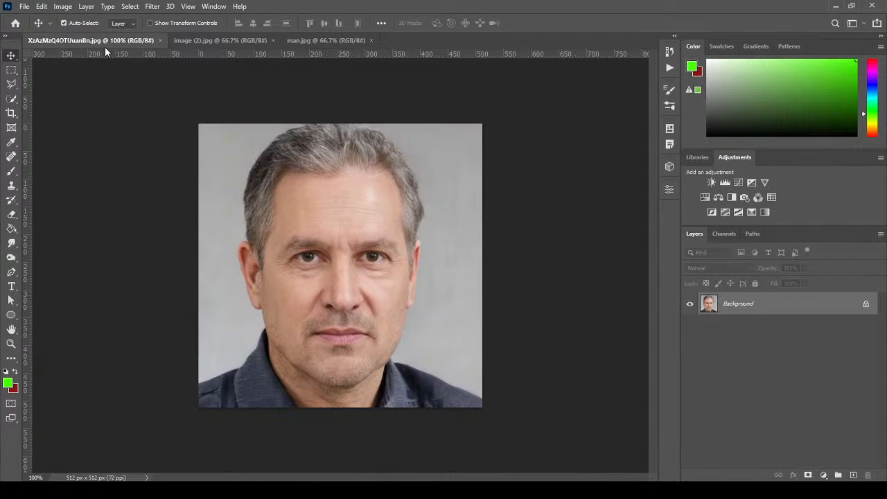
# Step: View man.jpg at 100% zoom to compare its size and detail with XzAzMzQ4OTUuanBn.jpg
pyautogui.click(11, 344)
pyautogui.rightClick(299, 293)
pyautogui.click(337, 38)
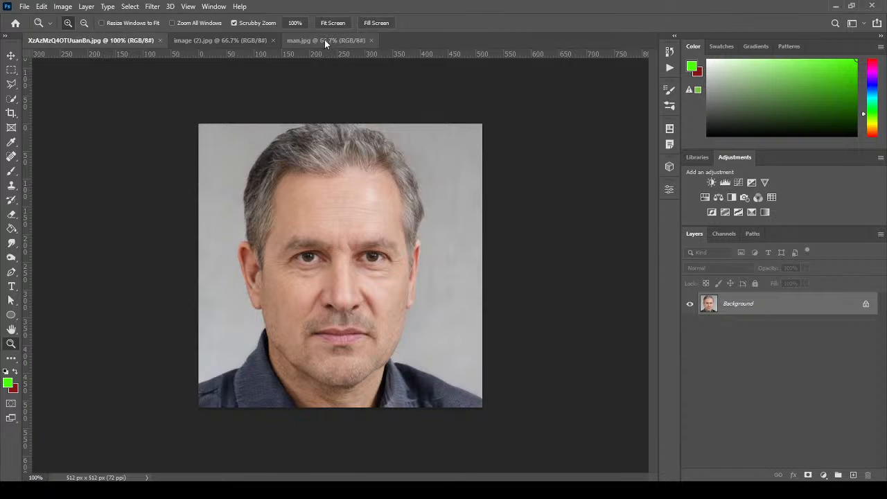
pyautogui.click(324, 40)
pyautogui.rightClick(355, 282)
pyautogui.click(385, 299)
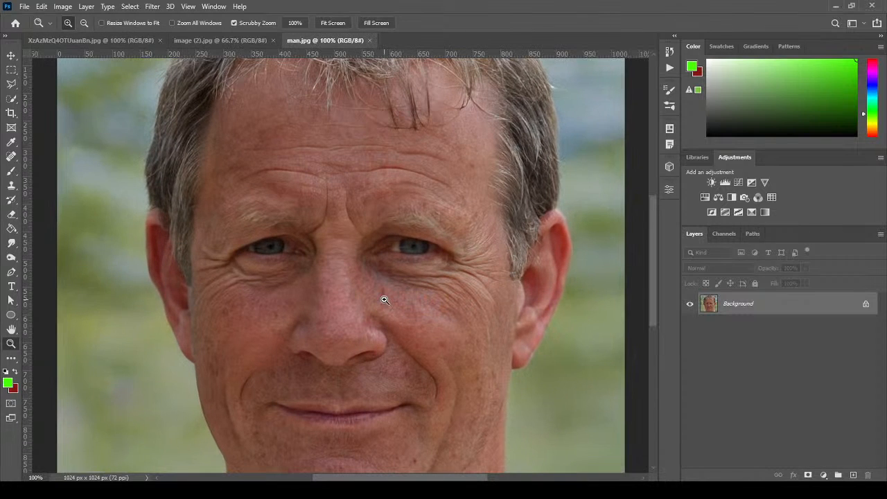
# Step: Close XzAzMzQ4OTUuanBn.jpg and duplicate the Background layer of man.jpg
pyautogui.click(160, 39)
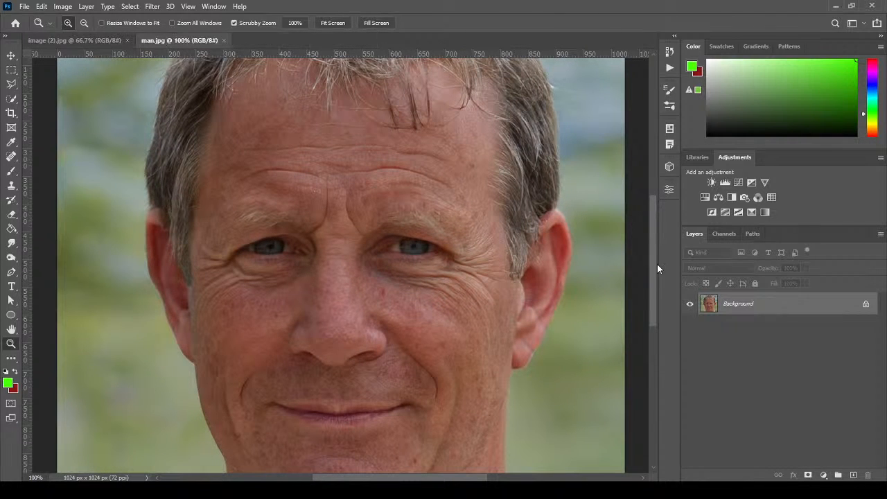
pyautogui.moveTo(655, 265)
pyautogui.mouseDown()
pyautogui.moveTo(652, 304)
pyautogui.moveTo(652, 281)
pyautogui.mouseUp()
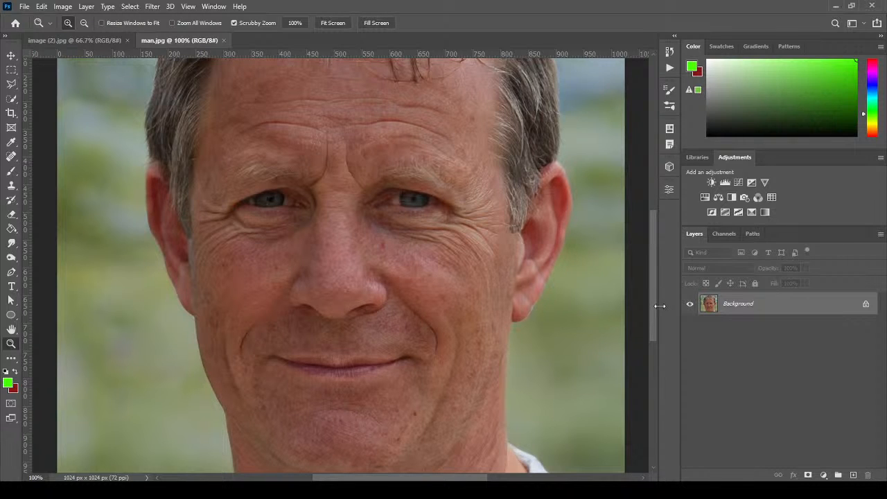
pyautogui.moveTo(824, 307); pyautogui.dragTo(853, 475)
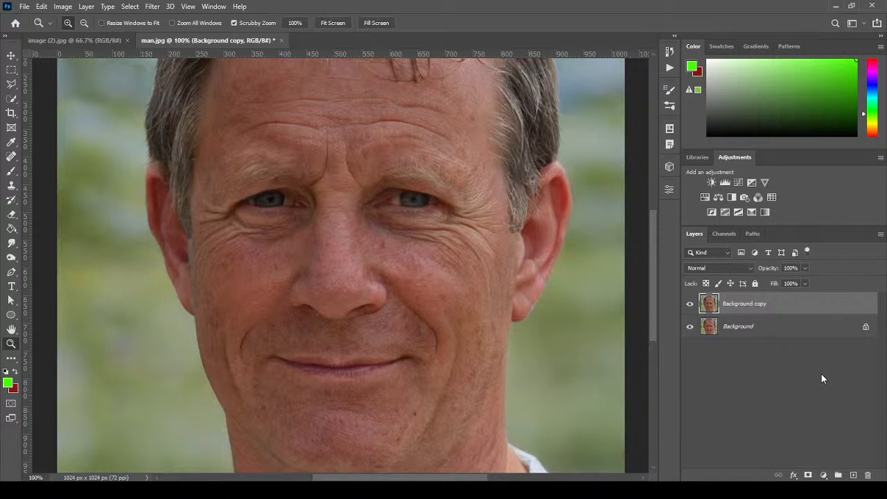
# Step: Set up the Dodge tool for midtones with 14% exposure and a brush size of 60
pyautogui.click(11, 258)
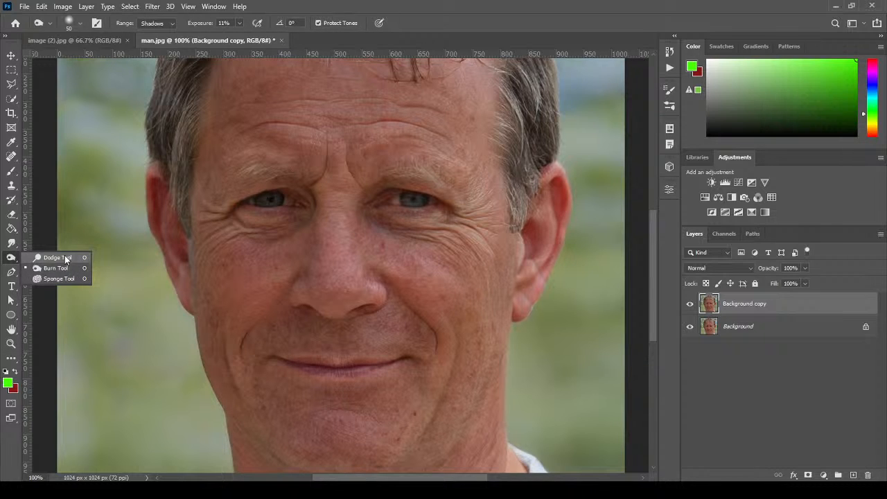
pyautogui.click(65, 258)
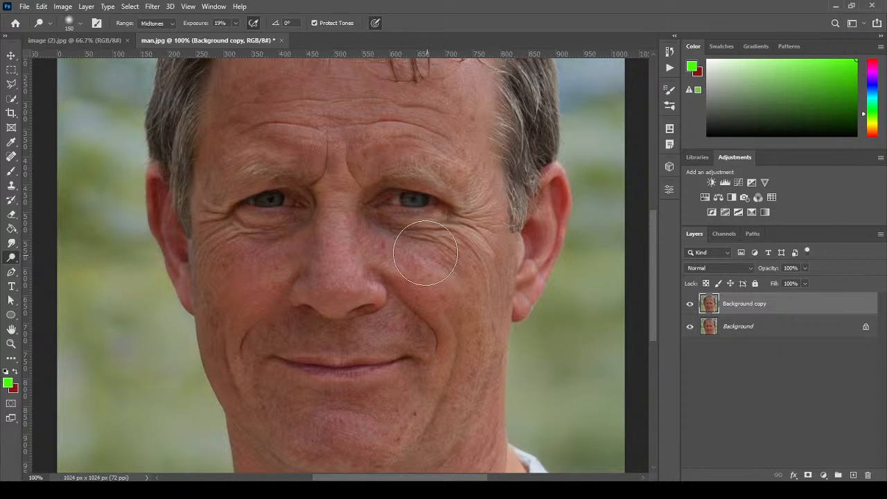
pyautogui.click(235, 22)
pyautogui.press('[')
pyautogui.press('[')
pyautogui.press('[')
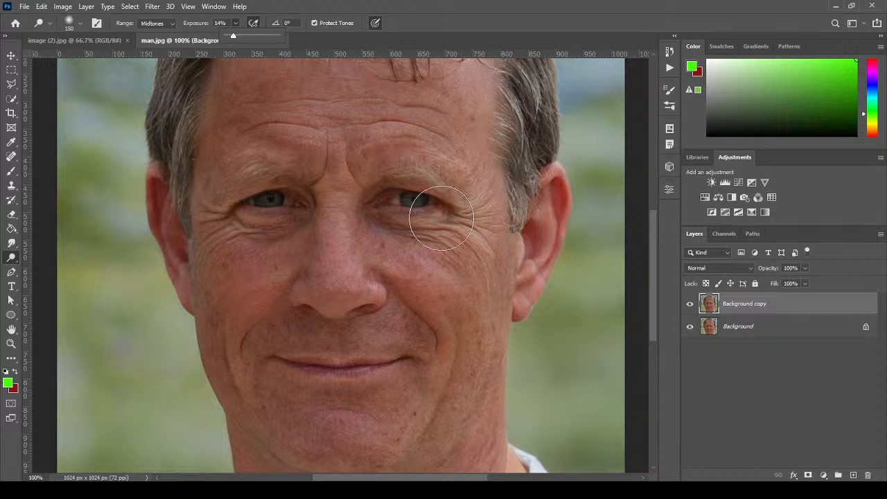
pyautogui.click(419, 229)
pyautogui.press('[')
pyautogui.press('[')
pyautogui.press('[')
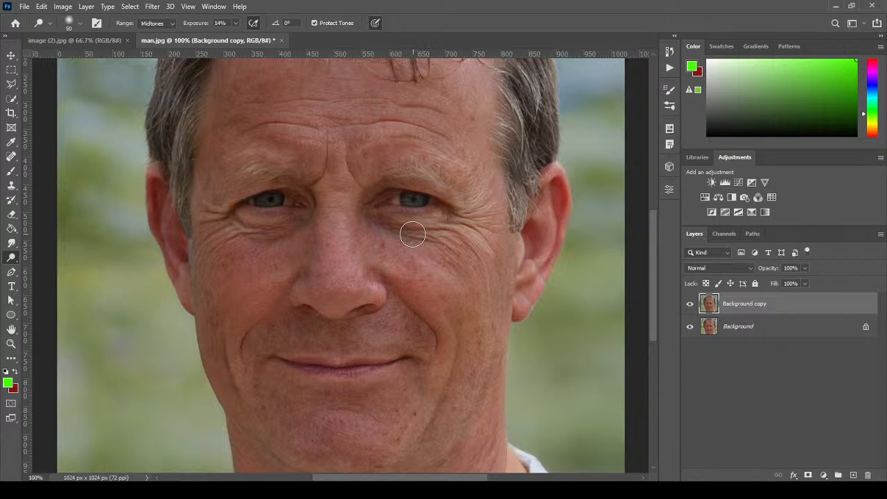
# Step: Dodge the skin under the eye, along the ear, on the nose and across the forehead on the Background copy layer
pyautogui.moveTo(408, 231)
pyautogui.mouseDown()
pyautogui.moveTo(478, 227)
pyautogui.moveTo(484, 242)
pyautogui.moveTo(457, 230)
pyautogui.moveTo(488, 253)
pyautogui.moveTo(436, 245)
pyautogui.mouseUp()
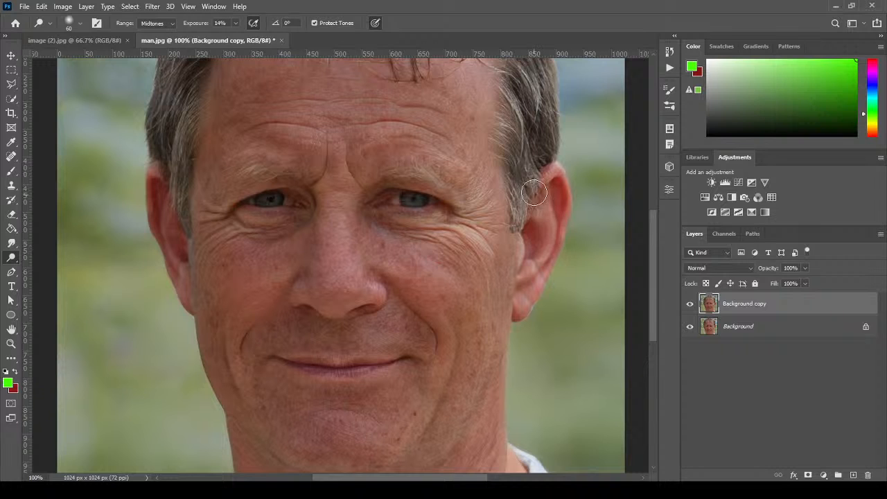
pyautogui.moveTo(534, 193)
pyautogui.mouseDown()
pyautogui.moveTo(555, 179)
pyautogui.moveTo(567, 209)
pyautogui.moveTo(547, 262)
pyautogui.moveTo(540, 209)
pyautogui.moveTo(529, 303)
pyautogui.mouseUp()
pyautogui.moveTo(329, 286)
pyautogui.mouseDown()
pyautogui.moveTo(327, 293)
pyautogui.moveTo(337, 278)
pyautogui.moveTo(353, 285)
pyautogui.moveTo(312, 306)
pyautogui.moveTo(289, 305)
pyautogui.moveTo(301, 273)
pyautogui.mouseUp()
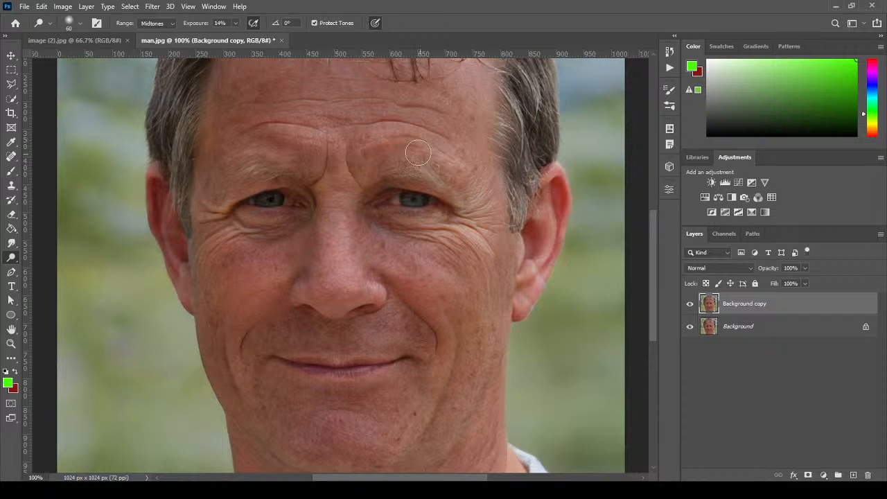
pyautogui.moveTo(404, 129)
pyautogui.mouseDown()
pyautogui.moveTo(412, 206)
pyautogui.moveTo(436, 90)
pyautogui.mouseUp()
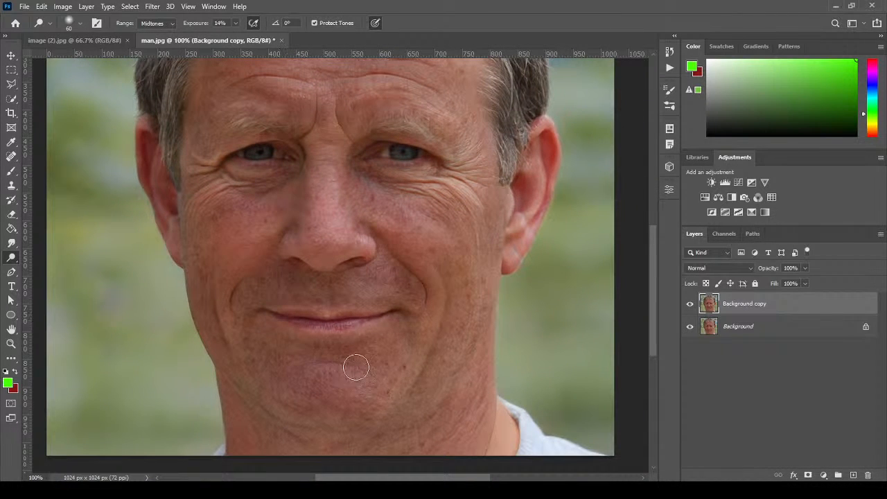
# Step: Enlarge the Dodge brush to 175 and brighten the lower face in broad strokes
pyautogui.press(']')
pyautogui.press(']')
pyautogui.press(']')
pyautogui.press(']')
pyautogui.press(']')
pyautogui.press(']')
pyautogui.press(']')
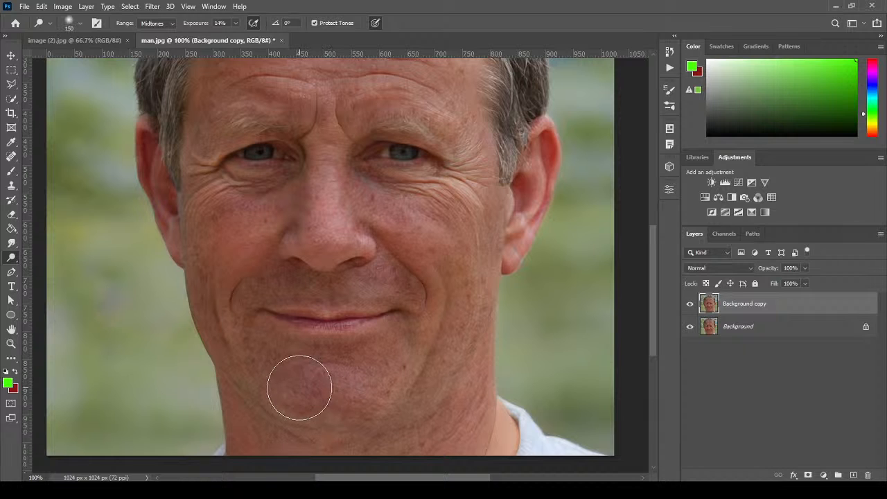
pyautogui.scroll(-2, 479, 333)
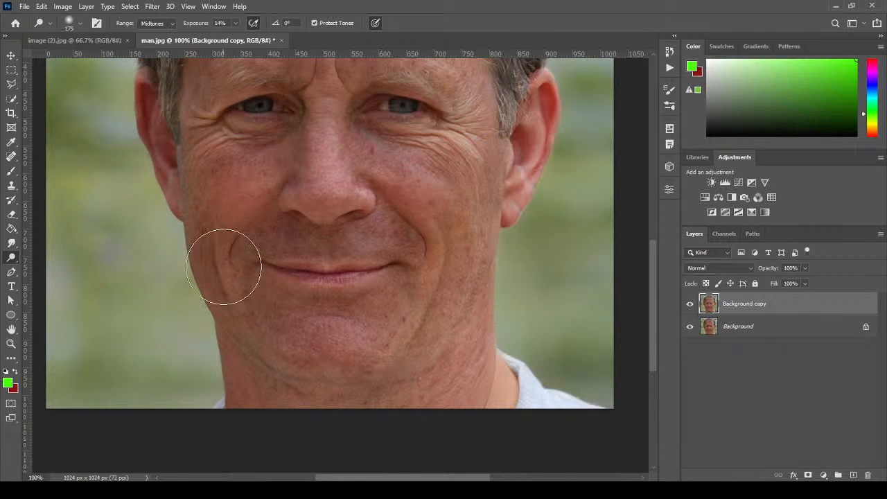
pyautogui.moveTo(377, 222); pyautogui.dragTo(406, 358)
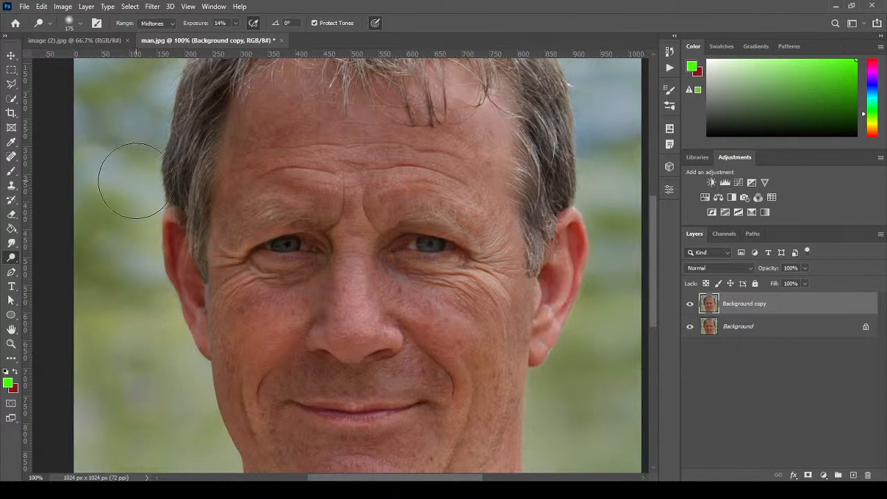
# Step: Burn the shadows around the nose, brow and mouth at 11% exposure with a brush size of 50
pyautogui.rightClick(11, 257)
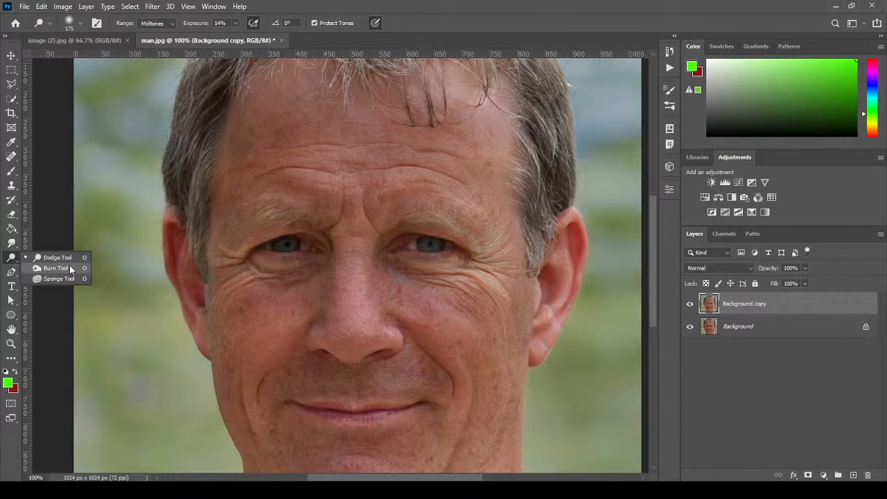
pyautogui.click(48, 267)
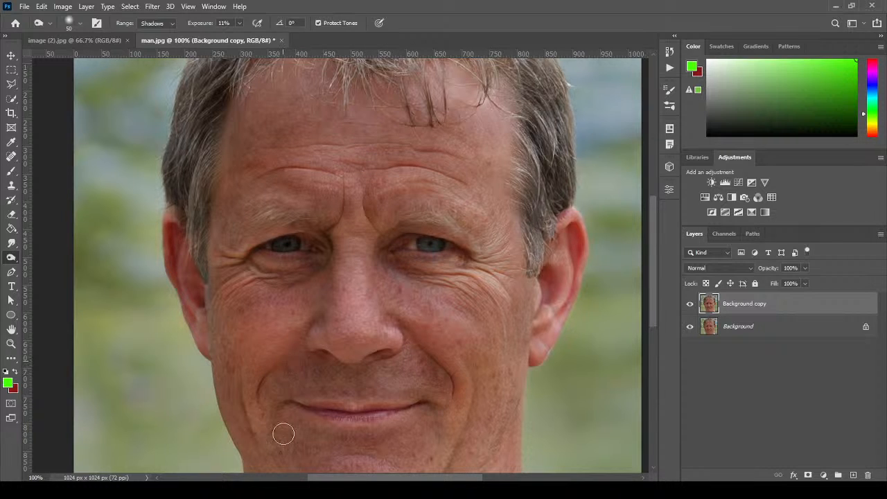
pyautogui.moveTo(370, 251); pyautogui.dragTo(345, 102)
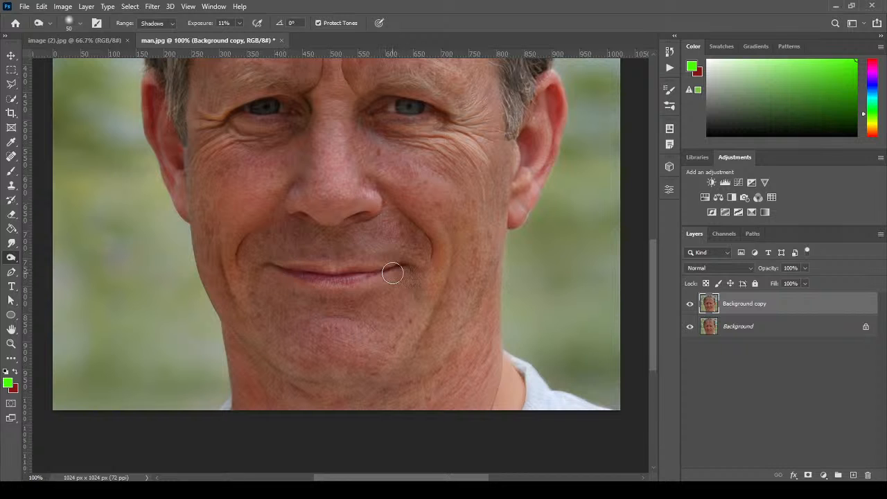
pyautogui.moveTo(369, 234); pyautogui.dragTo(368, 359)
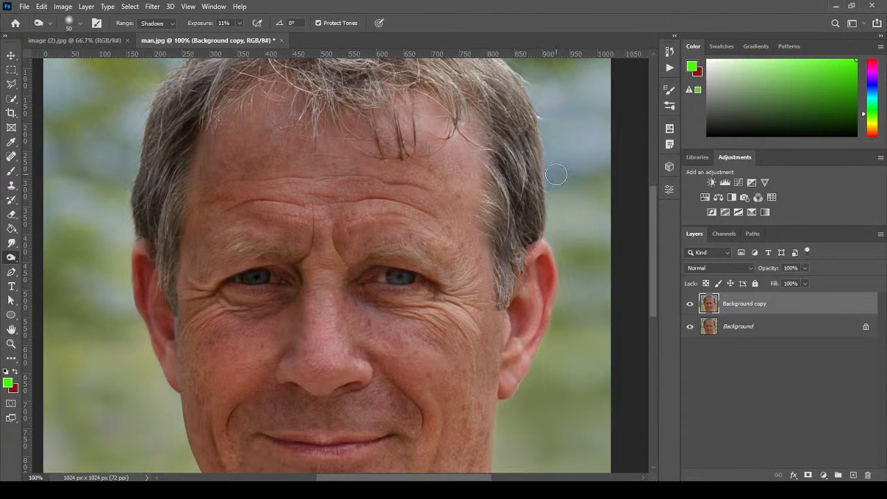
# Step: Adjust the Burn brush size to 45 and darken the shadows of both ears
pyautogui.press(']')
pyautogui.press(']')
pyautogui.press(']')
pyautogui.press(']')
pyautogui.press(']')
pyautogui.press(']')
pyautogui.press(']')
pyautogui.press('[')
pyautogui.press('[')
pyautogui.press('[')
pyautogui.press('[')
pyautogui.press('[')
pyautogui.press('[')
pyautogui.press('[')
pyautogui.press('[')
pyautogui.press('[')
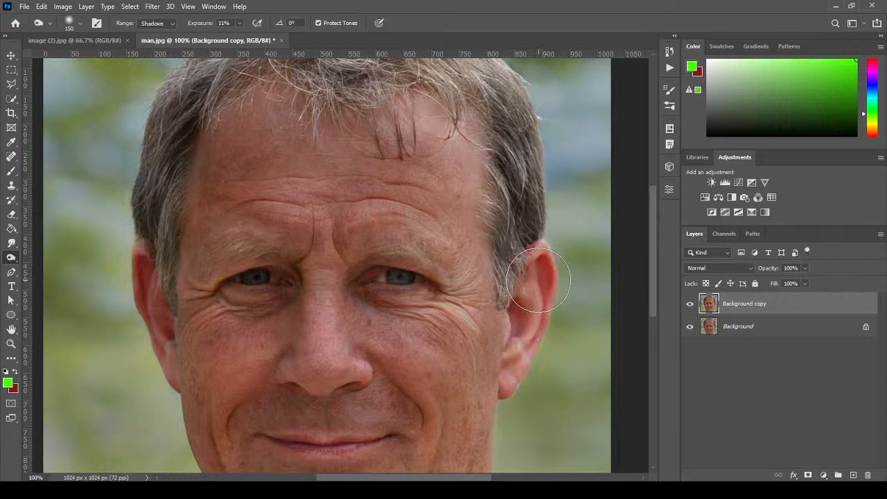
pyautogui.press('[')
pyautogui.press('[')
pyautogui.press('[')
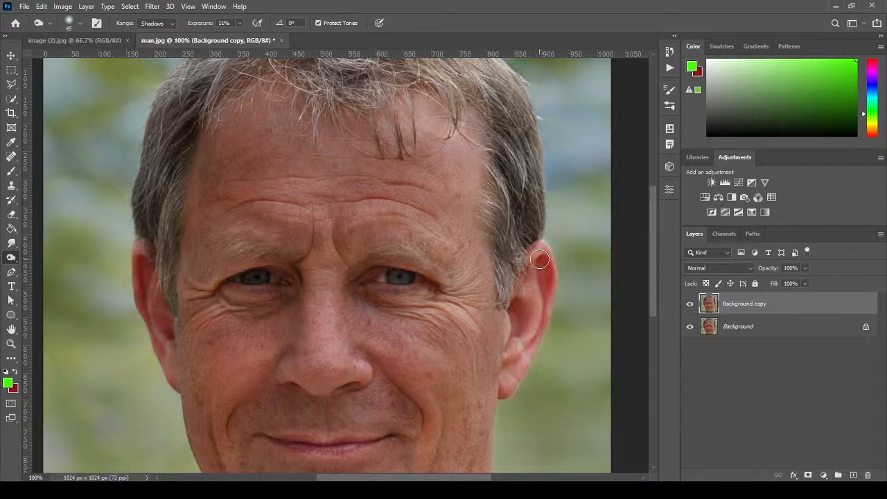
pyautogui.moveTo(517, 363)
pyautogui.mouseDown()
pyautogui.moveTo(517, 346)
pyautogui.moveTo(505, 347)
pyautogui.moveTo(530, 265)
pyautogui.moveTo(553, 262)
pyautogui.mouseUp()
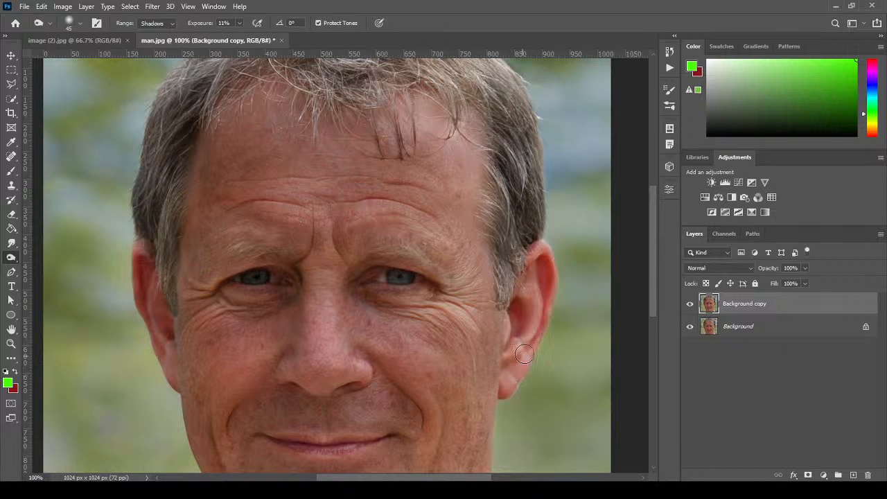
pyautogui.moveTo(138, 302)
pyautogui.mouseDown()
pyautogui.moveTo(145, 269)
pyautogui.moveTo(184, 379)
pyautogui.mouseUp()
# Step: Compare the whole portrait before and after retouching by toggling the visibility of the Background copy layer
pyautogui.click(12, 343)
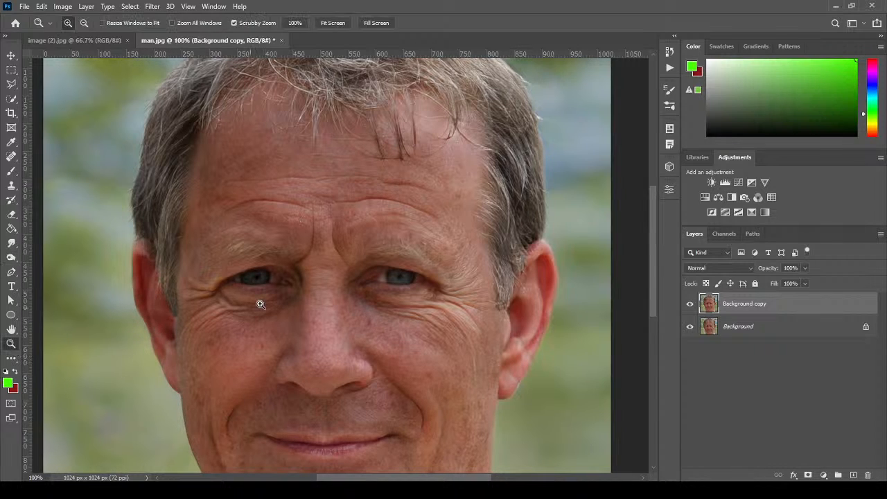
pyautogui.moveTo(259, 305)
pyautogui.mouseDown()
pyautogui.moveTo(279, 312)
pyautogui.moveTo(263, 311)
pyautogui.mouseUp()
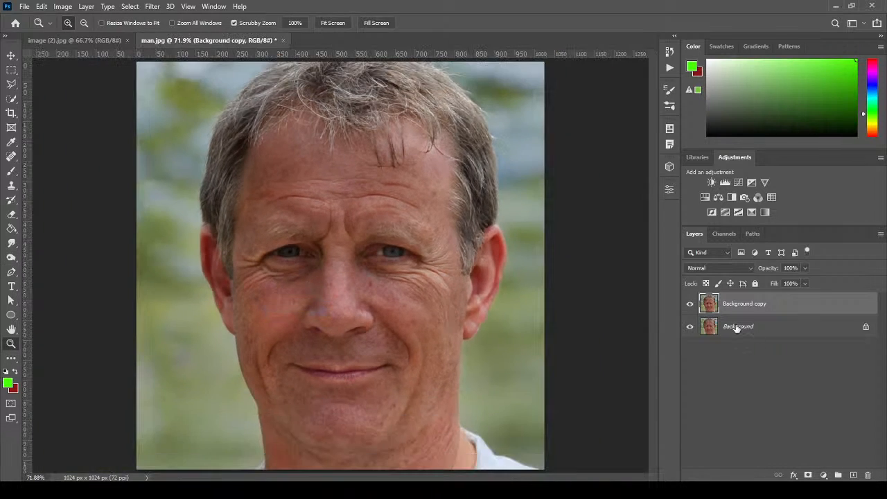
pyautogui.click(691, 305)
pyautogui.click(691, 305)
pyautogui.click(691, 305)
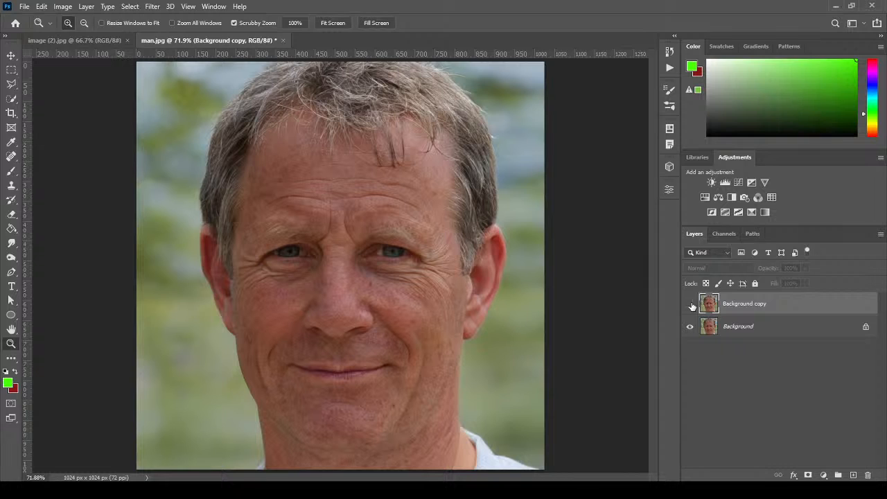
pyautogui.click(691, 305)
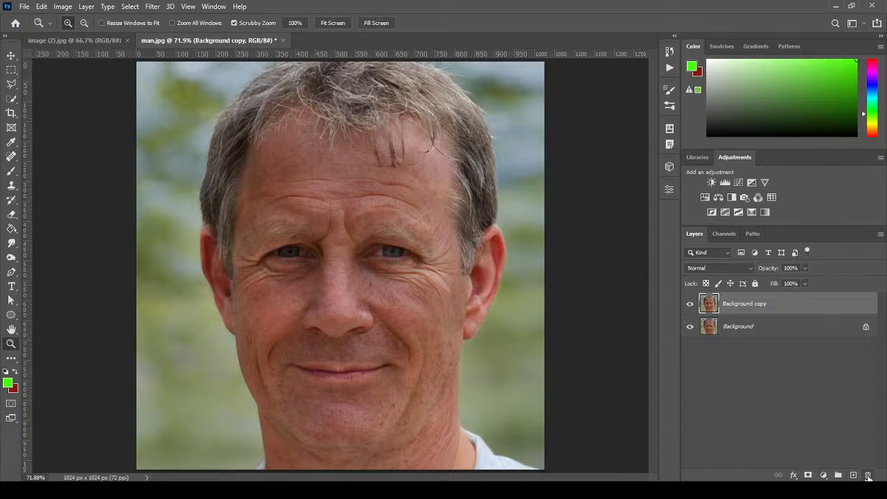
pyautogui.click(868, 476)
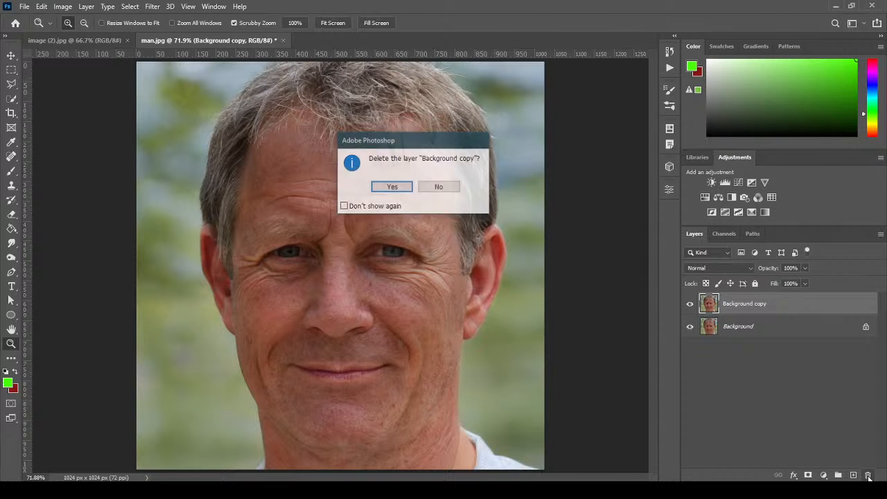
pyautogui.click(456, 189)
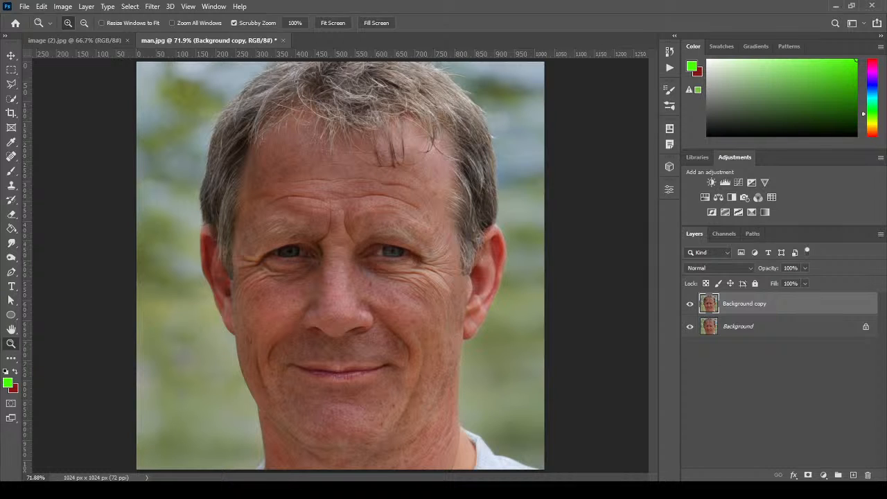
pyautogui.hotkey('alt', 'Tab')
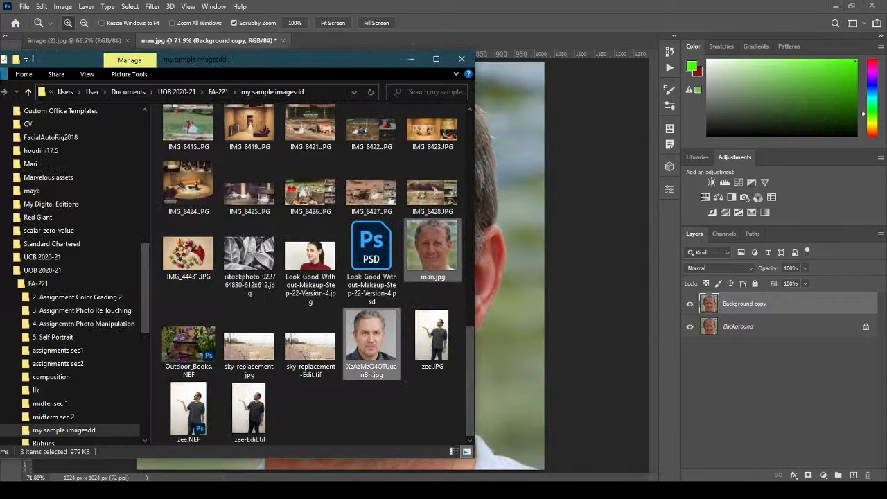
pyautogui.click(461, 59)
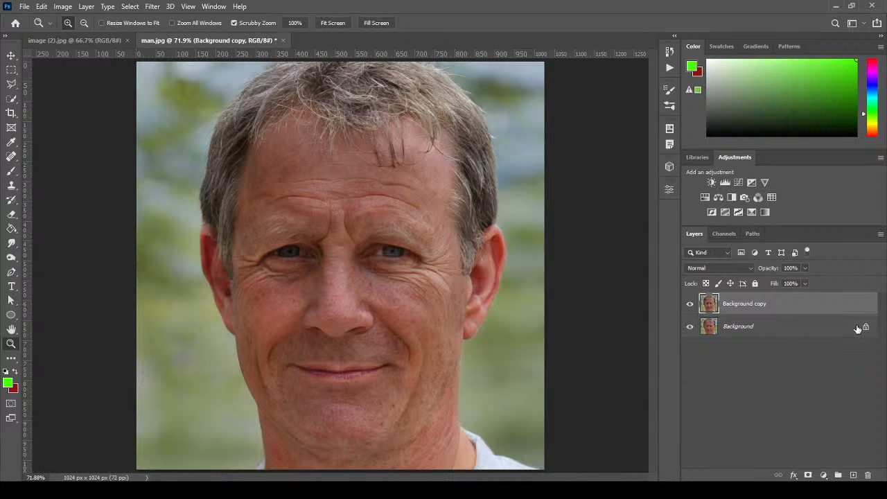
# Step: Delete the retouched Background copy layer and make a fresh duplicate of the Background layer
pyautogui.click(866, 475)
pyautogui.click(406, 189)
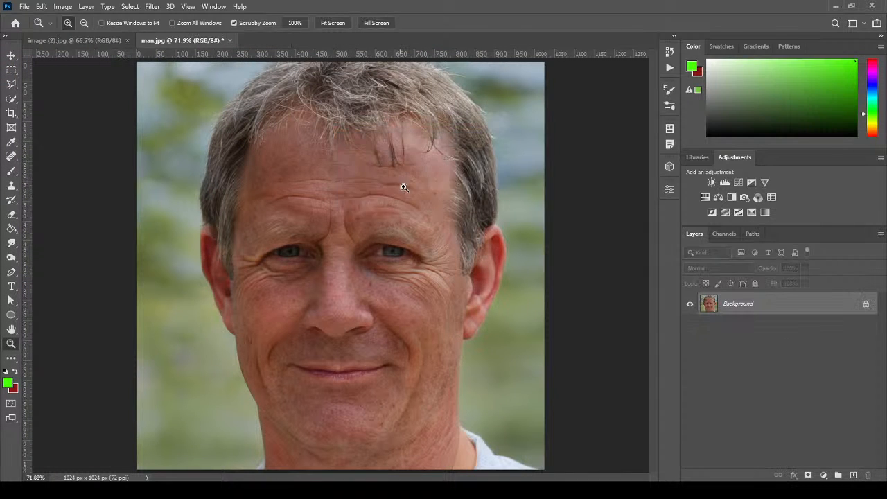
pyautogui.moveTo(816, 314); pyautogui.dragTo(853, 475)
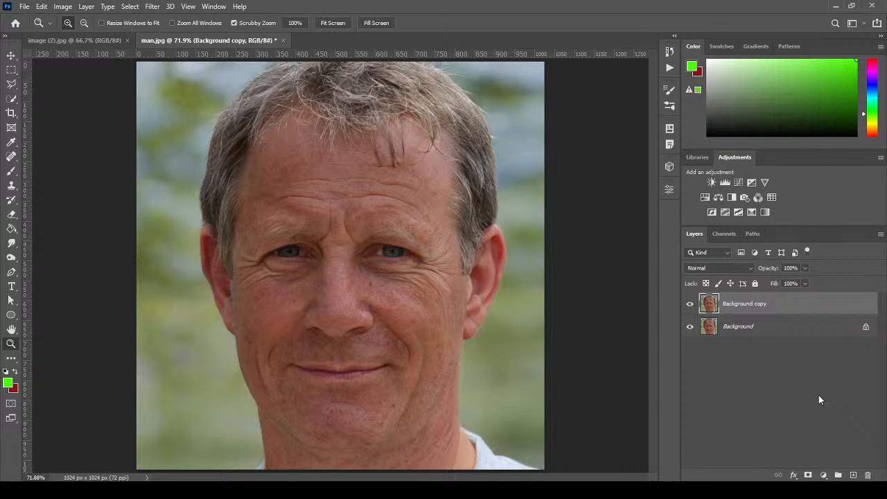
# Step: Start the Generate Bump (Height) Map filter on the Background copy layer
pyautogui.click(169, 7)
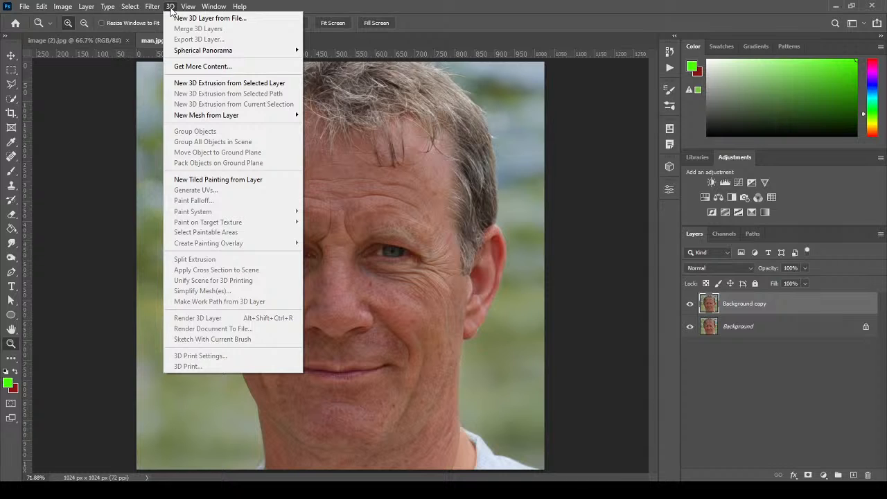
pyautogui.moveTo(152, 9)
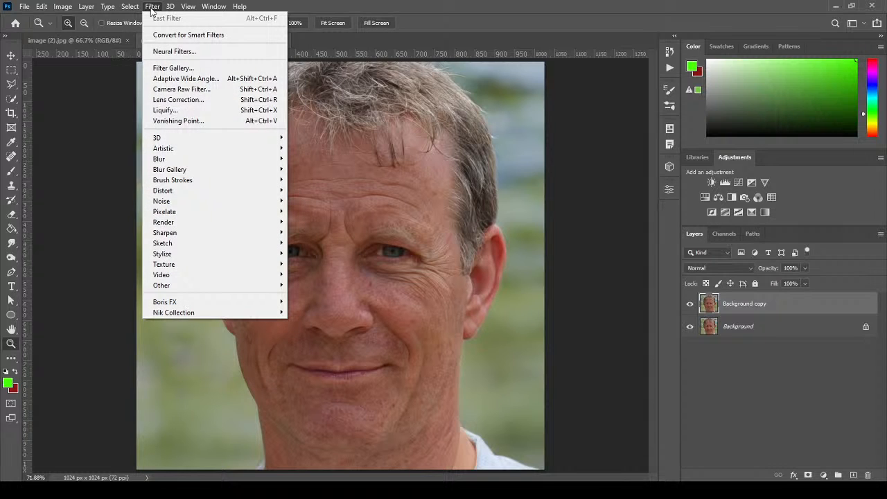
pyautogui.moveTo(192, 139)
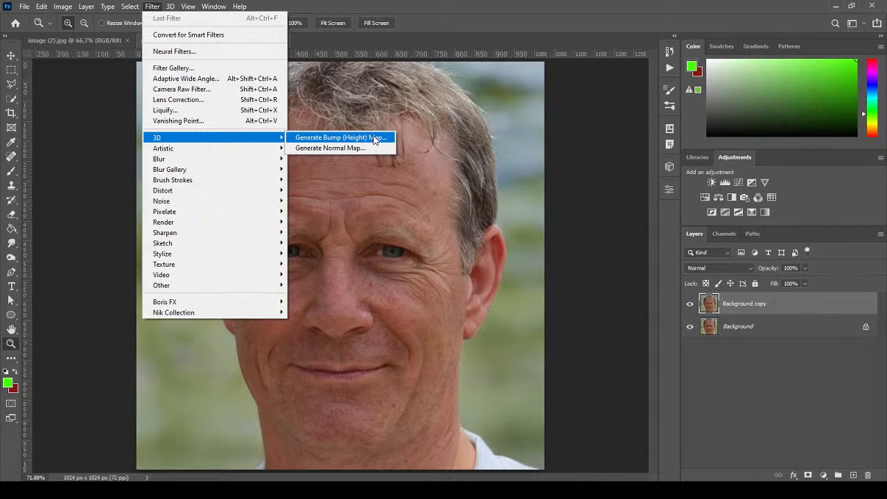
pyautogui.click(373, 138)
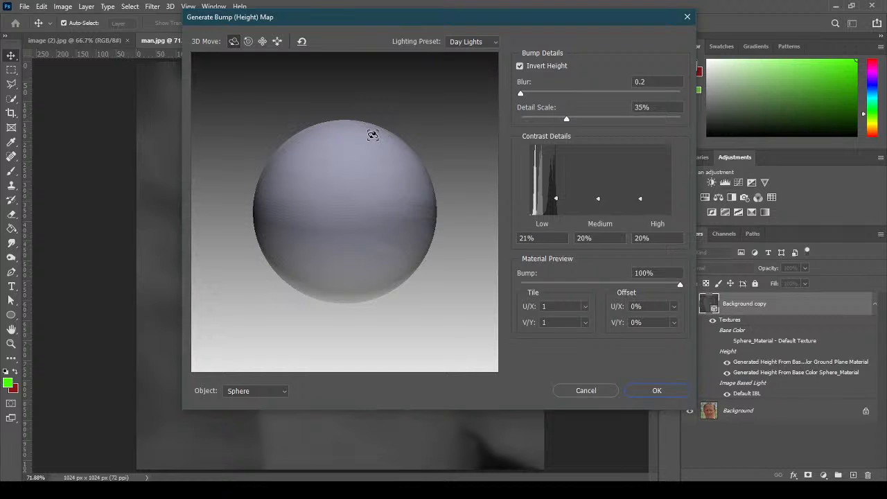
# Step: Move the bump map dialog off the portrait and set its preview object to Cube
pyautogui.moveTo(319, 18); pyautogui.dragTo(589, 36)
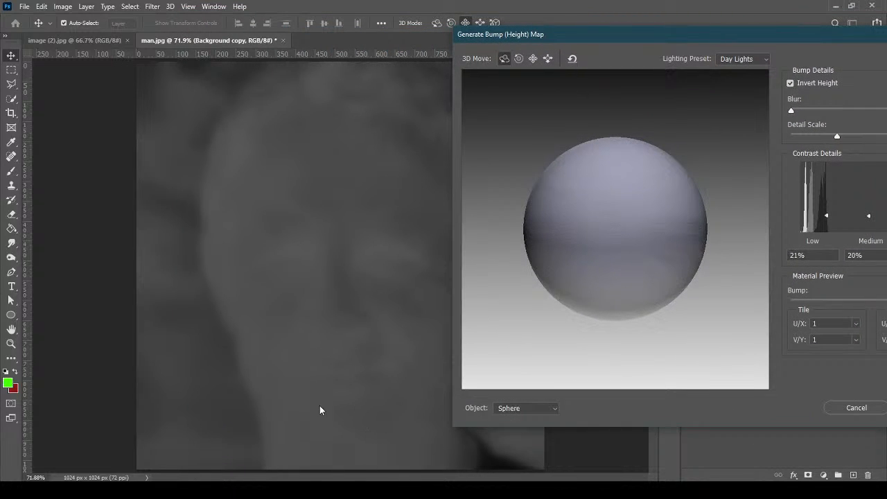
pyautogui.moveTo(632, 32); pyautogui.dragTo(541, 36)
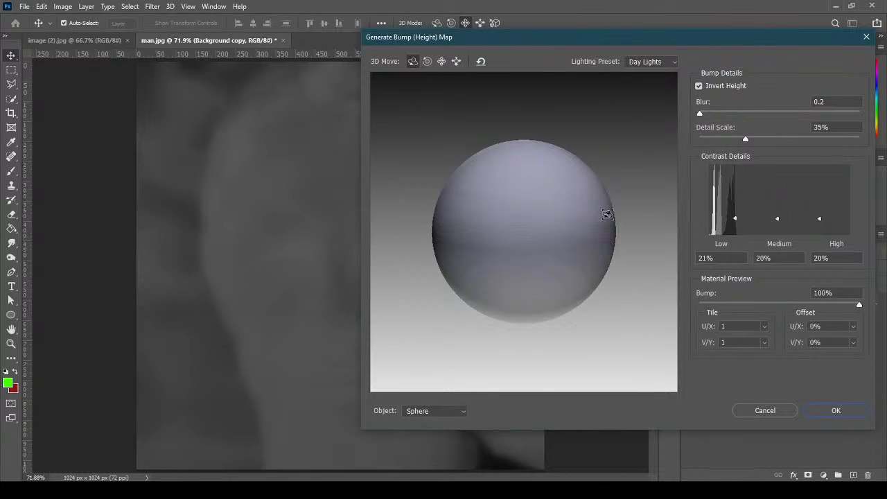
pyautogui.click(462, 411)
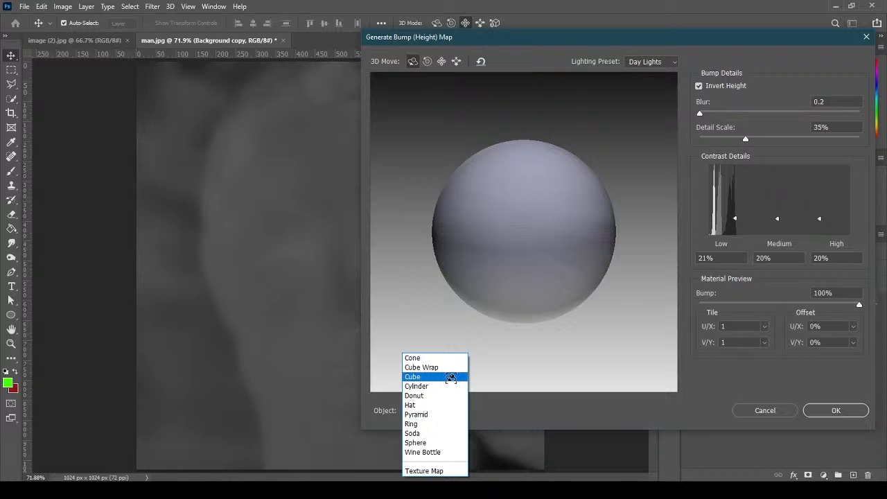
pyautogui.click(451, 377)
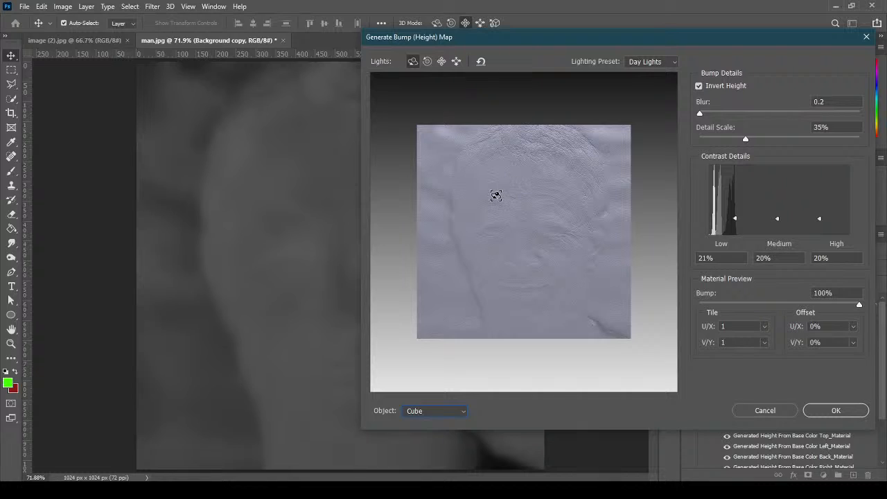
# Step: Examine the face relief on the cube preview by shifting the view, resetting it and enlarging it
pyautogui.moveTo(496, 196); pyautogui.dragTo(509, 192)
pyautogui.click(457, 62)
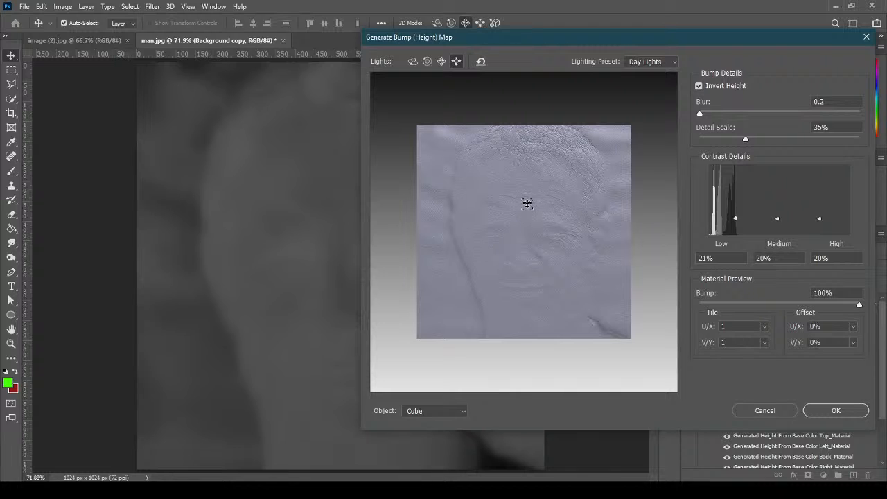
pyautogui.moveTo(540, 234); pyautogui.dragTo(595, 230)
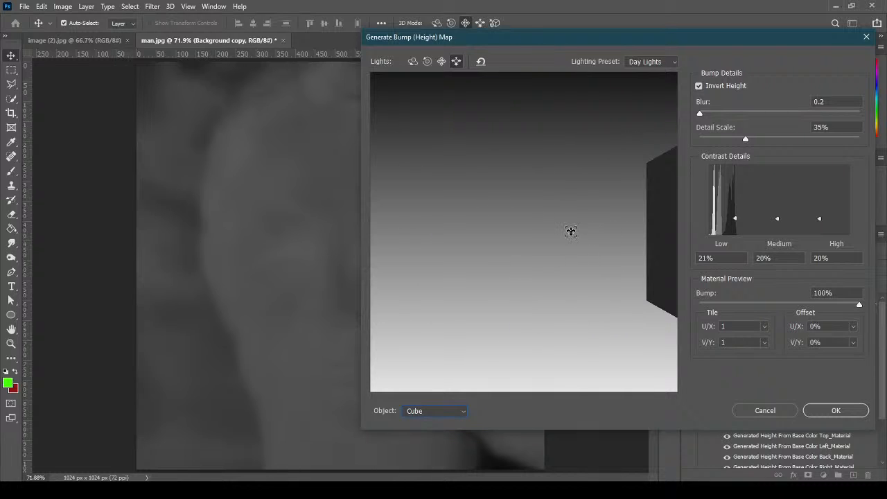
pyautogui.click(481, 62)
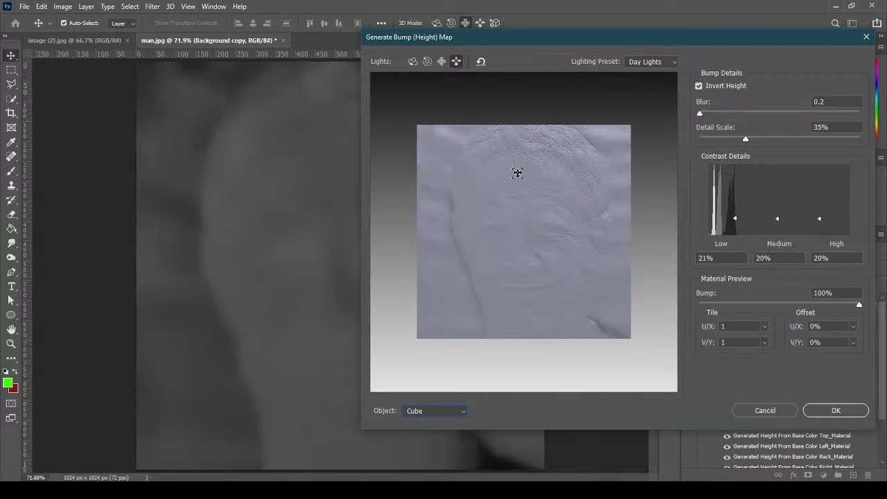
pyautogui.scroll(1, 521, 230)
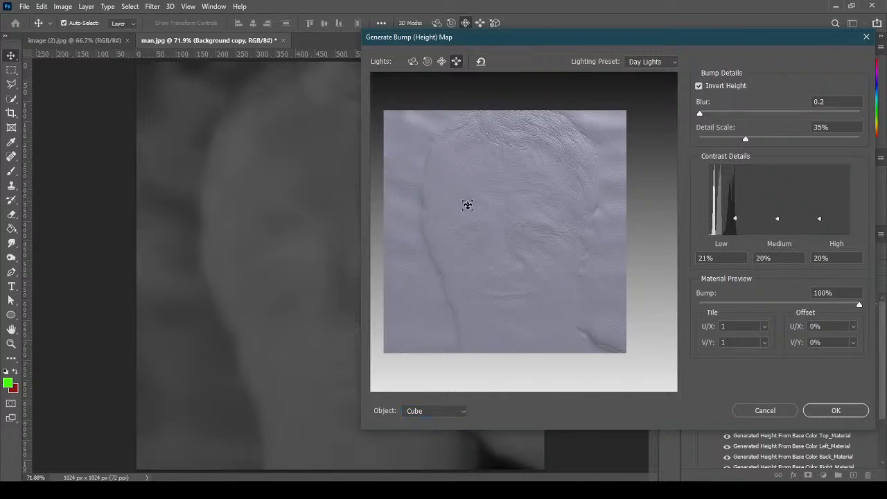
# Step: Try a Blur of 0 and a Detail Scale of 9% for the height map, checking the enlarged face relief
pyautogui.scroll(1, 488, 236)
pyautogui.scroll(1, 607, 219)
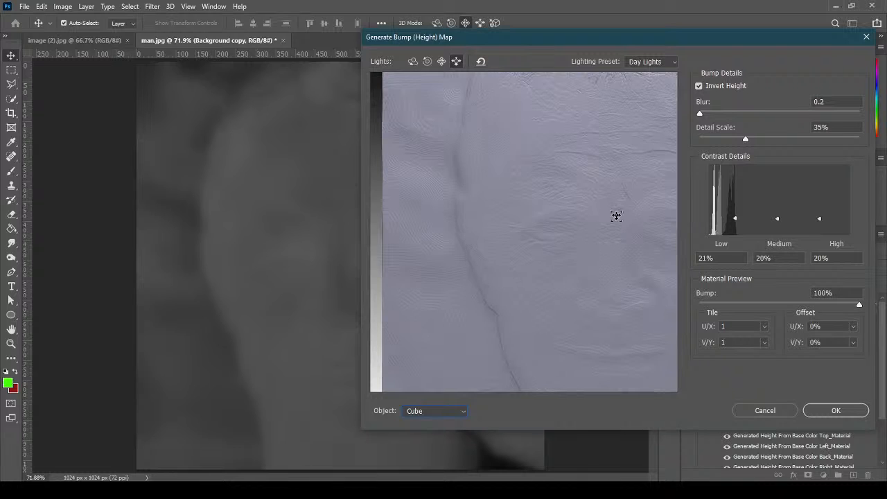
pyautogui.scroll(1, 611, 218)
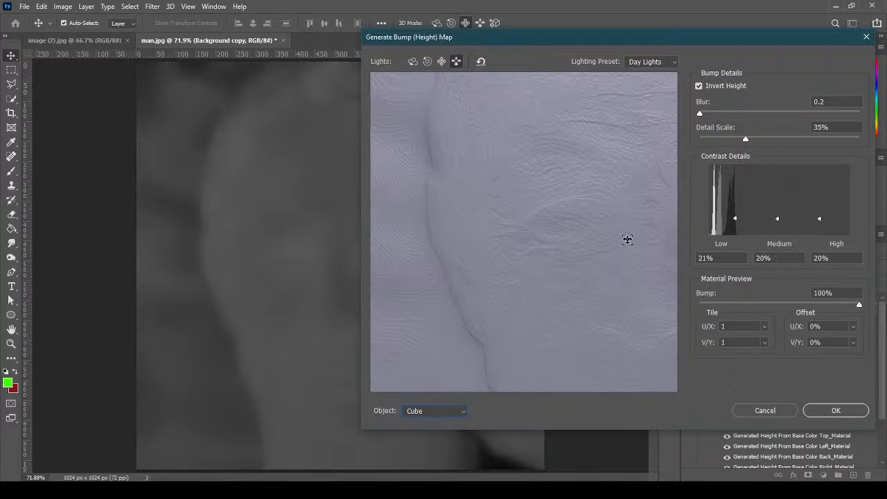
pyautogui.click(444, 62)
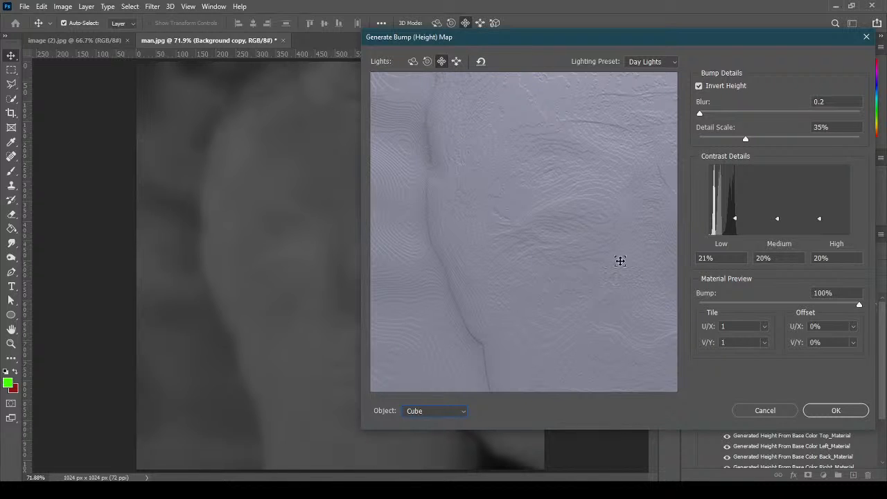
pyautogui.moveTo(590, 236)
pyautogui.mouseDown()
pyautogui.moveTo(495, 194)
pyautogui.moveTo(513, 212)
pyautogui.mouseUp()
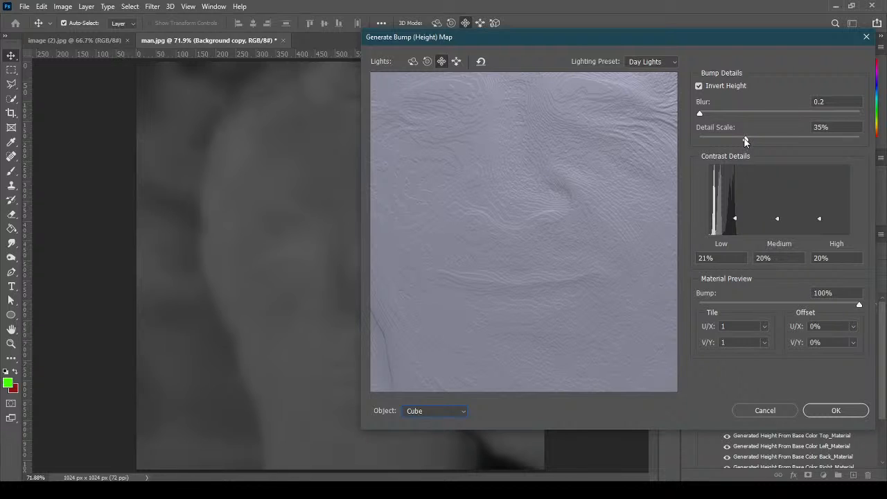
pyautogui.moveTo(746, 139); pyautogui.dragTo(699, 138)
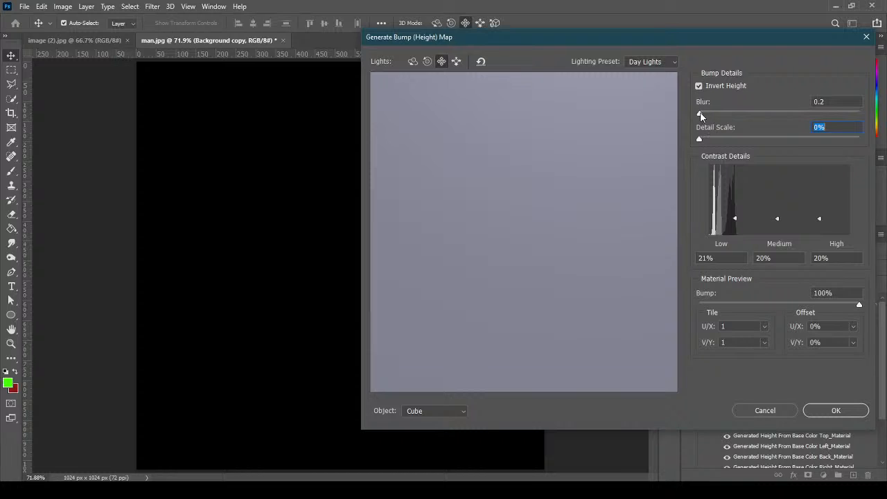
pyautogui.moveTo(701, 114); pyautogui.dragTo(692, 127)
pyautogui.click(703, 133)
pyautogui.moveTo(701, 138); pyautogui.dragTo(711, 139)
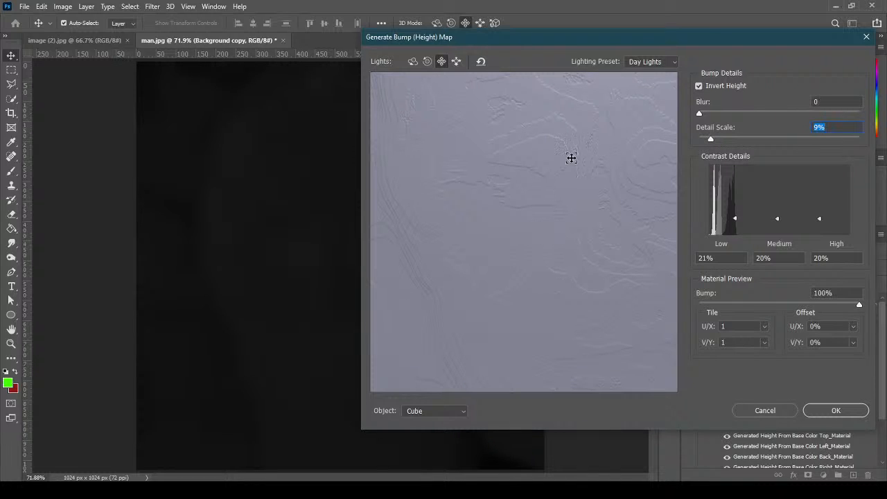
# Step: Try stronger Detail Scale values between 88% and 107% on the face relief, ending at 100%
pyautogui.moveTo(711, 139); pyautogui.dragTo(806, 136)
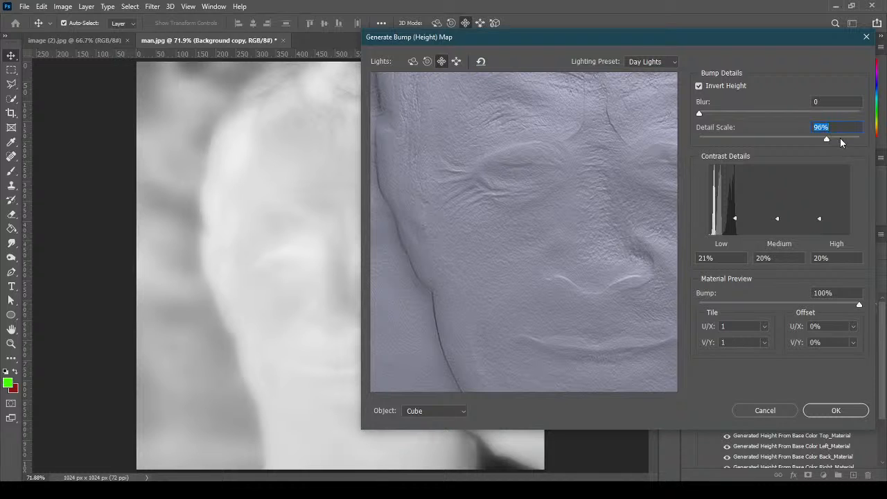
pyautogui.moveTo(834, 139); pyautogui.dragTo(816, 140)
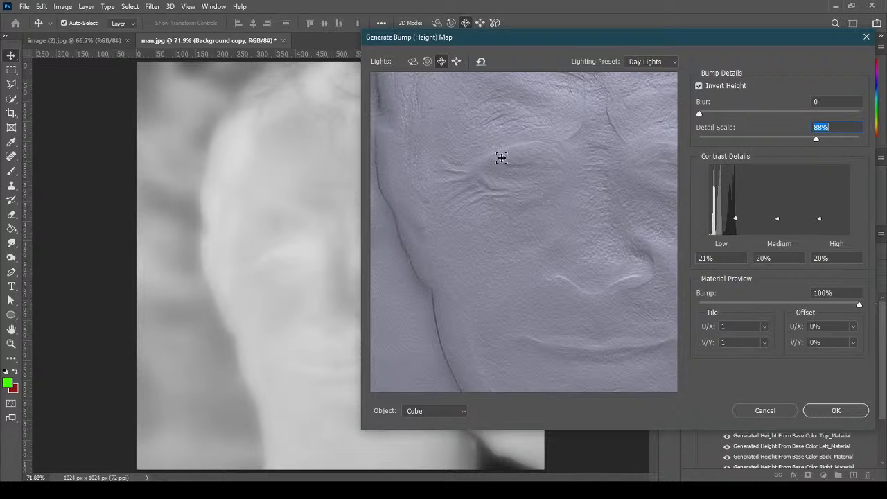
pyautogui.scroll(2, 543, 209)
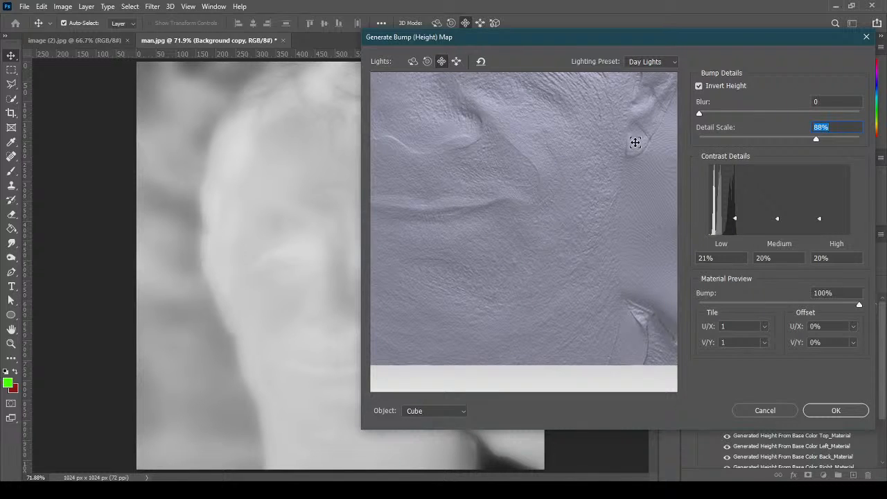
pyautogui.moveTo(514, 289); pyautogui.dragTo(552, 267)
pyautogui.moveTo(545, 192); pyautogui.dragTo(557, 212)
pyautogui.moveTo(816, 141); pyautogui.dragTo(837, 142)
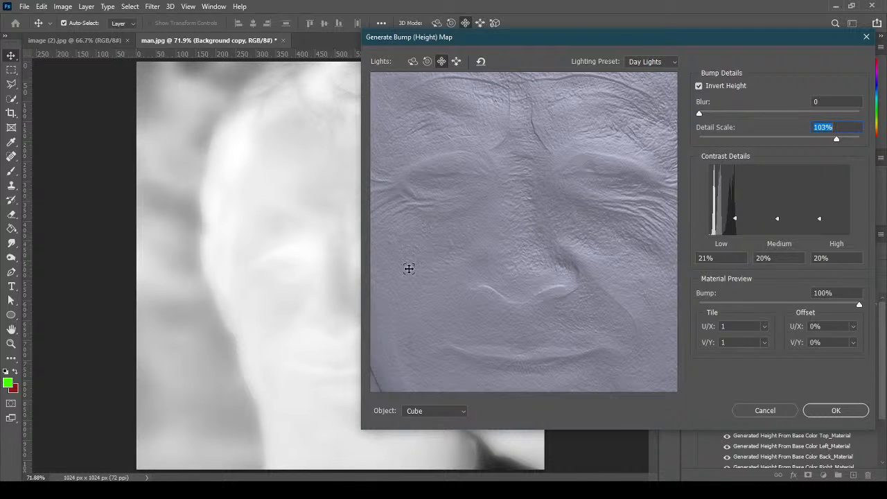
pyautogui.moveTo(840, 141); pyautogui.dragTo(843, 141)
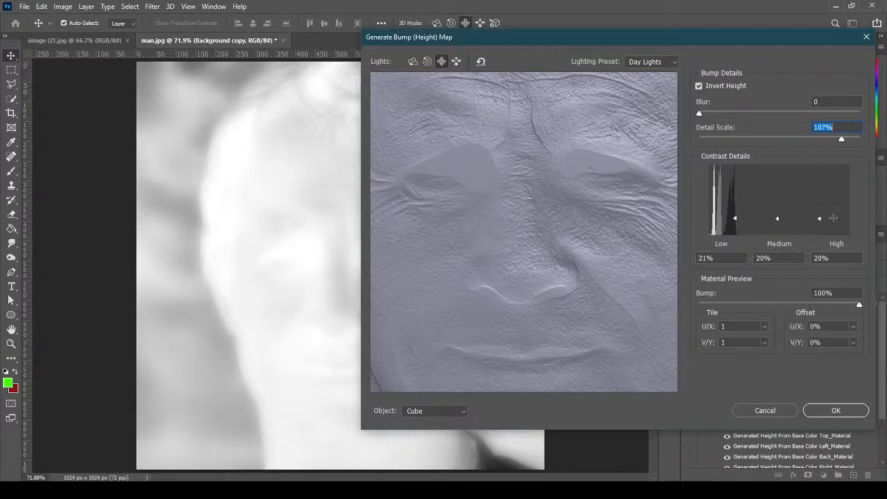
pyautogui.click(839, 137)
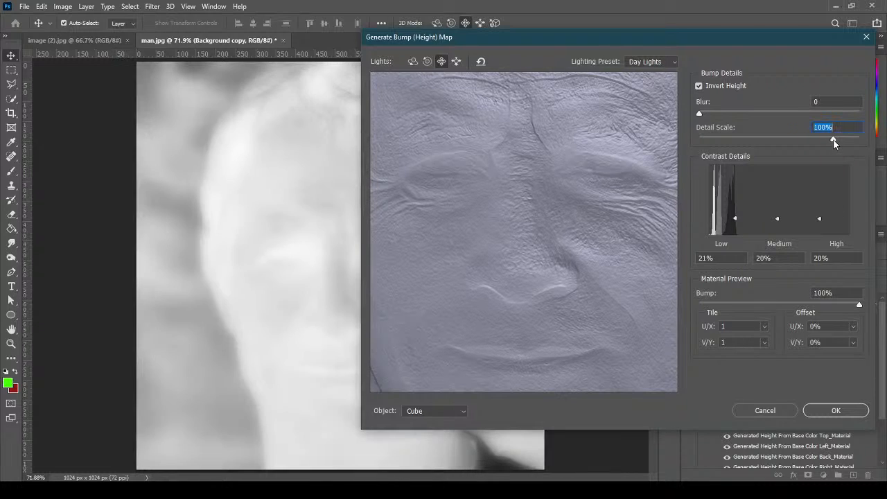
# Step: Lower the Detail Scale to 84% and inspect the forehead, eye and cheek relief on the cube preview
pyautogui.moveTo(834, 141); pyautogui.dragTo(811, 143)
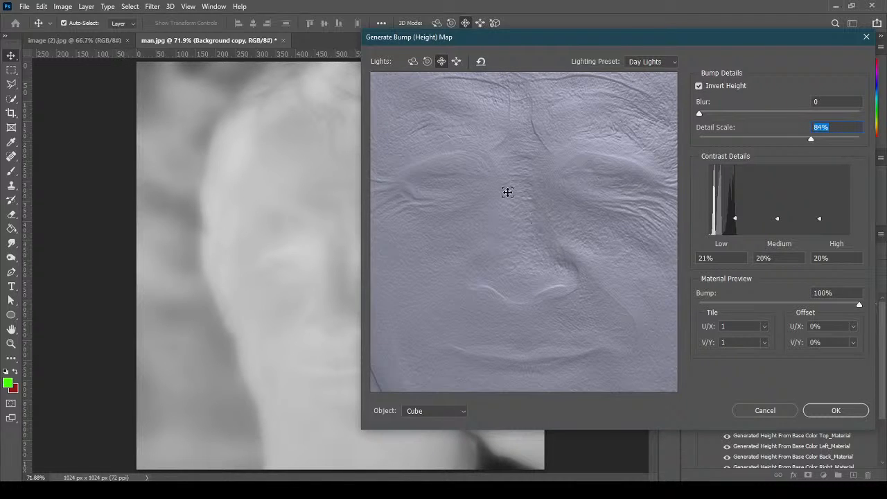
pyautogui.moveTo(508, 192); pyautogui.dragTo(495, 142)
pyautogui.scroll(2, 495, 174)
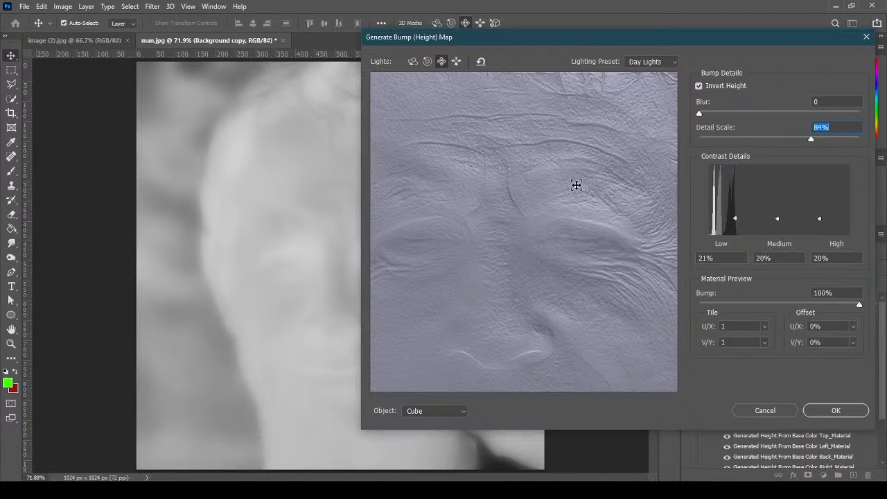
pyautogui.scroll(2, 575, 184)
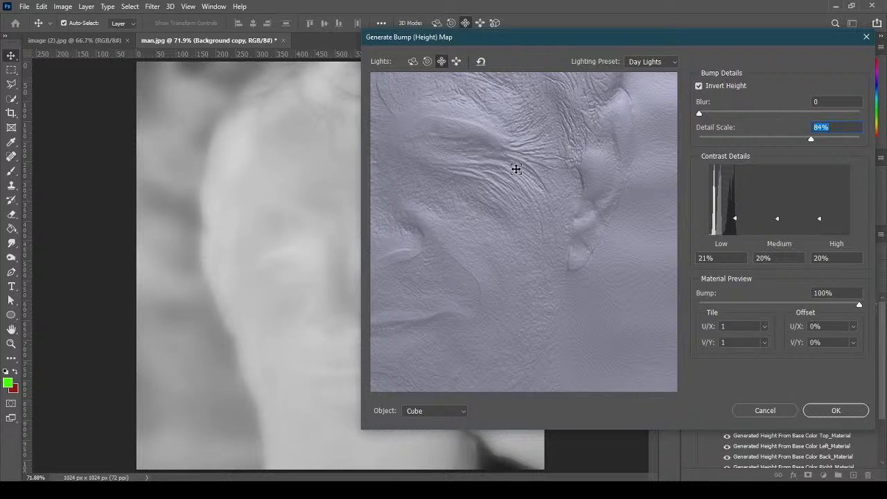
pyautogui.moveTo(429, 197); pyautogui.dragTo(586, 196)
pyautogui.moveTo(505, 197); pyautogui.dragTo(557, 229)
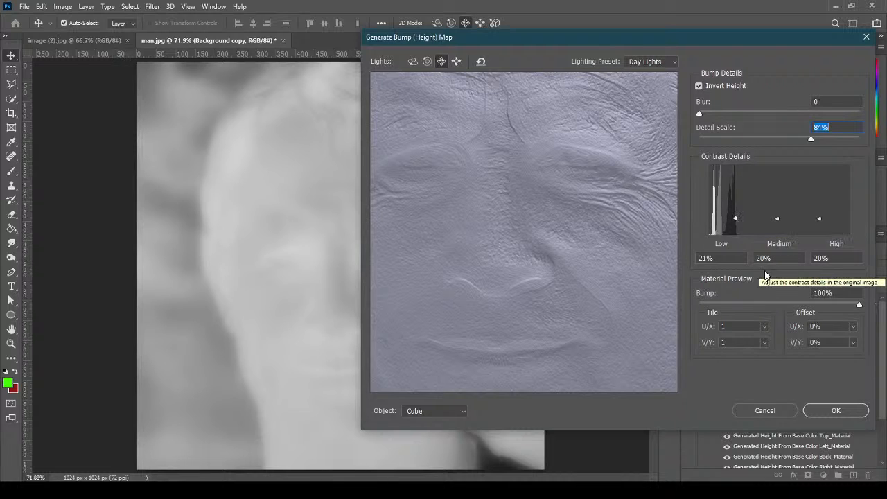
# Step: Try contrast details of 25% Low, 23% Medium and 24% High and check the relief on the cube
pyautogui.moveTo(735, 219); pyautogui.dragTo(778, 182)
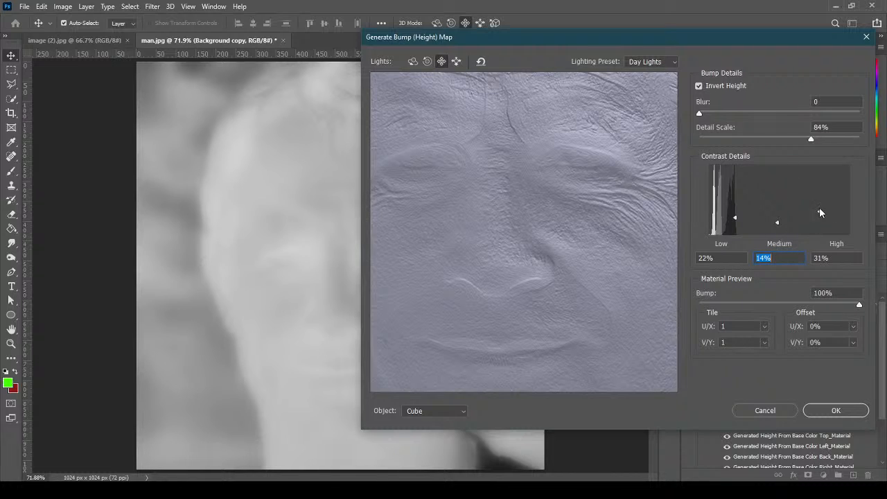
pyautogui.moveTo(820, 212)
pyautogui.mouseDown()
pyautogui.moveTo(816, 192)
pyautogui.moveTo(824, 220)
pyautogui.mouseUp()
pyautogui.click(837, 260)
pyautogui.write('25')
pyautogui.click(752, 260)
pyautogui.write('25')
pyautogui.click(713, 259)
pyautogui.write('25')
pyautogui.click(777, 220)
pyautogui.moveTo(821, 219); pyautogui.dragTo(820, 218)
pyautogui.scroll(3, 518, 235)
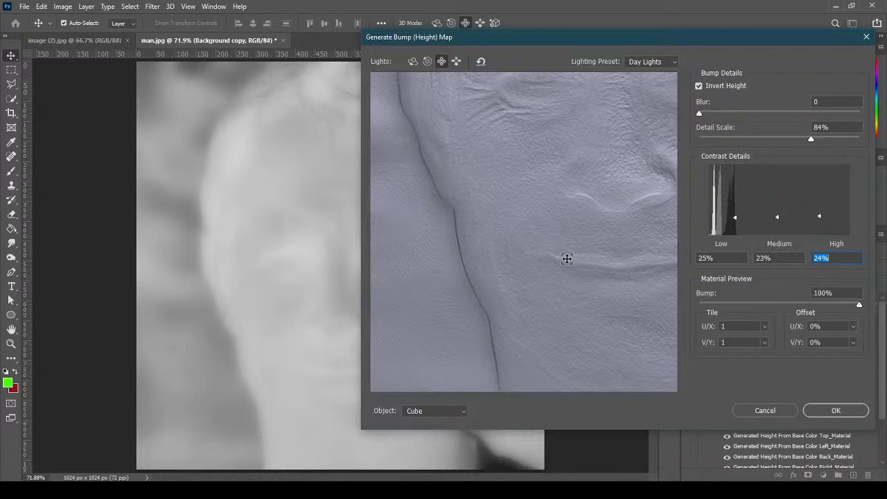
pyautogui.scroll(-3, 563, 229)
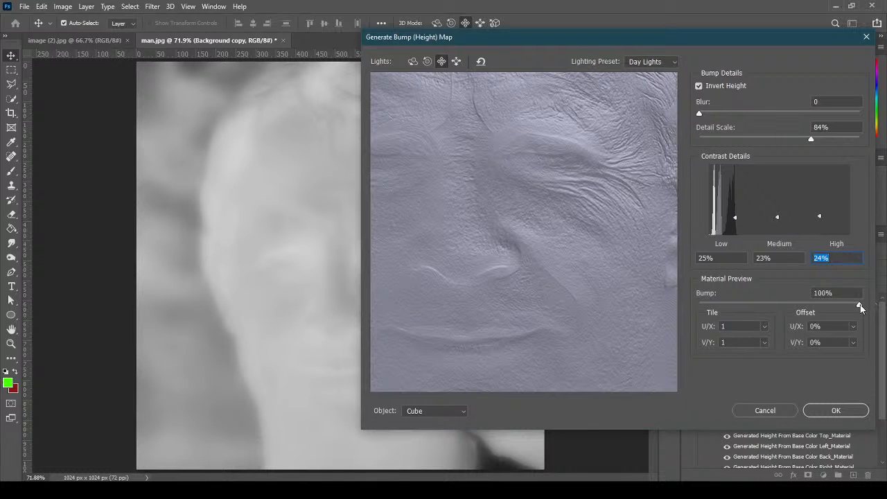
# Step: Try a material preview Bump of 11%, readjust the Detail Scale slightly and cancel the bump map filter
pyautogui.moveTo(836, 305); pyautogui.dragTo(716, 306)
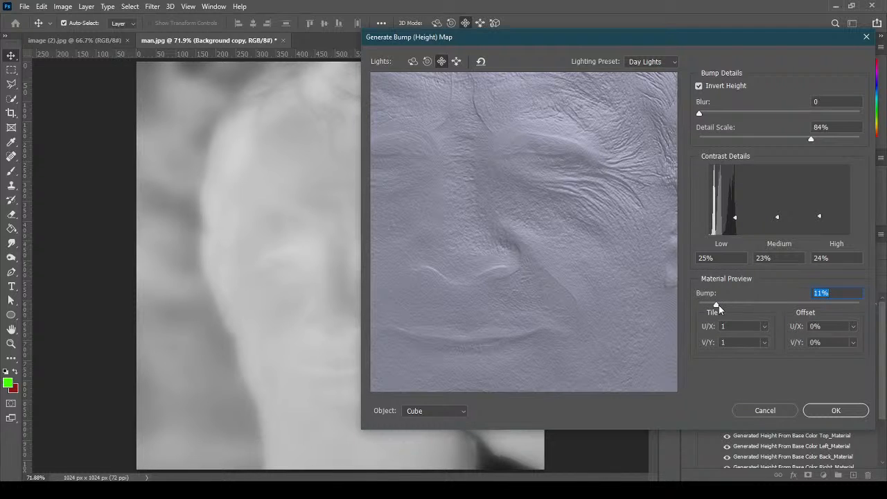
pyautogui.moveTo(886, 314); pyautogui.dragTo(880, 317)
pyautogui.moveTo(811, 141)
pyautogui.mouseDown()
pyautogui.moveTo(864, 142)
pyautogui.moveTo(809, 142)
pyautogui.mouseUp()
pyautogui.click(764, 409)
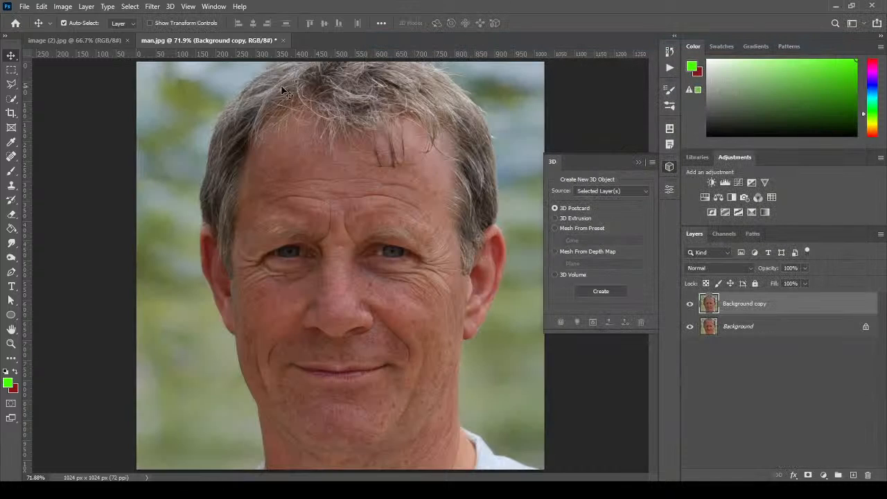
# Step: Close man.jpg without saving and reopen it from the recently used files
pyautogui.click(284, 40)
pyautogui.click(439, 185)
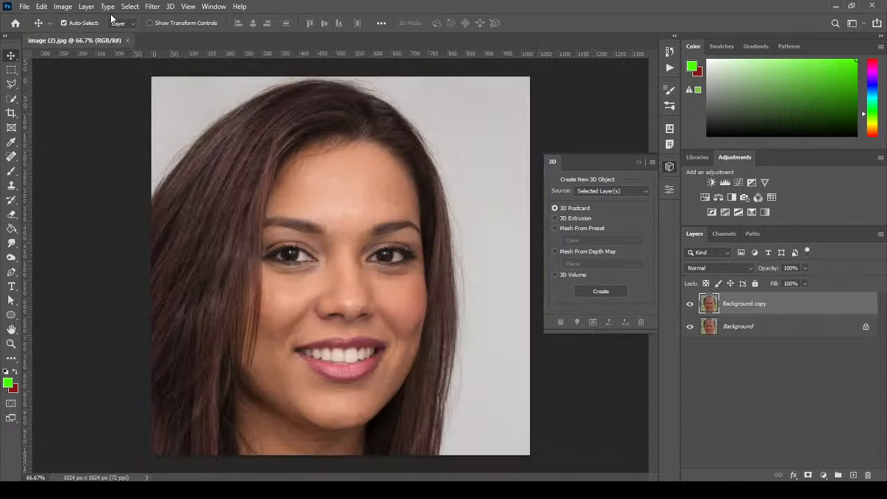
pyautogui.click(24, 6)
pyautogui.moveTo(104, 71)
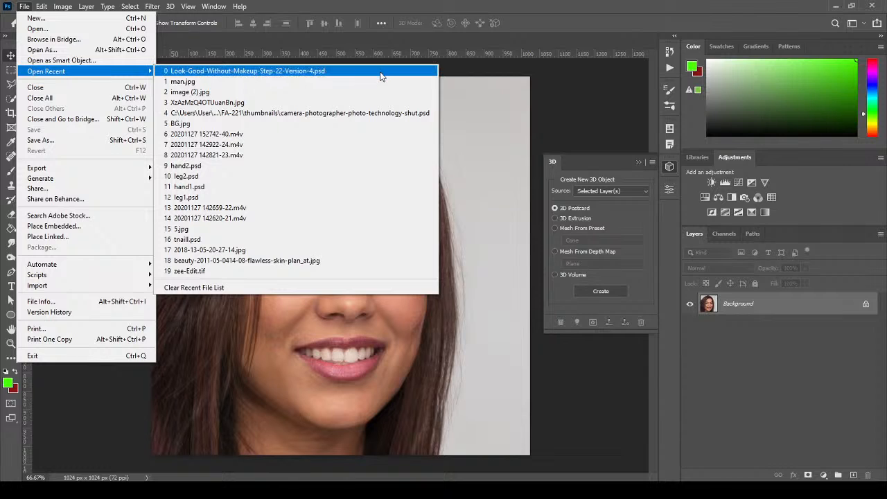
pyautogui.click(352, 81)
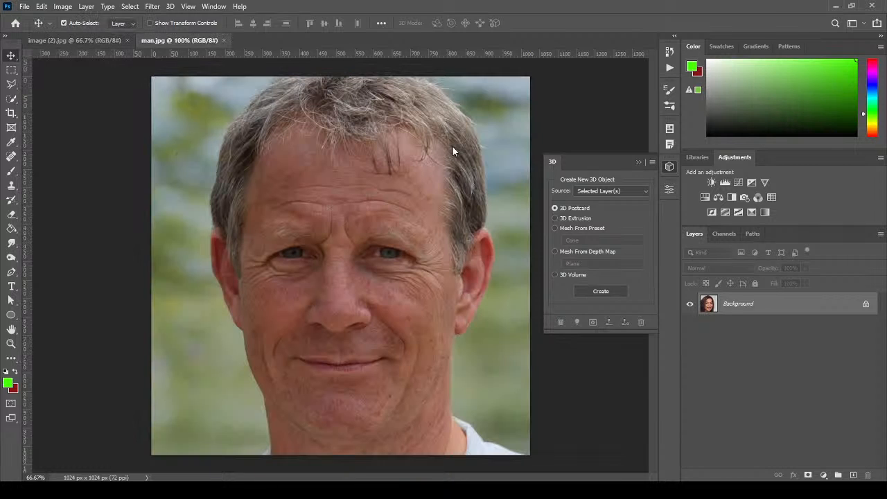
# Step: Duplicate the Background layer and start the Generate Bump (Height) Map filter on the copy with a Cube preview
pyautogui.moveTo(810, 305); pyautogui.dragTo(855, 476)
pyautogui.click(153, 6)
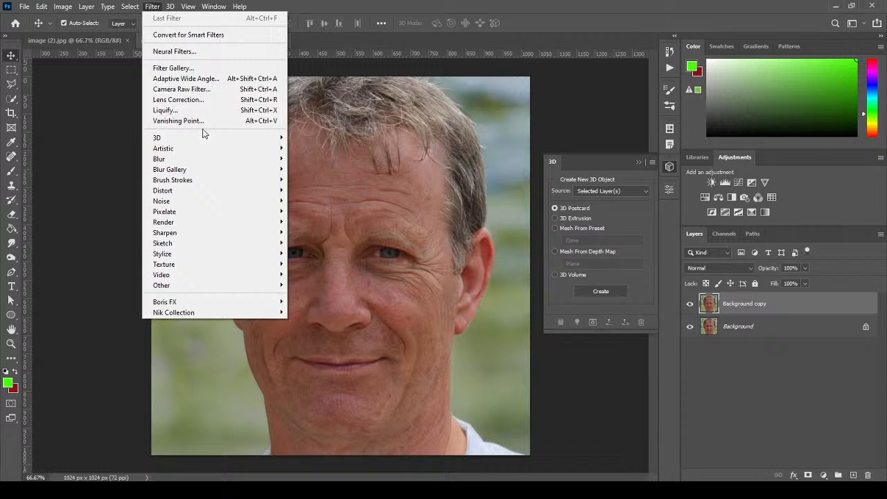
pyautogui.moveTo(204, 137)
pyautogui.click(385, 138)
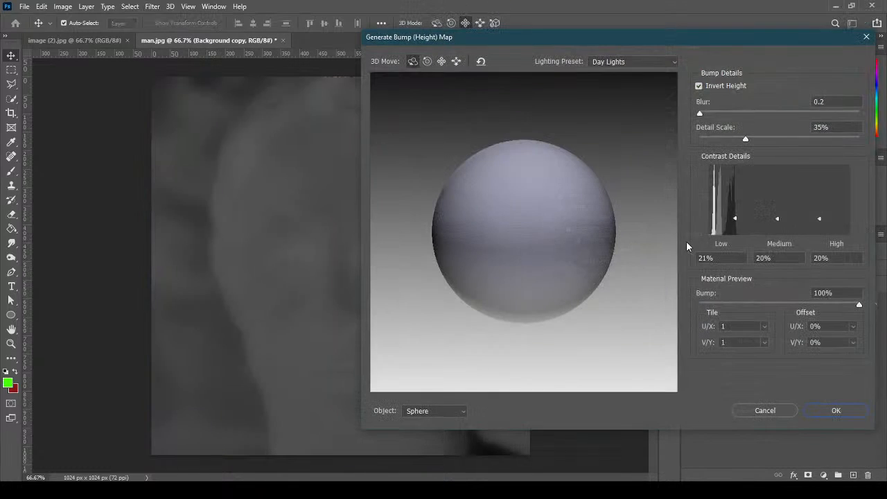
pyautogui.click(435, 411)
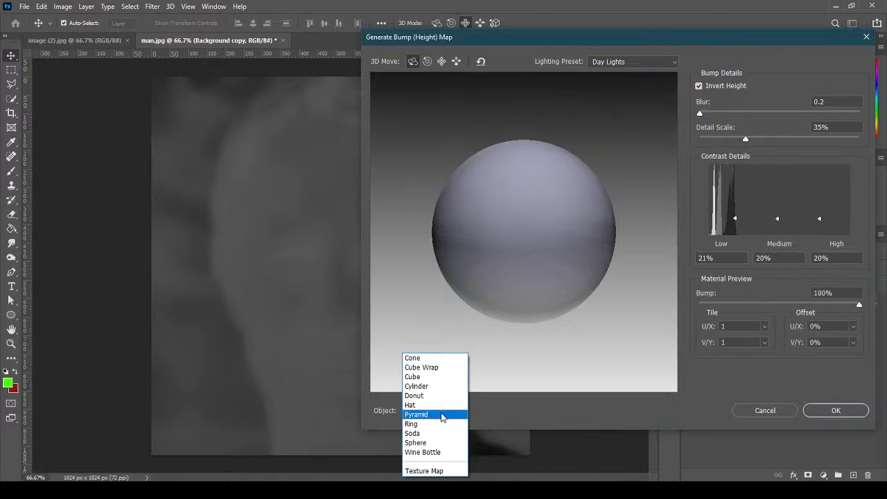
pyautogui.click(444, 377)
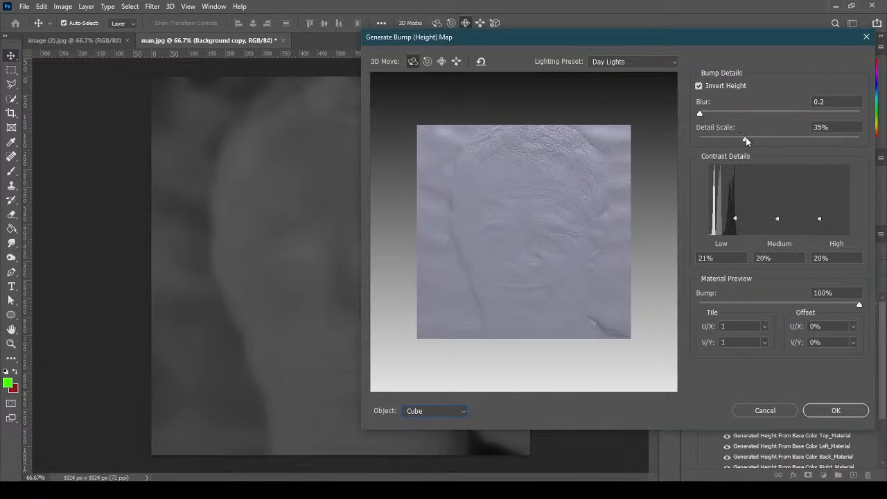
# Step: Generate the height map with Detail Scale 83%, Medium contrast 20%, Bump 100% and the Day Lights preset
pyautogui.moveTo(819, 140)
pyautogui.mouseDown()
pyautogui.moveTo(842, 139)
pyautogui.moveTo(812, 143)
pyautogui.mouseUp()
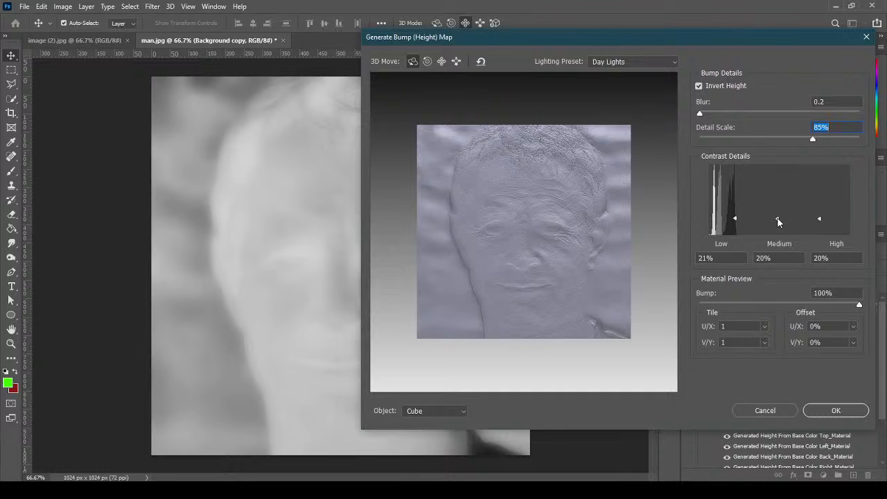
pyautogui.moveTo(777, 222)
pyautogui.mouseDown()
pyautogui.moveTo(777, 194)
pyautogui.moveTo(777, 225)
pyautogui.mouseUp()
pyautogui.write('20')
pyautogui.moveTo(859, 305); pyautogui.dragTo(691, 306)
pyautogui.moveTo(818, 305); pyautogui.dragTo(859, 305)
pyautogui.moveTo(814, 140)
pyautogui.mouseDown()
pyautogui.moveTo(843, 141)
pyautogui.moveTo(811, 142)
pyautogui.mouseUp()
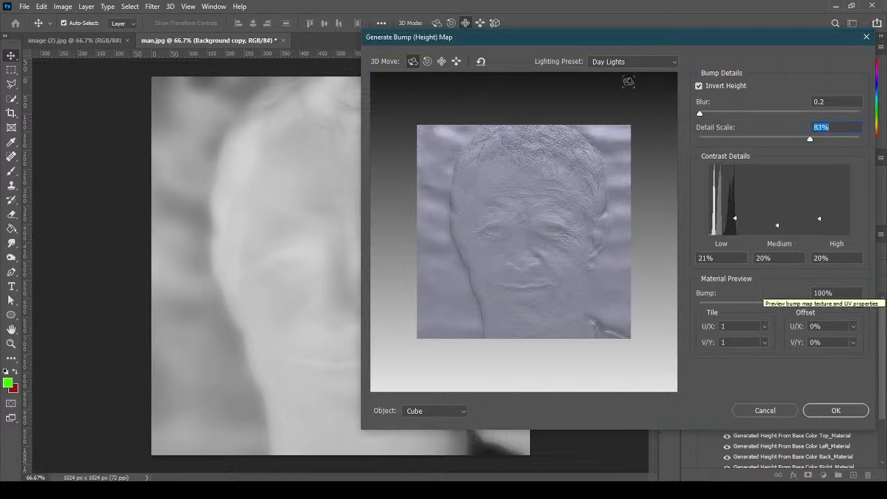
pyautogui.click(654, 61)
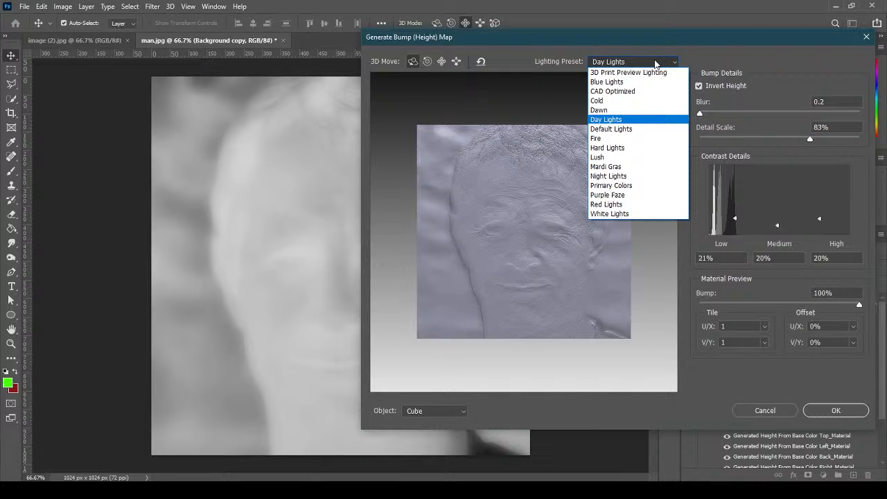
pyautogui.click(761, 60)
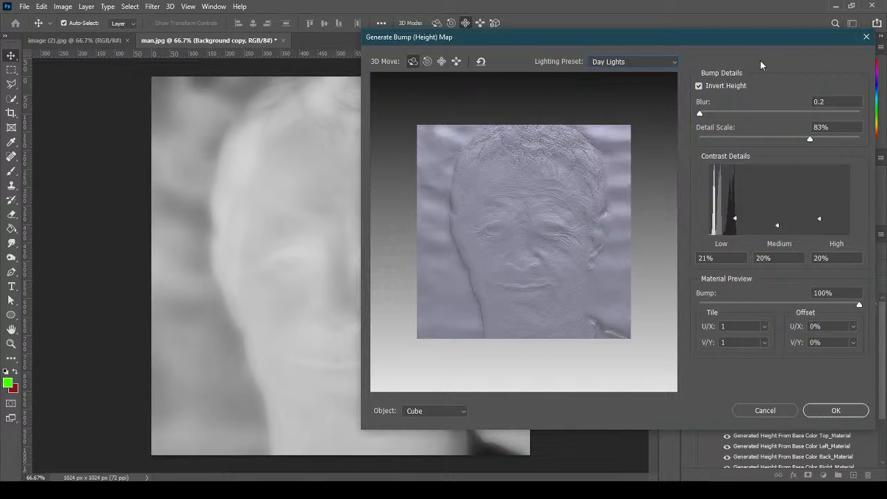
pyautogui.click(839, 410)
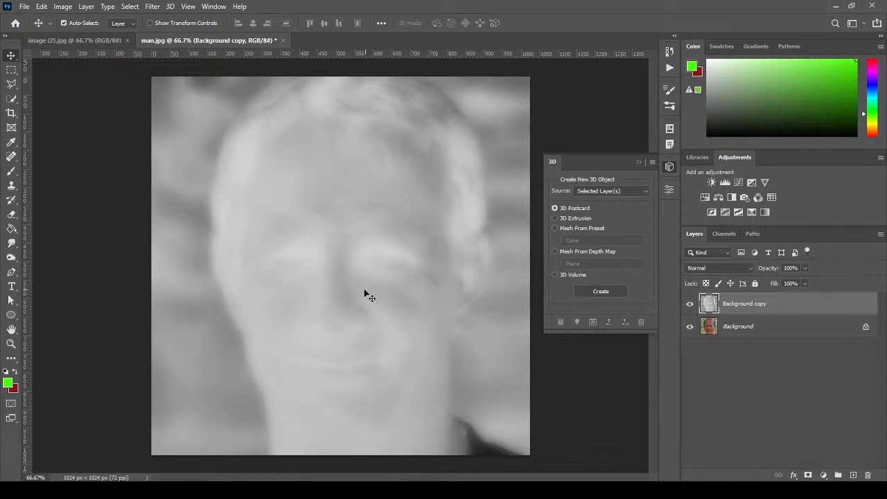
# Step: Compare the height map with the portrait by toggling the Background copy's visibility, and zoom in around the nose
pyautogui.click(691, 305)
pyautogui.click(691, 306)
pyautogui.click(691, 306)
pyautogui.click(691, 305)
pyautogui.click(12, 343)
pyautogui.rightClick(345, 257)
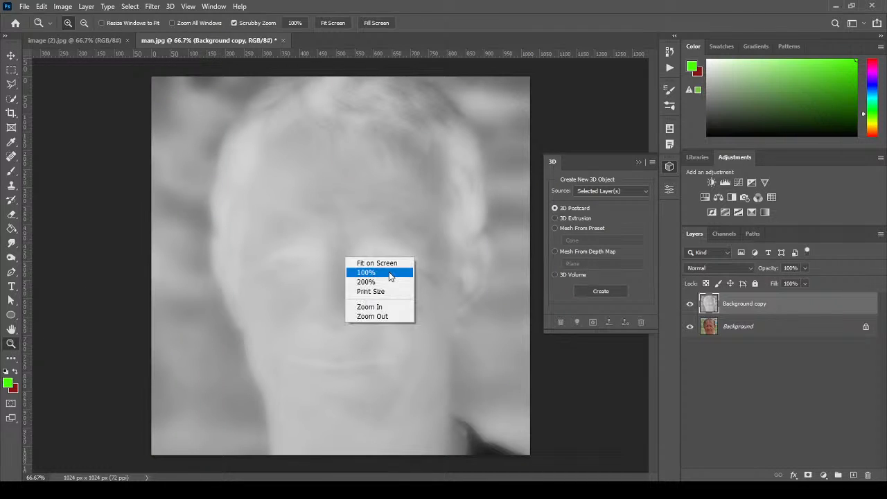
pyautogui.click(390, 275)
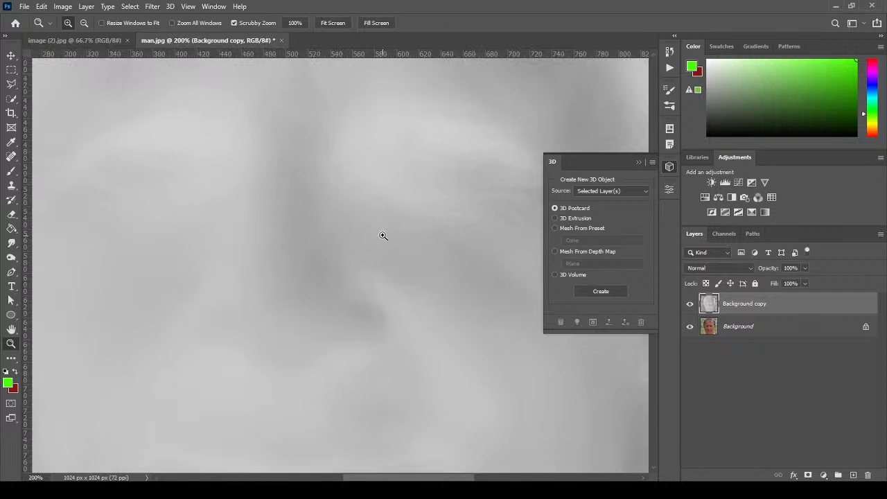
# Step: Zoom out to 100% to show most of the face and invert the height map on the Background copy layer
pyautogui.rightClick(359, 215)
pyautogui.click(368, 229)
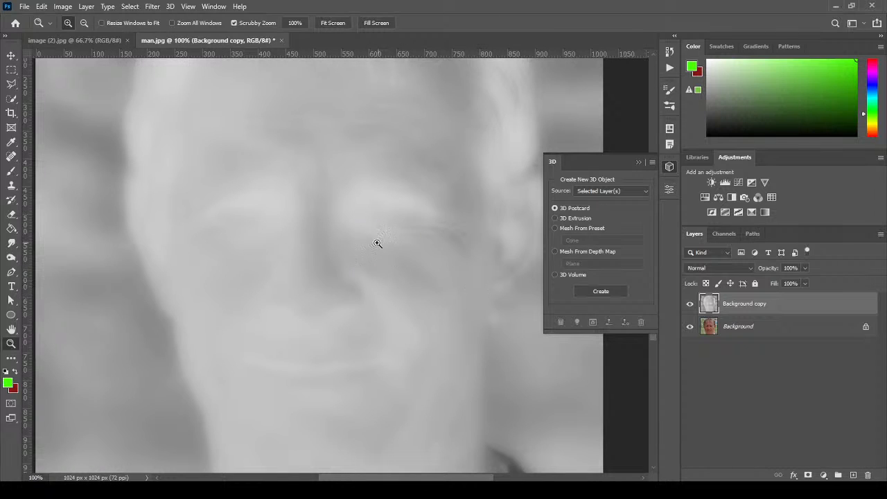
pyautogui.click(669, 166)
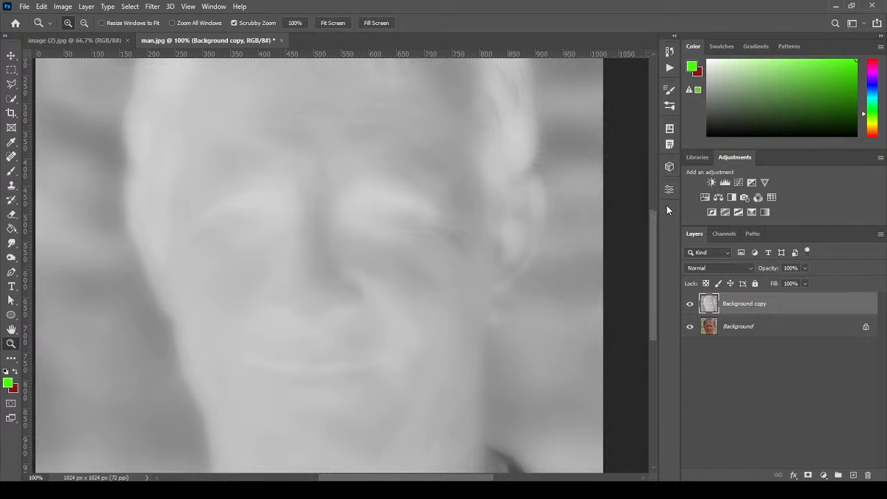
pyautogui.moveTo(656, 305); pyautogui.dragTo(667, 283)
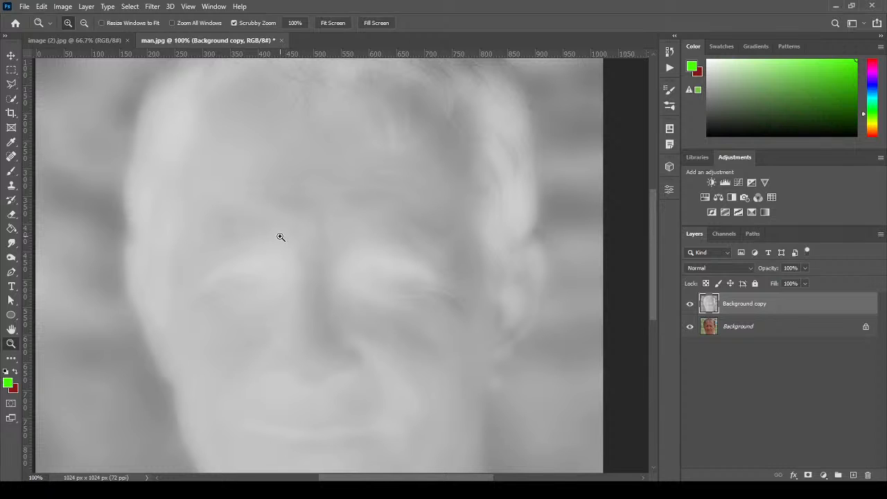
pyautogui.click(63, 7)
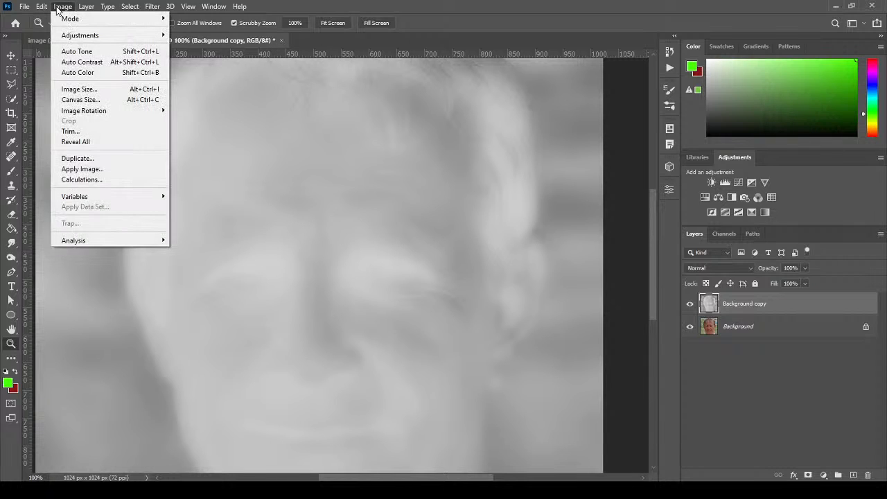
pyautogui.moveTo(70, 36)
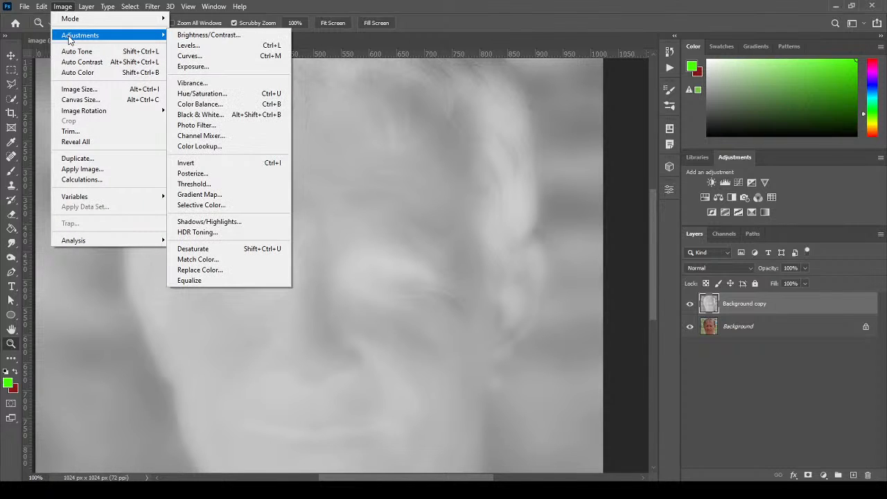
pyautogui.click(236, 167)
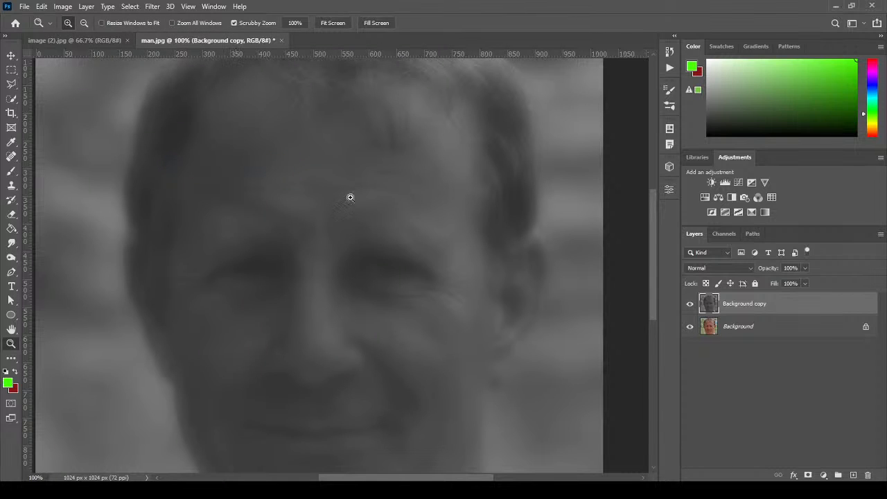
# Step: Compare the inverted height map with the original portrait by toggling the Background copy's visibility
pyautogui.moveTo(651, 226); pyautogui.dragTo(670, 247)
pyautogui.click(690, 304)
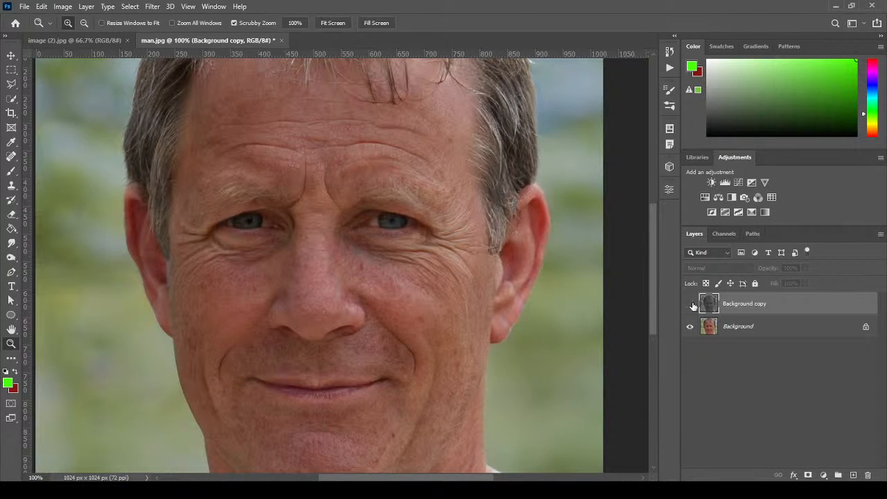
pyautogui.click(691, 305)
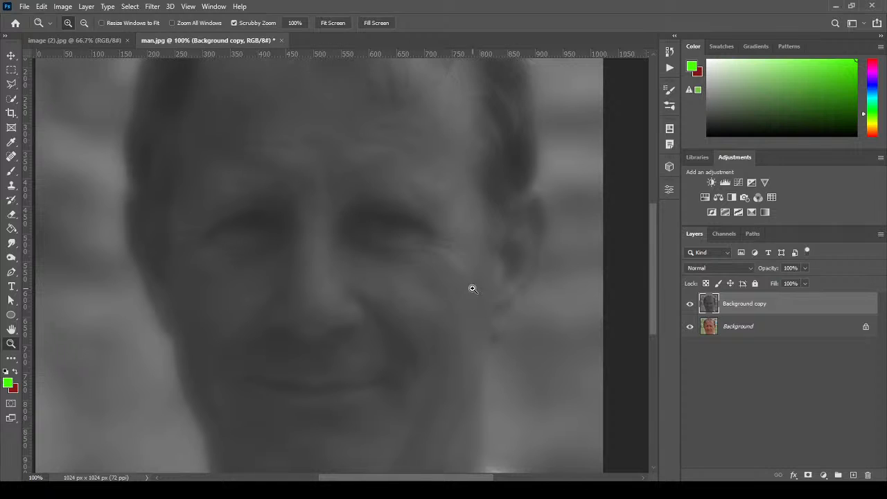
# Step: Delete the Background copy layer with the height map and make a fresh duplicate of the Background layer
pyautogui.rightClick(443, 259)
pyautogui.click(490, 276)
pyautogui.press('Delete')
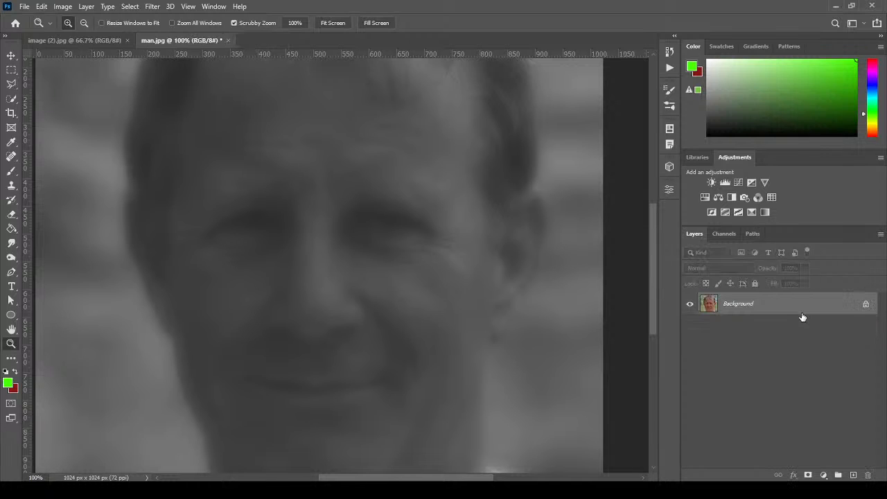
pyautogui.moveTo(802, 307); pyautogui.dragTo(854, 475)
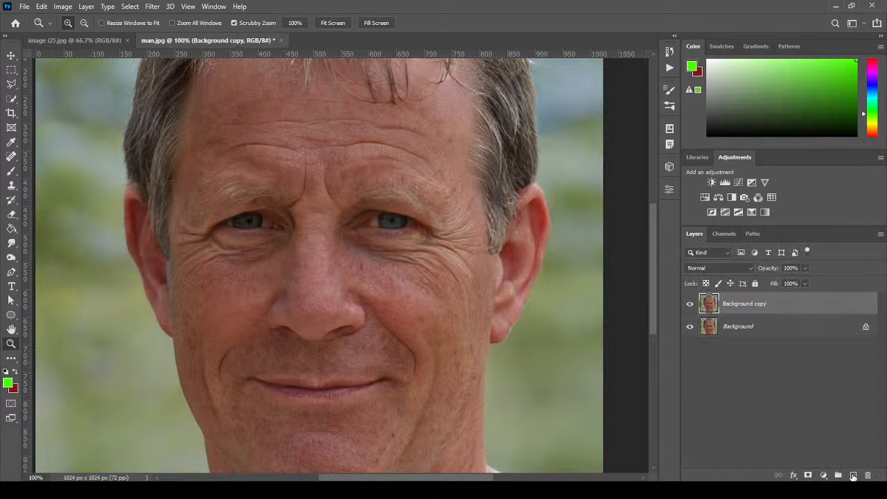
# Step: Start the Generate Bump (Height) Map filter on the fresh Background copy and preview it on a Cube
pyautogui.click(152, 6)
pyautogui.moveTo(218, 138)
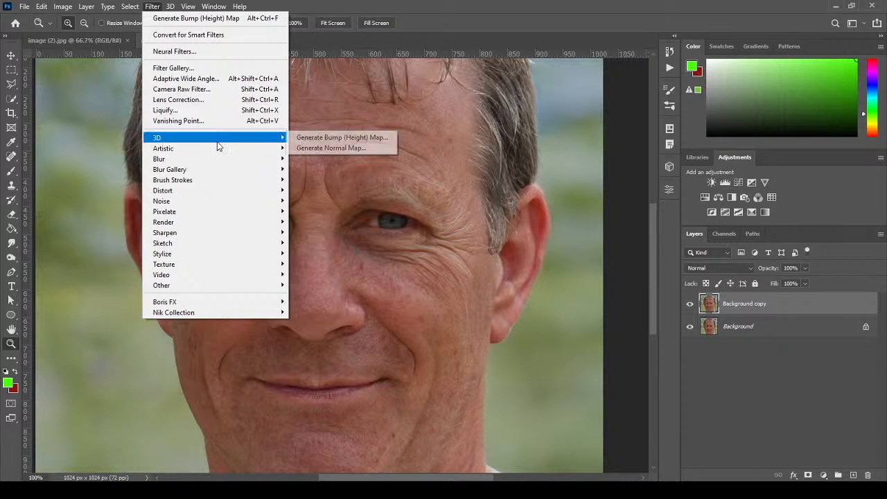
pyautogui.click(375, 138)
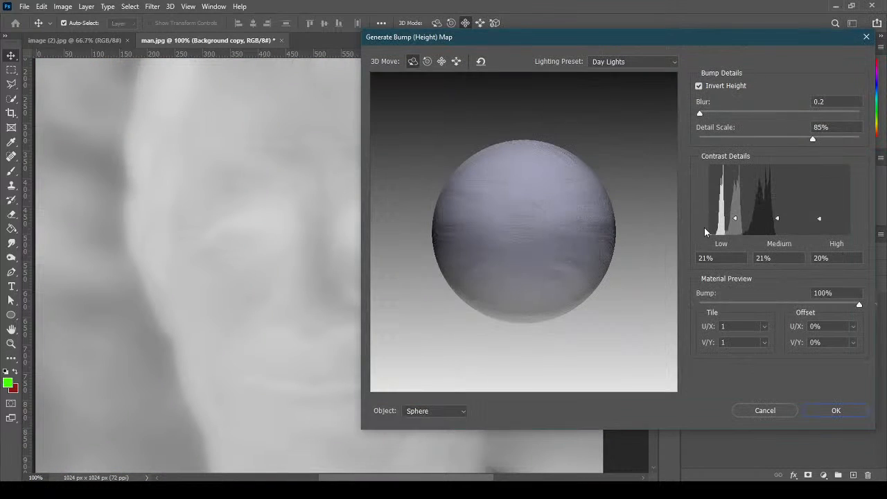
pyautogui.click(447, 411)
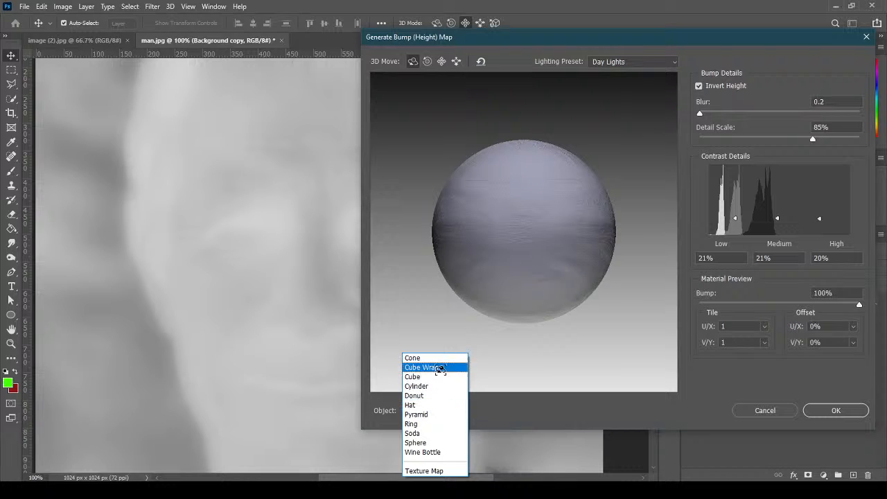
pyautogui.click(441, 377)
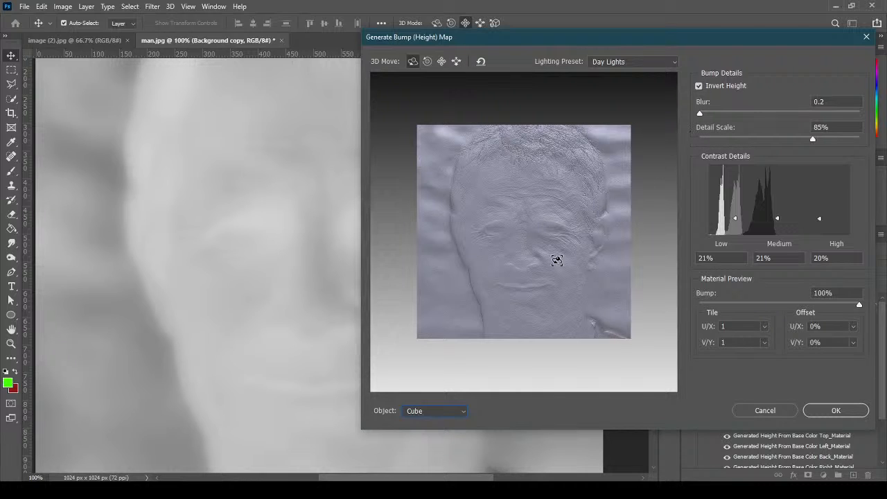
# Step: Set Blur to 0.0, turn off Invert Height after comparing both states, and generate the height map
pyautogui.moveTo(700, 114)
pyautogui.mouseDown()
pyautogui.moveTo(747, 114)
pyautogui.moveTo(698, 116)
pyautogui.mouseUp()
pyautogui.click(699, 87)
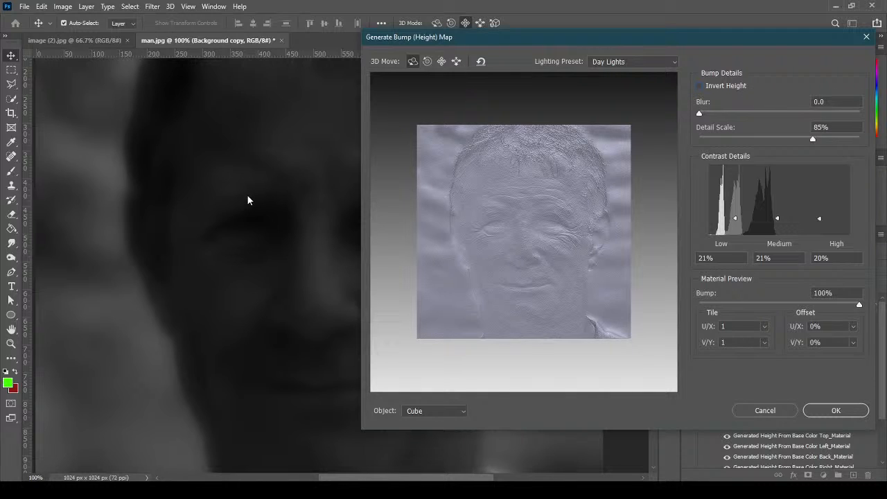
pyautogui.click(700, 85)
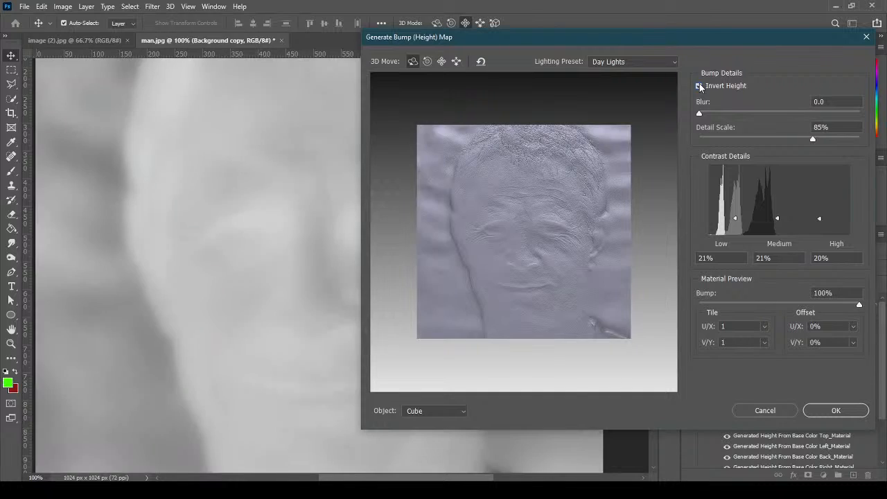
pyautogui.click(700, 86)
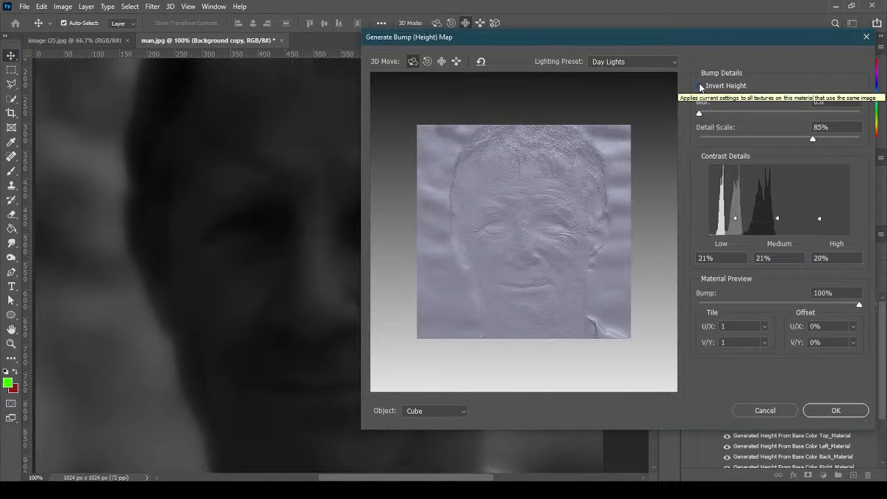
pyautogui.click(835, 411)
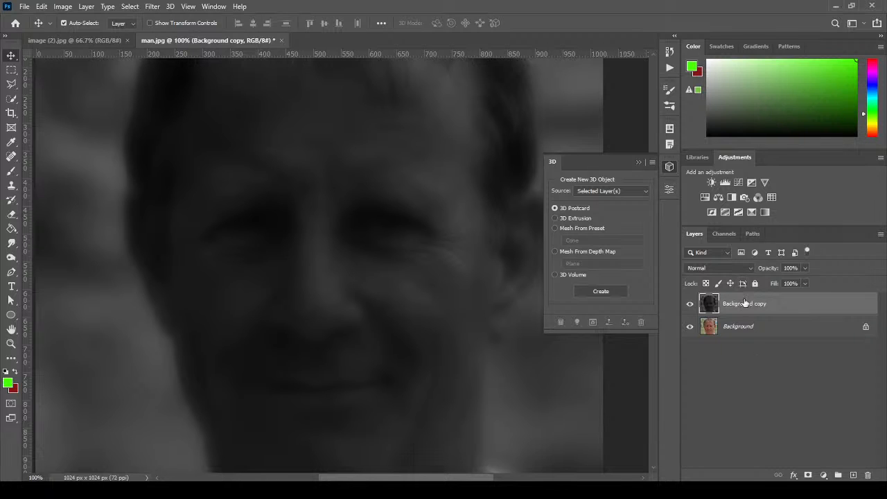
# Step: Set the Background copy's blend mode to Soft Light and compare the portrait with the layer shown and hidden
pyautogui.click(723, 266)
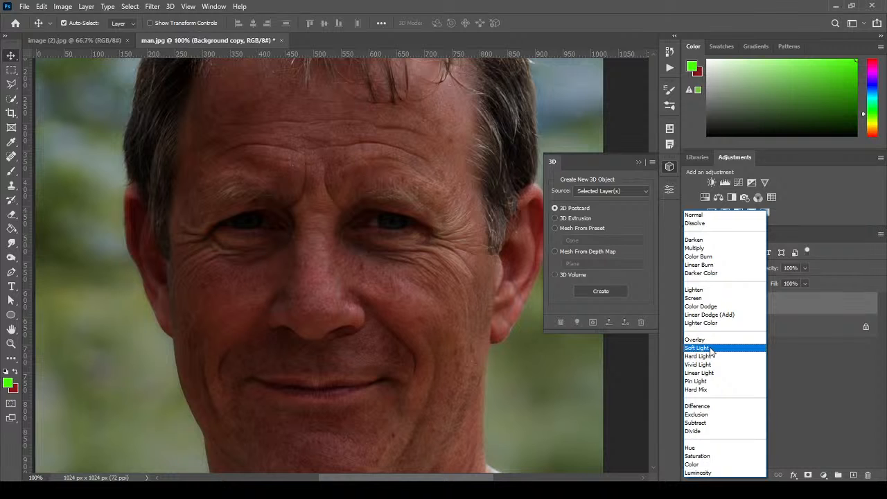
pyautogui.click(711, 348)
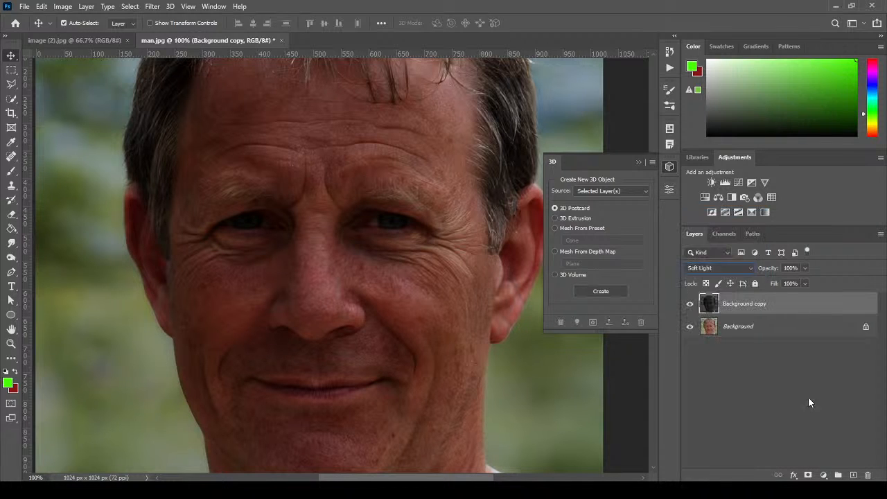
pyautogui.click(690, 305)
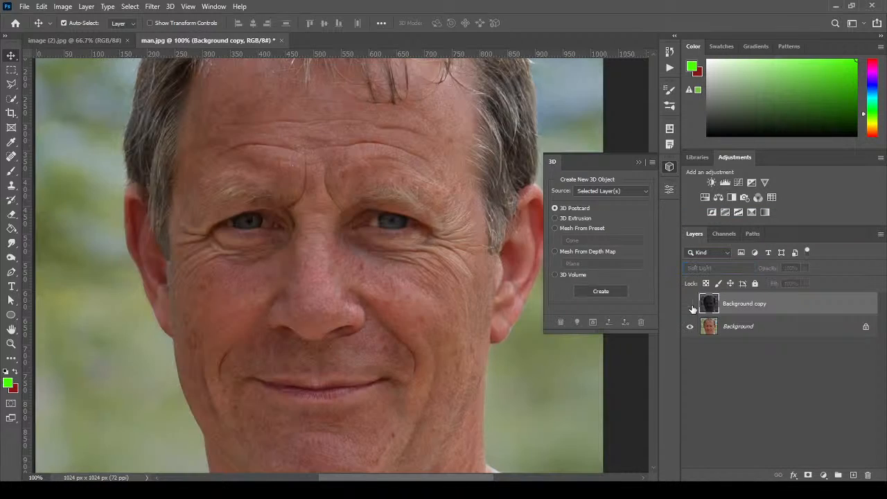
pyautogui.click(690, 306)
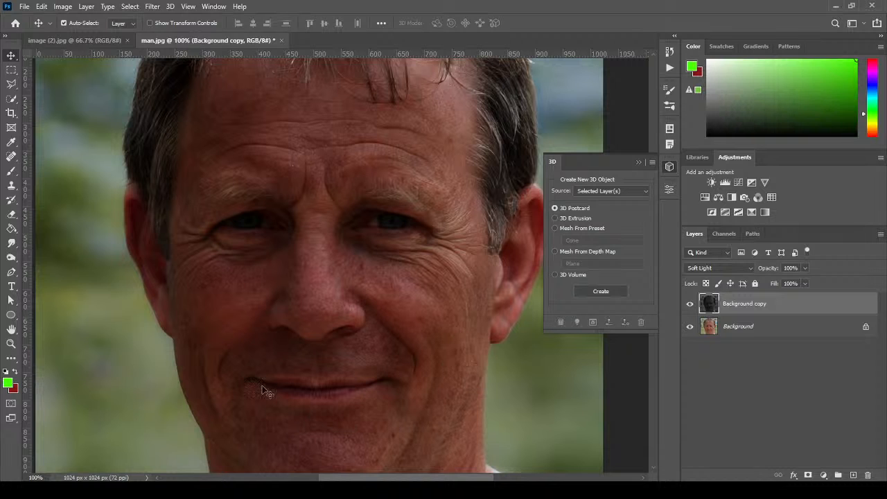
pyautogui.click(691, 306)
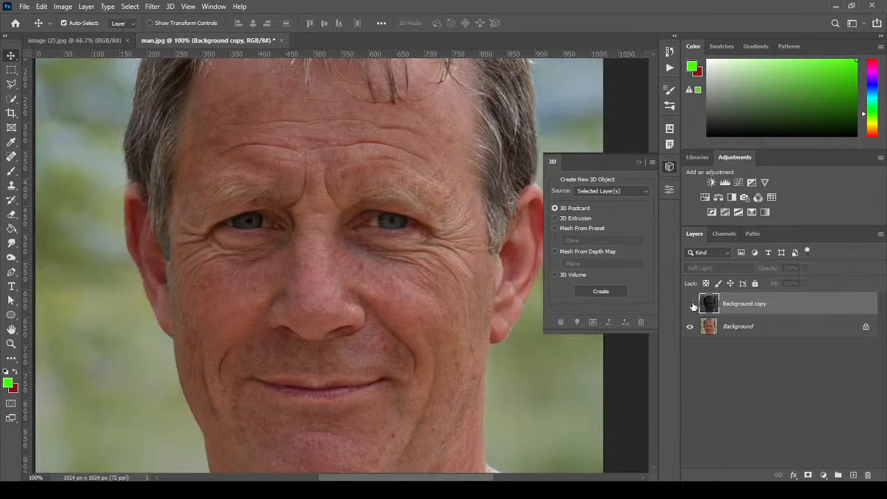
pyautogui.click(691, 305)
pyautogui.click(691, 306)
pyautogui.click(691, 305)
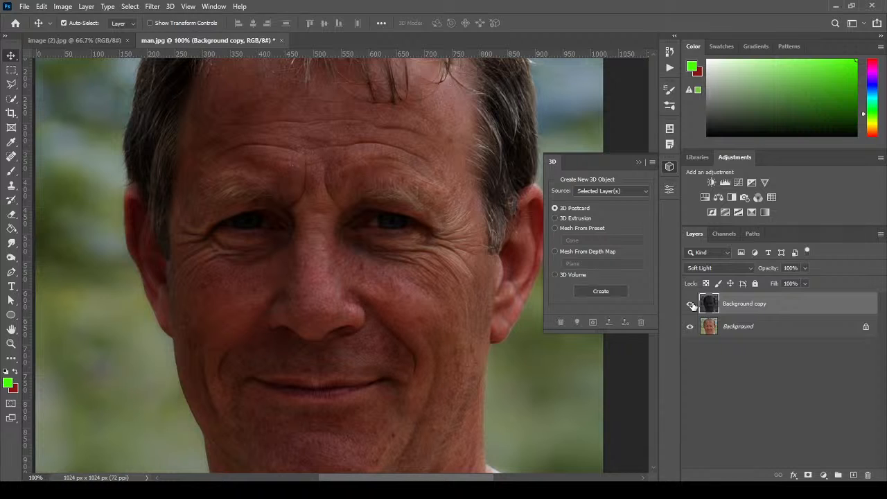
pyautogui.click(638, 161)
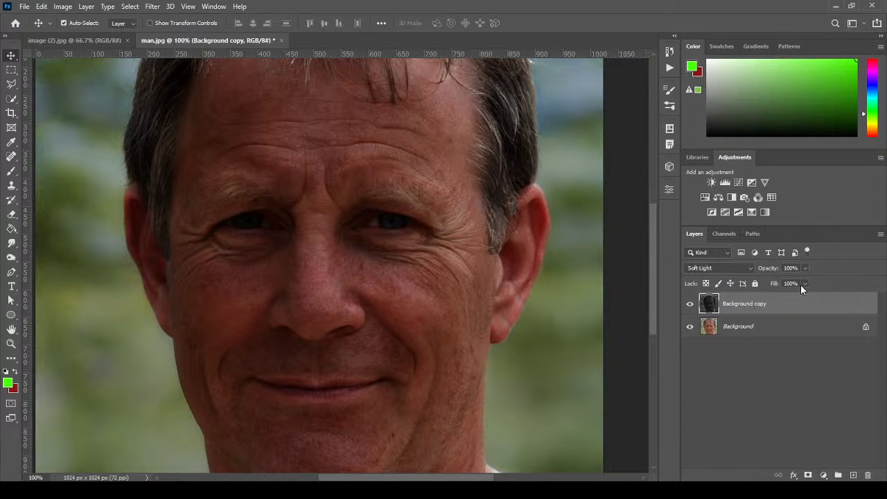
# Step: Add a Curves adjustment clipped to the Background copy and brighten the height map by pulling in the white point and slightly raising the black point
pyautogui.click(739, 182)
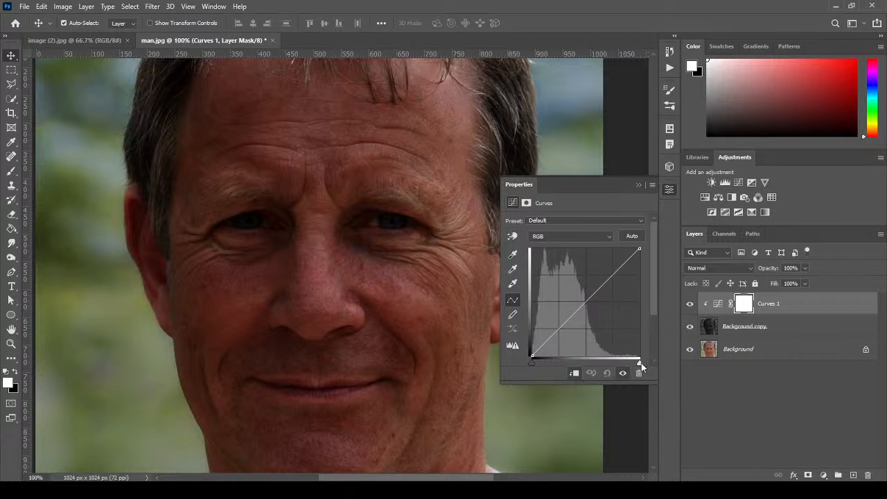
pyautogui.moveTo(641, 362); pyautogui.dragTo(574, 366)
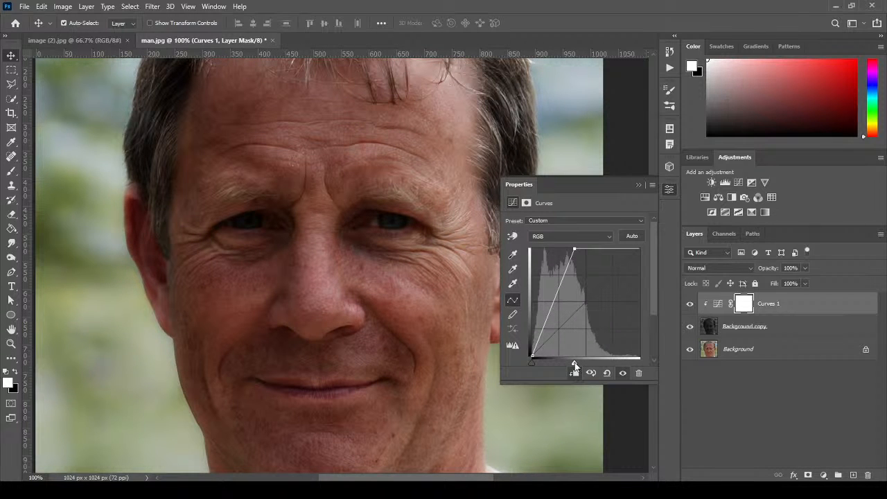
pyautogui.moveTo(552, 307)
pyautogui.mouseDown()
pyautogui.moveTo(557, 318)
pyautogui.moveTo(550, 293)
pyautogui.mouseUp()
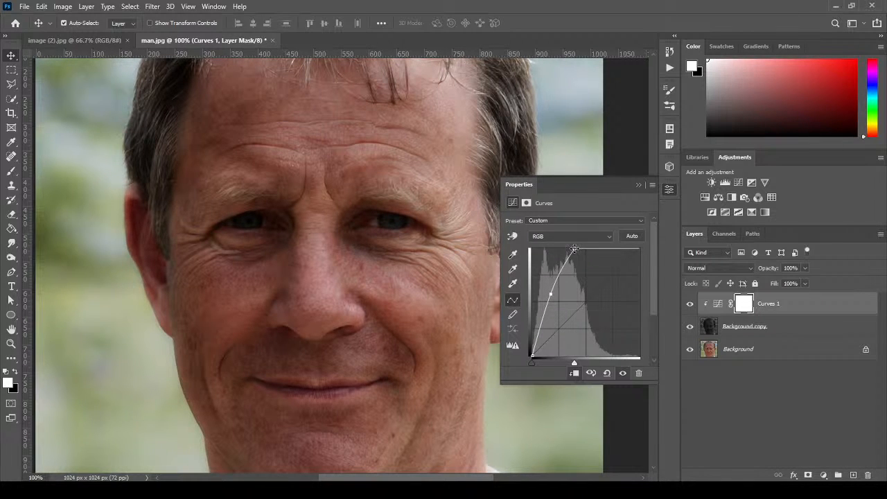
pyautogui.moveTo(576, 249); pyautogui.dragTo(574, 236)
pyautogui.moveTo(531, 357)
pyautogui.mouseDown()
pyautogui.moveTo(528, 324)
pyautogui.moveTo(525, 343)
pyautogui.mouseUp()
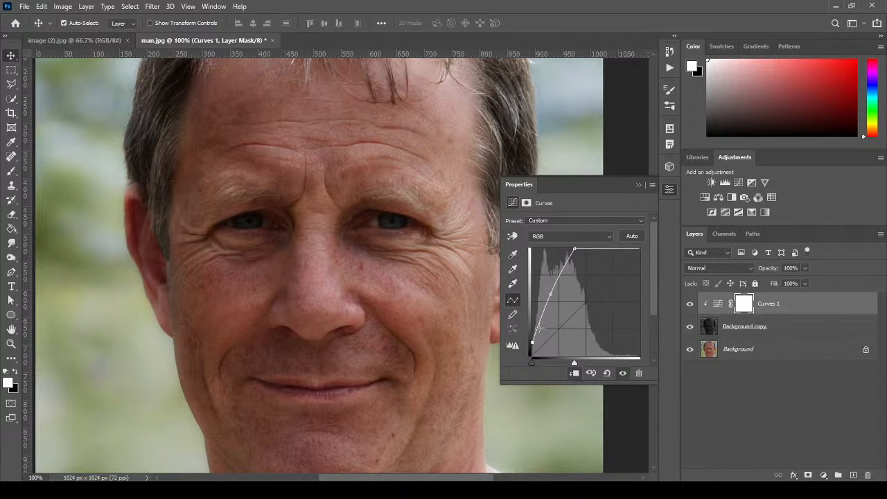
pyautogui.moveTo(550, 295); pyautogui.dragTo(551, 294)
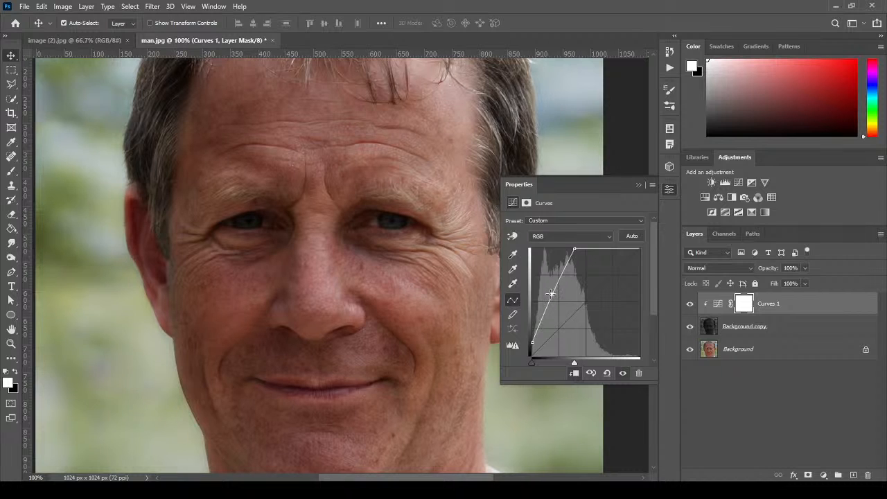
pyautogui.click(637, 182)
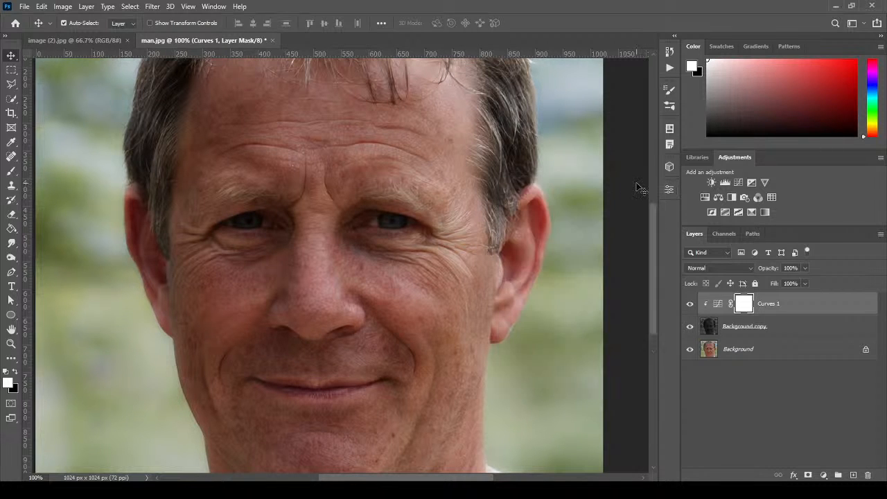
# Step: Compare the portrait before and after by toggling the visibility of the Curves 1 and Background copy layers
pyautogui.click(690, 304)
pyautogui.click(692, 327)
pyautogui.click(690, 305)
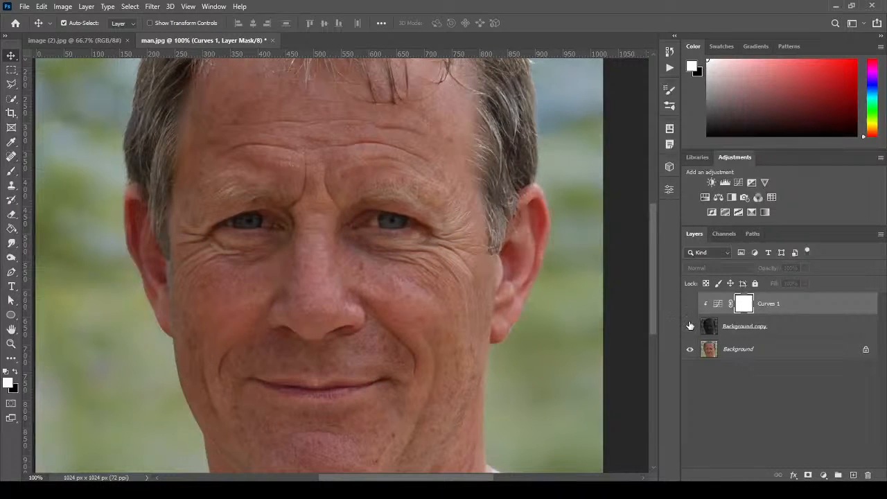
pyautogui.click(689, 326)
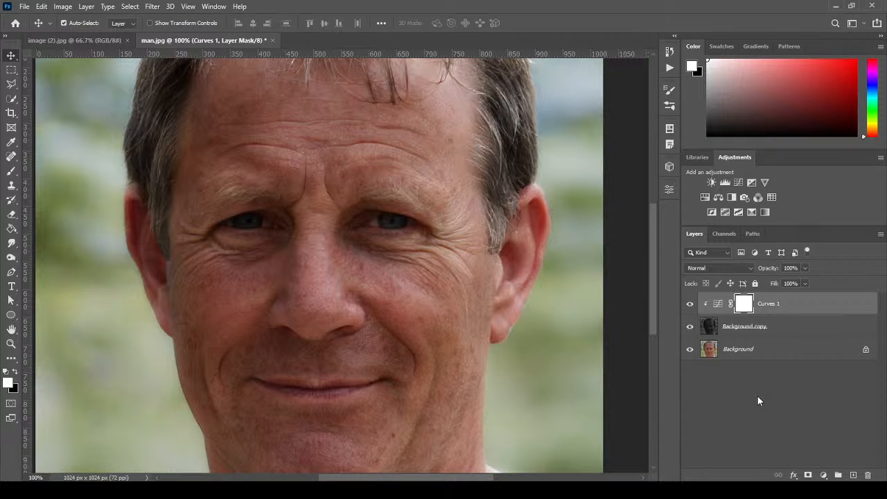
# Step: Group the Curves 1 and Background copy layers and name the group Feature Details
pyautogui.moveTo(652, 313); pyautogui.dragTo(664, 326)
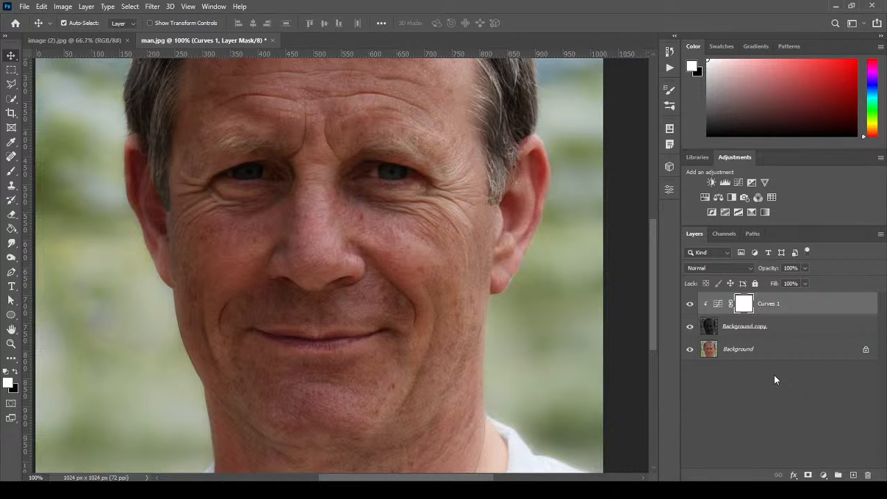
pyautogui.click(825, 331)
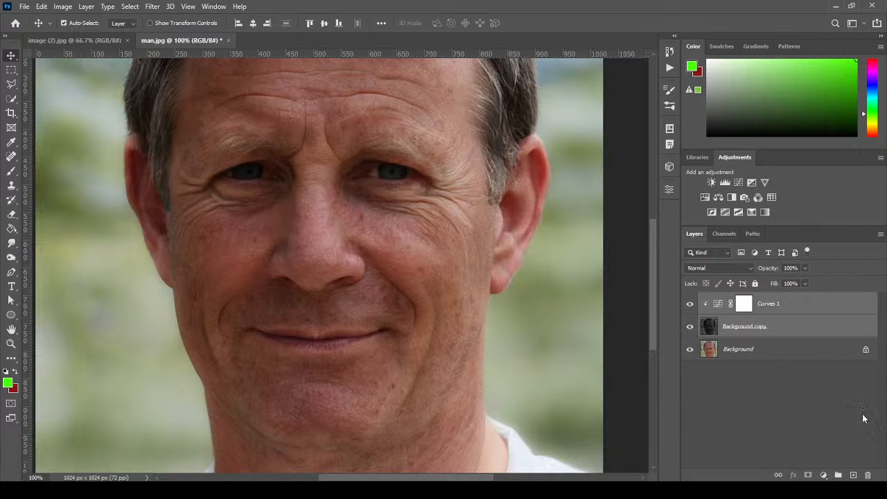
pyautogui.click(839, 476)
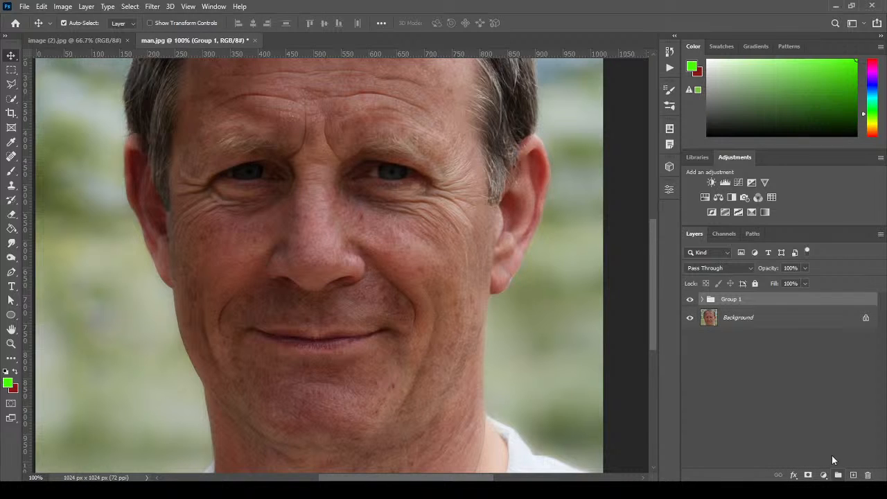
pyautogui.doubleClick(737, 301)
pyautogui.write('Feature Details')
pyautogui.press('Return')
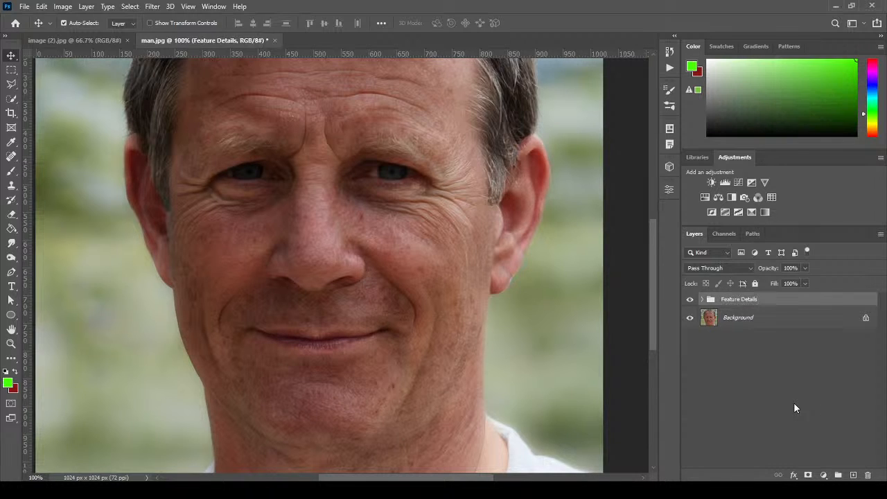
# Step: Duplicate the Feature Details group and compare the portrait with the duplicate hidden and shown
pyautogui.moveTo(798, 307); pyautogui.dragTo(854, 474)
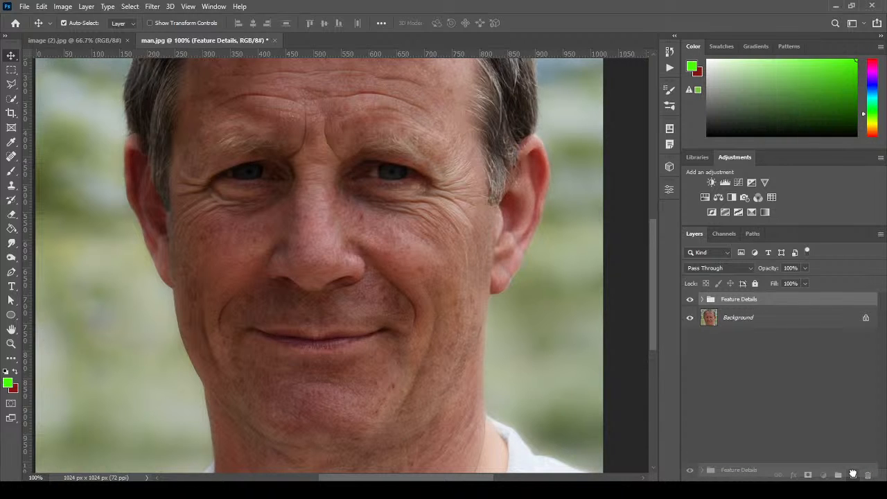
pyautogui.moveTo(853, 474); pyautogui.dragTo(853, 475)
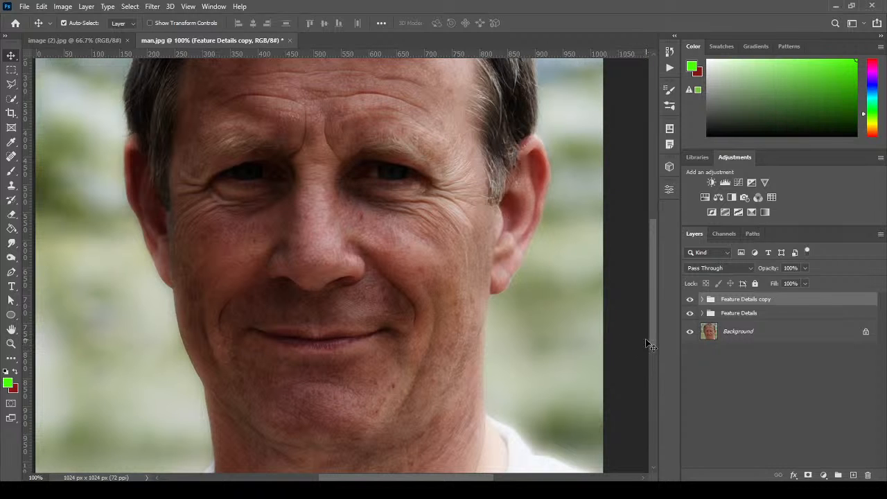
pyautogui.moveTo(654, 339)
pyautogui.mouseDown()
pyautogui.moveTo(655, 307)
pyautogui.moveTo(658, 347)
pyautogui.moveTo(658, 339)
pyautogui.mouseUp()
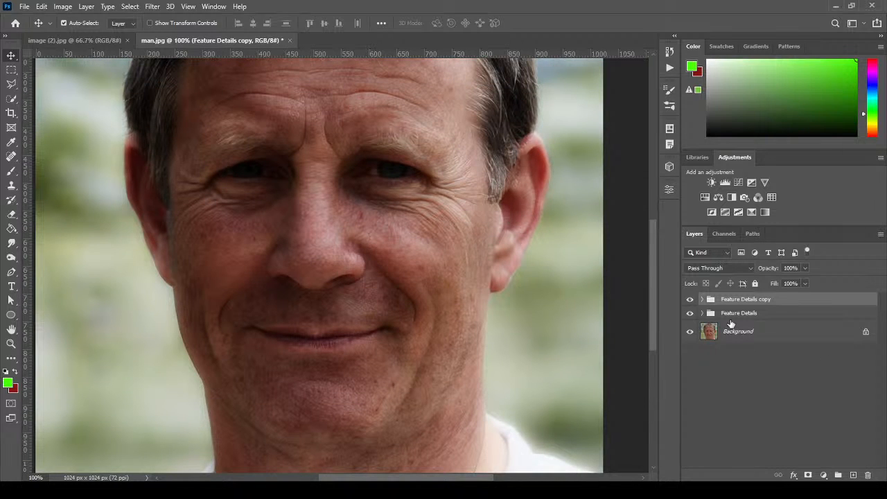
pyautogui.click(691, 301)
pyautogui.click(690, 301)
pyautogui.moveTo(653, 305)
pyautogui.mouseDown()
pyautogui.moveTo(651, 259)
pyautogui.moveTo(656, 310)
pyautogui.mouseUp()
# Step: Duplicate the Feature Details copy group once more, and delete the new duplicate together with its contents
pyautogui.moveTo(826, 307); pyautogui.dragTo(854, 477)
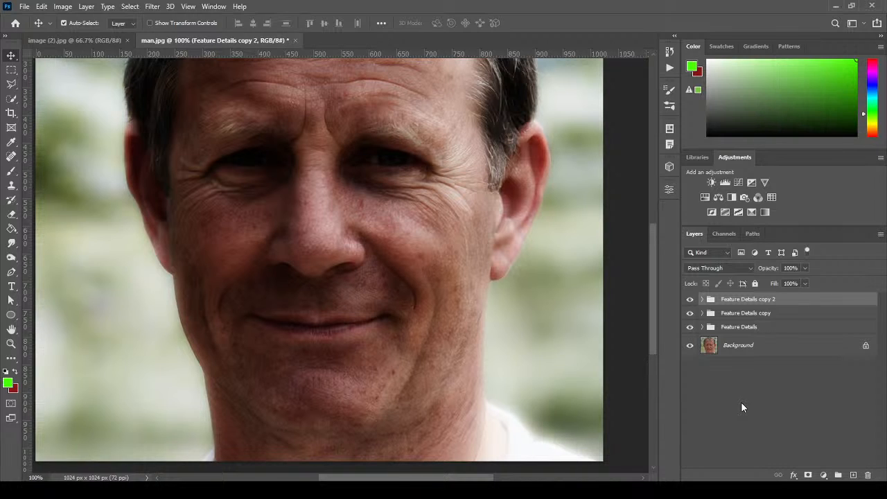
pyautogui.click(868, 476)
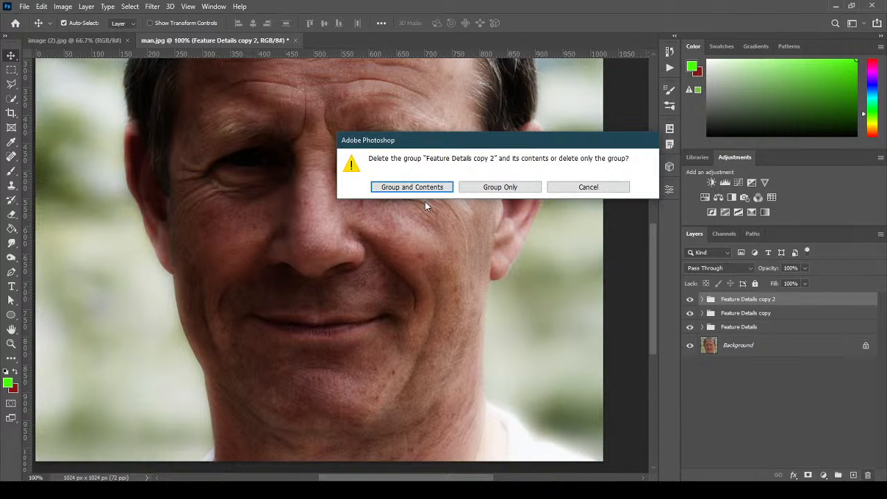
pyautogui.click(436, 187)
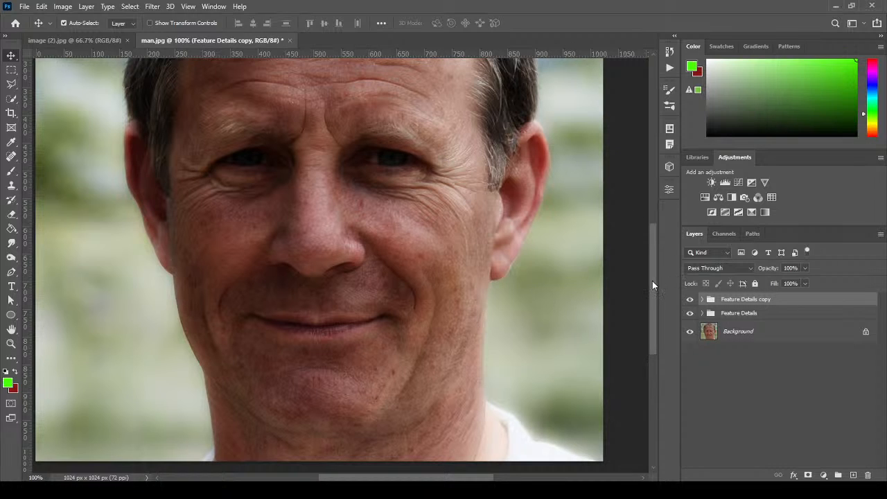
# Step: Place the Feature Details and Feature Details copy groups inside a new group named Complete Features
pyautogui.moveTo(652, 280)
pyautogui.mouseDown()
pyautogui.moveTo(652, 243)
pyautogui.moveTo(658, 288)
pyautogui.mouseUp()
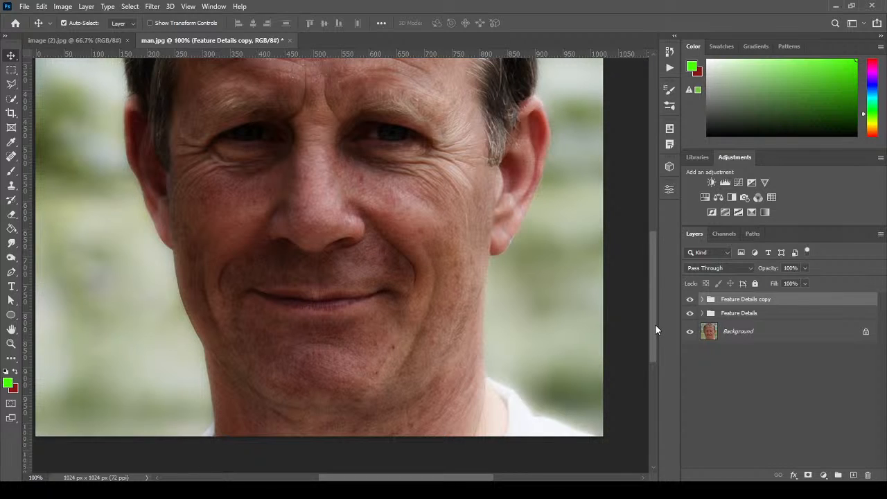
pyautogui.keyDown('ctrl'); pyautogui.click(811, 316); pyautogui.keyUp('ctrl')
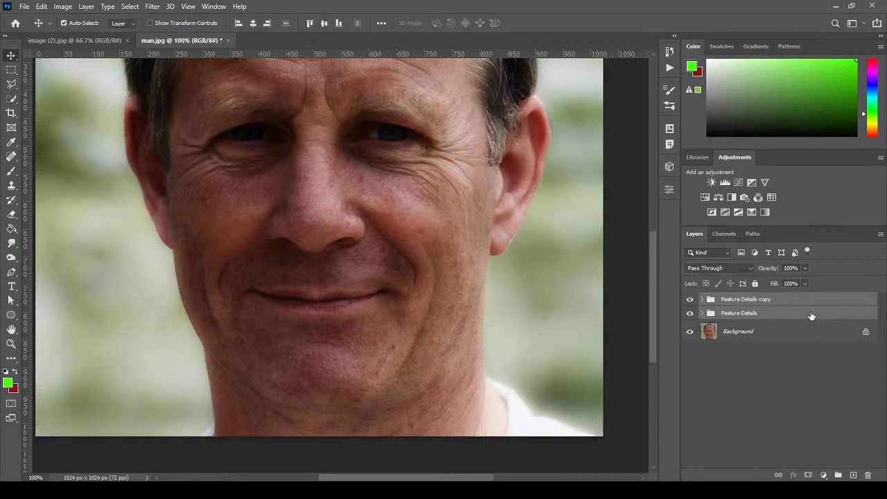
pyautogui.click(838, 476)
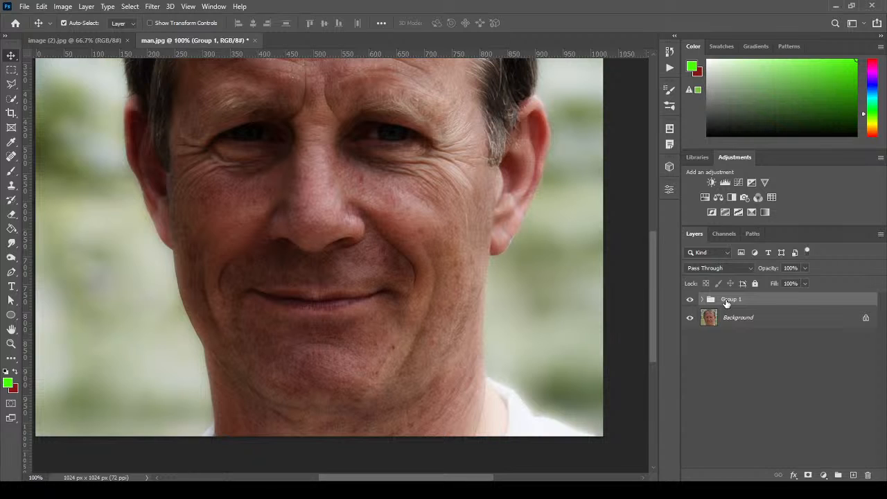
pyautogui.doubleClick(729, 300)
pyautogui.write('Complete Features')
pyautogui.press('Return')
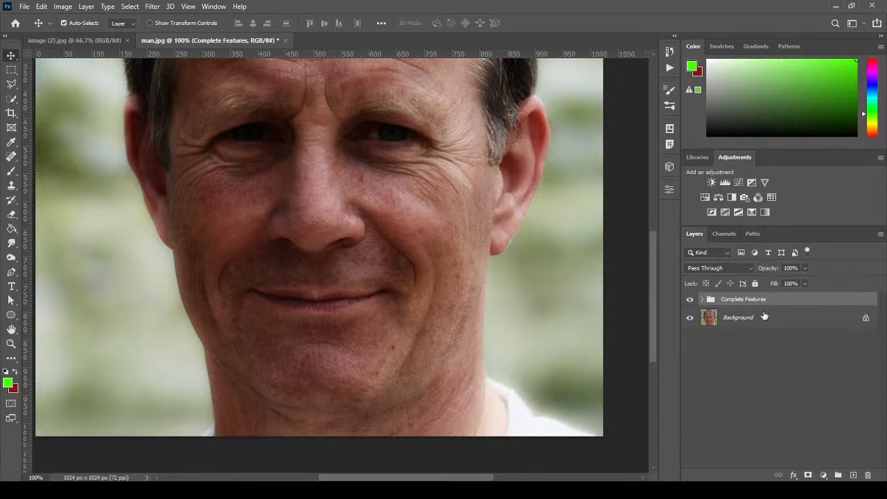
# Step: Reduce the Complete Features group's opacity to 56%, comparing the portrait with the group hidden and shown while adjusting
pyautogui.moveTo(776, 270); pyautogui.dragTo(755, 272)
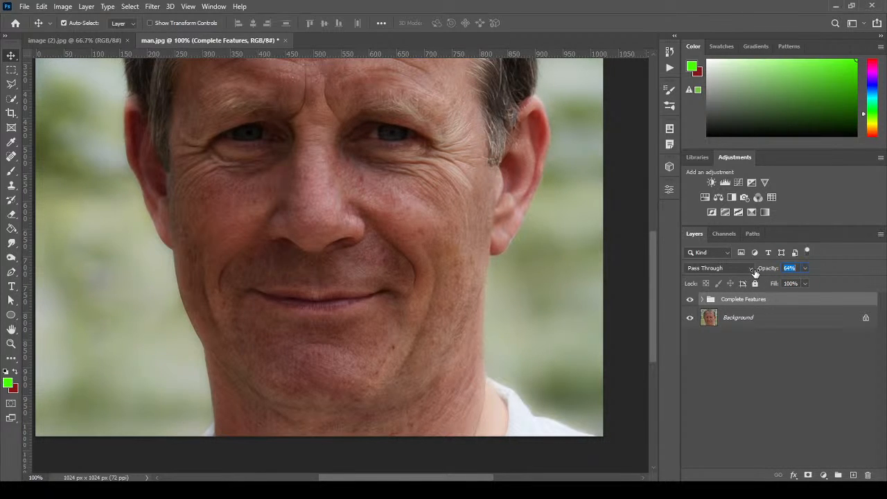
pyautogui.click(690, 300)
pyautogui.click(690, 299)
pyautogui.click(690, 300)
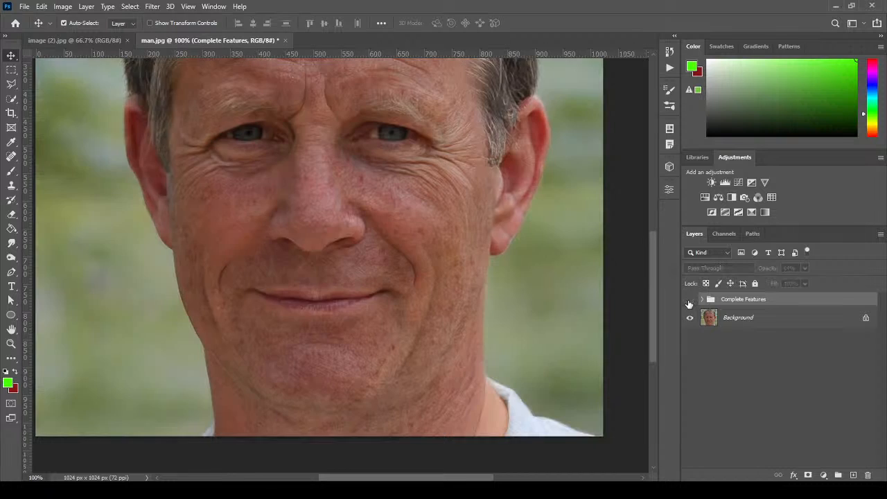
pyautogui.click(690, 299)
pyautogui.moveTo(768, 271); pyautogui.dragTo(764, 271)
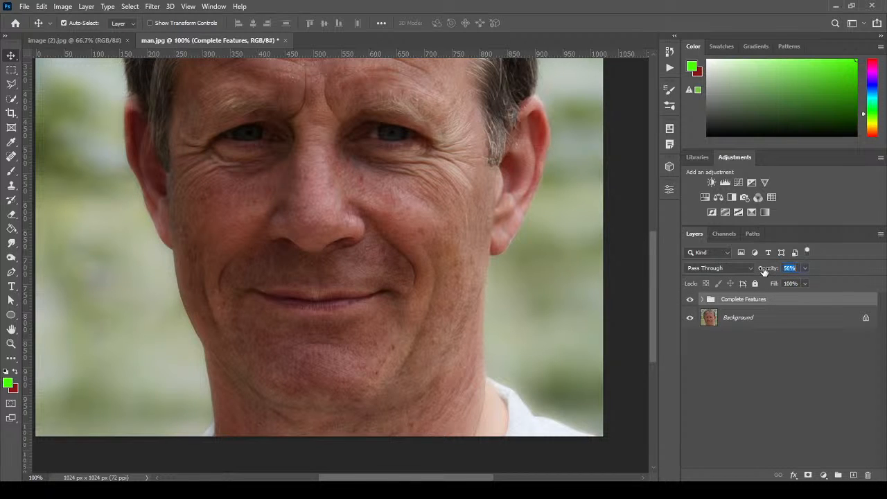
# Step: Compare the lower face, forehead and hair with the Complete Features group repeatedly hidden and shown
pyautogui.click(691, 300)
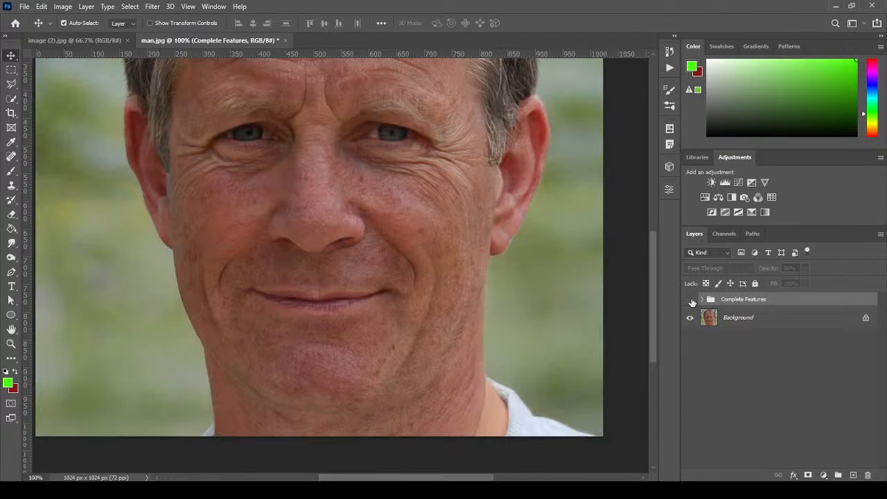
pyautogui.click(691, 300)
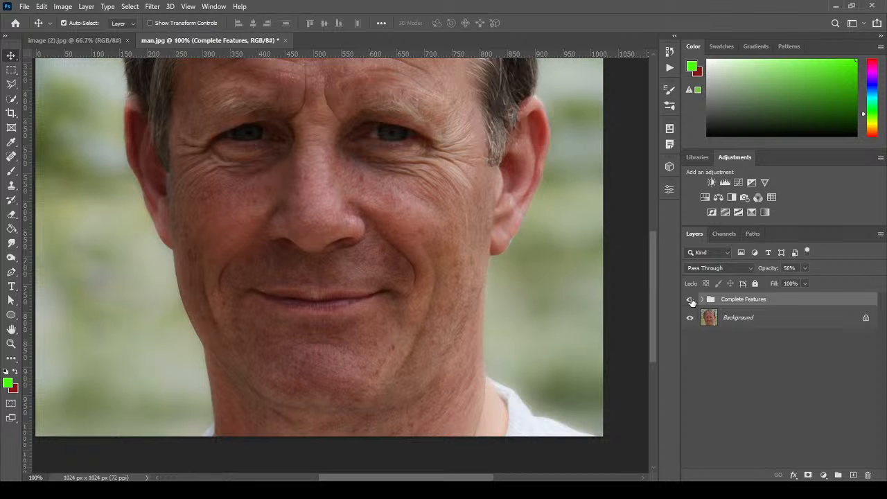
pyautogui.click(690, 300)
pyautogui.click(690, 300)
pyautogui.click(691, 300)
pyautogui.click(691, 301)
pyautogui.click(692, 303)
pyautogui.click(691, 303)
pyautogui.click(691, 302)
pyautogui.click(691, 301)
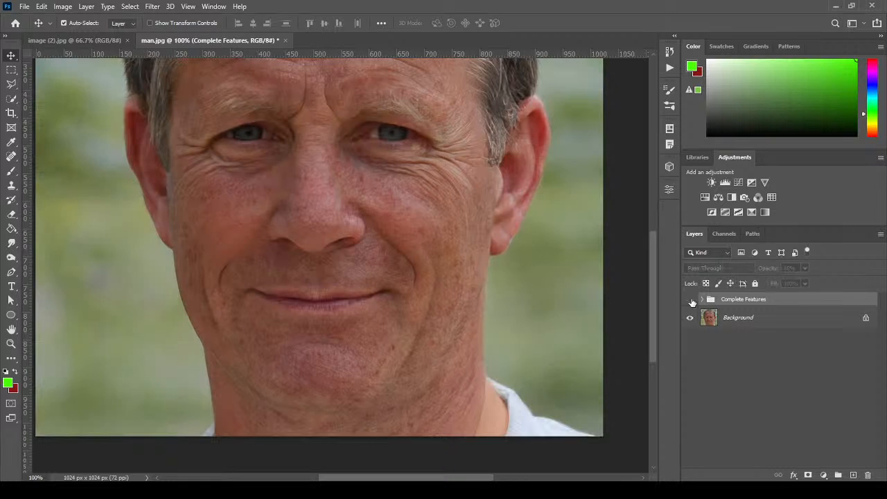
pyautogui.click(692, 302)
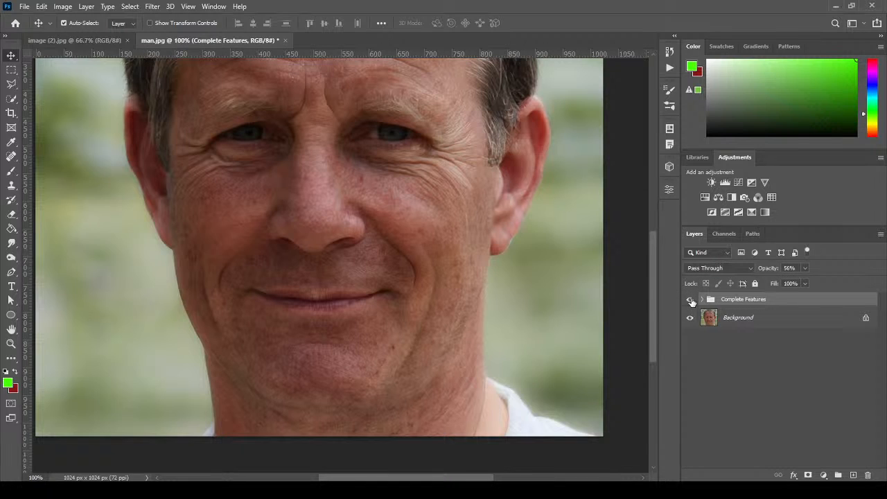
pyautogui.click(691, 301)
pyautogui.click(691, 301)
pyautogui.click(691, 302)
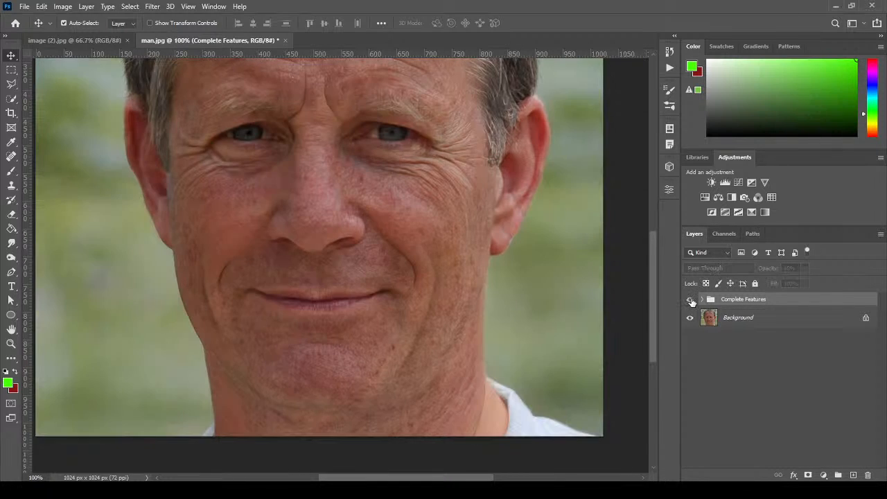
pyautogui.click(691, 301)
pyautogui.moveTo(651, 297)
pyautogui.mouseDown()
pyautogui.moveTo(662, 236)
pyautogui.moveTo(661, 283)
pyautogui.moveTo(662, 260)
pyautogui.mouseUp()
pyautogui.click(691, 301)
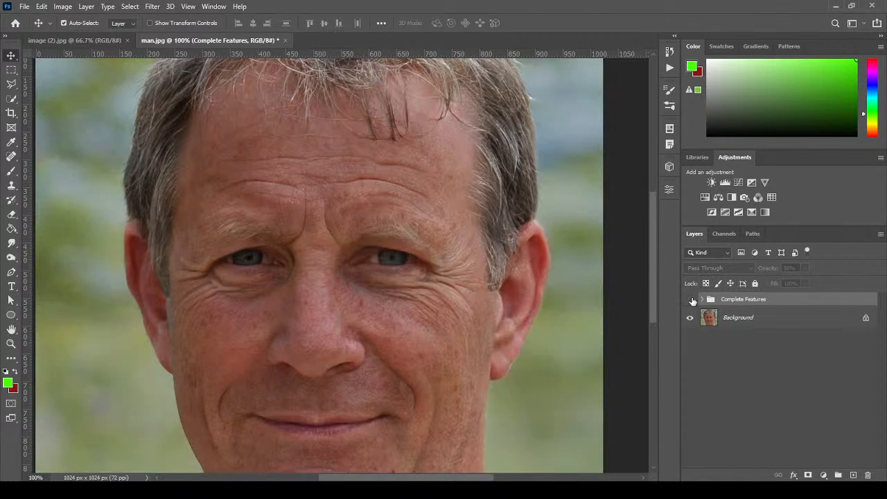
pyautogui.click(691, 301)
pyautogui.click(691, 301)
pyautogui.click(692, 301)
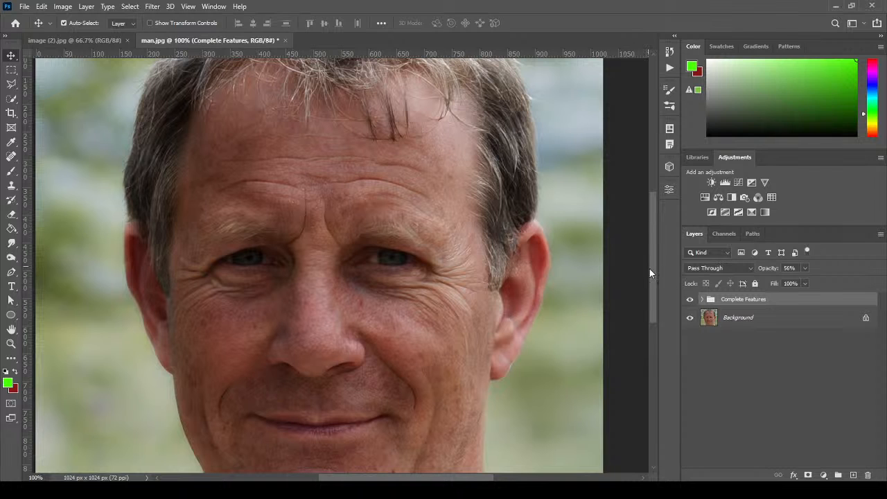
# Step: Add a layer mask to the Complete Features group and fill it with black
pyautogui.moveTo(650, 270)
pyautogui.mouseDown()
pyautogui.moveTo(653, 309)
pyautogui.moveTo(661, 250)
pyautogui.moveTo(661, 299)
pyautogui.mouseUp()
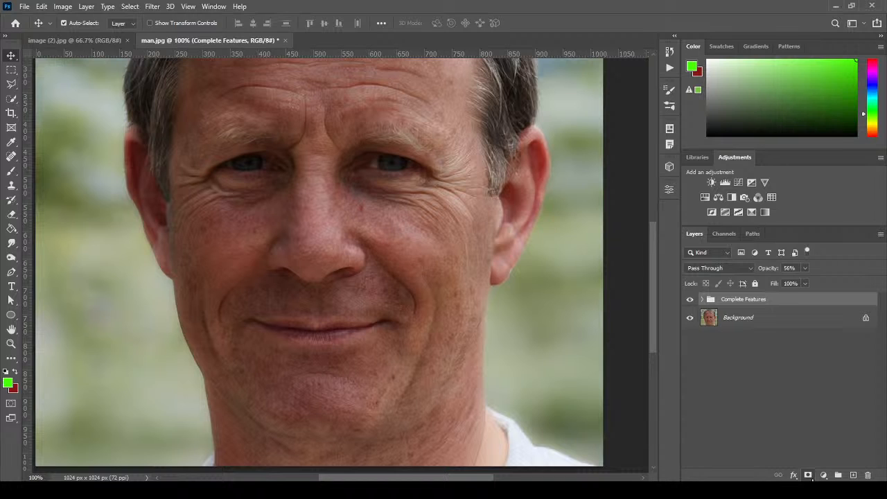
pyautogui.click(809, 475)
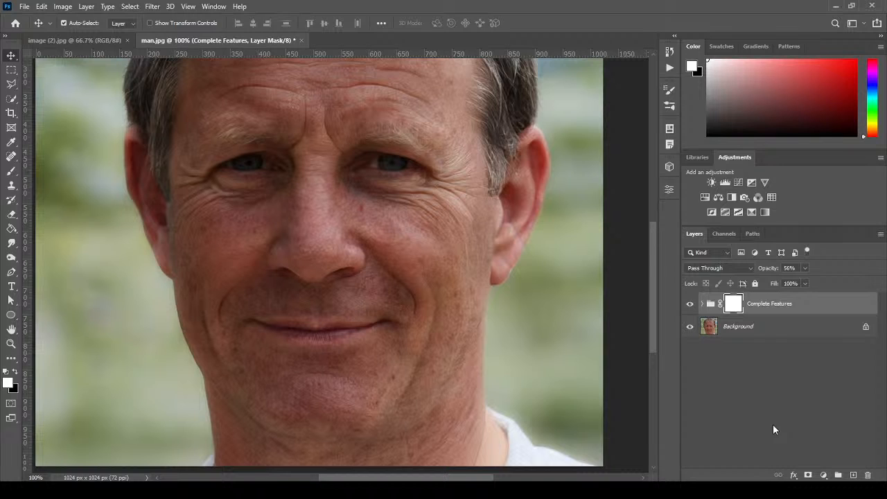
pyautogui.click(11, 229)
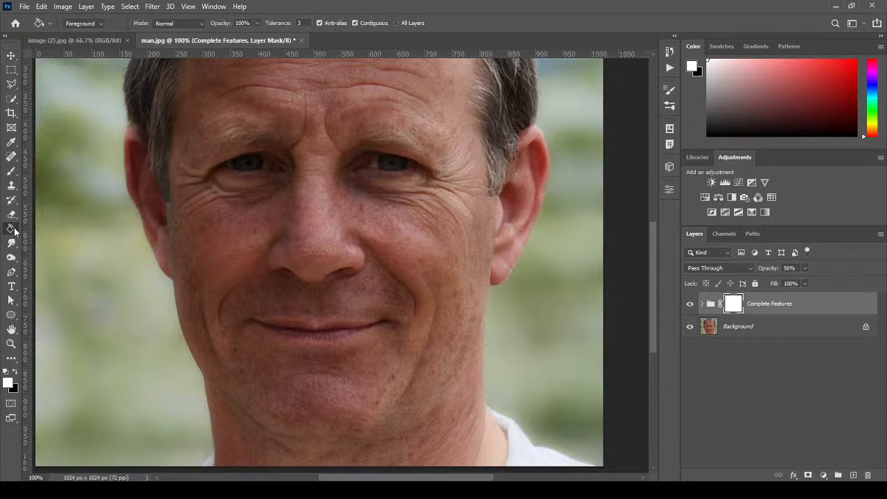
pyautogui.click(15, 373)
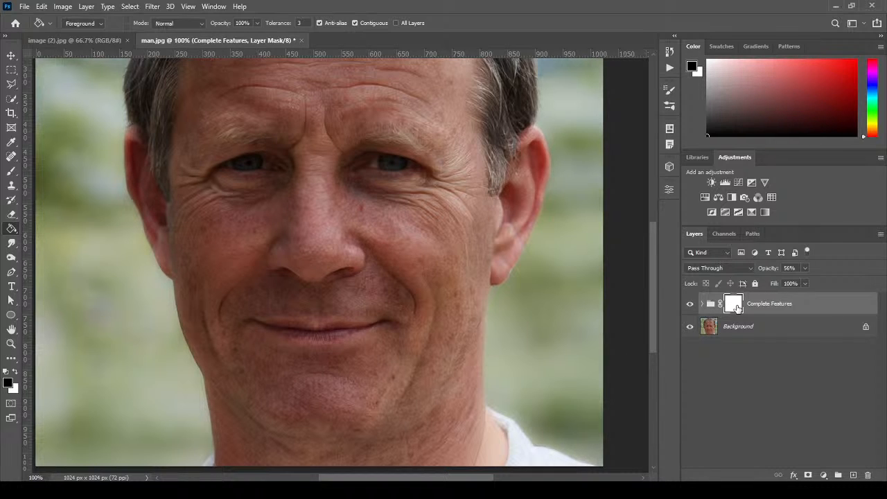
pyautogui.click(407, 246)
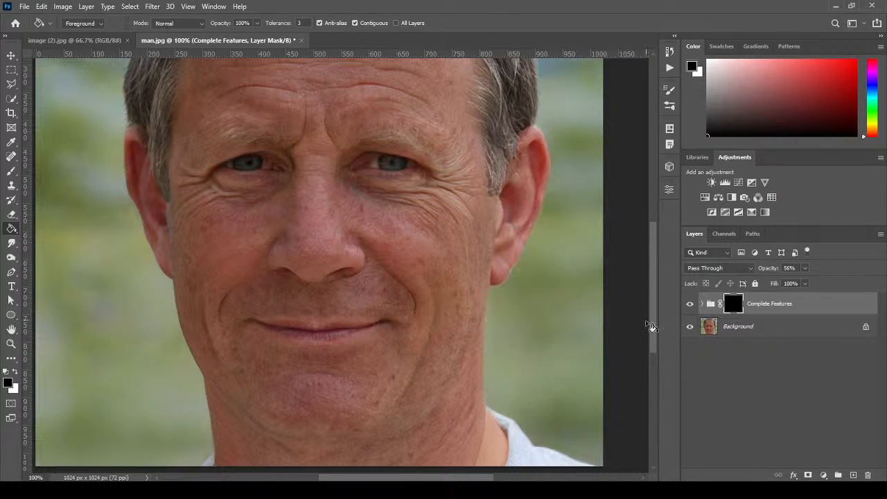
# Step: Paint white over the face on the Complete Features mask with the Brush at 80% opacity and 25% flow
pyautogui.moveTo(650, 326); pyautogui.dragTo(675, 346)
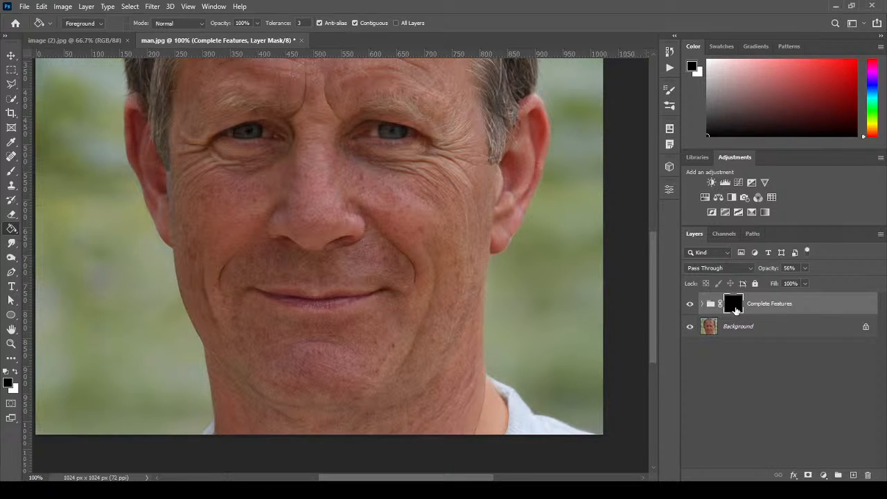
pyautogui.click(10, 172)
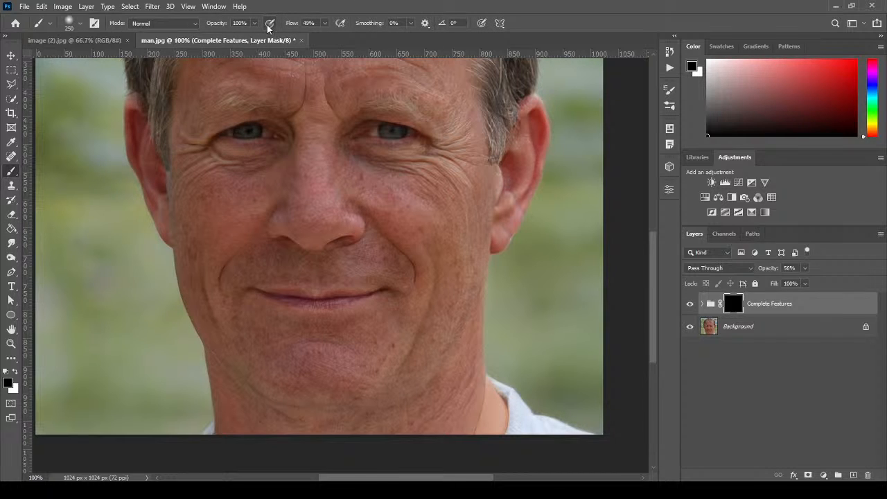
pyautogui.click(214, 21)
pyautogui.write('8')
pyautogui.moveTo(296, 23); pyautogui.dragTo(279, 23)
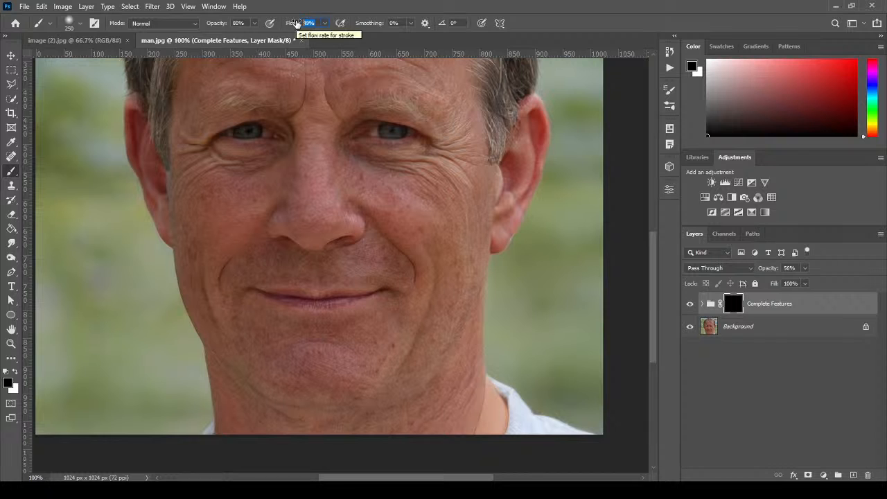
pyautogui.write('25')
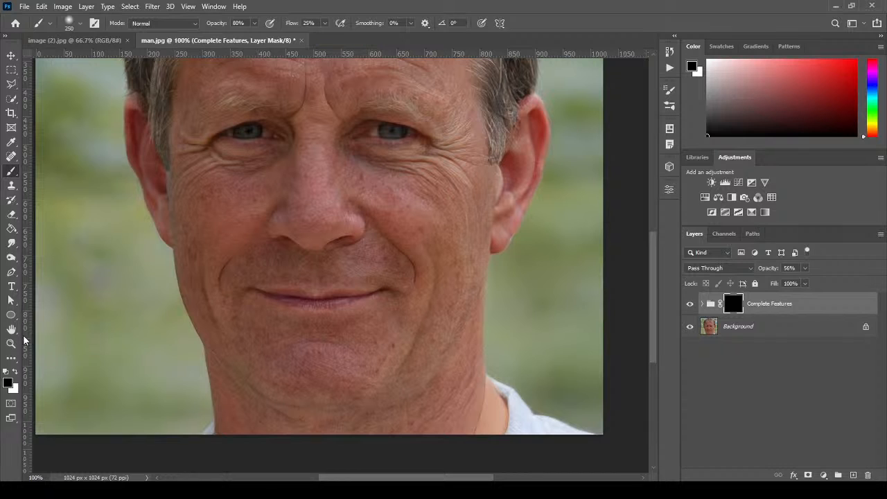
pyautogui.click(14, 372)
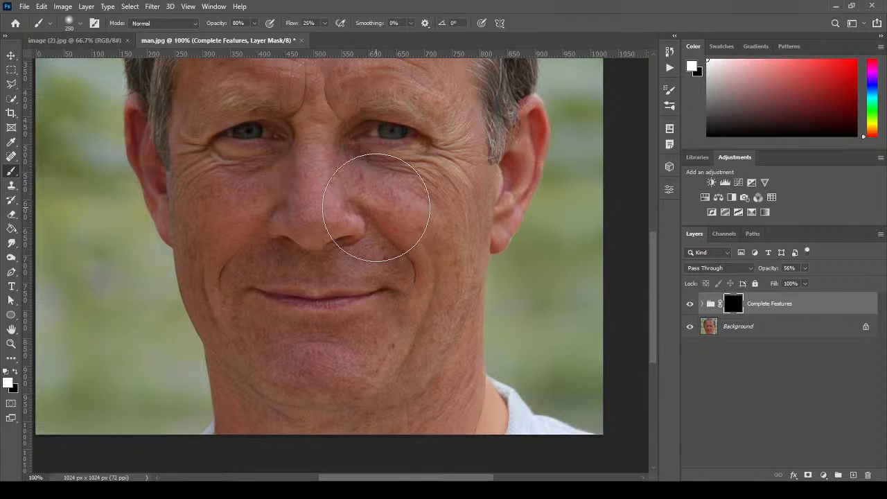
pyautogui.moveTo(376, 207)
pyautogui.mouseDown()
pyautogui.moveTo(412, 273)
pyautogui.moveTo(413, 240)
pyautogui.moveTo(412, 329)
pyautogui.moveTo(424, 298)
pyautogui.moveTo(417, 331)
pyautogui.moveTo(370, 372)
pyautogui.moveTo(394, 279)
pyautogui.moveTo(314, 349)
pyautogui.moveTo(382, 255)
pyautogui.moveTo(238, 323)
pyautogui.moveTo(254, 260)
pyautogui.moveTo(283, 288)
pyautogui.moveTo(232, 226)
pyautogui.moveTo(264, 323)
pyautogui.moveTo(225, 244)
pyautogui.moveTo(235, 234)
pyautogui.moveTo(211, 197)
pyautogui.moveTo(213, 168)
pyautogui.moveTo(227, 193)
pyautogui.mouseUp()
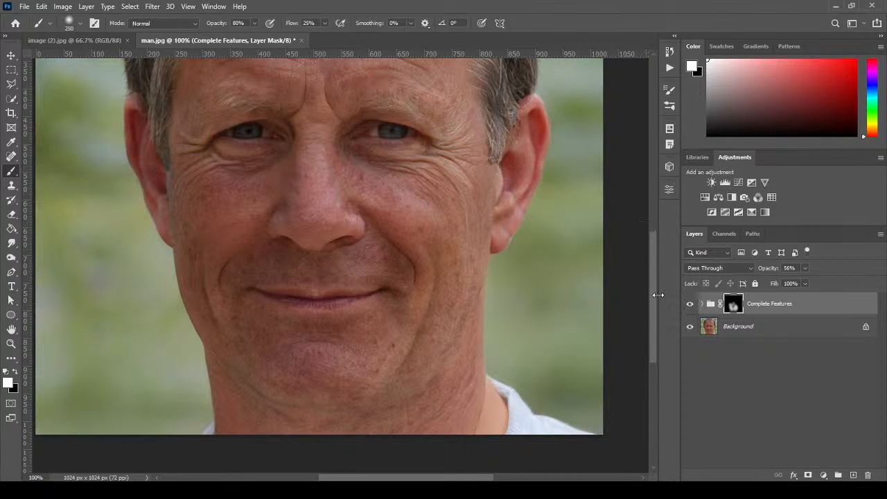
# Step: Paint white over the forehead and around the upper face on the Complete Features mask, reducing the brush size for tighter areas
pyautogui.moveTo(651, 295); pyautogui.dragTo(649, 244)
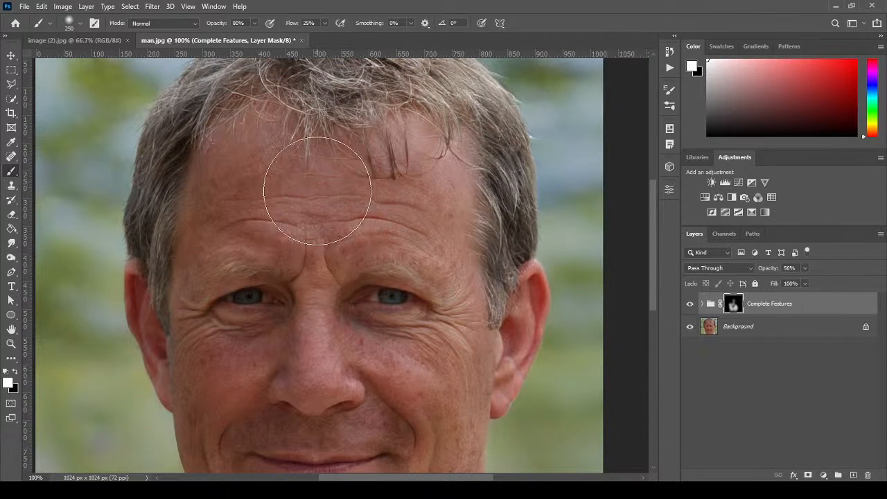
pyautogui.moveTo(317, 190)
pyautogui.mouseDown()
pyautogui.moveTo(291, 269)
pyautogui.moveTo(252, 140)
pyautogui.moveTo(187, 269)
pyautogui.moveTo(227, 162)
pyautogui.moveTo(211, 231)
pyautogui.moveTo(288, 113)
pyautogui.moveTo(252, 160)
pyautogui.moveTo(377, 136)
pyautogui.moveTo(281, 180)
pyautogui.moveTo(451, 229)
pyautogui.moveTo(319, 235)
pyautogui.moveTo(480, 241)
pyautogui.moveTo(447, 179)
pyautogui.moveTo(472, 318)
pyautogui.moveTo(462, 245)
pyautogui.moveTo(452, 366)
pyautogui.moveTo(470, 325)
pyautogui.moveTo(501, 300)
pyautogui.moveTo(494, 373)
pyautogui.moveTo(500, 302)
pyautogui.moveTo(473, 377)
pyautogui.moveTo(484, 322)
pyautogui.moveTo(521, 305)
pyautogui.moveTo(524, 285)
pyautogui.moveTo(490, 407)
pyautogui.moveTo(508, 317)
pyautogui.moveTo(470, 404)
pyautogui.moveTo(483, 256)
pyautogui.moveTo(453, 347)
pyautogui.moveTo(476, 285)
pyautogui.moveTo(413, 352)
pyautogui.moveTo(357, 321)
pyautogui.moveTo(454, 326)
pyautogui.moveTo(370, 331)
pyautogui.moveTo(469, 330)
pyautogui.moveTo(423, 330)
pyautogui.moveTo(460, 379)
pyautogui.moveTo(446, 336)
pyautogui.moveTo(466, 351)
pyautogui.moveTo(452, 319)
pyautogui.moveTo(479, 370)
pyautogui.moveTo(476, 276)
pyautogui.moveTo(440, 319)
pyautogui.moveTo(448, 329)
pyautogui.moveTo(465, 306)
pyautogui.moveTo(461, 377)
pyautogui.moveTo(463, 350)
pyautogui.moveTo(428, 257)
pyautogui.moveTo(345, 261)
pyautogui.moveTo(359, 240)
pyautogui.moveTo(404, 238)
pyautogui.moveTo(372, 214)
pyautogui.moveTo(411, 201)
pyautogui.moveTo(308, 192)
pyautogui.moveTo(463, 196)
pyautogui.moveTo(330, 180)
pyautogui.moveTo(312, 244)
pyautogui.moveTo(311, 228)
pyautogui.moveTo(282, 288)
pyautogui.moveTo(325, 227)
pyautogui.moveTo(339, 277)
pyautogui.moveTo(213, 268)
pyautogui.moveTo(212, 221)
pyautogui.moveTo(294, 208)
pyautogui.moveTo(241, 207)
pyautogui.moveTo(412, 183)
pyautogui.moveTo(276, 116)
pyautogui.moveTo(225, 153)
pyautogui.moveTo(187, 228)
pyautogui.moveTo(179, 317)
pyautogui.moveTo(198, 366)
pyautogui.moveTo(267, 326)
pyautogui.moveTo(215, 369)
pyautogui.mouseUp()
pyautogui.press('[')
pyautogui.press('[')
pyautogui.press('[')
pyautogui.press('[')
pyautogui.press('[')
pyautogui.moveTo(336, 206); pyautogui.dragTo(338, 66)
pyautogui.moveTo(287, 214)
pyautogui.mouseDown()
pyautogui.moveTo(240, 269)
pyautogui.moveTo(275, 216)
pyautogui.moveTo(209, 300)
pyautogui.moveTo(240, 258)
pyautogui.moveTo(218, 336)
pyautogui.moveTo(207, 232)
pyautogui.moveTo(226, 352)
pyautogui.moveTo(202, 280)
pyautogui.moveTo(188, 274)
pyautogui.moveTo(220, 358)
pyautogui.moveTo(202, 275)
pyautogui.moveTo(268, 398)
pyautogui.moveTo(237, 314)
pyautogui.moveTo(285, 403)
pyautogui.moveTo(265, 352)
pyautogui.moveTo(282, 374)
pyautogui.mouseUp()
# Step: Enlarge the brush to 250 px and paint white over the chin and lower face on the Complete Features mask
pyautogui.press(']')
pyautogui.press(']')
pyautogui.press(']')
pyautogui.press(']')
pyautogui.press(']')
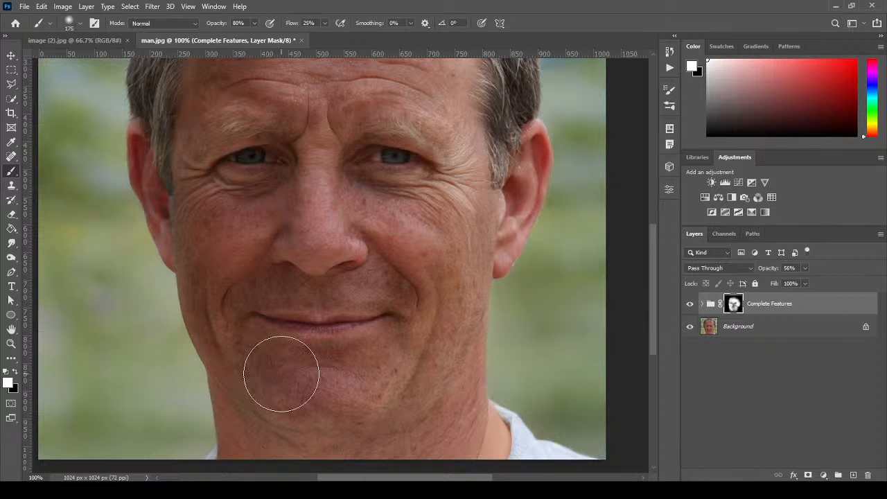
pyautogui.moveTo(347, 366)
pyautogui.mouseDown()
pyautogui.moveTo(375, 319)
pyautogui.moveTo(304, 346)
pyautogui.moveTo(352, 348)
pyautogui.moveTo(302, 349)
pyautogui.moveTo(332, 242)
pyautogui.moveTo(341, 295)
pyautogui.moveTo(330, 239)
pyautogui.moveTo(398, 335)
pyautogui.moveTo(344, 335)
pyautogui.moveTo(321, 191)
pyautogui.moveTo(322, 101)
pyautogui.moveTo(319, 235)
pyautogui.moveTo(307, 288)
pyautogui.moveTo(312, 210)
pyautogui.moveTo(219, 271)
pyautogui.moveTo(218, 243)
pyautogui.moveTo(202, 223)
pyautogui.moveTo(224, 238)
pyautogui.moveTo(364, 235)
pyautogui.moveTo(485, 205)
pyautogui.moveTo(505, 183)
pyautogui.moveTo(503, 213)
pyautogui.moveTo(510, 177)
pyautogui.moveTo(443, 300)
pyautogui.moveTo(219, 183)
pyautogui.moveTo(178, 126)
pyautogui.moveTo(175, 158)
pyautogui.moveTo(263, 371)
pyautogui.mouseUp()
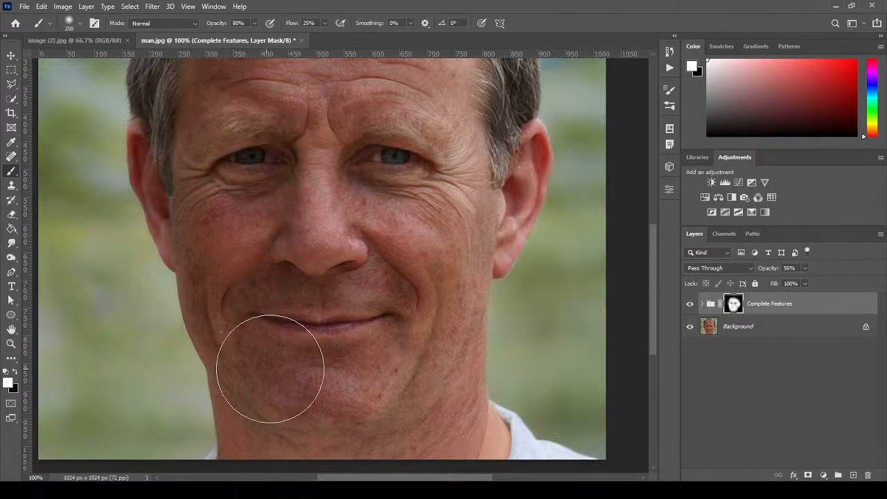
pyautogui.scroll(-4, 296, 212)
pyautogui.moveTo(238, 300)
pyautogui.mouseDown()
pyautogui.moveTo(251, 393)
pyautogui.moveTo(283, 298)
pyautogui.moveTo(356, 309)
pyautogui.moveTo(372, 380)
pyautogui.moveTo(410, 279)
pyautogui.moveTo(427, 325)
pyautogui.moveTo(423, 262)
pyautogui.moveTo(424, 335)
pyautogui.moveTo(421, 253)
pyautogui.moveTo(459, 349)
pyautogui.moveTo(468, 340)
pyautogui.moveTo(449, 300)
pyautogui.moveTo(479, 347)
pyautogui.moveTo(448, 321)
pyautogui.moveTo(441, 337)
pyautogui.moveTo(455, 328)
pyautogui.moveTo(542, 387)
pyautogui.moveTo(429, 338)
pyautogui.moveTo(422, 294)
pyautogui.moveTo(427, 332)
pyautogui.moveTo(417, 298)
pyautogui.moveTo(476, 370)
pyautogui.moveTo(419, 273)
pyautogui.moveTo(418, 220)
pyautogui.moveTo(359, 330)
pyautogui.moveTo(399, 244)
pyautogui.moveTo(335, 335)
pyautogui.moveTo(362, 328)
pyautogui.moveTo(358, 310)
pyautogui.moveTo(285, 333)
pyautogui.moveTo(243, 320)
pyautogui.moveTo(256, 273)
pyautogui.moveTo(313, 337)
pyautogui.mouseUp()
pyautogui.moveTo(390, 260); pyautogui.dragTo(390, 427)
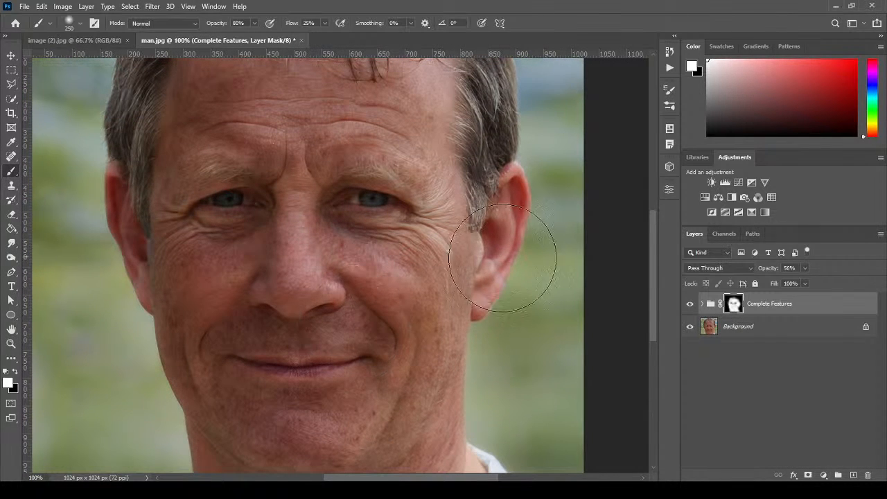
# Step: Fit the whole portrait on screen and compare it with the Complete Features group repeatedly hidden and shown
pyautogui.click(11, 343)
pyautogui.rightClick(235, 338)
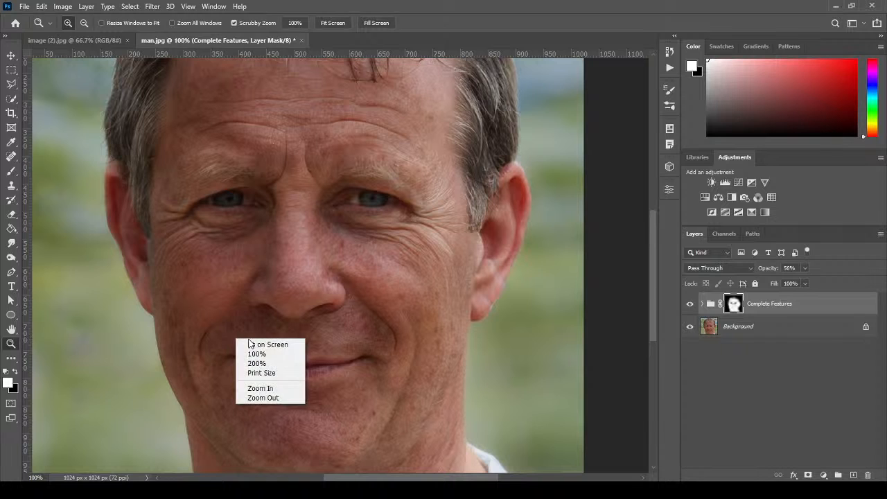
pyautogui.click(255, 347)
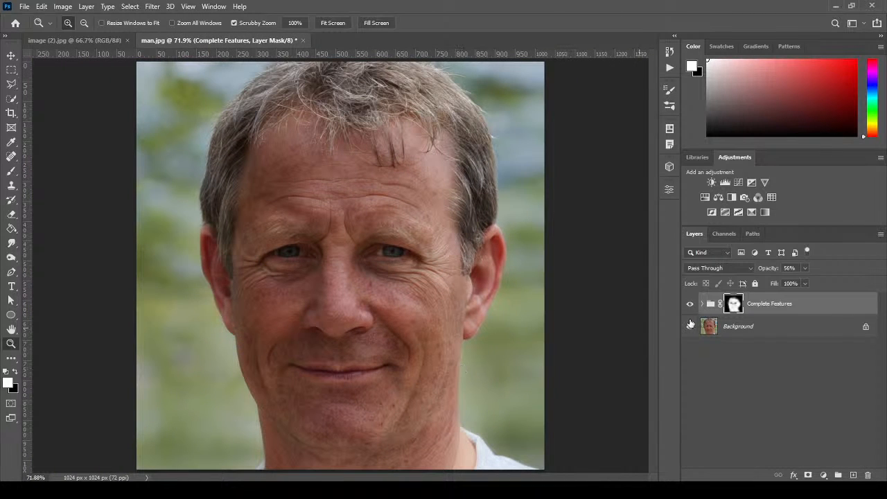
pyautogui.click(690, 305)
pyautogui.click(689, 305)
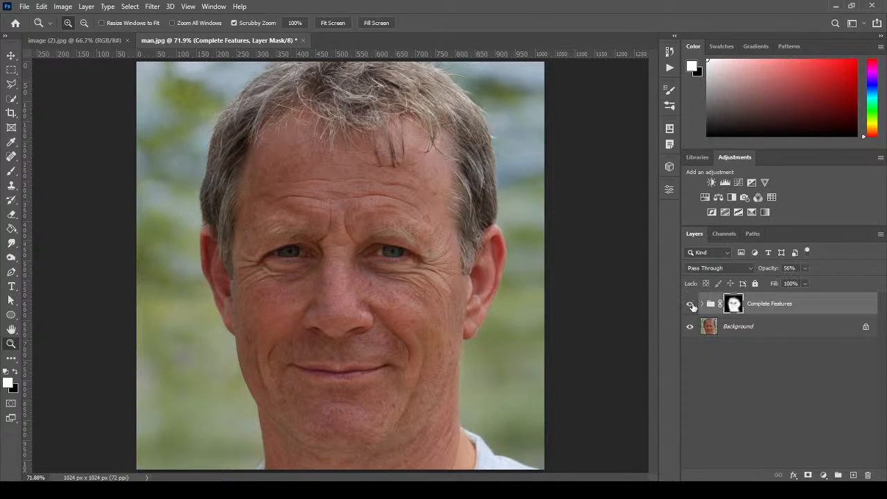
pyautogui.click(692, 306)
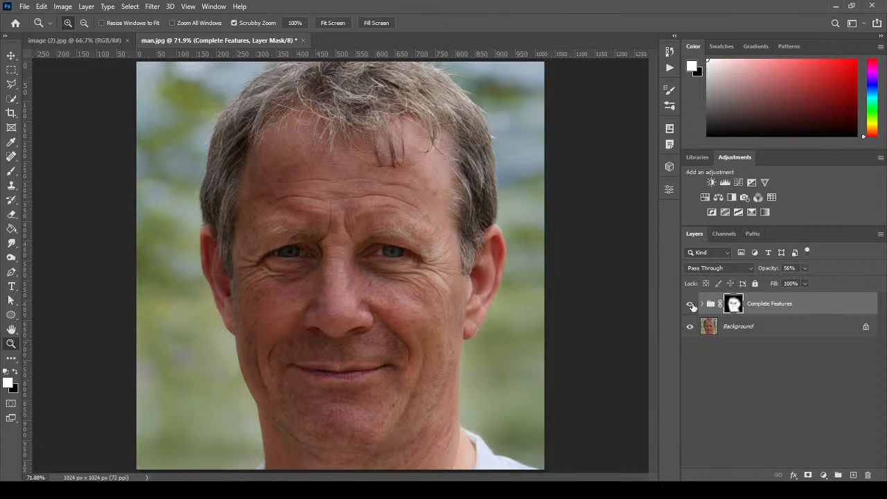
pyautogui.click(692, 305)
pyautogui.click(692, 306)
pyautogui.click(690, 305)
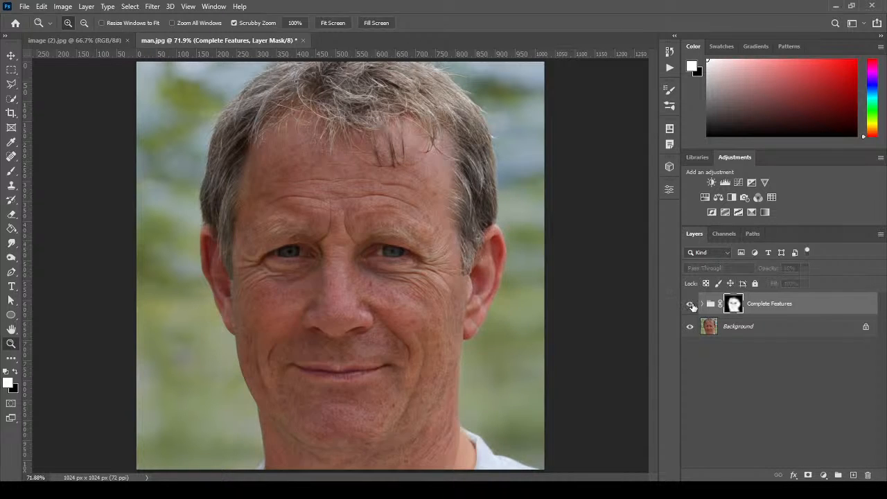
pyautogui.click(691, 305)
pyautogui.click(691, 305)
pyautogui.click(690, 305)
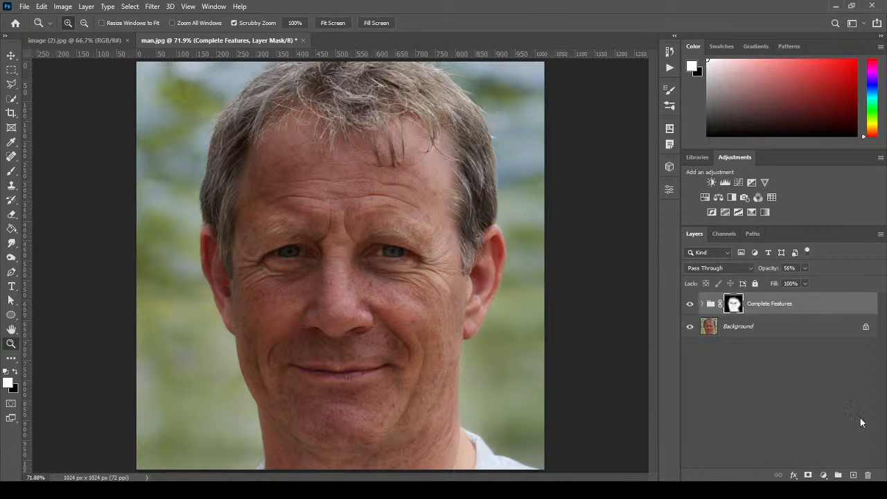
pyautogui.click(690, 305)
pyautogui.click(691, 305)
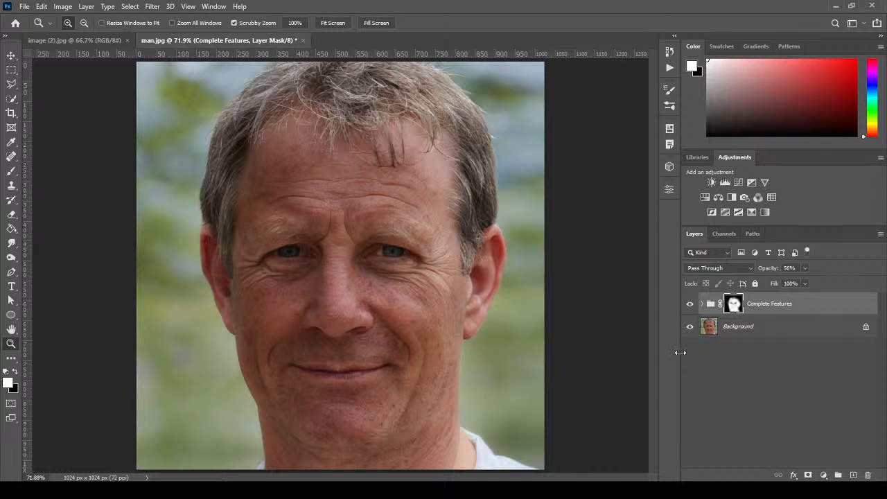
# Step: Duplicate the layered man.jpg image into a separate document, keeping the default name
pyautogui.click(62, 7)
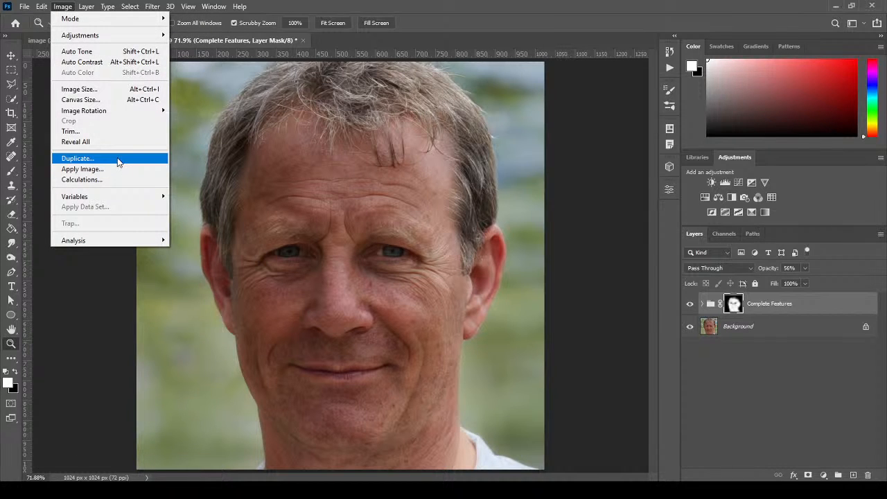
pyautogui.click(118, 159)
pyautogui.click(538, 149)
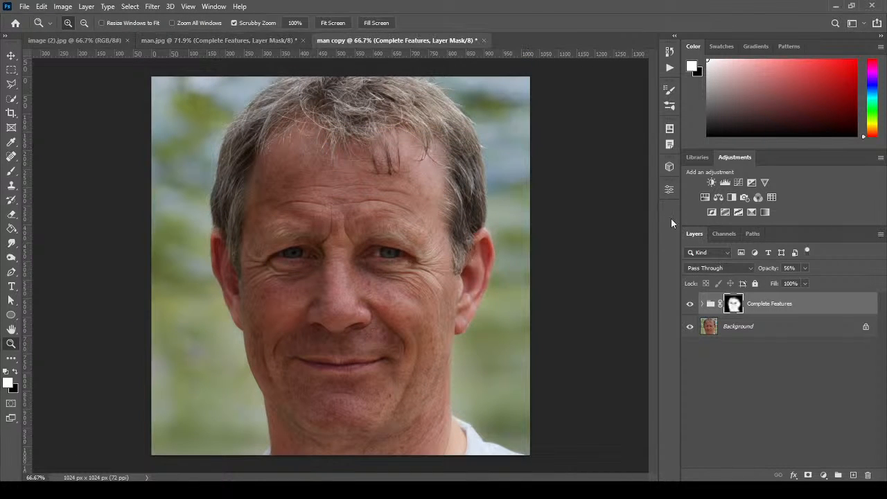
# Step: Delete the Complete Features group along with its layer mask, and duplicate the Background layer
pyautogui.press('Delete')
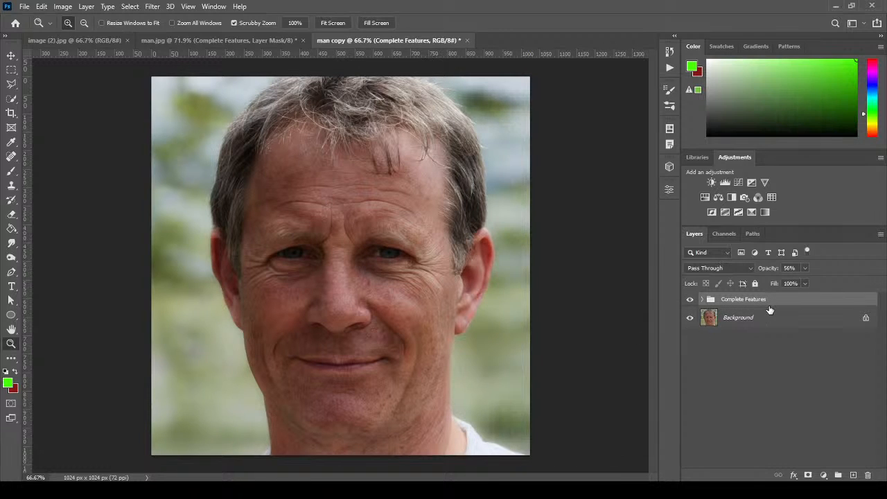
pyautogui.press('Delete')
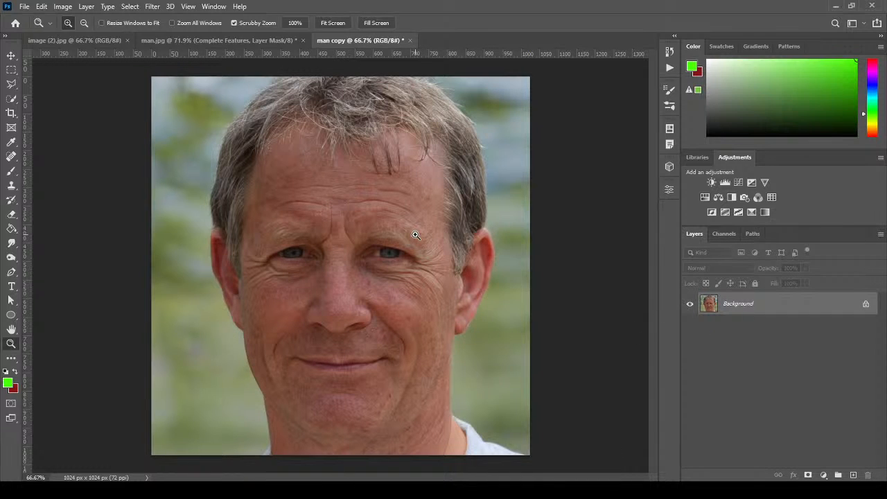
pyautogui.moveTo(848, 452); pyautogui.dragTo(783, 312)
pyautogui.moveTo(783, 312); pyautogui.dragTo(853, 475)
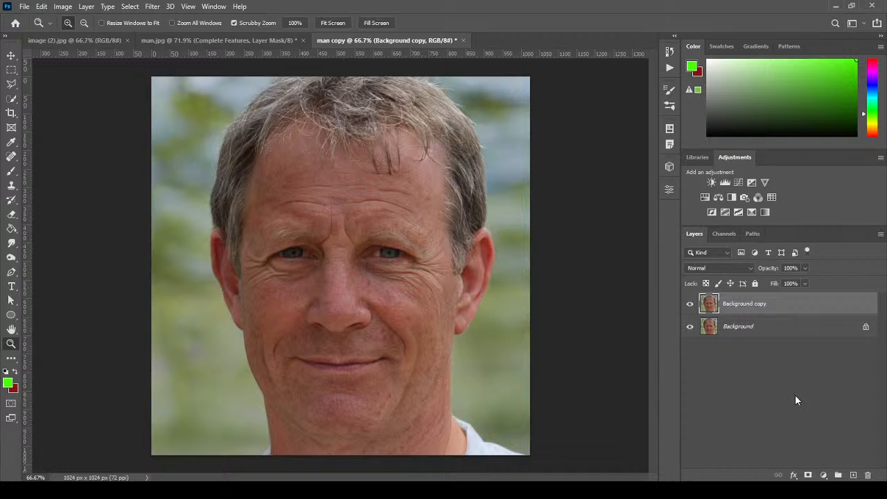
# Step: Start the Generate Normal Map filter on the Background copy layer and inspect its effect on the face
pyautogui.click(168, 7)
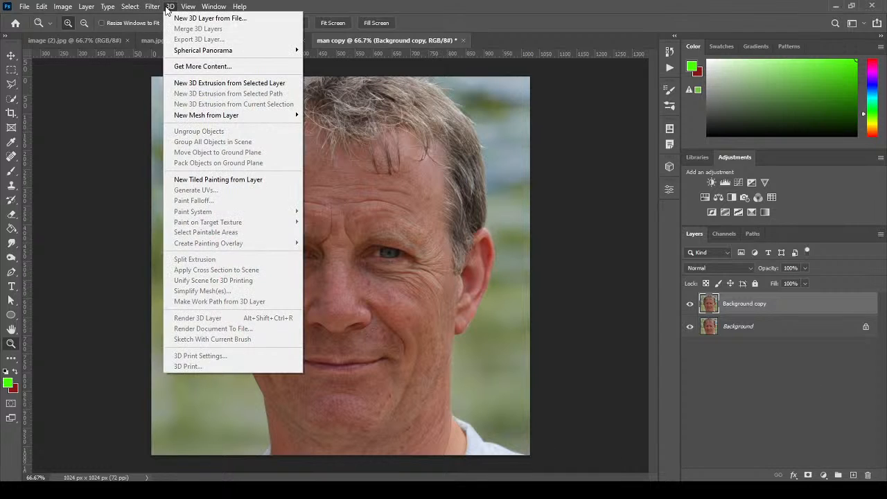
pyautogui.moveTo(152, 7)
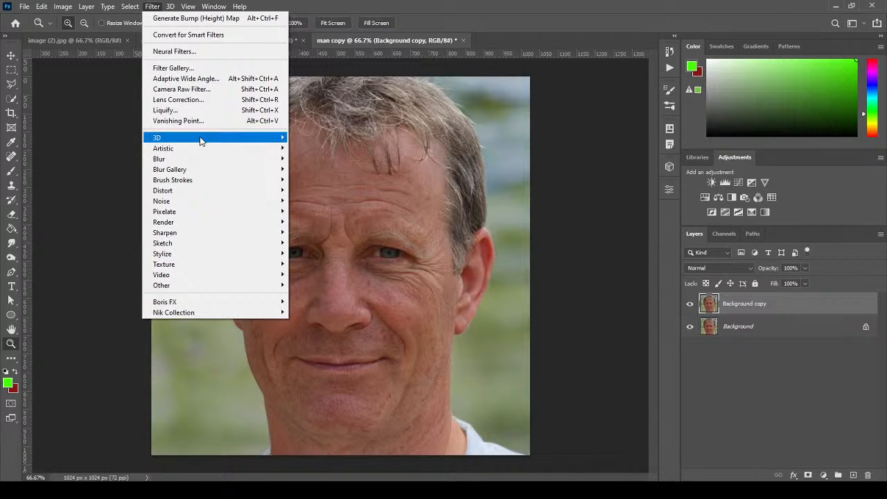
pyautogui.moveTo(200, 139)
pyautogui.click(359, 148)
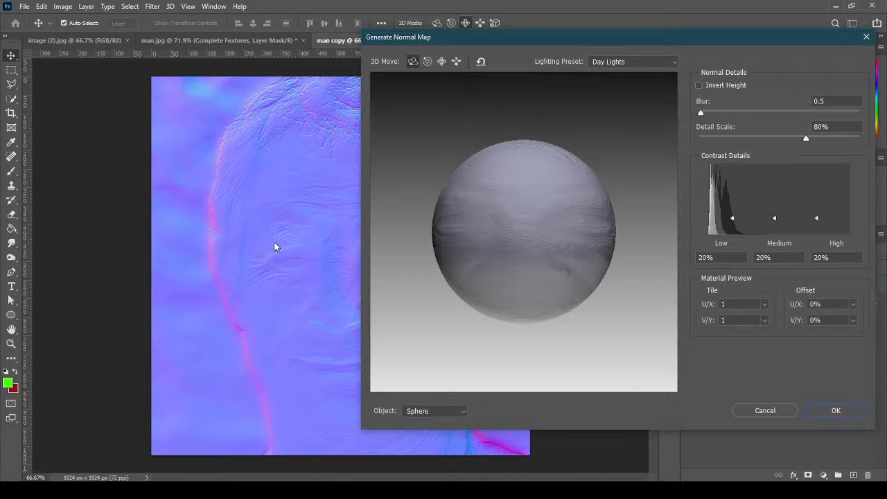
pyautogui.moveTo(430, 39); pyautogui.dragTo(547, 41)
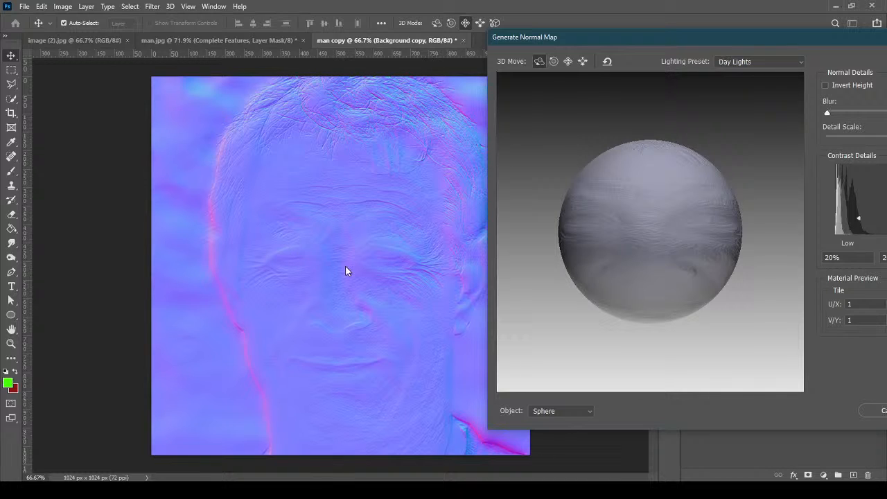
pyautogui.moveTo(690, 46); pyautogui.dragTo(422, 36)
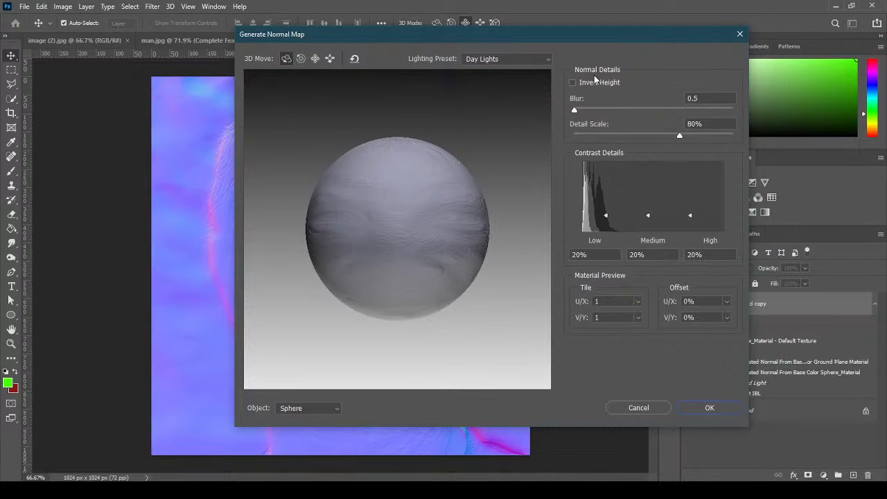
# Step: Enable Invert Height for the normal map, comparing the face with the option off and on
pyautogui.click(573, 82)
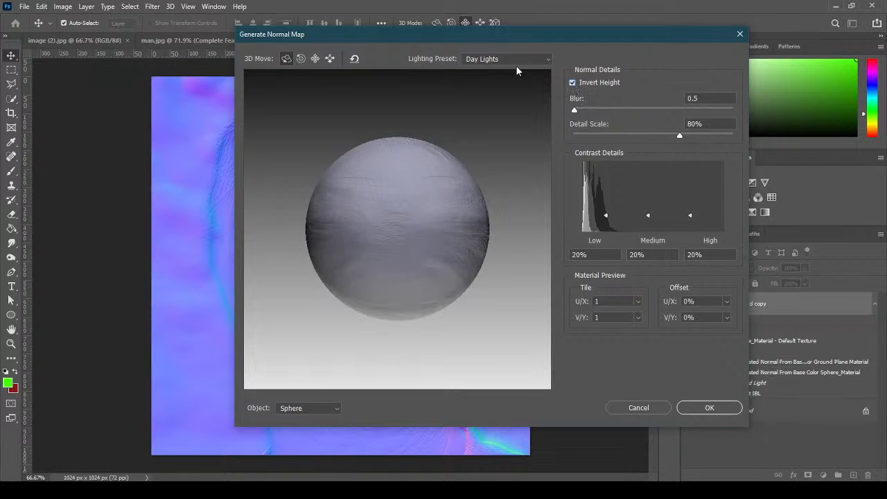
pyautogui.moveTo(431, 34); pyautogui.dragTo(591, 28)
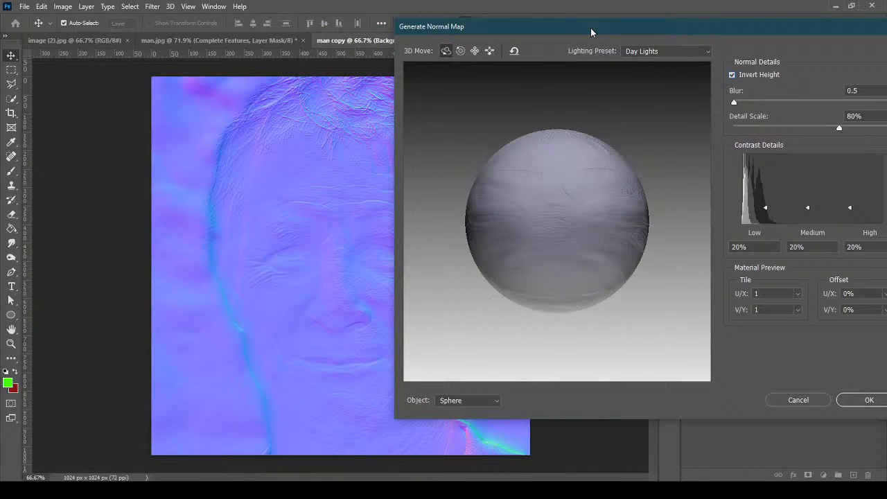
pyautogui.click(734, 75)
pyautogui.click(733, 76)
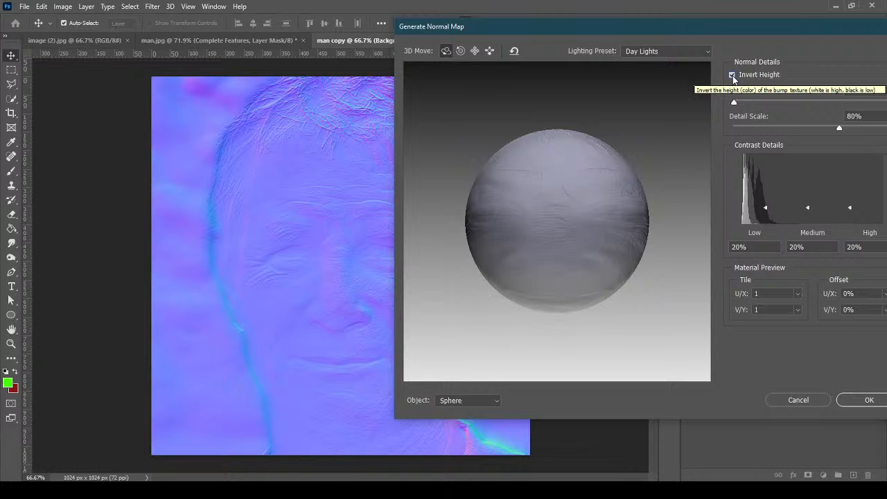
pyautogui.moveTo(715, 31); pyautogui.dragTo(578, 38)
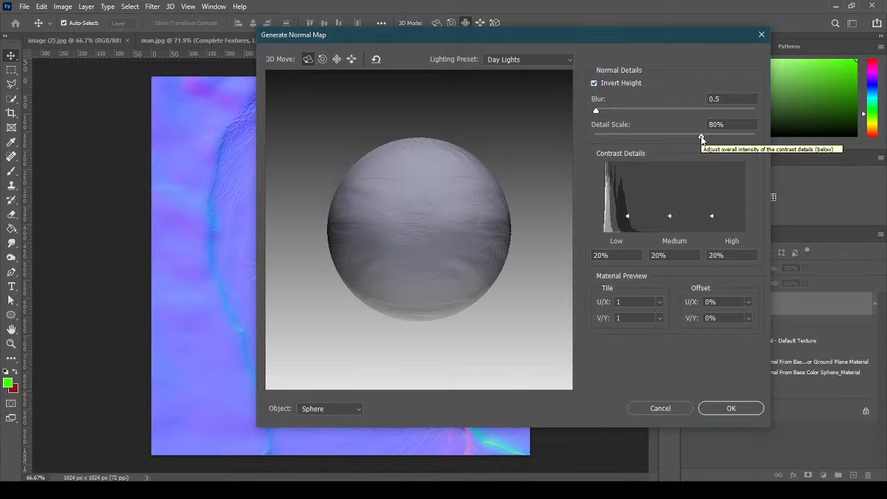
# Step: Set the normal map's Detail Scale to 120% and Blur to 0.2, and apply the filter
pyautogui.moveTo(482, 41); pyautogui.dragTo(532, 43)
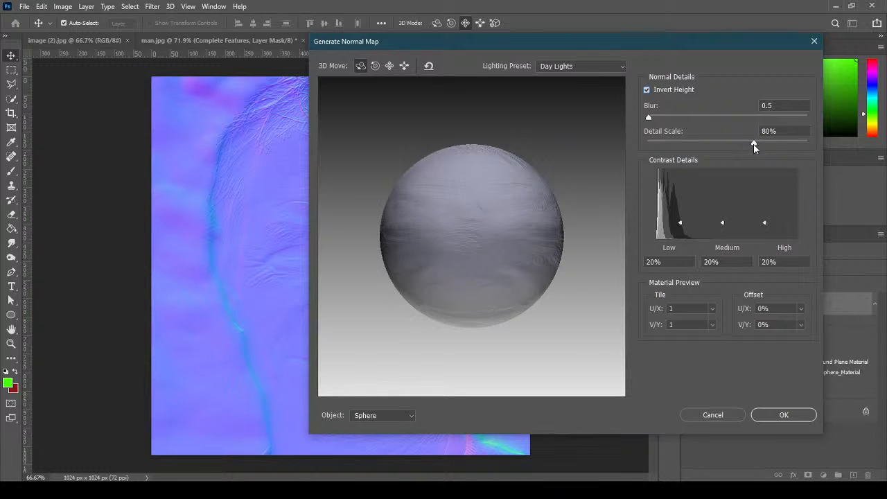
pyautogui.moveTo(754, 144); pyautogui.dragTo(802, 146)
pyautogui.moveTo(549, 50); pyautogui.dragTo(589, 19)
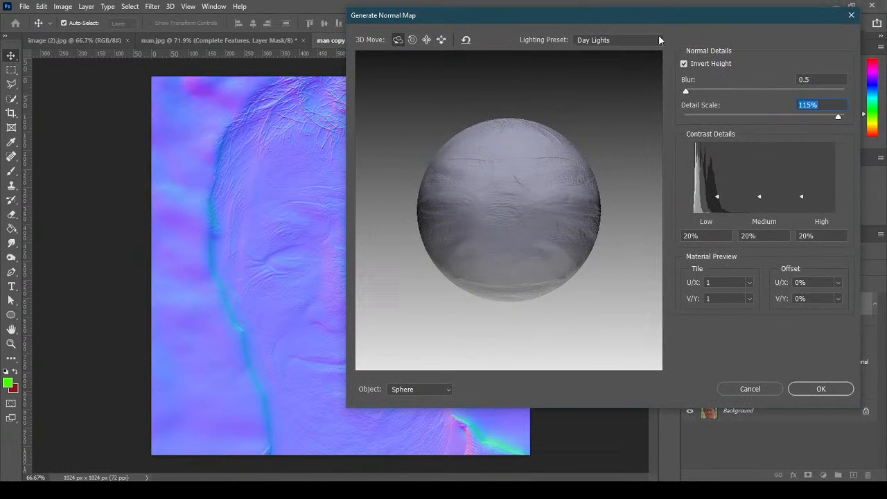
pyautogui.moveTo(838, 116); pyautogui.dragTo(859, 121)
pyautogui.moveTo(685, 93); pyautogui.dragTo(686, 91)
pyautogui.write('.2')
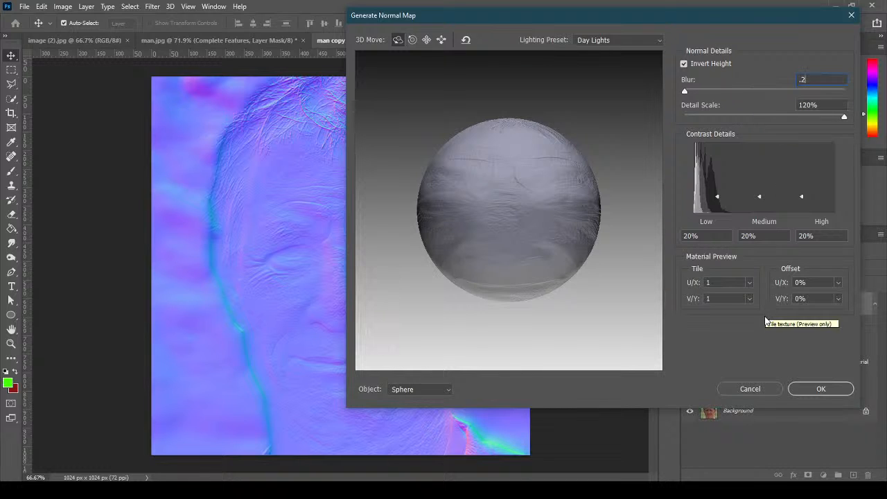
pyautogui.click(820, 389)
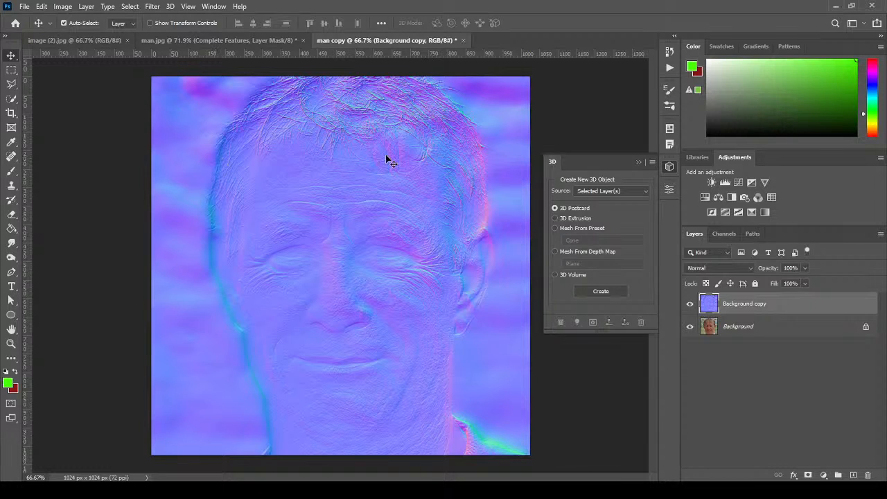
# Step: Desaturate the normal map on the Background copy layer and invert its tones
pyautogui.click(63, 6)
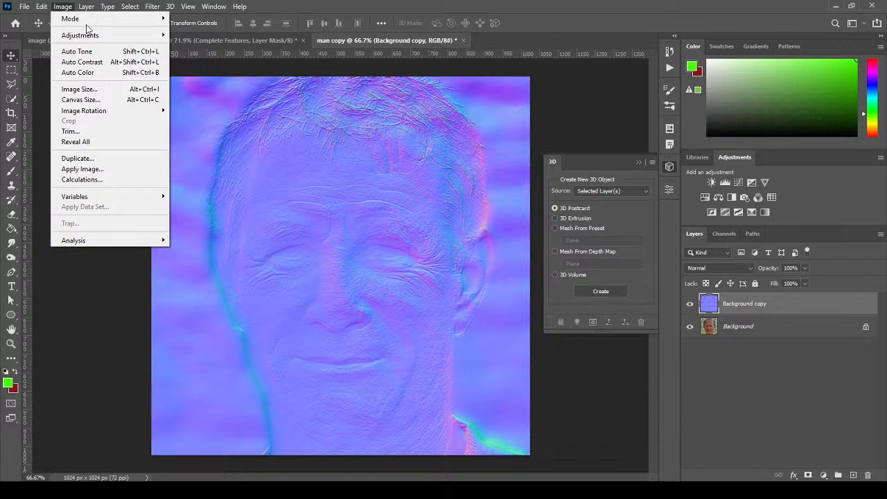
pyautogui.moveTo(90, 38)
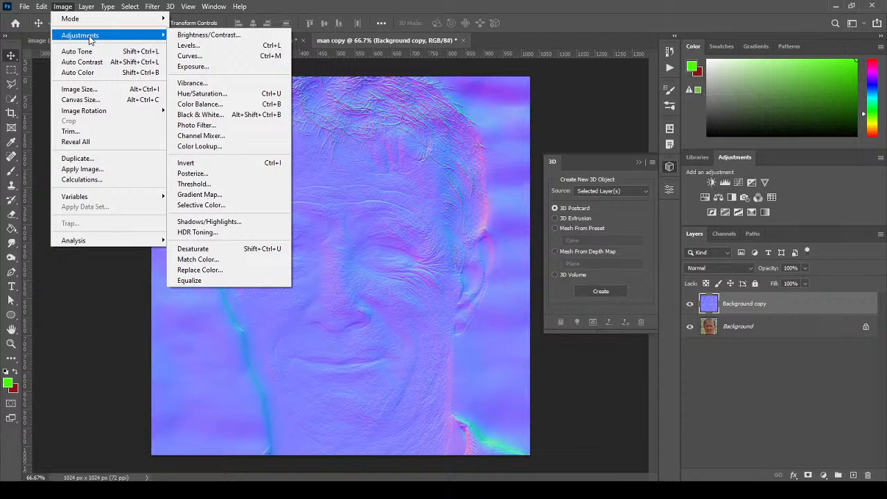
pyautogui.click(275, 254)
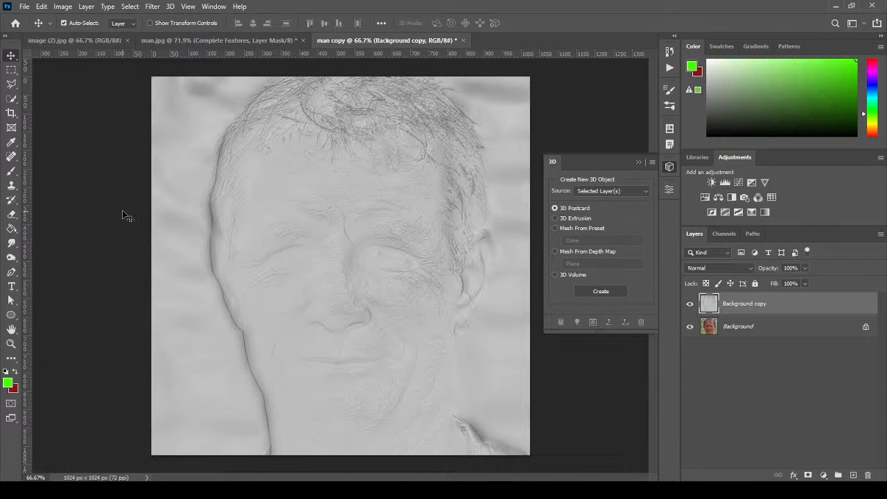
pyautogui.click(637, 164)
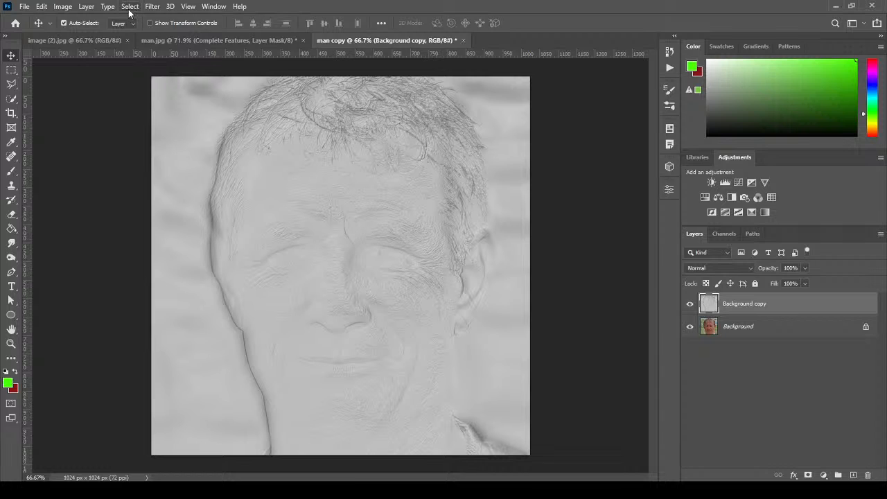
pyautogui.click(62, 7)
pyautogui.moveTo(80, 38)
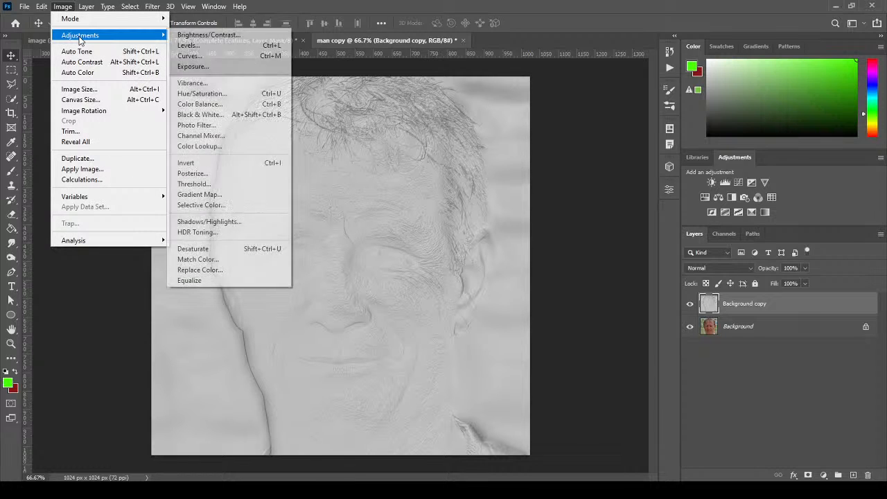
pyautogui.click(273, 167)
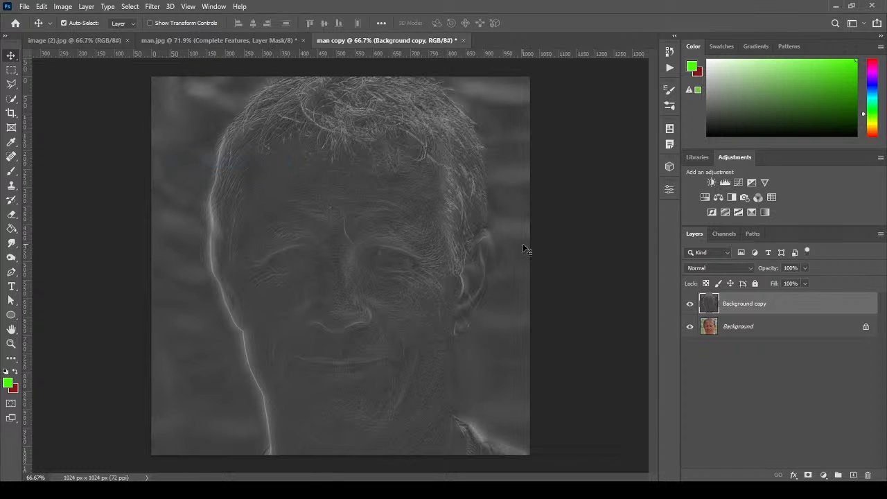
# Step: Compare the inverted detail layer with the man.jpg document and set the Background copy layer's blend mode to Soft Light
pyautogui.click(11, 343)
pyautogui.rightClick(400, 264)
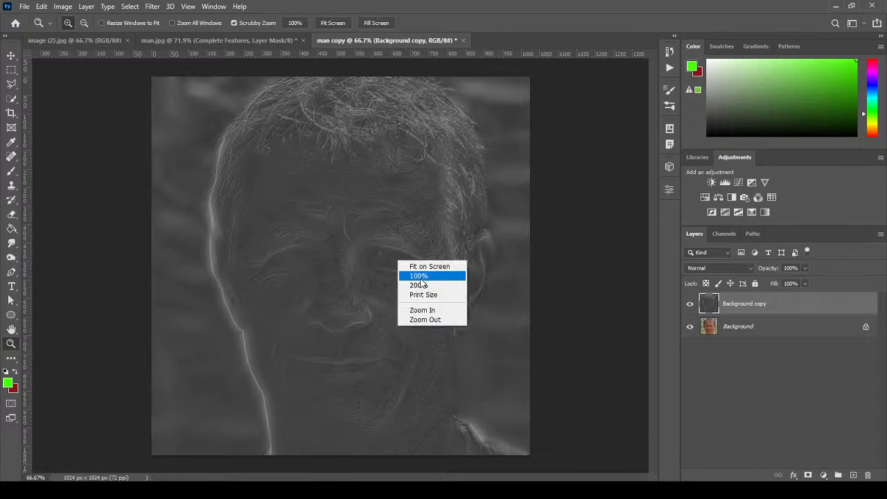
pyautogui.click(421, 277)
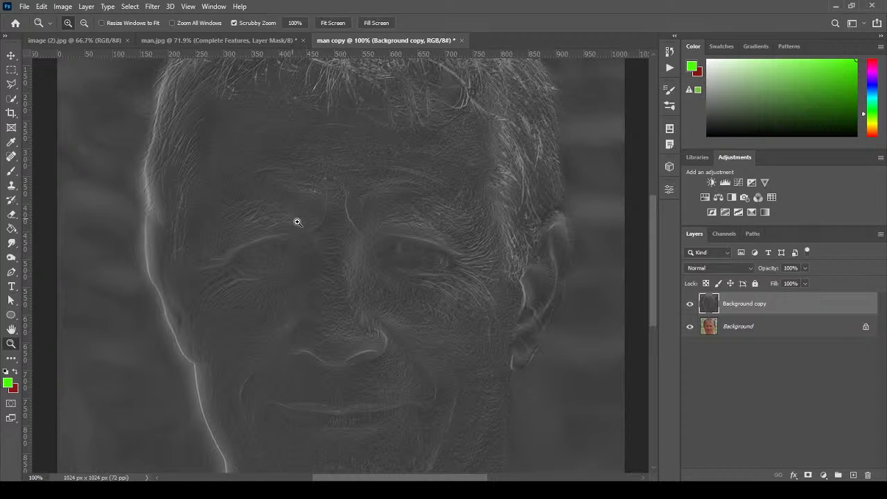
pyautogui.click(263, 41)
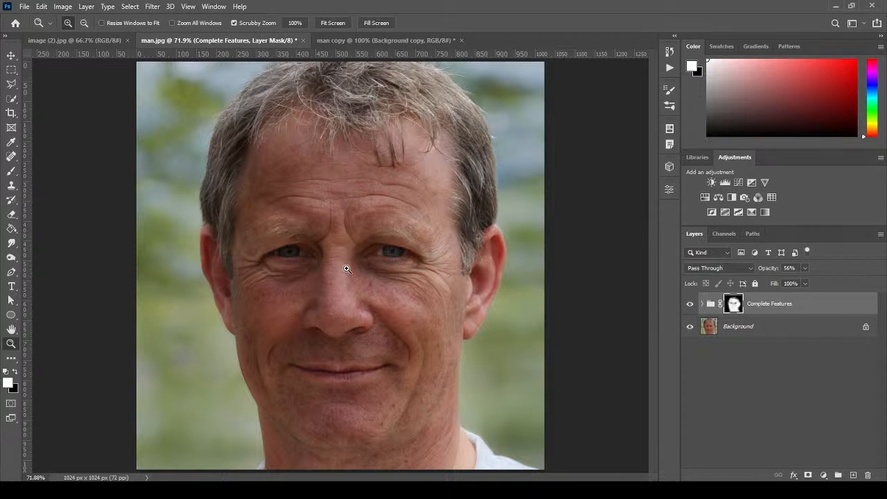
pyautogui.click(363, 40)
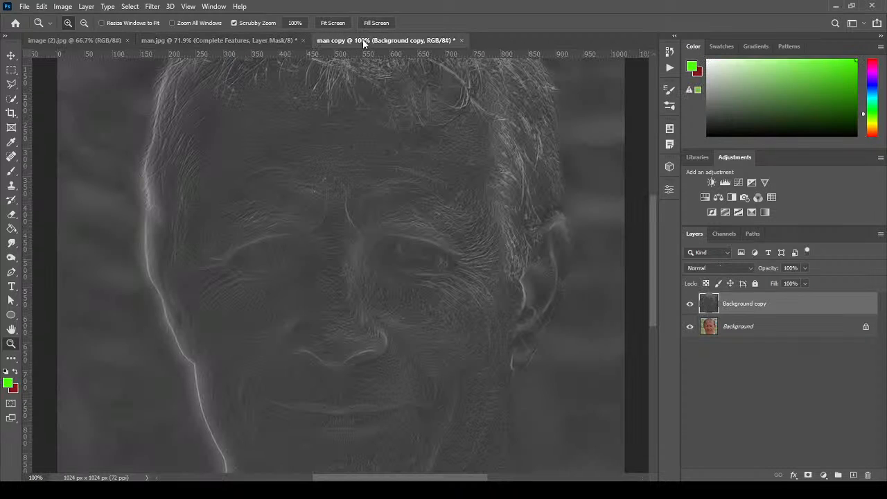
pyautogui.moveTo(653, 237); pyautogui.dragTo(676, 252)
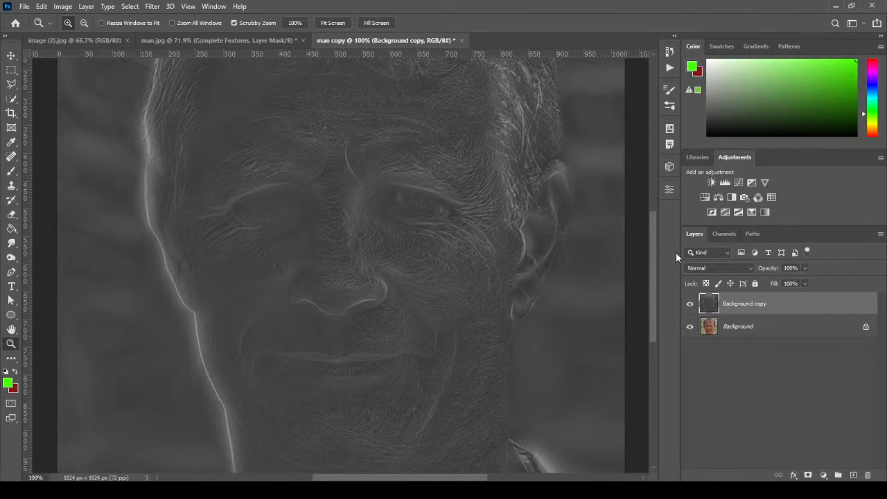
pyautogui.click(723, 270)
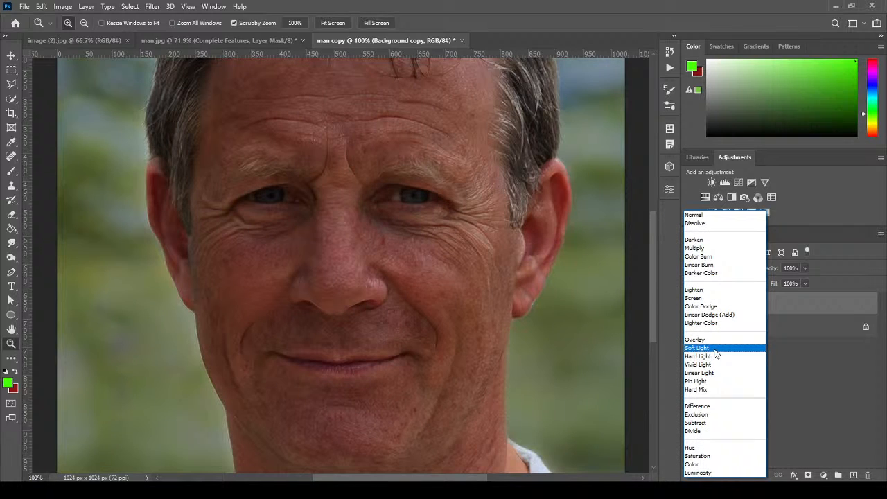
pyautogui.click(714, 348)
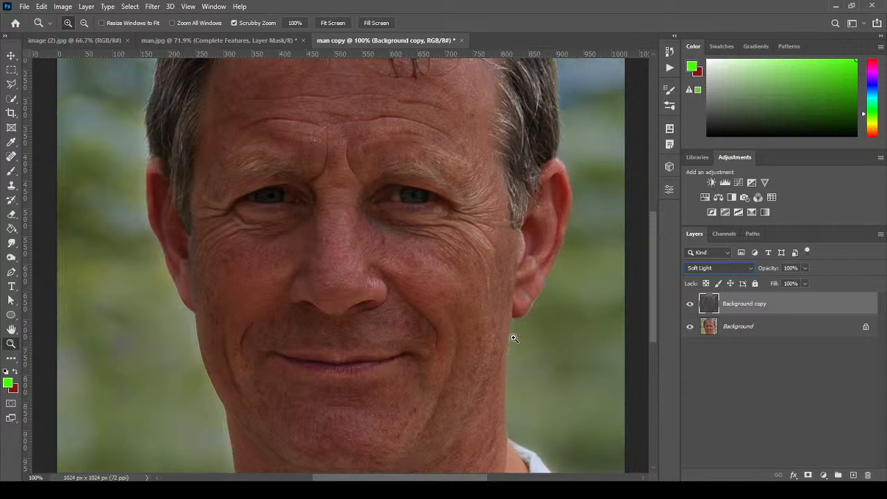
# Step: Add a Curves adjustment clipped to Background copy and pull its white point in to just past the middle of the input range
pyautogui.scroll(-2, 655, 256)
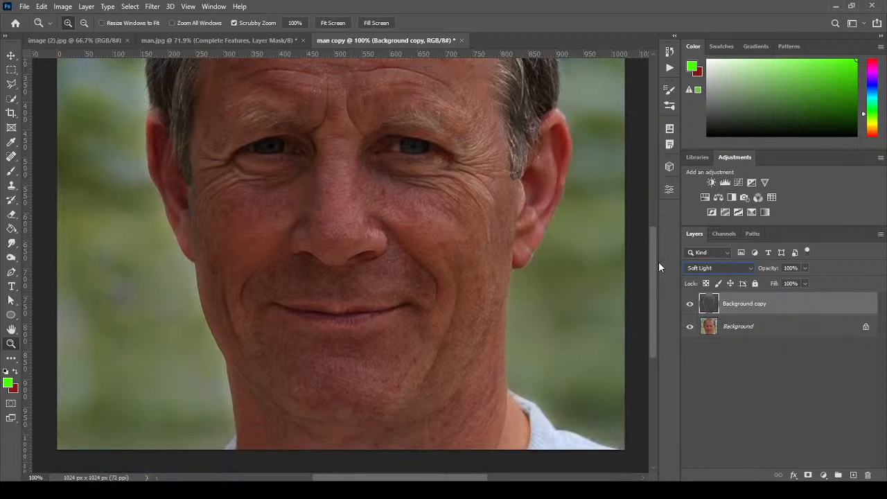
pyautogui.click(226, 40)
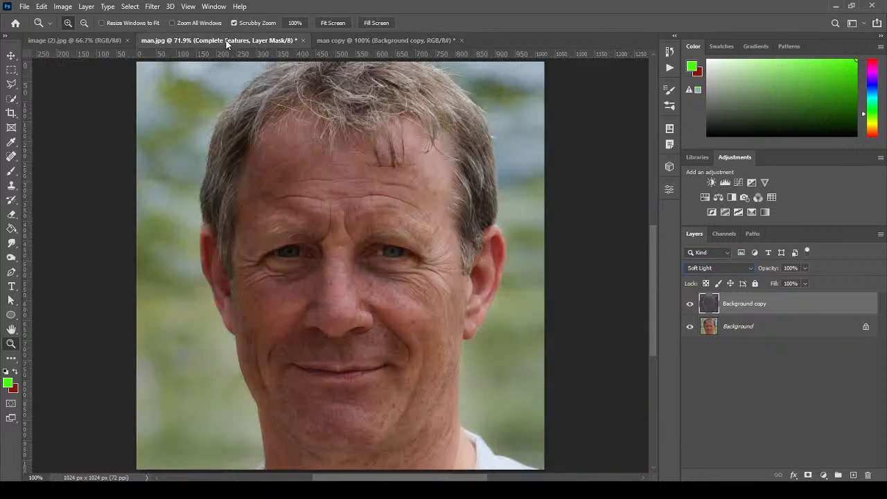
pyautogui.click(361, 42)
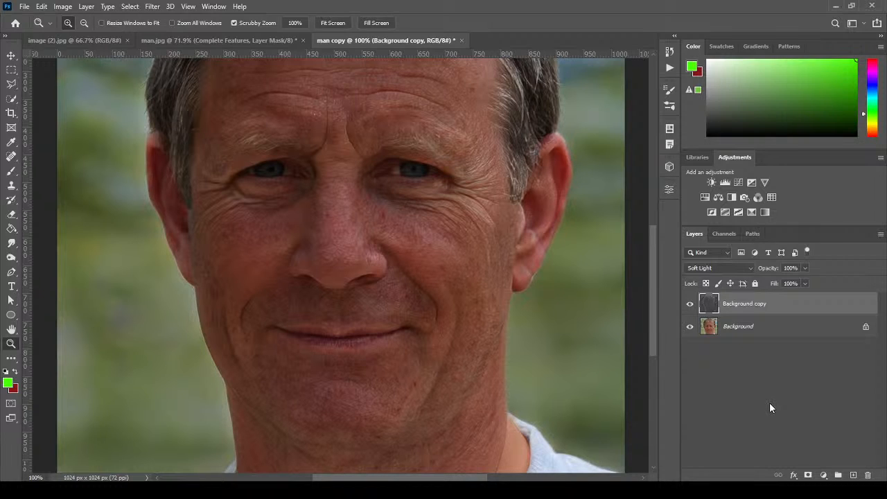
pyautogui.click(739, 183)
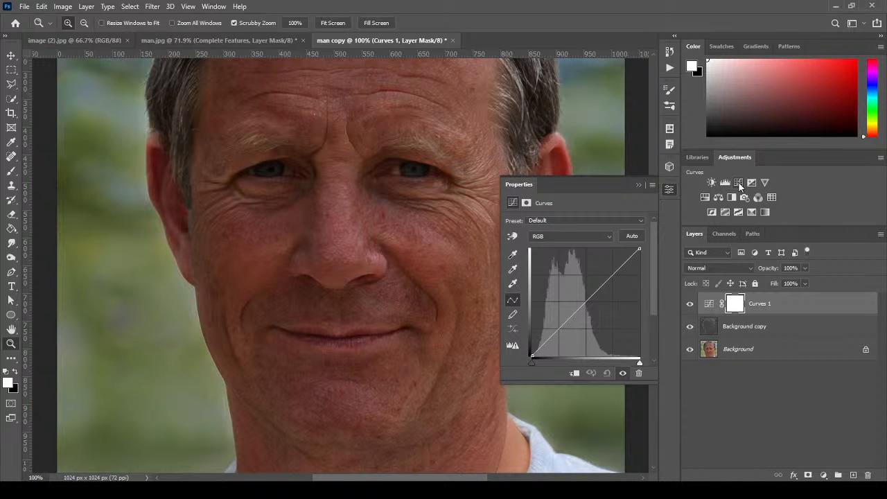
pyautogui.click(575, 373)
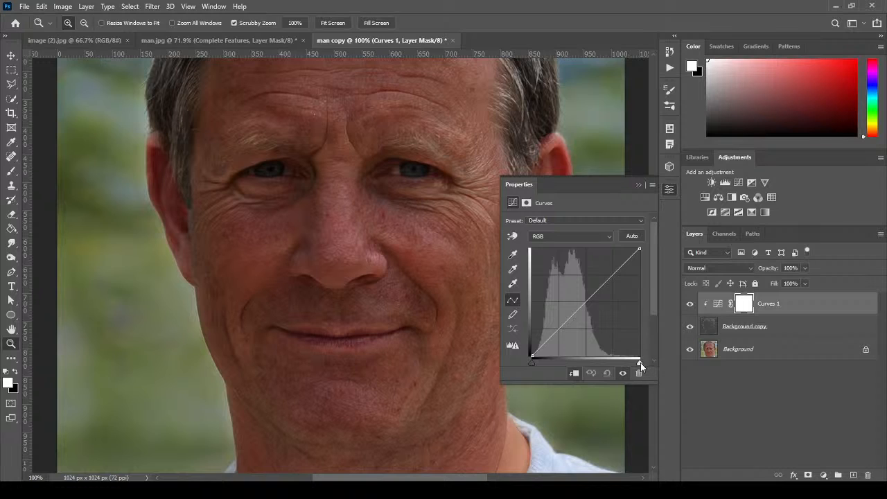
pyautogui.moveTo(639, 361); pyautogui.dragTo(594, 361)
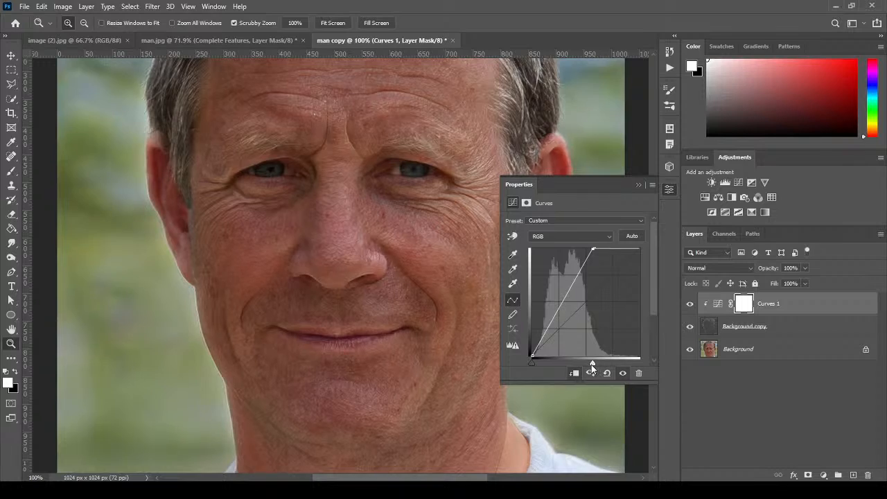
# Step: Pull the white point of Curves 1 slightly further inward and fine-tune the rest of the curve
pyautogui.moveTo(591, 365)
pyautogui.mouseDown()
pyautogui.moveTo(574, 365)
pyautogui.moveTo(589, 364)
pyautogui.mouseUp()
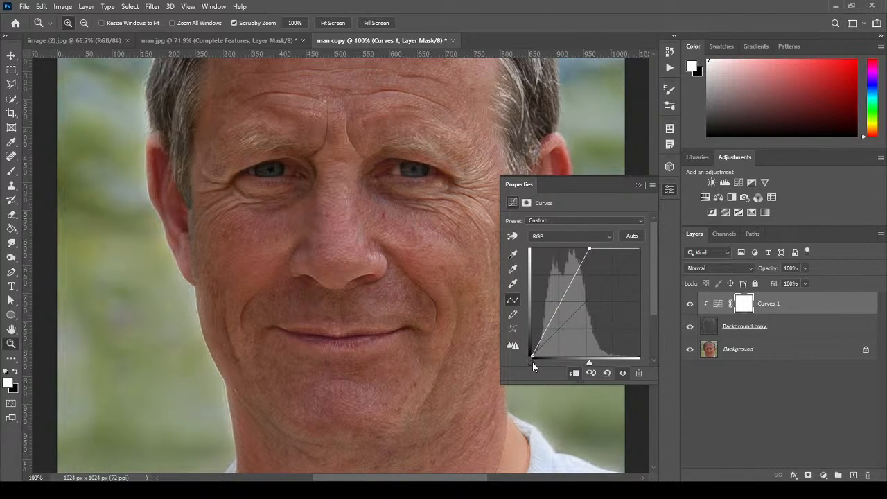
pyautogui.moveTo(532, 362)
pyautogui.mouseDown()
pyautogui.moveTo(553, 360)
pyautogui.moveTo(524, 360)
pyautogui.mouseUp()
pyautogui.moveTo(559, 303)
pyautogui.mouseDown()
pyautogui.moveTo(560, 312)
pyautogui.moveTo(562, 303)
pyautogui.mouseUp()
pyautogui.click(639, 185)
pyautogui.hotkey('ctrl', '2')
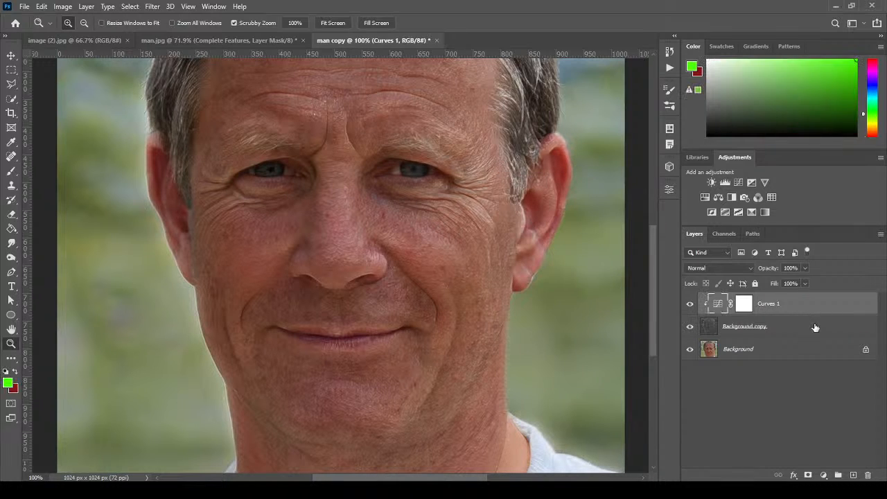
# Step: Set the Background copy layer to Normal, invert its tones and hide Curves 1 to inspect the bare detail layer
pyautogui.click(815, 327)
pyautogui.click(690, 304)
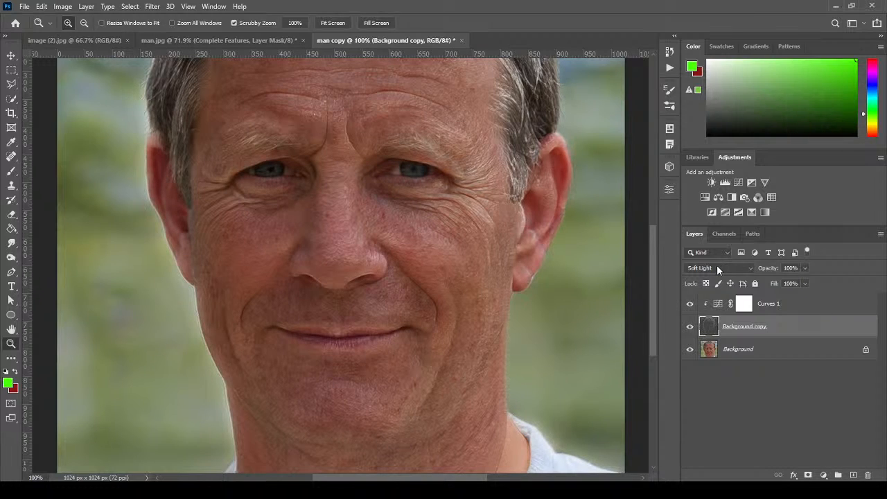
pyautogui.click(717, 266)
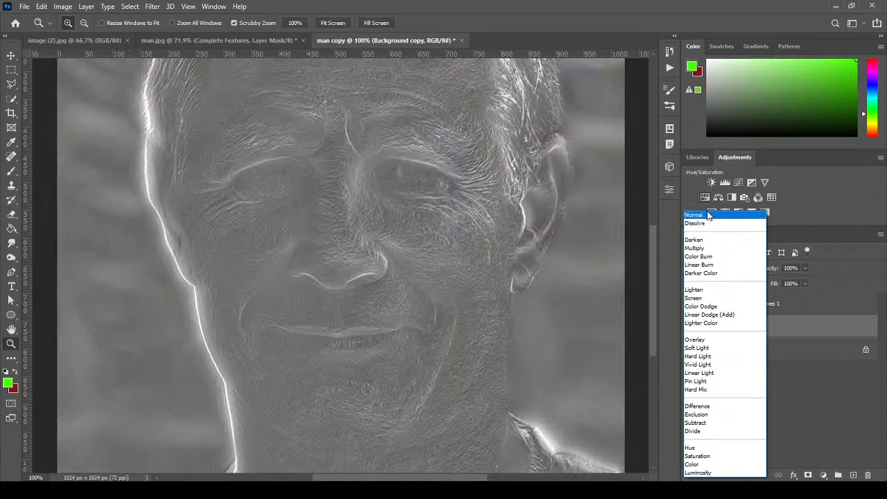
pyautogui.click(708, 215)
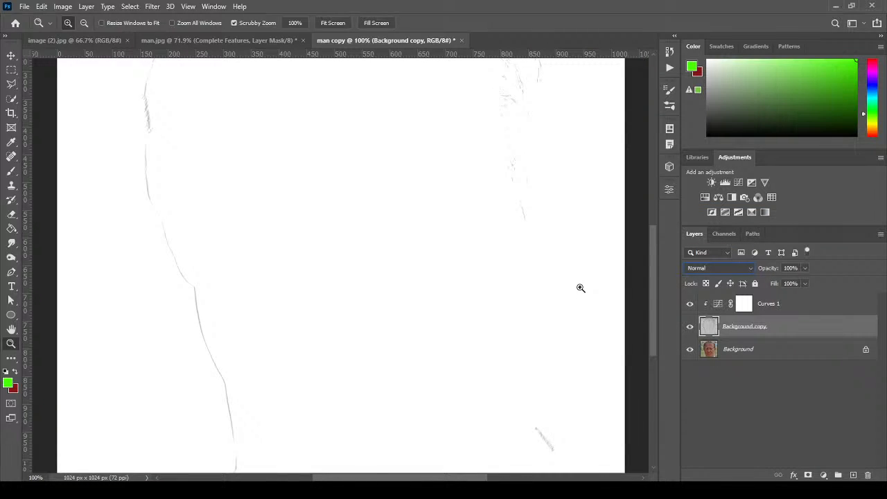
pyautogui.click(690, 304)
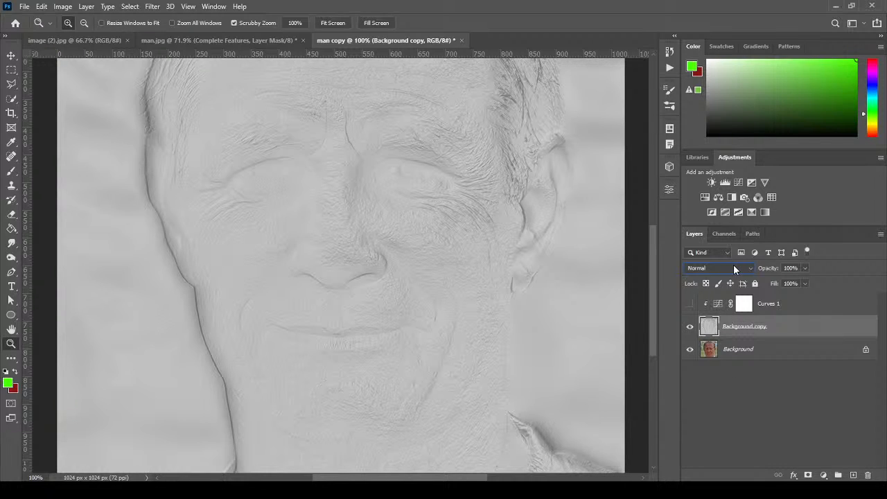
# Step: Return Background copy to Soft Light blending, invert its tones again and show Curves 1
pyautogui.click(693, 306)
pyautogui.click(719, 269)
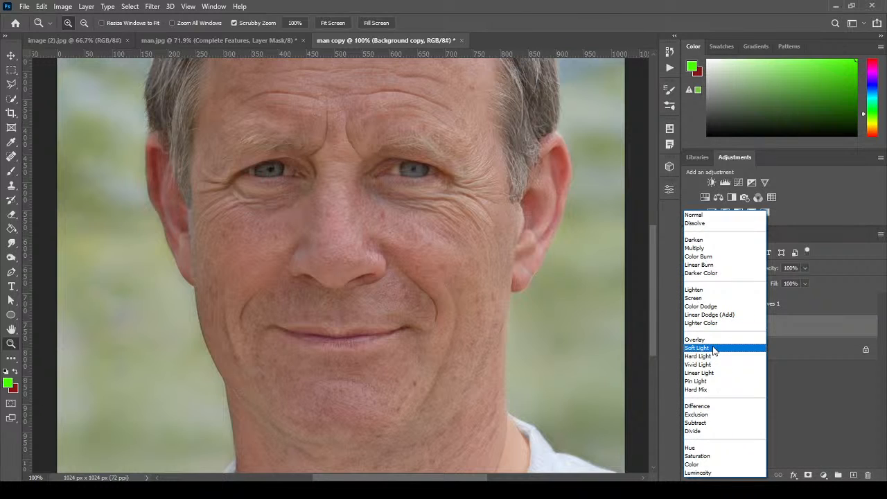
pyautogui.click(714, 349)
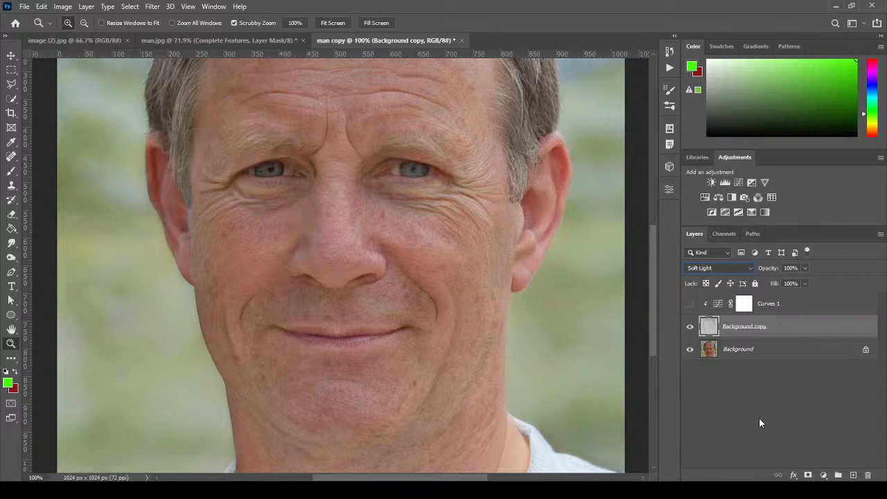
pyautogui.hotkey('ctrl', 'i')
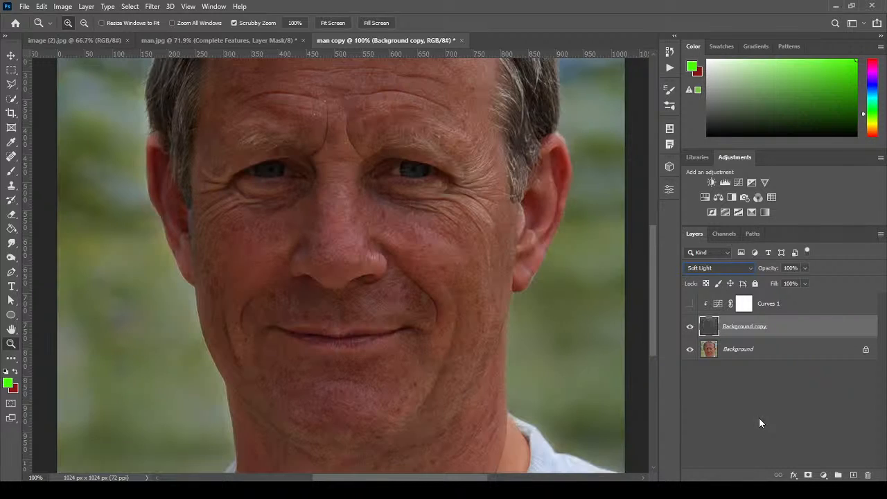
pyautogui.click(690, 305)
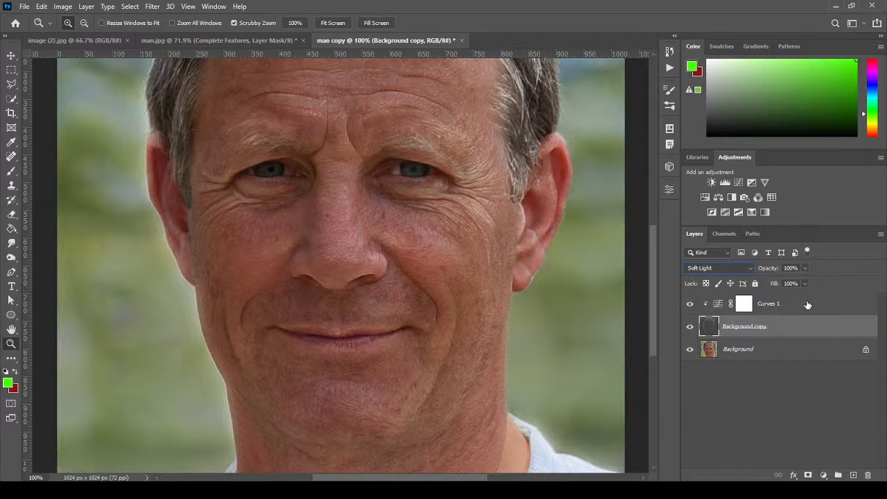
# Step: Group the Curves 1 and Background copy layers and duplicate the group
pyautogui.click(812, 305)
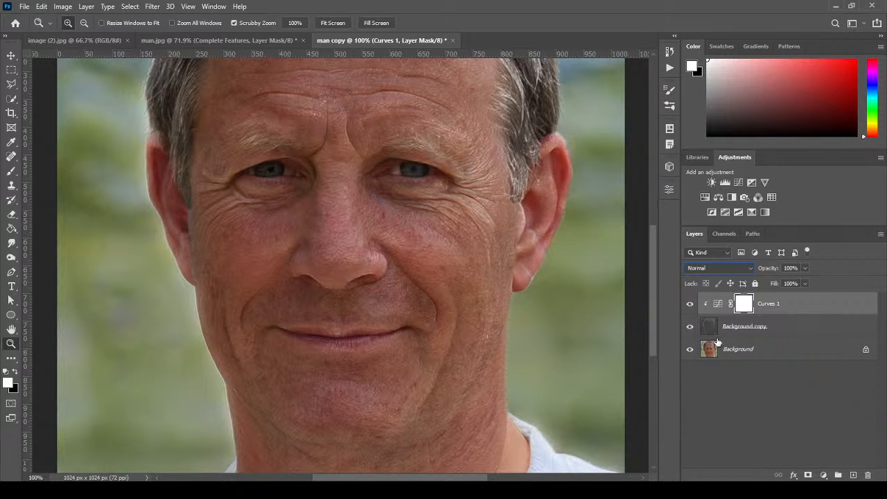
pyautogui.click(817, 332)
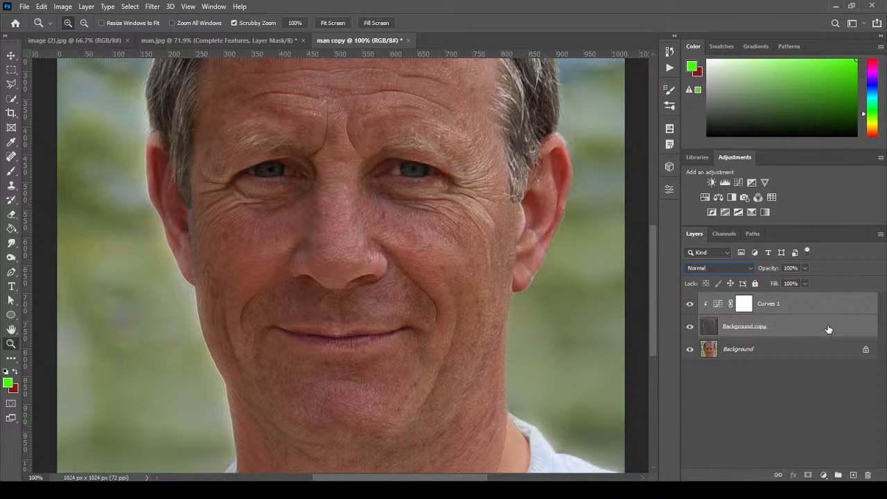
pyautogui.moveTo(830, 331); pyautogui.dragTo(840, 476)
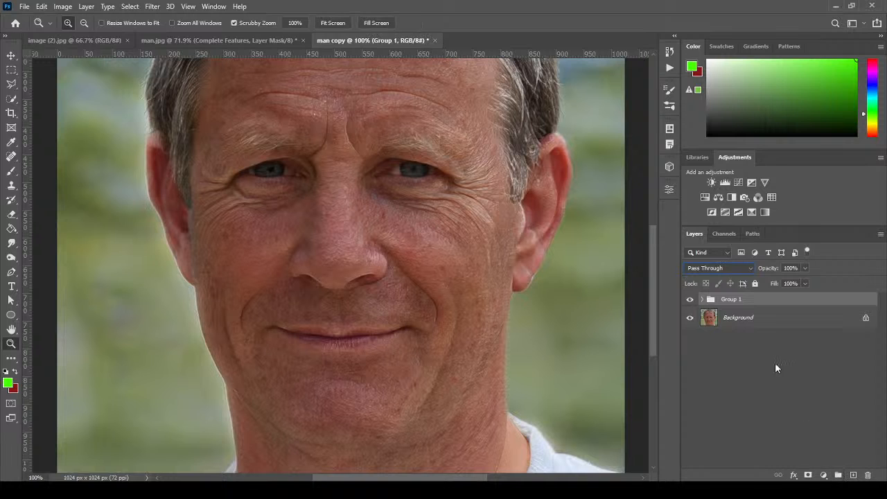
pyautogui.moveTo(770, 301); pyautogui.dragTo(855, 476)
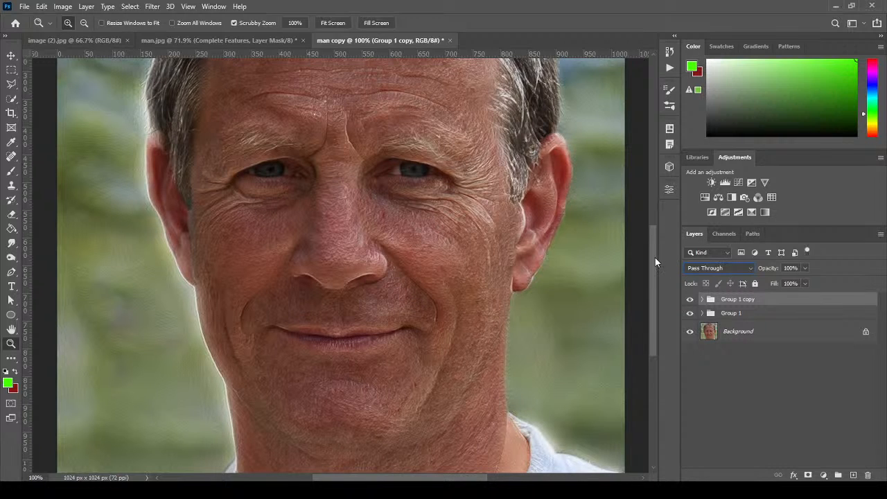
# Step: Check the doubled detail on the hair and face and lower the duplicated group's opacity to 57%
pyautogui.moveTo(655, 257); pyautogui.dragTo(654, 195)
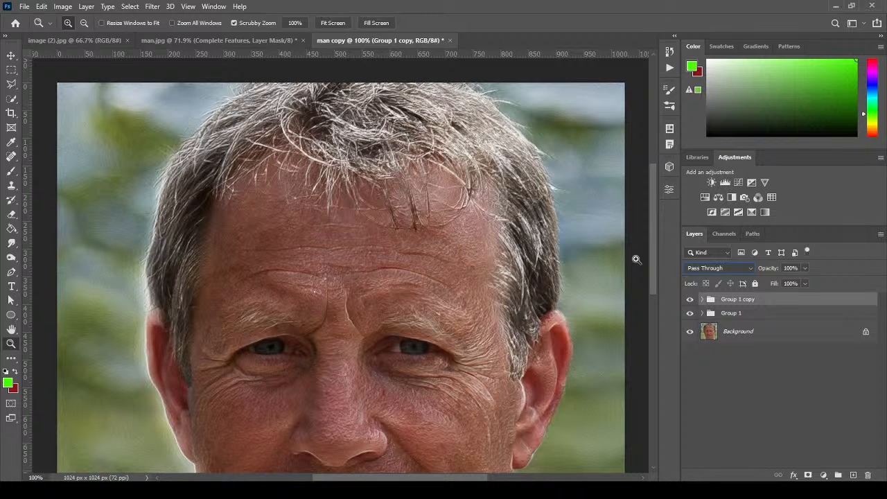
pyautogui.moveTo(654, 262); pyautogui.dragTo(661, 315)
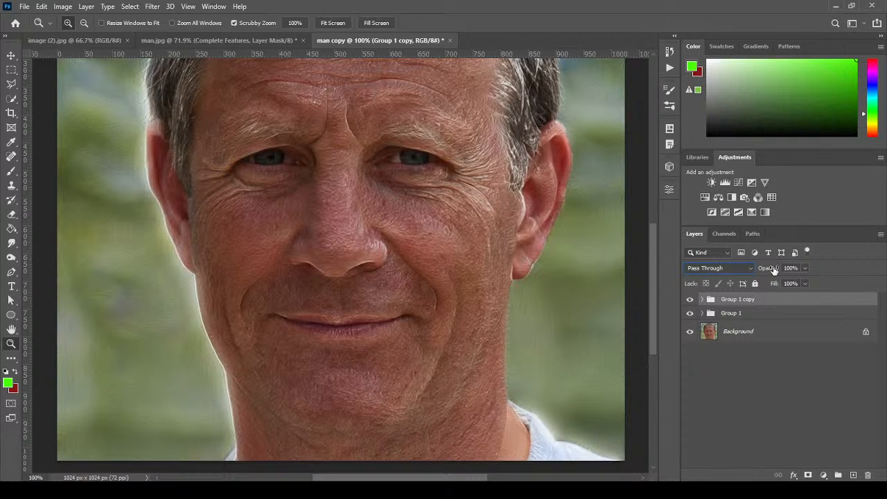
pyautogui.moveTo(773, 269); pyautogui.dragTo(754, 279)
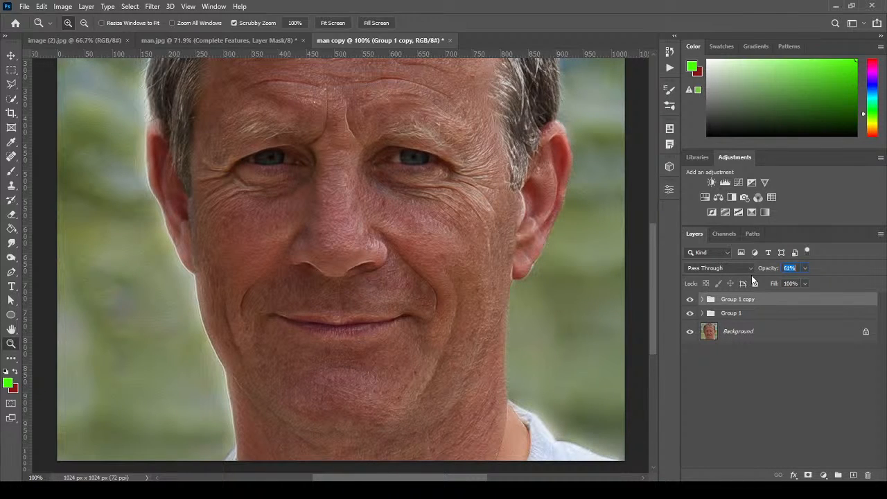
# Step: Group Group 1 and Group 1 copy together and set the new group's opacity to 71%
pyautogui.keyDown('shift'); pyautogui.click(770, 314); pyautogui.keyUp('shift')
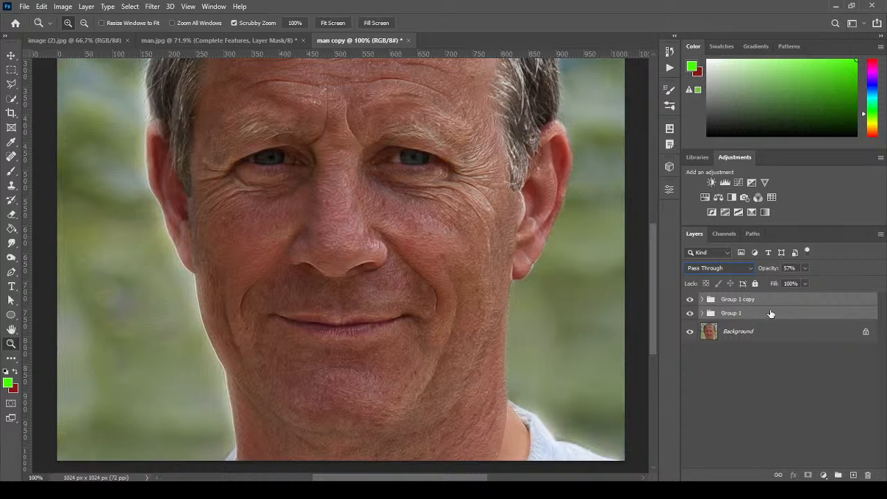
pyautogui.moveTo(772, 313); pyautogui.dragTo(837, 476)
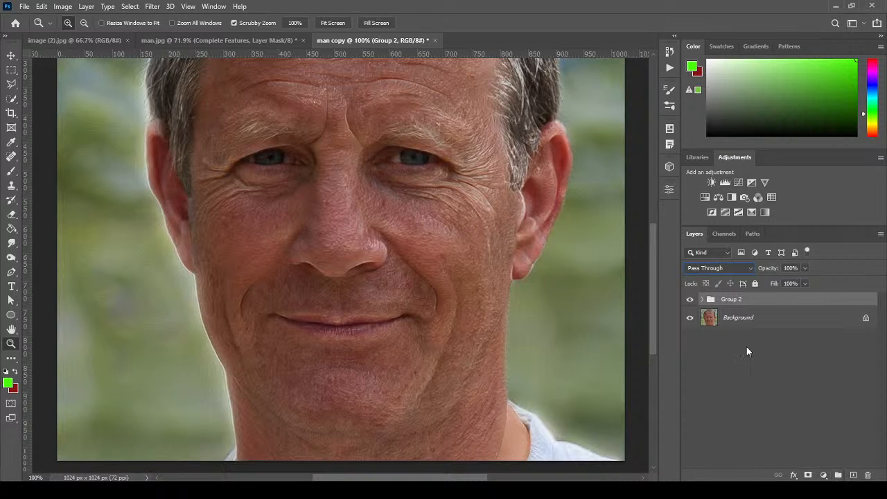
pyautogui.moveTo(771, 271)
pyautogui.mouseDown()
pyautogui.moveTo(742, 269)
pyautogui.moveTo(766, 274)
pyautogui.moveTo(747, 270)
pyautogui.moveTo(755, 273)
pyautogui.mouseUp()
# Step: Compare the portrait with and without the detail enhancement in Group 2
pyautogui.click(690, 300)
pyautogui.click(690, 300)
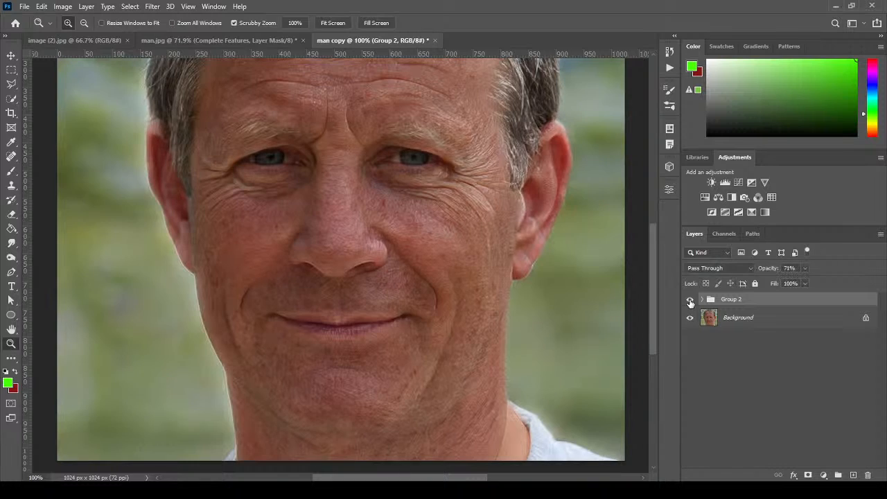
pyautogui.click(690, 300)
pyautogui.click(691, 300)
pyautogui.click(691, 300)
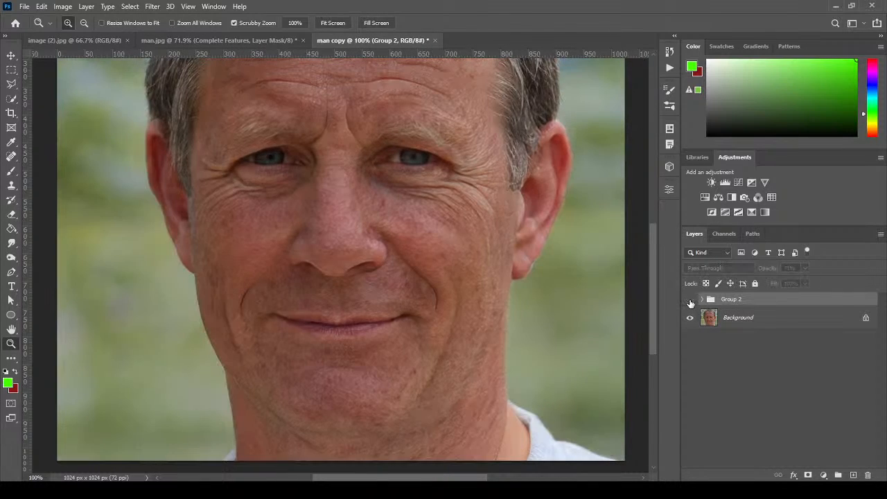
pyautogui.click(690, 301)
pyautogui.click(690, 301)
# Step: Examine the wrinkles and skin beside the eye at 300% with Group 2 shown and hidden
pyautogui.click(452, 185)
pyautogui.click(466, 186)
pyautogui.click(466, 186)
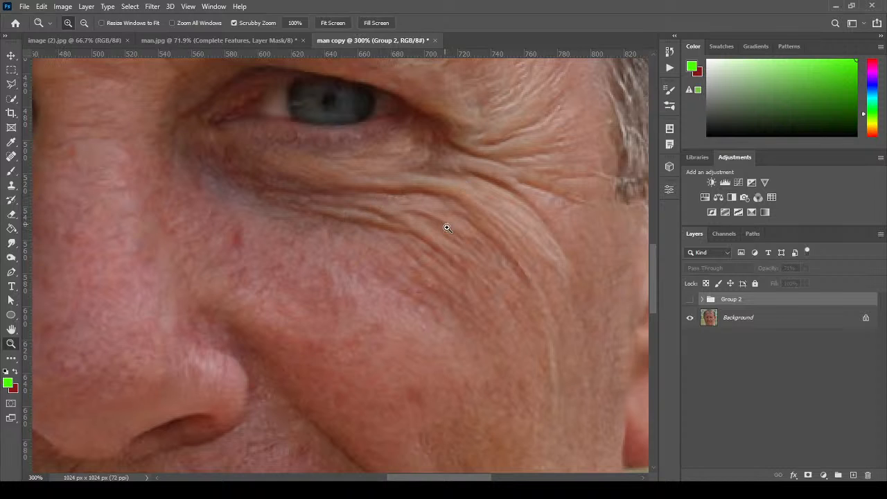
pyautogui.click(691, 301)
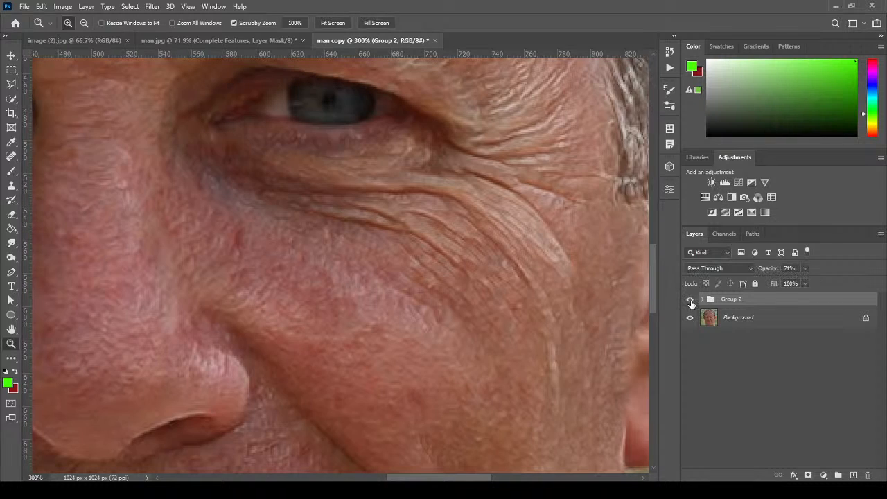
pyautogui.click(690, 301)
pyautogui.click(690, 301)
pyautogui.click(690, 301)
pyautogui.click(690, 301)
pyautogui.rightClick(343, 279)
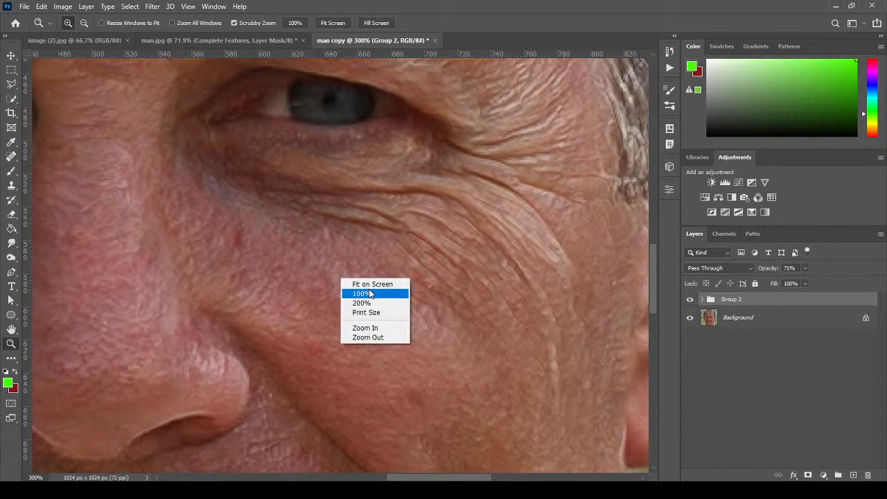
pyautogui.click(375, 287)
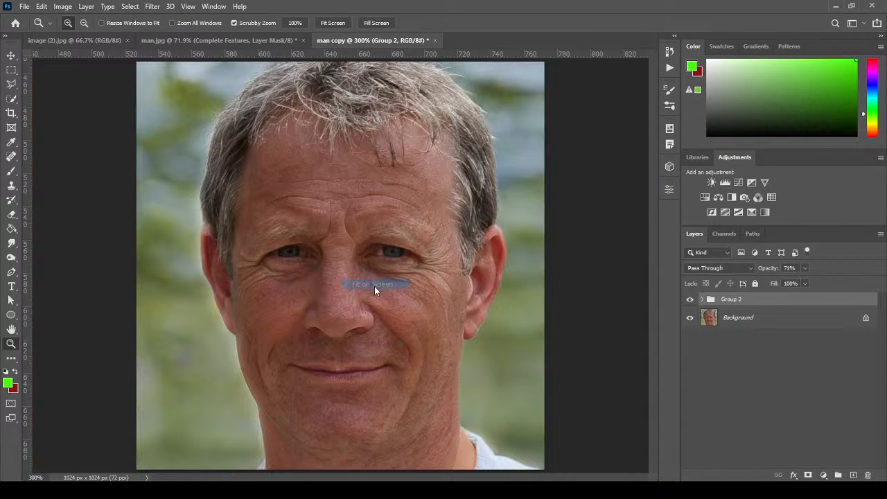
# Step: Add a layer mask to Group 2 and fill it with black
pyautogui.click(808, 475)
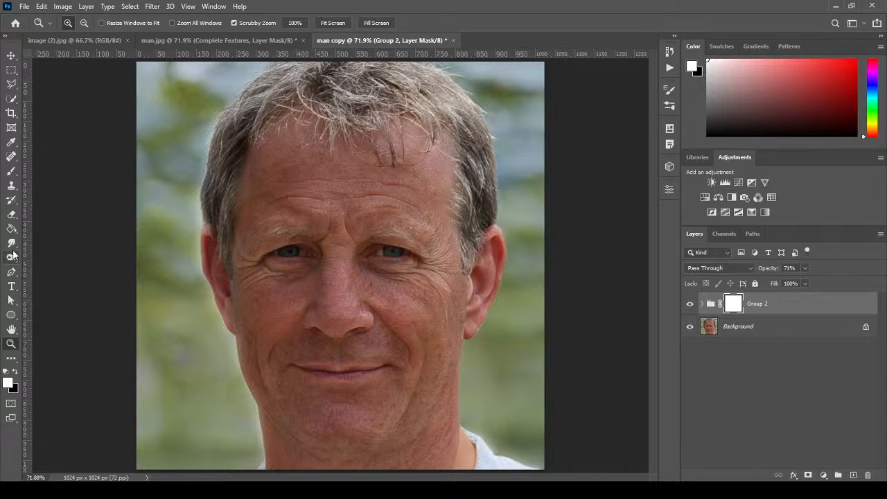
pyautogui.click(11, 228)
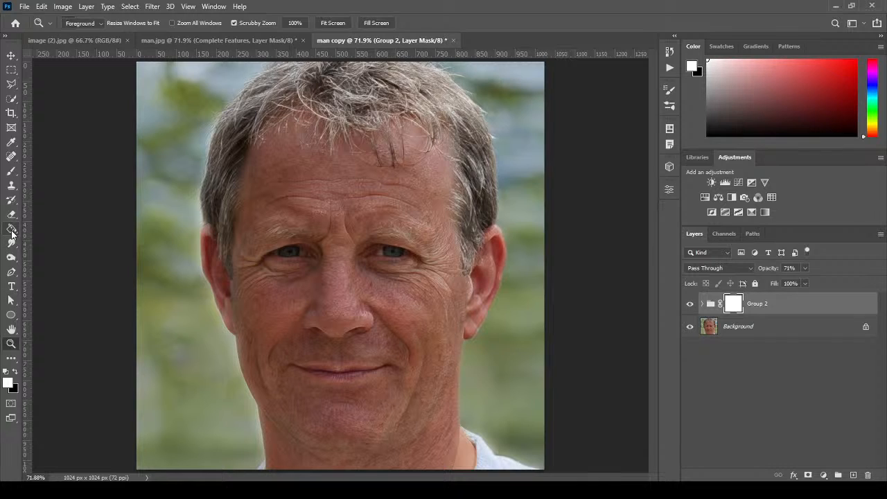
pyautogui.click(14, 372)
pyautogui.click(345, 312)
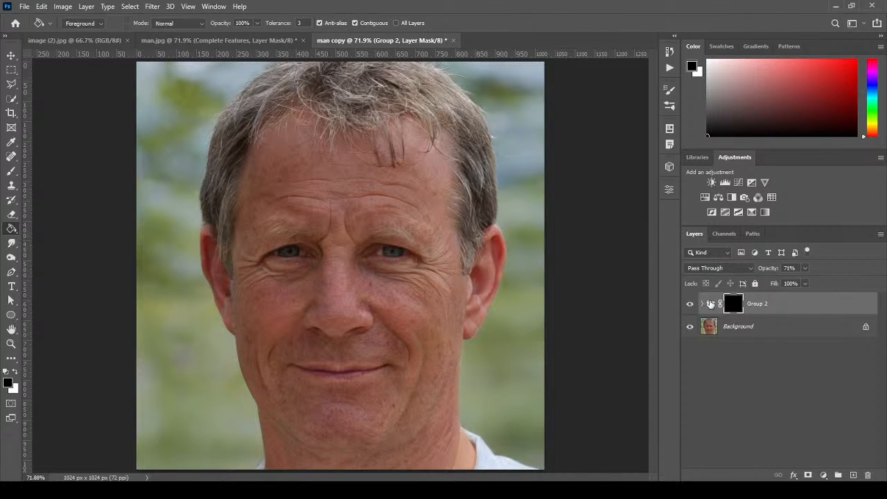
pyautogui.click(711, 303)
pyautogui.click(735, 305)
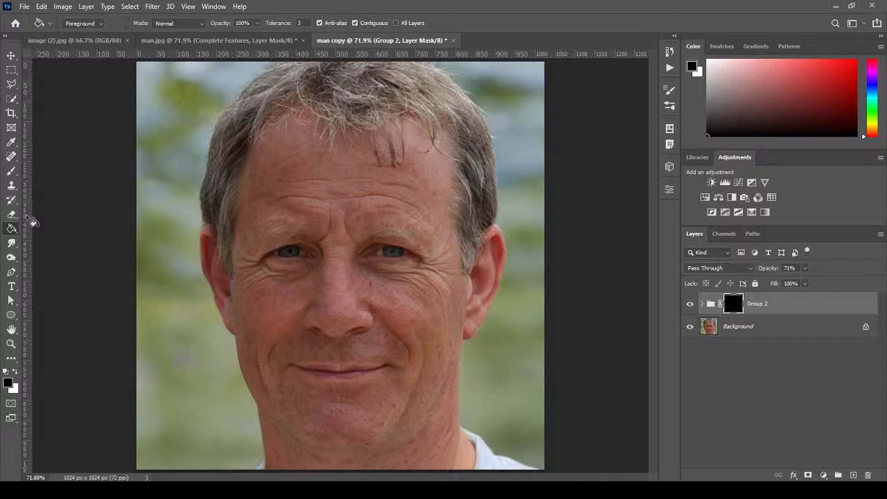
# Step: Paint white on the Group 2 mask over the face with a 250 px brush at 80% opacity and 25% flow
pyautogui.click(11, 172)
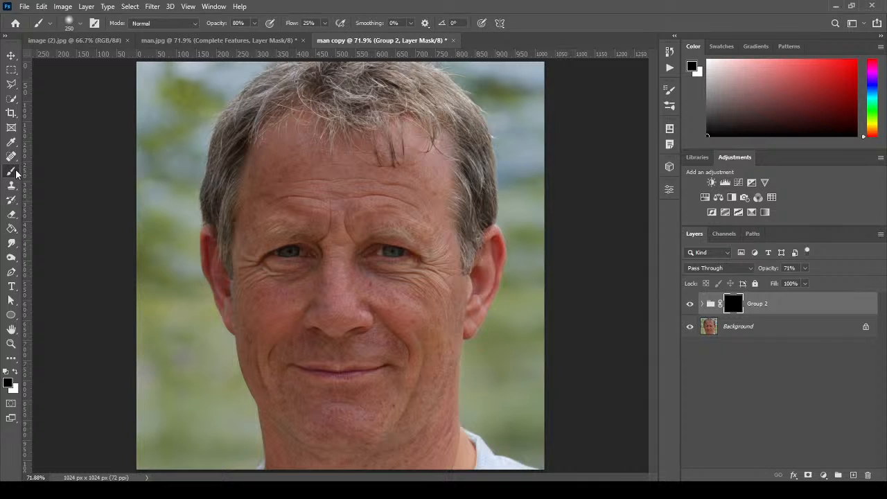
pyautogui.click(14, 372)
pyautogui.scroll(1, 434, 287)
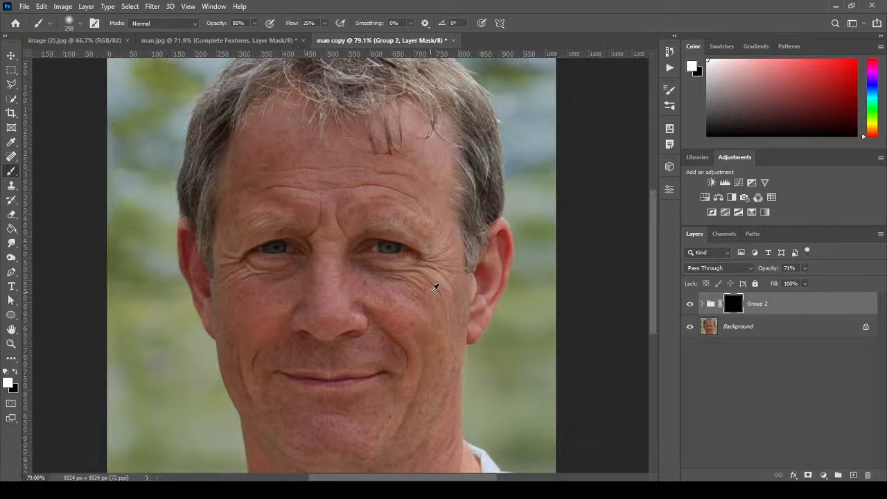
pyautogui.scroll(4, 434, 288)
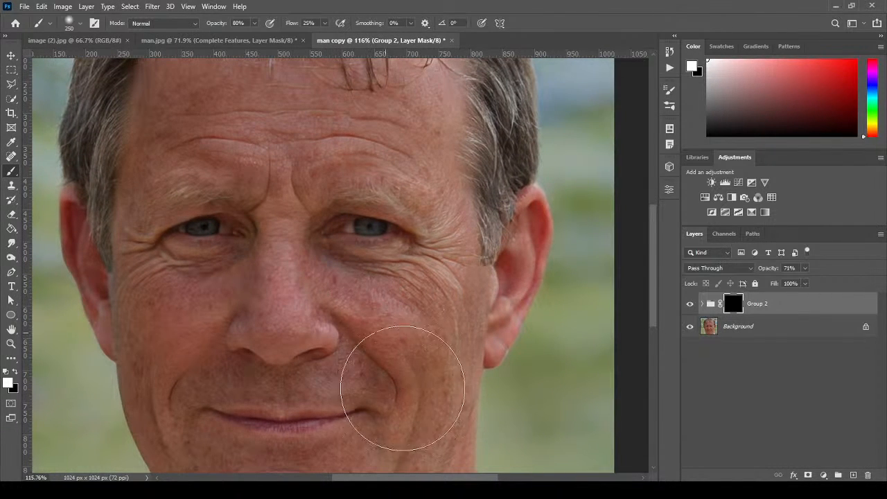
pyautogui.moveTo(406, 377); pyautogui.dragTo(395, 376)
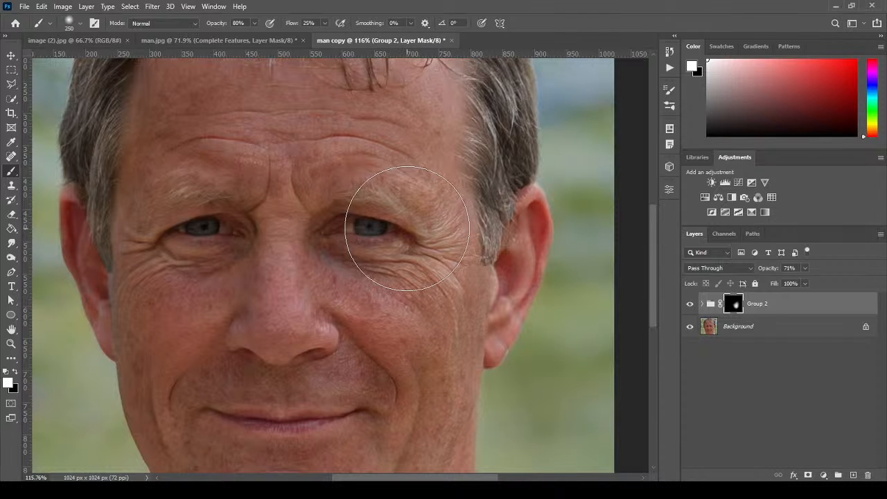
pyautogui.moveTo(367, 153)
pyautogui.mouseDown()
pyautogui.moveTo(225, 151)
pyautogui.moveTo(307, 133)
pyautogui.moveTo(196, 162)
pyautogui.moveTo(205, 156)
pyautogui.moveTo(151, 248)
pyautogui.moveTo(186, 305)
pyautogui.moveTo(152, 301)
pyautogui.moveTo(245, 306)
pyautogui.moveTo(274, 289)
pyautogui.moveTo(178, 340)
pyautogui.mouseUp()
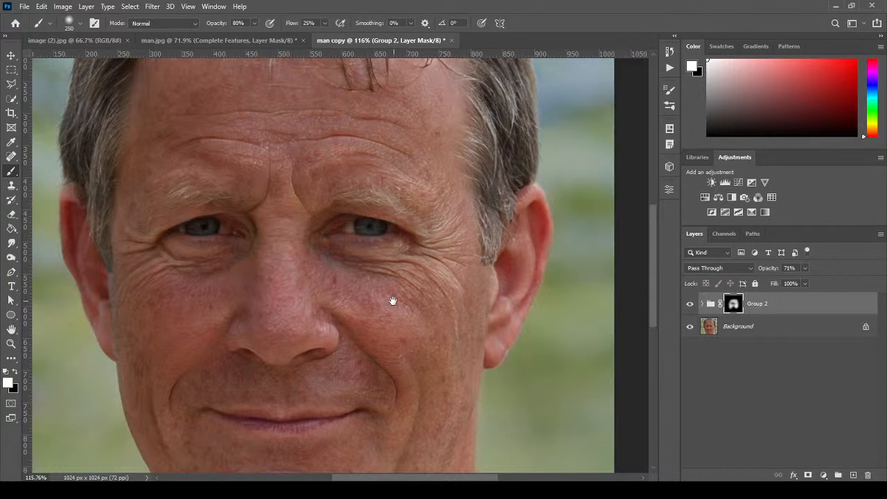
pyautogui.moveTo(392, 301); pyautogui.dragTo(376, 140)
pyautogui.moveTo(182, 316)
pyautogui.mouseDown()
pyautogui.moveTo(244, 357)
pyautogui.moveTo(217, 347)
pyautogui.moveTo(319, 349)
pyautogui.moveTo(225, 351)
pyautogui.moveTo(309, 350)
pyautogui.moveTo(375, 315)
pyautogui.moveTo(307, 394)
pyautogui.moveTo(394, 323)
pyautogui.moveTo(367, 414)
pyautogui.moveTo(397, 343)
pyautogui.moveTo(399, 431)
pyautogui.moveTo(418, 378)
pyautogui.mouseUp()
pyautogui.moveTo(238, 361)
pyautogui.mouseDown()
pyautogui.moveTo(188, 362)
pyautogui.moveTo(214, 419)
pyautogui.moveTo(281, 352)
pyautogui.moveTo(282, 306)
pyautogui.mouseUp()
# Step: Paint white on the Group 2 mask around the nostrils and smile lines with a 50 px brush
pyautogui.press('[')
pyautogui.press('[')
pyautogui.press('[')
pyautogui.press('[')
pyautogui.press('[')
pyautogui.press('[')
pyautogui.press('[')
pyautogui.press('[')
pyautogui.press('[')
pyautogui.press('[')
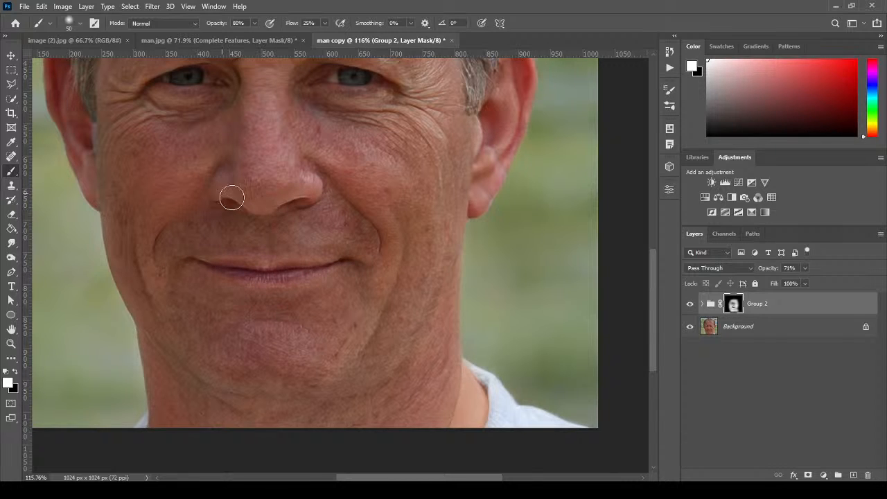
pyautogui.moveTo(395, 191); pyautogui.dragTo(398, 329)
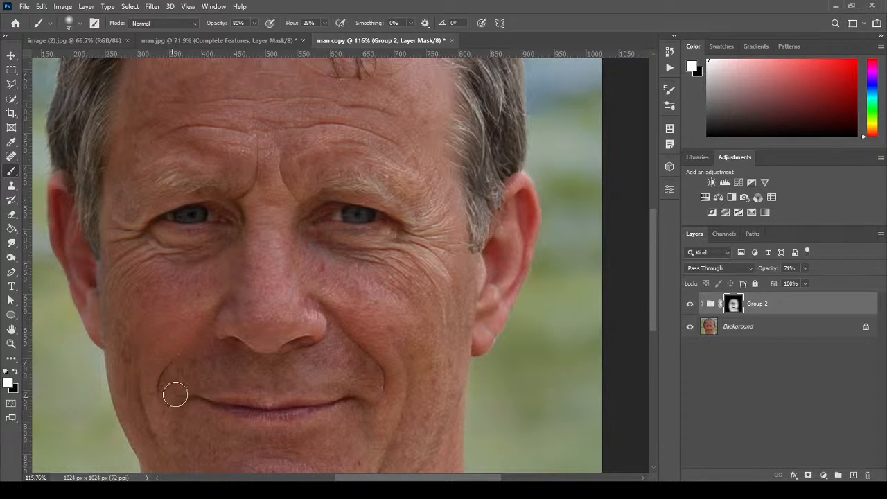
# Step: Build up white on the Group 2 mask under the eyes, on the brow and along the jaw with 100 px and 80 px brushes
pyautogui.press(']')
pyautogui.press(']')
pyautogui.press(']')
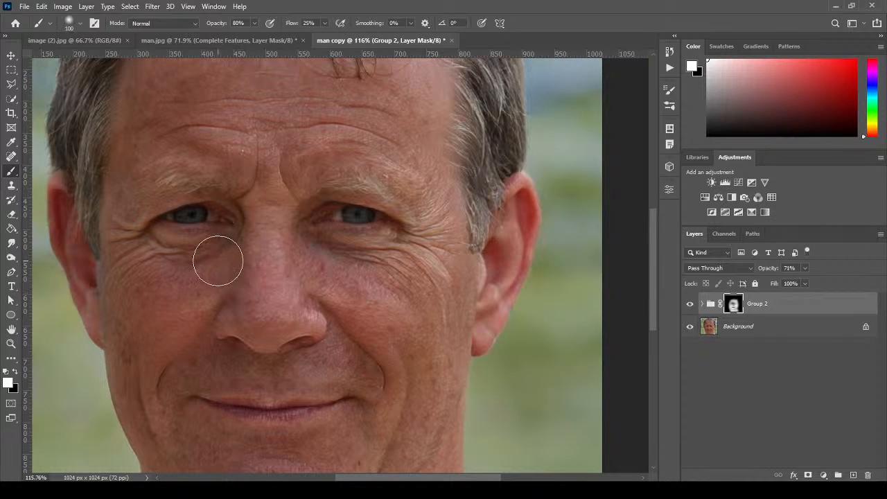
pyautogui.moveTo(195, 259)
pyautogui.mouseDown()
pyautogui.moveTo(136, 262)
pyautogui.moveTo(142, 246)
pyautogui.moveTo(120, 231)
pyautogui.moveTo(167, 256)
pyautogui.moveTo(156, 243)
pyautogui.moveTo(224, 245)
pyautogui.moveTo(236, 199)
pyautogui.moveTo(180, 180)
pyautogui.moveTo(131, 199)
pyautogui.moveTo(223, 177)
pyautogui.moveTo(309, 193)
pyautogui.moveTo(293, 206)
pyautogui.moveTo(325, 186)
pyautogui.moveTo(305, 192)
pyautogui.moveTo(347, 186)
pyautogui.moveTo(396, 194)
pyautogui.moveTo(457, 224)
pyautogui.moveTo(430, 221)
pyautogui.moveTo(421, 235)
pyautogui.moveTo(364, 246)
pyautogui.moveTo(301, 243)
pyautogui.moveTo(384, 266)
pyautogui.moveTo(370, 255)
pyautogui.moveTo(434, 300)
pyautogui.moveTo(419, 239)
pyautogui.moveTo(444, 212)
pyautogui.moveTo(418, 228)
pyautogui.moveTo(428, 196)
pyautogui.moveTo(282, 174)
pyautogui.moveTo(266, 140)
pyautogui.moveTo(242, 201)
pyautogui.moveTo(245, 188)
pyautogui.moveTo(290, 155)
pyautogui.moveTo(305, 203)
pyautogui.moveTo(288, 180)
pyautogui.moveTo(321, 245)
pyautogui.mouseUp()
pyautogui.moveTo(302, 192)
pyautogui.mouseDown()
pyautogui.moveTo(318, 288)
pyautogui.moveTo(514, 201)
pyautogui.moveTo(479, 176)
pyautogui.moveTo(493, 350)
pyautogui.moveTo(530, 307)
pyautogui.moveTo(537, 329)
pyautogui.moveTo(537, 299)
pyautogui.moveTo(533, 288)
pyautogui.moveTo(534, 337)
pyautogui.moveTo(496, 439)
pyautogui.moveTo(513, 380)
pyautogui.moveTo(515, 316)
pyautogui.moveTo(85, 283)
pyautogui.moveTo(85, 320)
pyautogui.moveTo(104, 381)
pyautogui.moveTo(125, 425)
pyautogui.moveTo(143, 437)
pyautogui.mouseUp()
pyautogui.moveTo(292, 188)
pyautogui.mouseDown()
pyautogui.moveTo(283, 341)
pyautogui.moveTo(363, 192)
pyautogui.mouseUp()
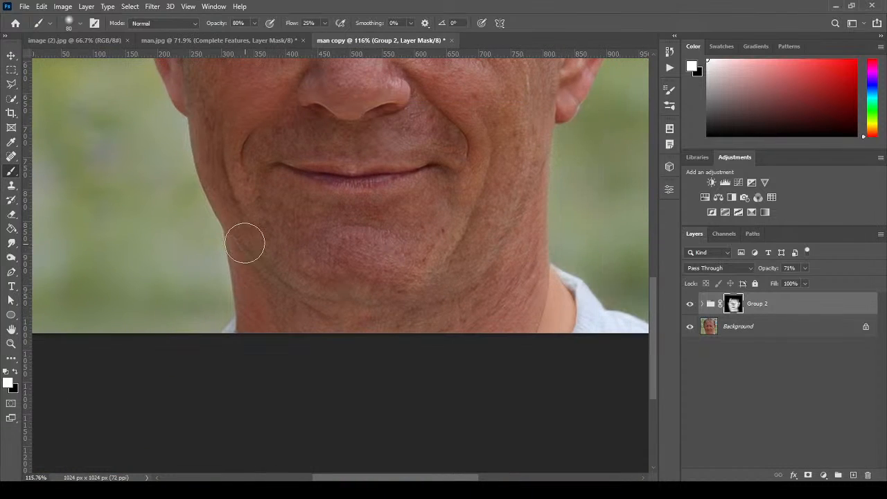
pyautogui.moveTo(244, 243)
pyautogui.mouseDown()
pyautogui.moveTo(264, 342)
pyautogui.moveTo(269, 268)
pyautogui.moveTo(363, 340)
pyautogui.moveTo(433, 294)
pyautogui.moveTo(343, 313)
pyautogui.moveTo(509, 303)
pyautogui.moveTo(506, 332)
pyautogui.moveTo(368, 357)
pyautogui.mouseUp()
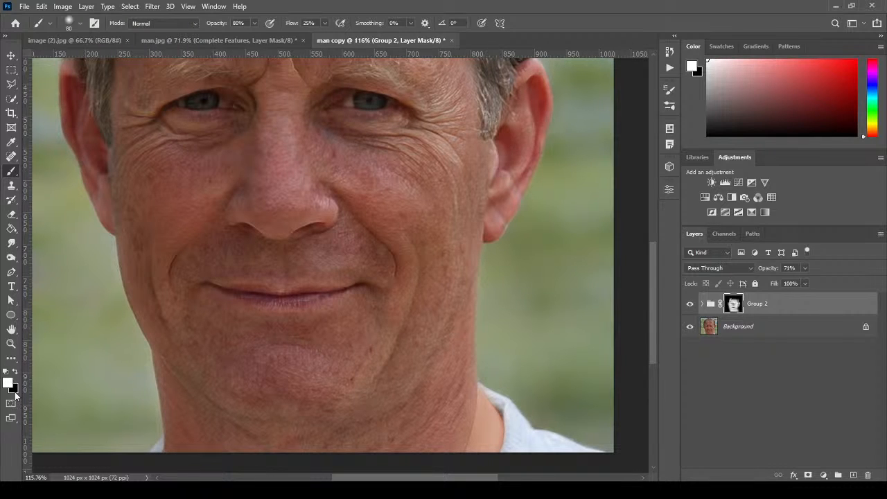
# Step: Paint white on the Group 2 mask over the lips with the 80 px brush
pyautogui.click(15, 373)
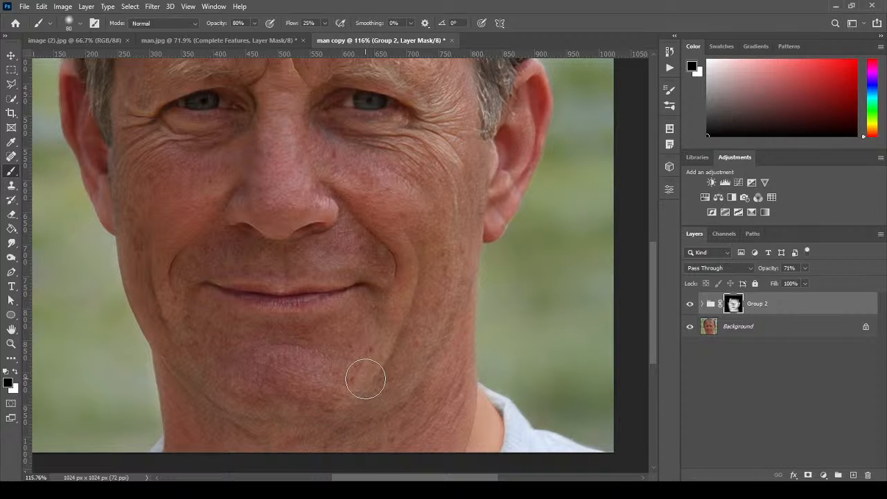
pyautogui.click(15, 373)
pyautogui.moveTo(353, 219); pyautogui.dragTo(347, 302)
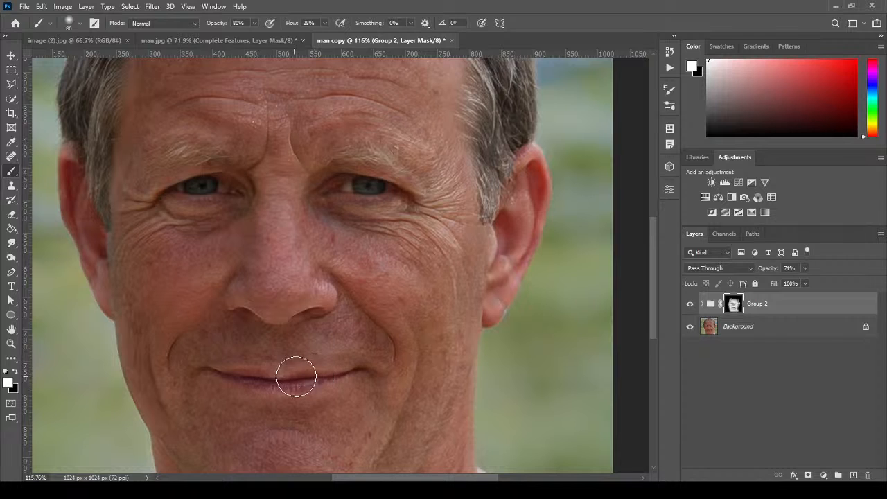
# Step: Inspect the Group 2 layer mask on its own and return to the portrait view
pyautogui.keyDown('alt'); pyautogui.click(733, 305); pyautogui.keyUp('alt')
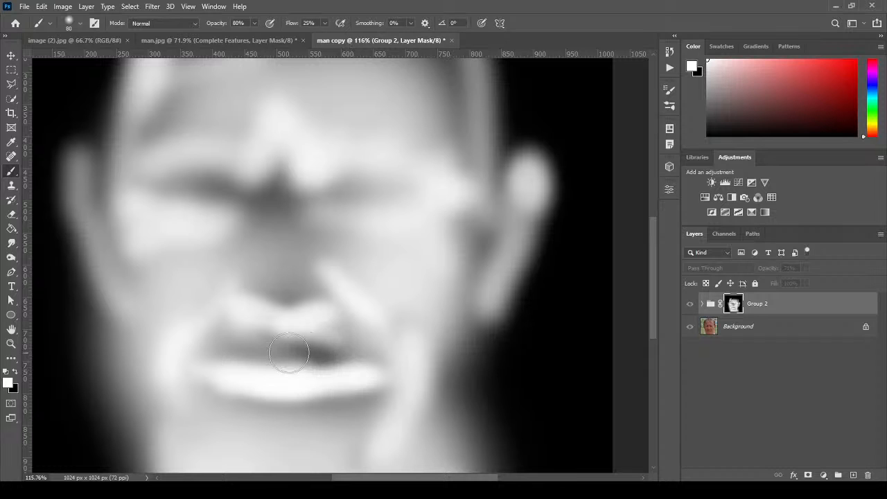
pyautogui.click(714, 306)
pyautogui.hotkey('ctrl', '0')
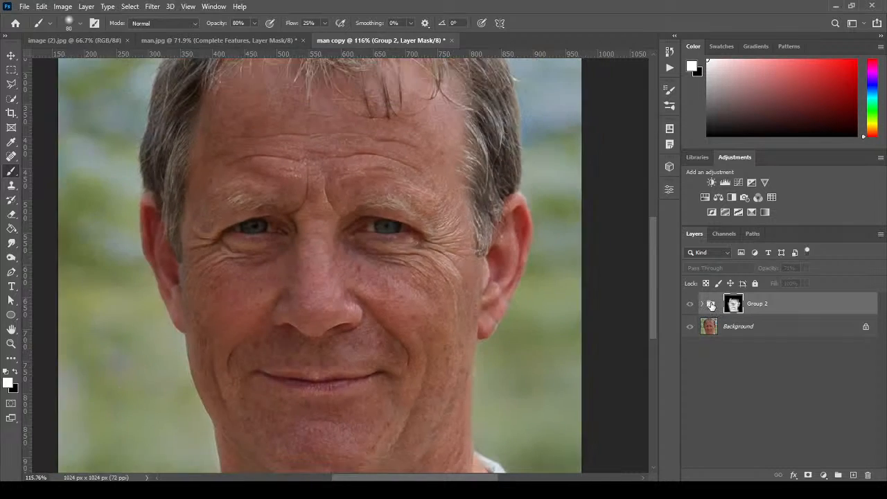
pyautogui.scroll(3, 350, 388)
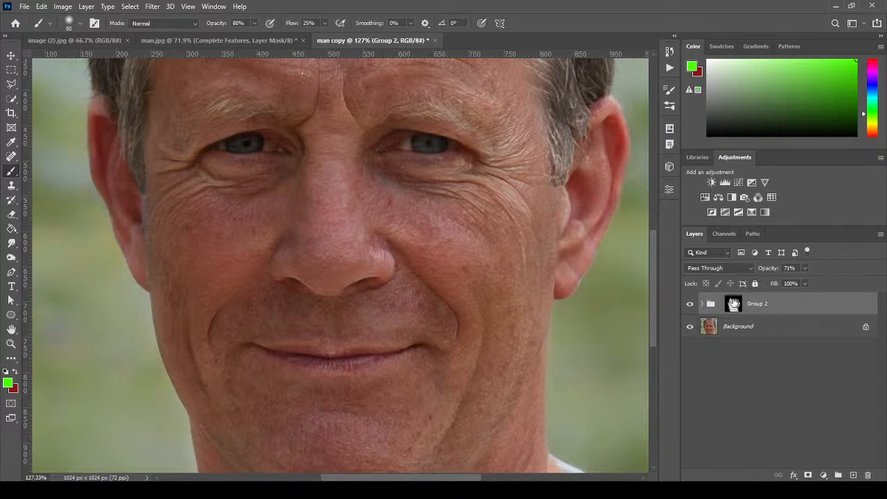
# Step: Refine the Group 2 mask over the nose with white and black strokes of the 80 px brush, ending with white as foreground color
pyautogui.click(733, 304)
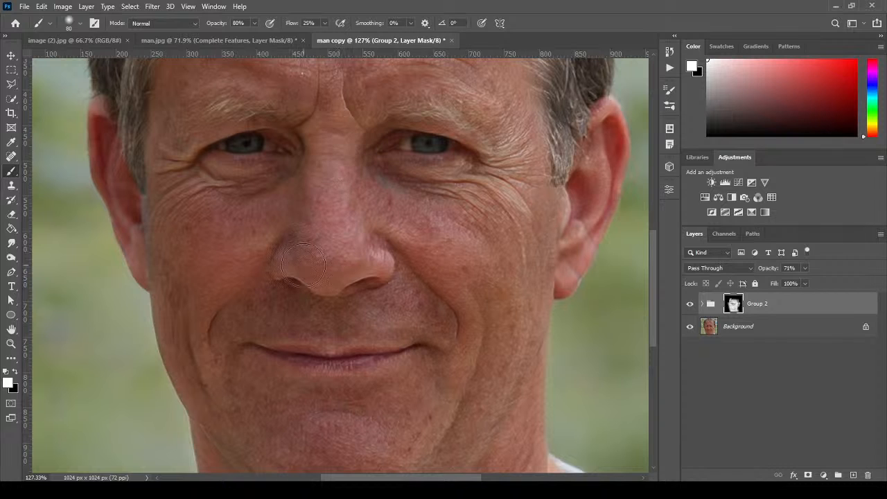
pyautogui.moveTo(302, 265)
pyautogui.mouseDown()
pyautogui.moveTo(319, 166)
pyautogui.moveTo(286, 248)
pyautogui.moveTo(338, 145)
pyautogui.moveTo(335, 223)
pyautogui.moveTo(358, 185)
pyautogui.moveTo(395, 262)
pyautogui.moveTo(365, 251)
pyautogui.mouseUp()
pyautogui.click(15, 373)
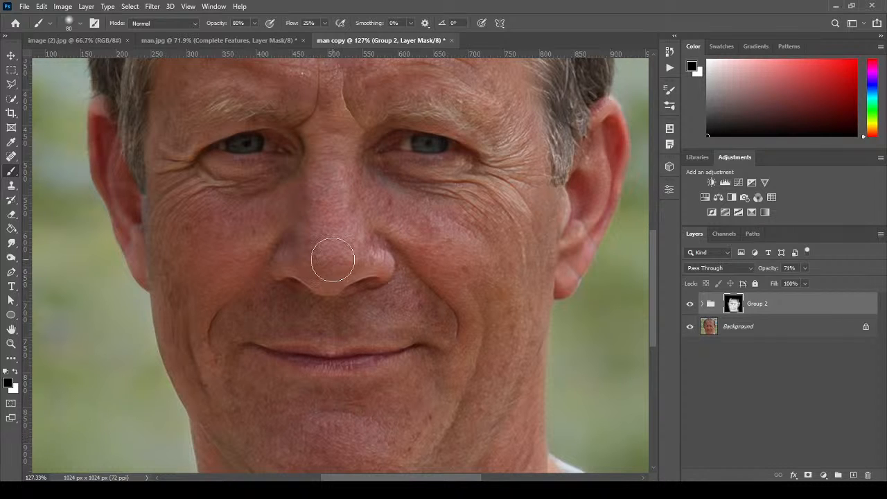
pyautogui.moveTo(332, 257)
pyautogui.mouseDown()
pyautogui.moveTo(373, 270)
pyautogui.moveTo(378, 261)
pyautogui.moveTo(396, 274)
pyautogui.moveTo(339, 221)
pyautogui.moveTo(331, 171)
pyautogui.moveTo(320, 259)
pyautogui.moveTo(324, 247)
pyautogui.moveTo(297, 270)
pyautogui.moveTo(355, 241)
pyautogui.moveTo(351, 257)
pyautogui.moveTo(377, 264)
pyautogui.moveTo(365, 253)
pyautogui.moveTo(346, 170)
pyautogui.moveTo(352, 271)
pyautogui.moveTo(335, 236)
pyautogui.moveTo(318, 133)
pyautogui.moveTo(345, 240)
pyautogui.moveTo(384, 261)
pyautogui.moveTo(295, 259)
pyautogui.mouseUp()
pyautogui.moveTo(655, 303); pyautogui.dragTo(658, 265)
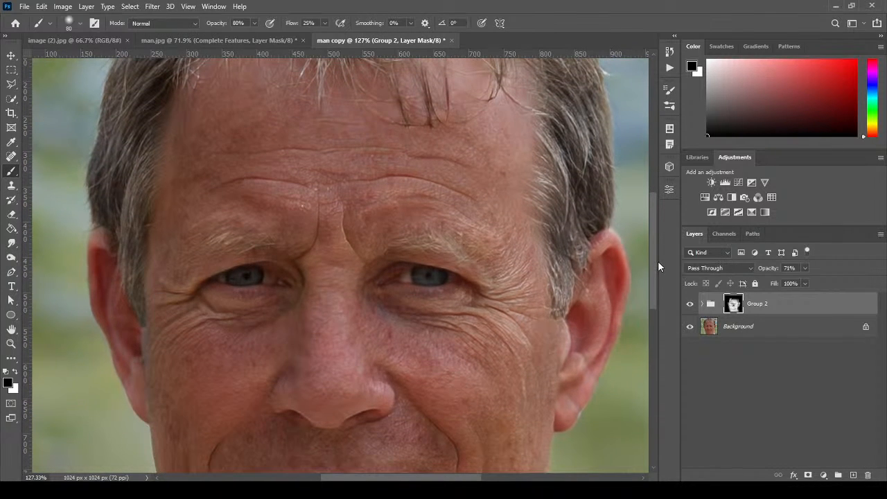
pyautogui.click(15, 372)
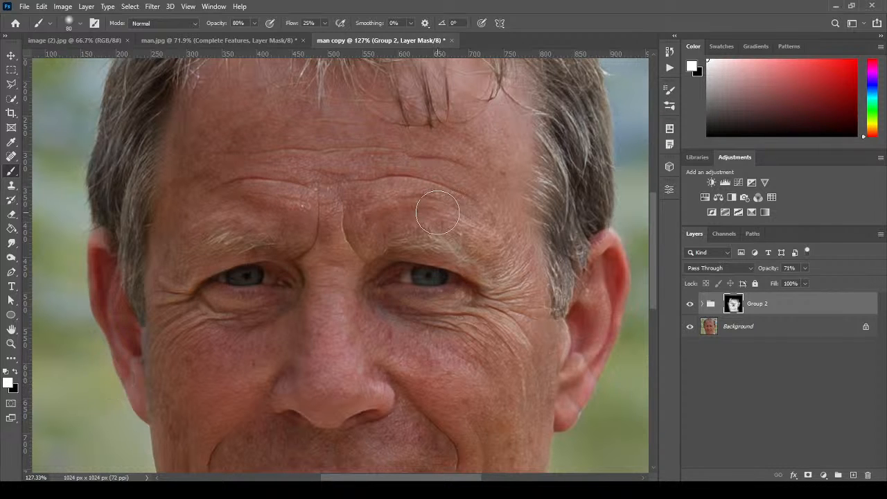
# Step: Compare the whole portrait with Group 2 hidden and shown, leaving the group visible
pyautogui.scroll(-3, 388, 210)
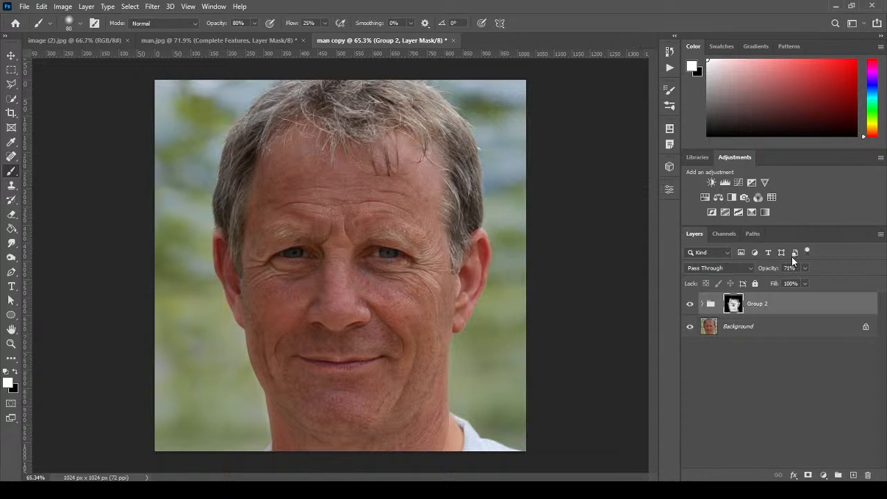
pyautogui.click(691, 307)
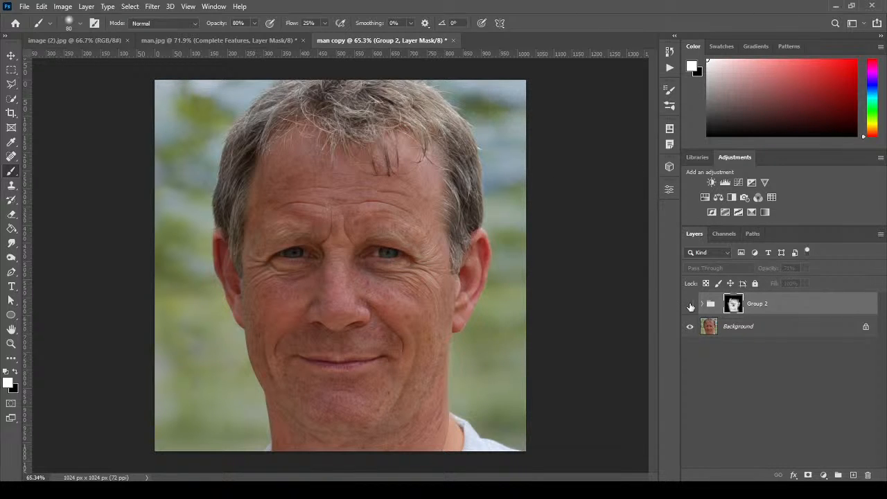
pyautogui.click(690, 307)
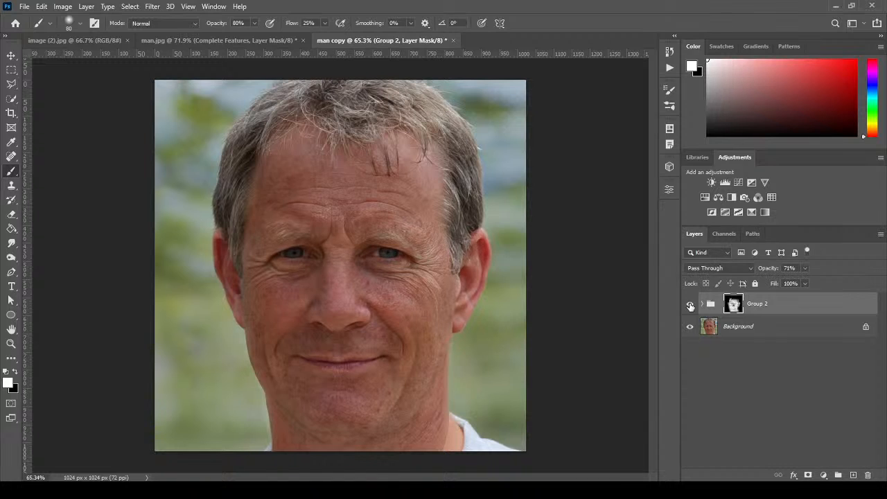
pyautogui.click(690, 307)
pyautogui.click(691, 306)
pyautogui.click(690, 307)
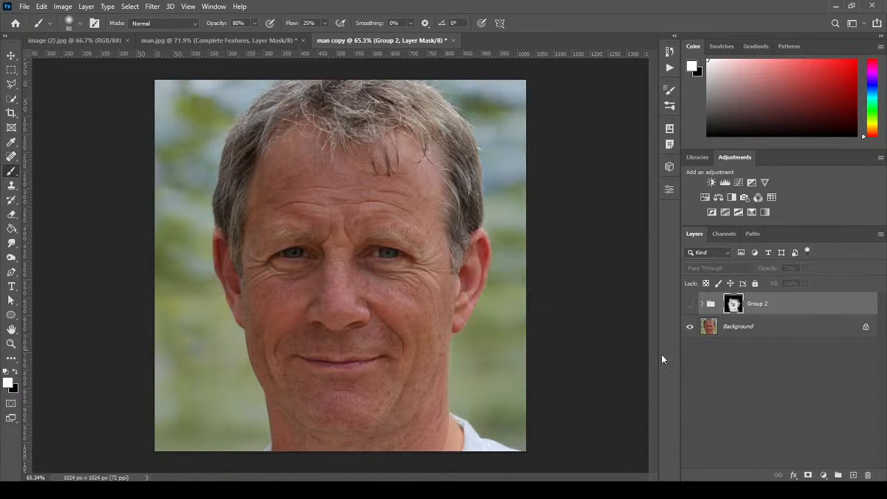
pyautogui.click(690, 307)
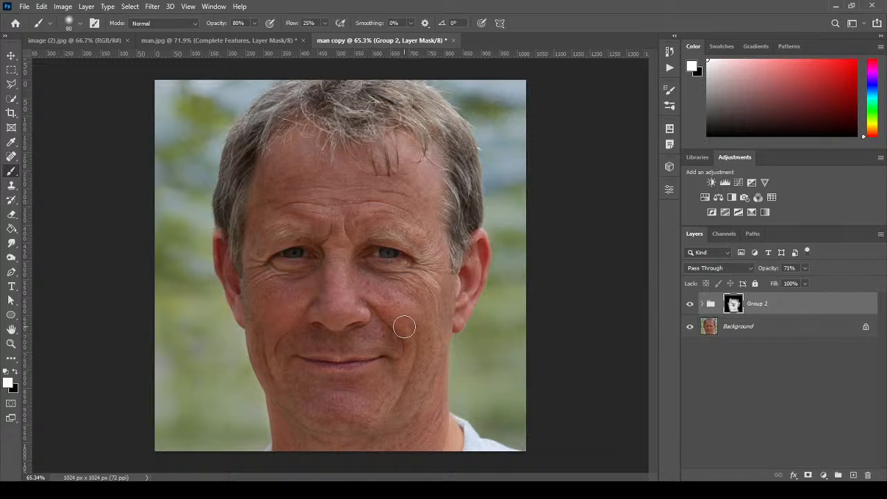
# Step: Duplicate the Background layer
pyautogui.click(790, 329)
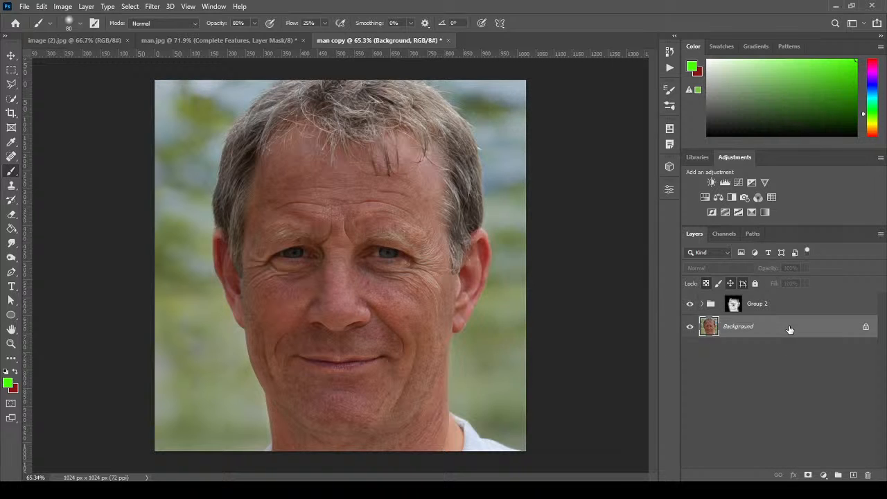
pyautogui.moveTo(789, 329); pyautogui.dragTo(851, 466)
pyautogui.moveTo(851, 473); pyautogui.dragTo(853, 475)
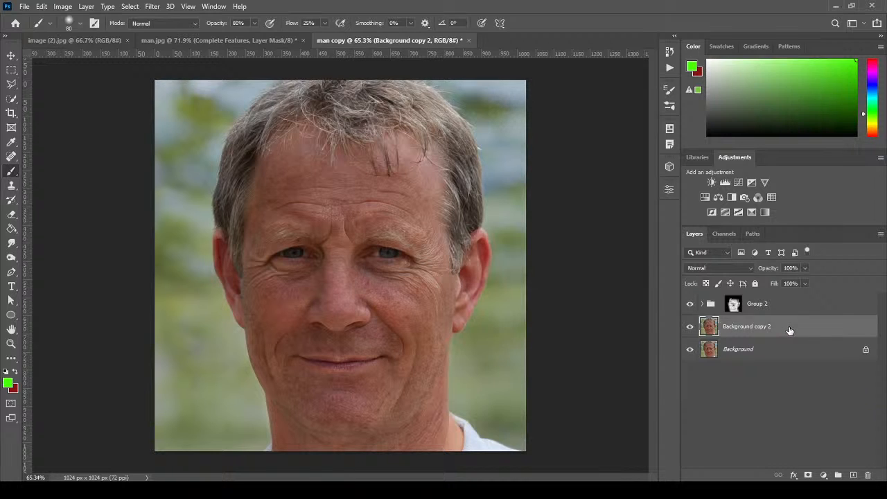
# Step: Darken the background copy with a legacy Brightness/Contrast adjustment, lowering the brightness and setting contrast to 42
pyautogui.click(63, 7)
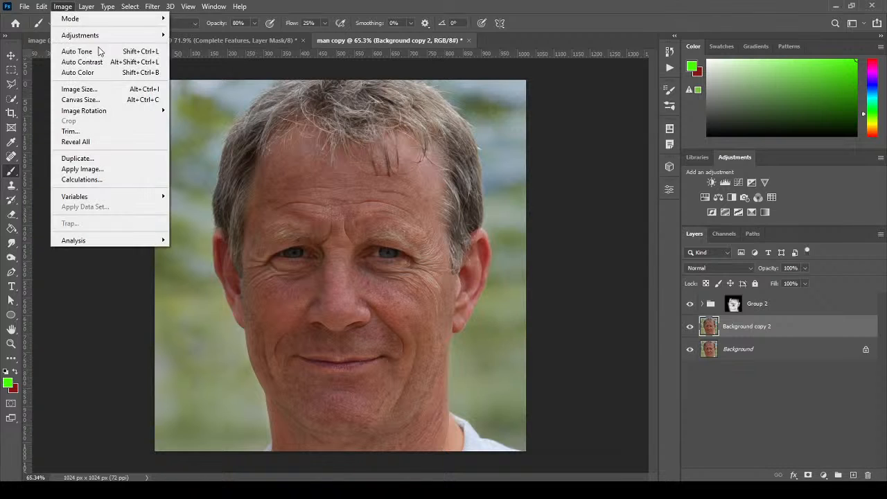
pyautogui.moveTo(100, 36)
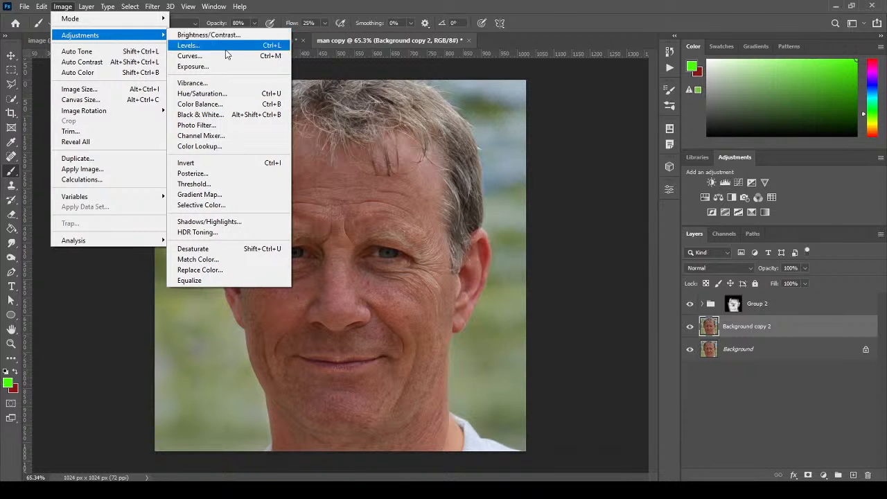
pyautogui.click(224, 34)
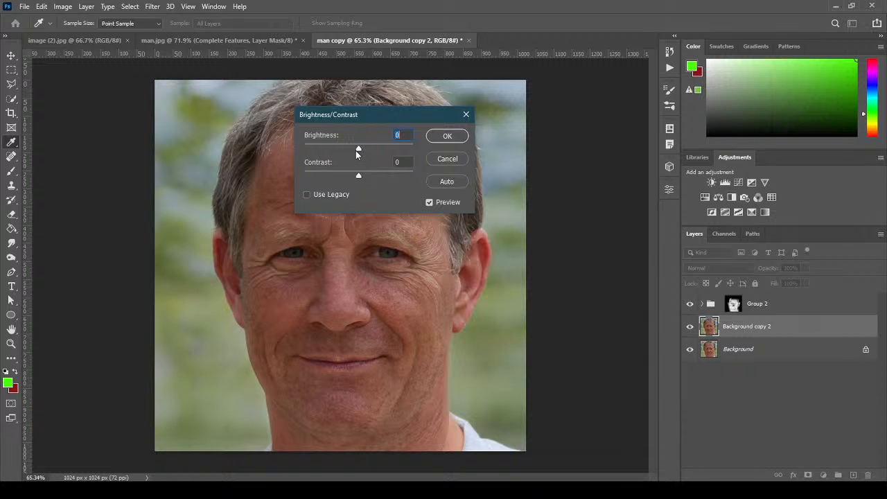
pyautogui.moveTo(356, 151); pyautogui.dragTo(313, 145)
pyautogui.moveTo(361, 177); pyautogui.dragTo(394, 181)
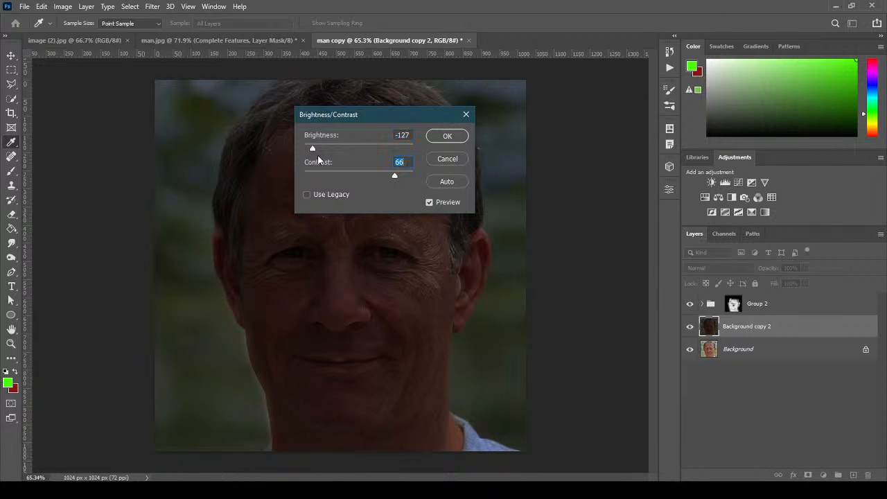
pyautogui.click(307, 195)
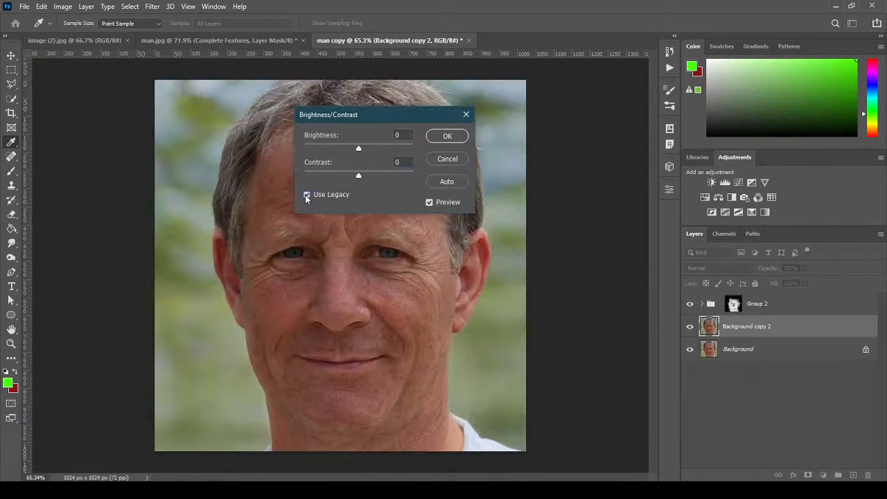
pyautogui.moveTo(357, 150); pyautogui.dragTo(320, 149)
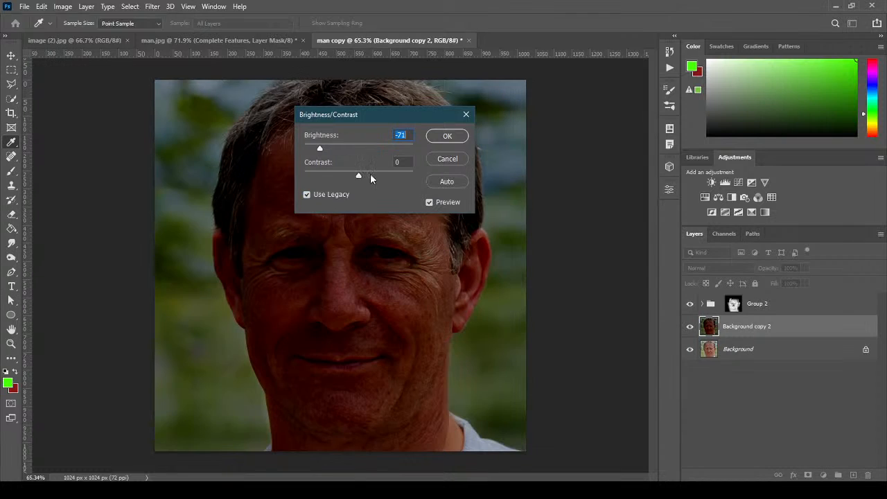
pyautogui.moveTo(370, 174)
pyautogui.mouseDown()
pyautogui.moveTo(400, 177)
pyautogui.moveTo(381, 181)
pyautogui.mouseUp()
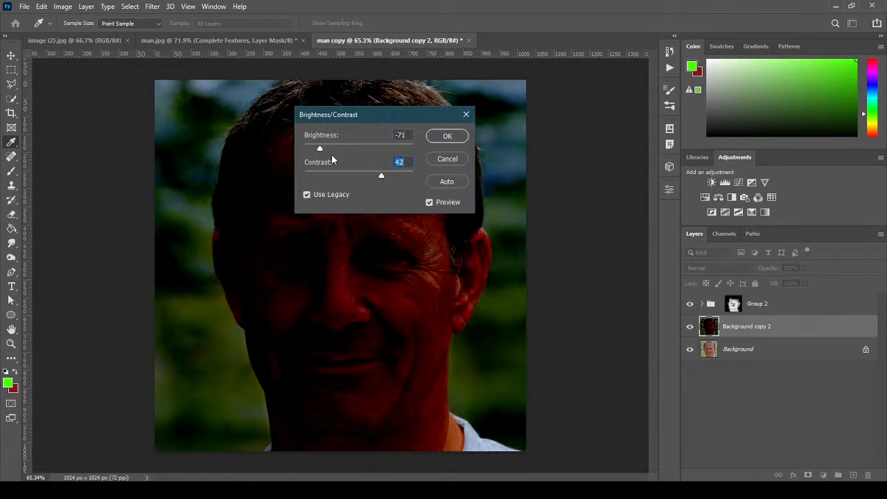
pyautogui.moveTo(327, 148); pyautogui.dragTo(340, 151)
pyautogui.click(446, 136)
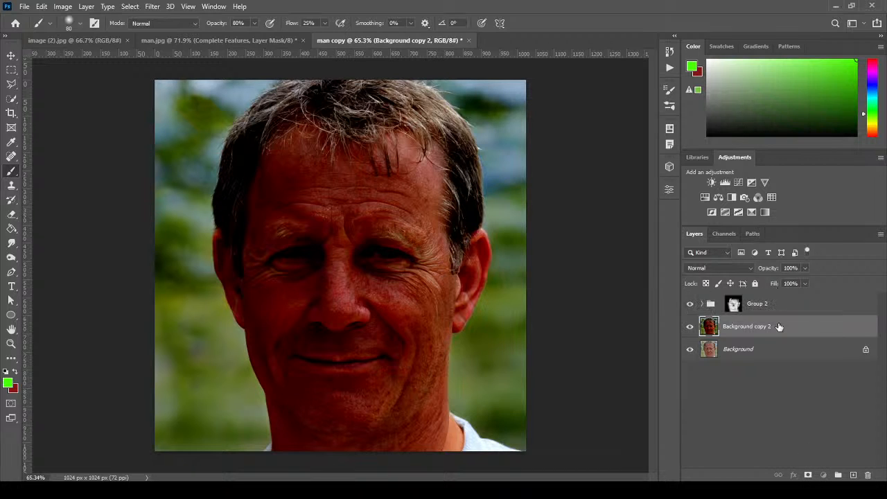
# Step: Place the darkened copy above Group 2 and give it a layer mask filled with black
pyautogui.moveTo(782, 323); pyautogui.dragTo(786, 298)
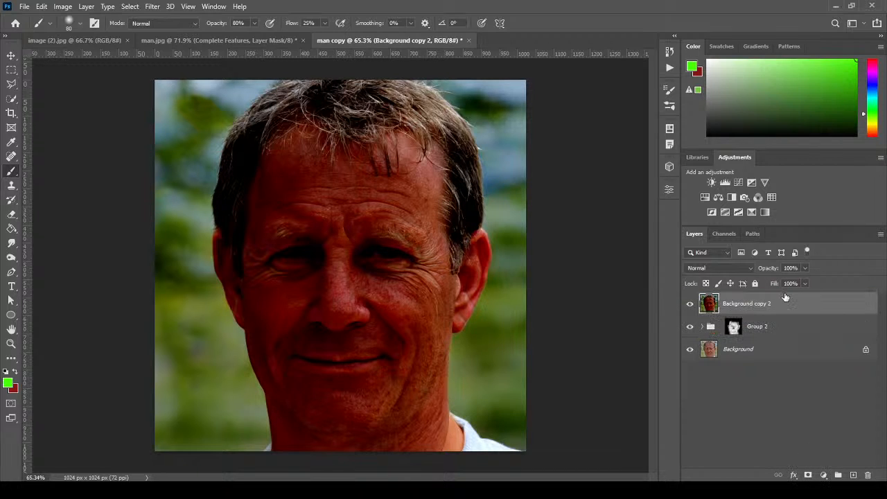
pyautogui.click(807, 476)
pyautogui.click(10, 231)
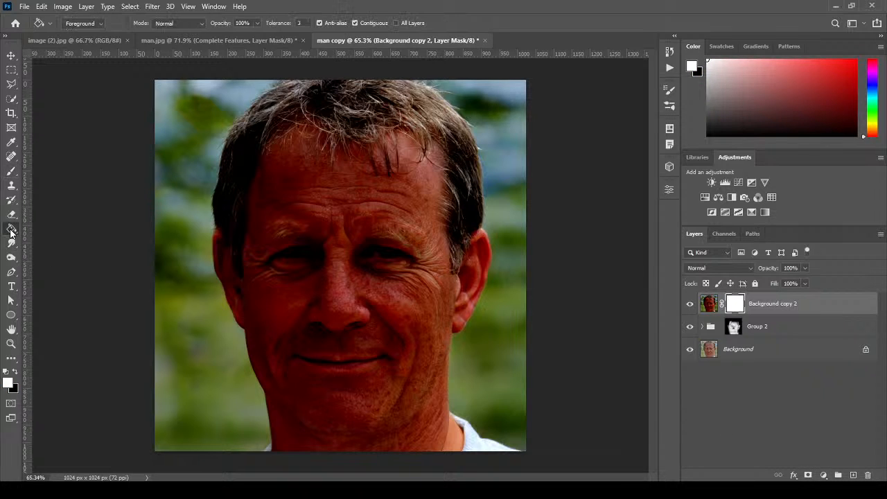
pyautogui.click(17, 372)
pyautogui.click(424, 214)
# Step: Paint Background copy 2's black mask with a white soft brush of size 250 over the background beside the hair in the upper-left image area
pyautogui.click(707, 303)
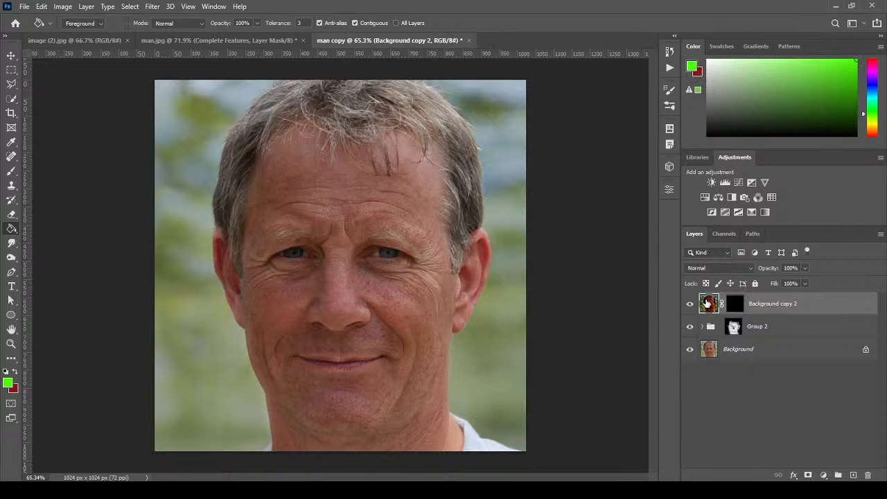
pyautogui.click(734, 304)
pyautogui.click(12, 172)
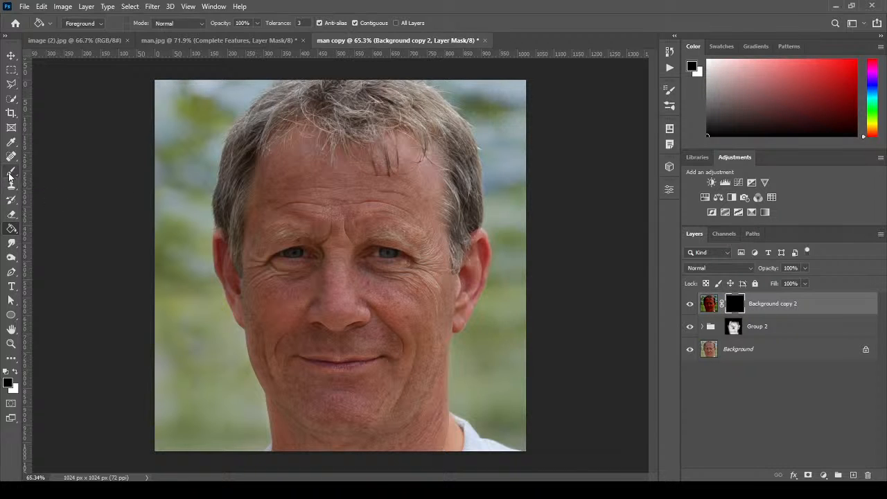
pyautogui.click(13, 372)
pyautogui.press(']')
pyautogui.press(']')
pyautogui.press(']')
pyautogui.press(']')
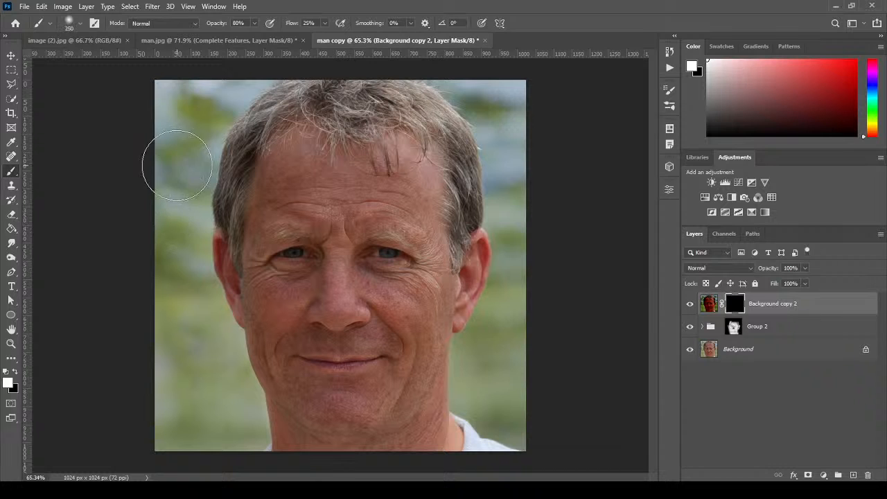
pyautogui.moveTo(177, 165)
pyautogui.mouseDown()
pyautogui.moveTo(185, 131)
pyautogui.moveTo(170, 142)
pyautogui.moveTo(184, 115)
pyautogui.mouseUp()
# Step: Enlarge the brush to 400 and paint the rest of the background white on the mask, down both sides of the head
pyautogui.press(']')
pyautogui.press(']')
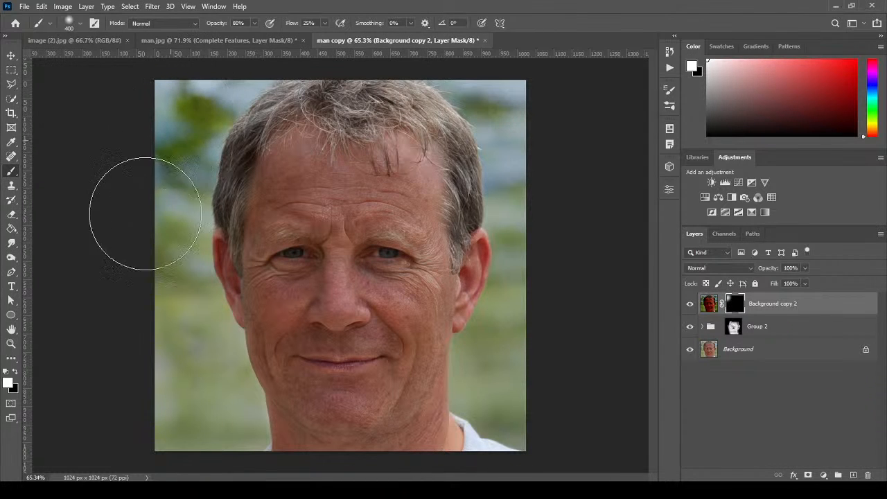
pyautogui.moveTo(146, 213)
pyautogui.mouseDown()
pyautogui.moveTo(149, 282)
pyautogui.moveTo(163, 208)
pyautogui.moveTo(170, 357)
pyautogui.moveTo(186, 353)
pyautogui.moveTo(186, 343)
pyautogui.moveTo(192, 351)
pyautogui.moveTo(199, 426)
pyautogui.moveTo(224, 439)
pyautogui.moveTo(209, 432)
pyautogui.moveTo(181, 364)
pyautogui.moveTo(167, 449)
pyautogui.mouseUp()
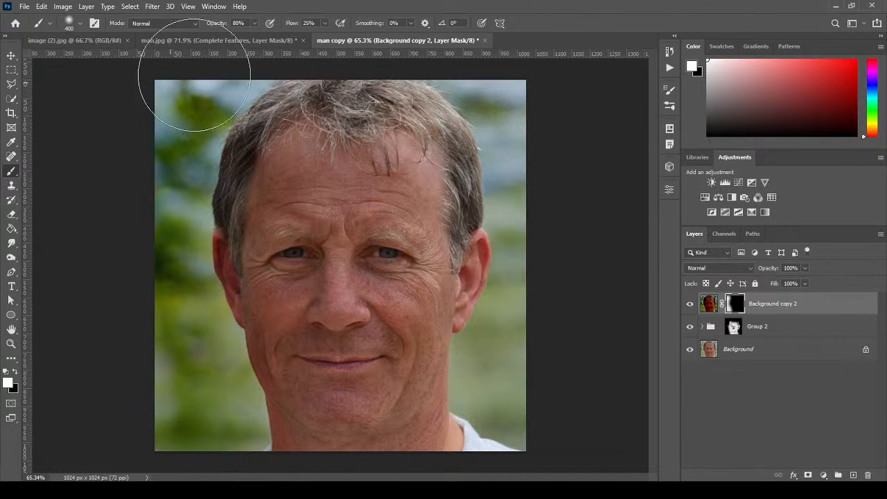
pyautogui.moveTo(531, 79)
pyautogui.mouseDown()
pyautogui.moveTo(566, 105)
pyautogui.moveTo(514, 95)
pyautogui.moveTo(537, 185)
pyautogui.moveTo(527, 210)
pyautogui.moveTo(536, 208)
pyautogui.moveTo(548, 232)
pyautogui.moveTo(543, 300)
pyautogui.moveTo(522, 359)
pyautogui.moveTo(509, 360)
pyautogui.moveTo(499, 382)
pyautogui.moveTo(544, 426)
pyautogui.moveTo(515, 401)
pyautogui.moveTo(584, 433)
pyautogui.moveTo(523, 390)
pyautogui.moveTo(505, 363)
pyautogui.moveTo(514, 396)
pyautogui.moveTo(553, 430)
pyautogui.moveTo(536, 95)
pyautogui.mouseUp()
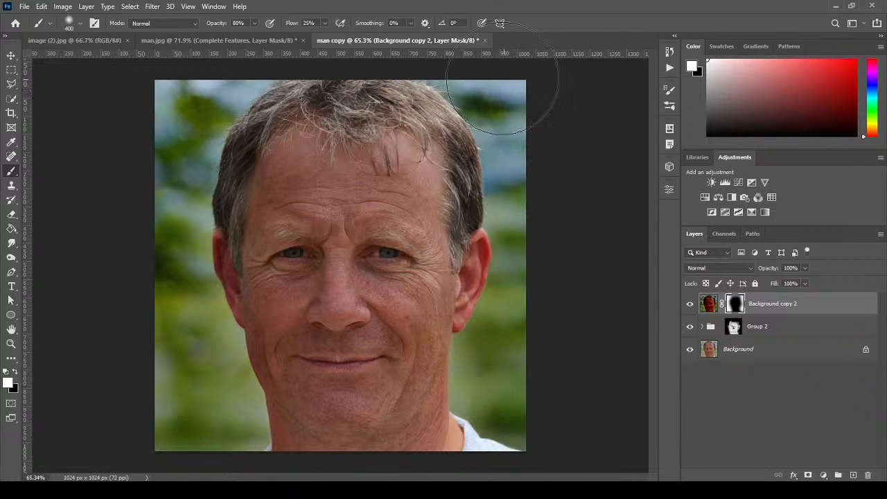
pyautogui.moveTo(176, 382)
pyautogui.mouseDown()
pyautogui.moveTo(196, 357)
pyautogui.moveTo(186, 344)
pyautogui.moveTo(201, 442)
pyautogui.moveTo(196, 404)
pyautogui.moveTo(219, 452)
pyautogui.moveTo(210, 409)
pyautogui.moveTo(222, 472)
pyautogui.moveTo(193, 335)
pyautogui.moveTo(174, 436)
pyautogui.moveTo(157, 386)
pyautogui.mouseUp()
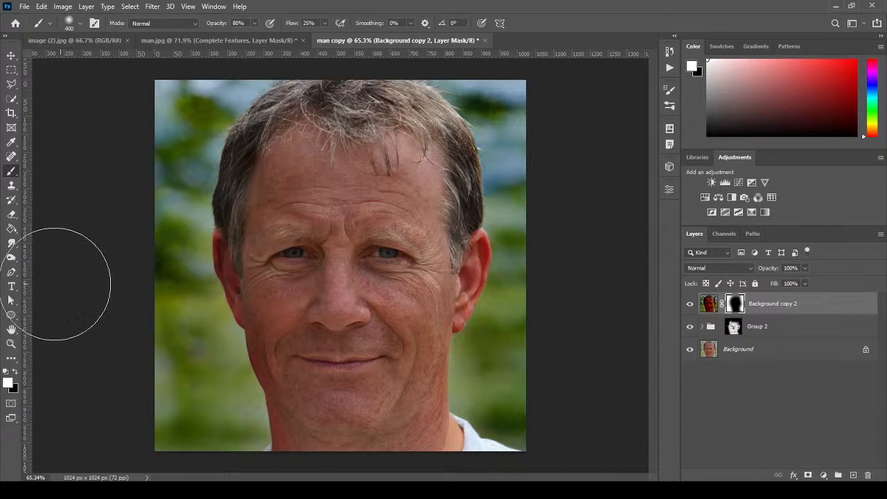
# Step: Paint black on the mask with a brush of size 90 and 80 to clear the darkening from the face's edges, finishing at brush size 300
pyautogui.click(15, 373)
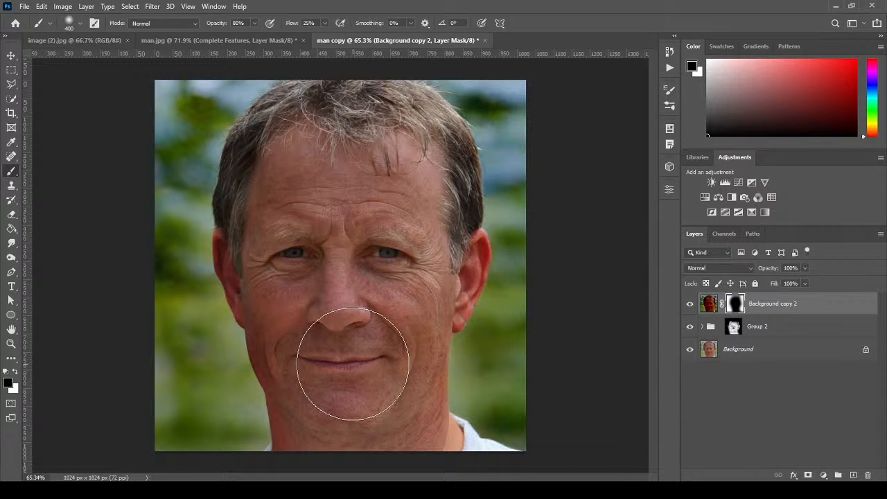
pyautogui.press('[')
pyautogui.press('[')
pyautogui.press('[')
pyautogui.press('[')
pyautogui.press('[')
pyautogui.press('[')
pyautogui.press('[')
pyautogui.press('[')
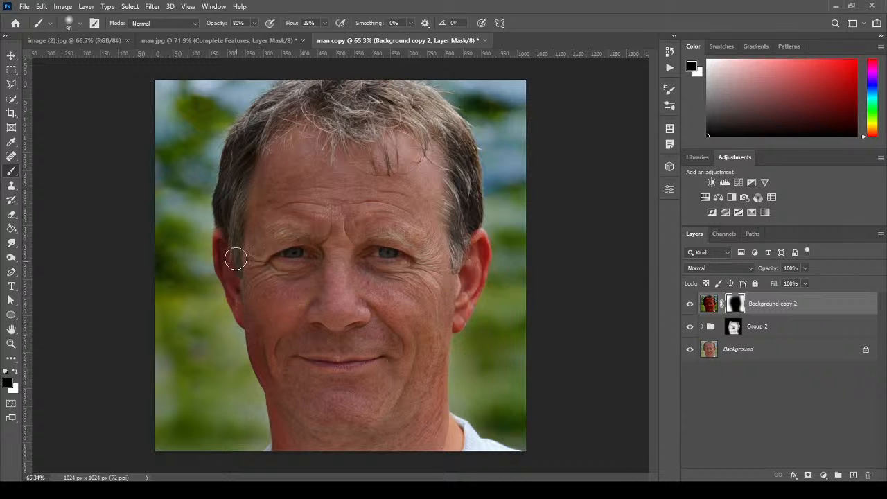
pyautogui.press('[')
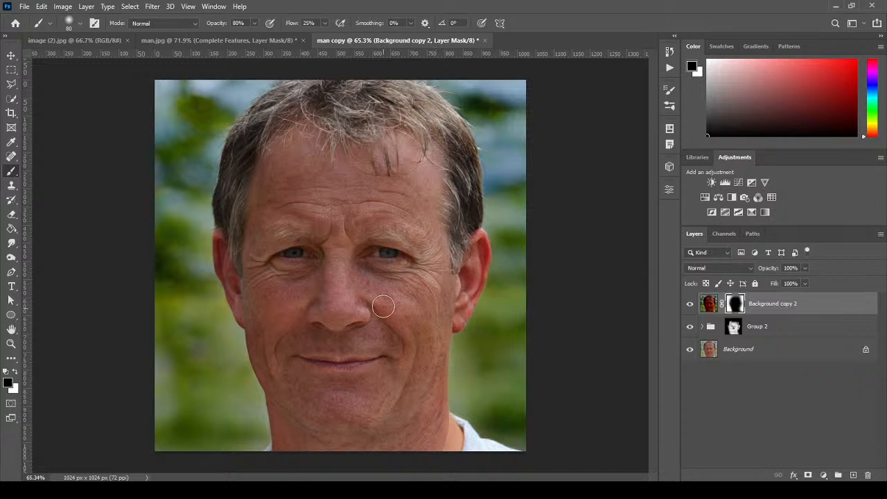
pyautogui.press(']')
pyautogui.press(']')
pyautogui.press(']')
pyautogui.press(']')
pyautogui.press(']')
pyautogui.press(']')
pyautogui.press(']')
pyautogui.press(']')
# Step: Raise Group 2's opacity to 100% and compare the portrait with the group hidden and shown, leaving it visible
pyautogui.click(691, 334)
pyautogui.click(689, 303)
pyautogui.click(778, 327)
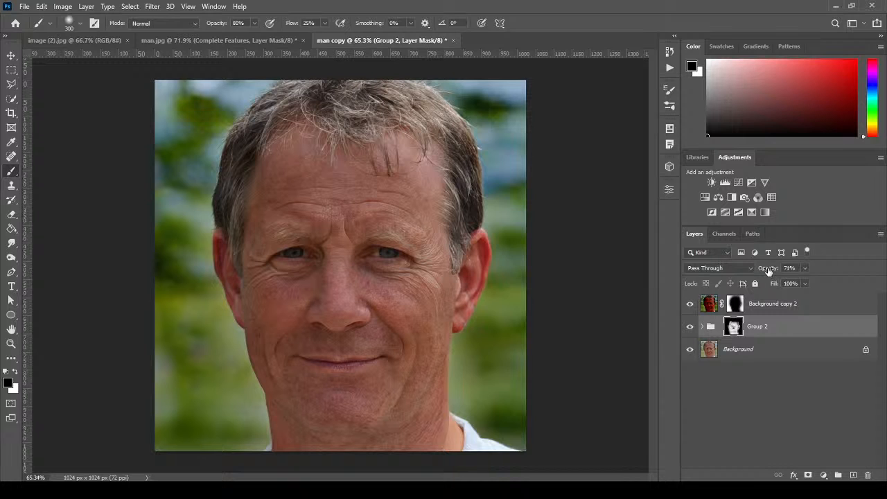
pyautogui.moveTo(768, 271); pyautogui.dragTo(793, 271)
pyautogui.click(733, 327)
pyautogui.click(690, 329)
pyautogui.click(691, 327)
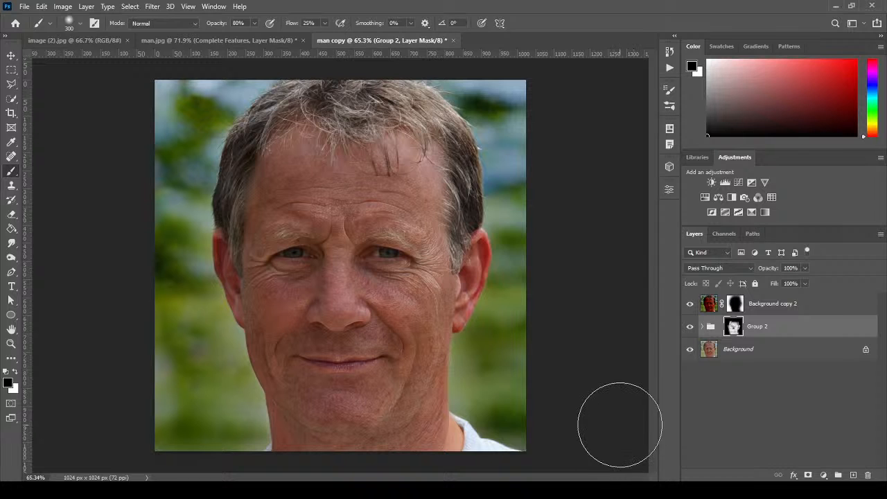
# Step: Close the man copy and man.jpg documents without saving either one
pyautogui.click(454, 41)
pyautogui.click(439, 188)
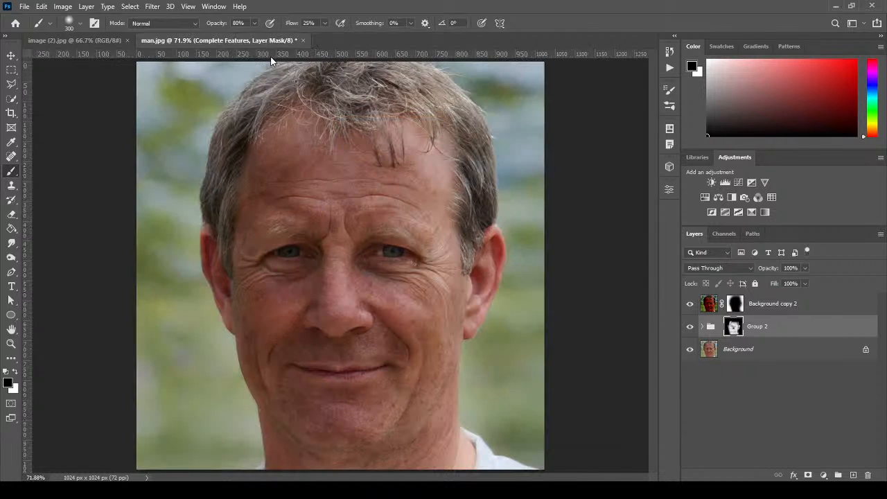
pyautogui.click(301, 41)
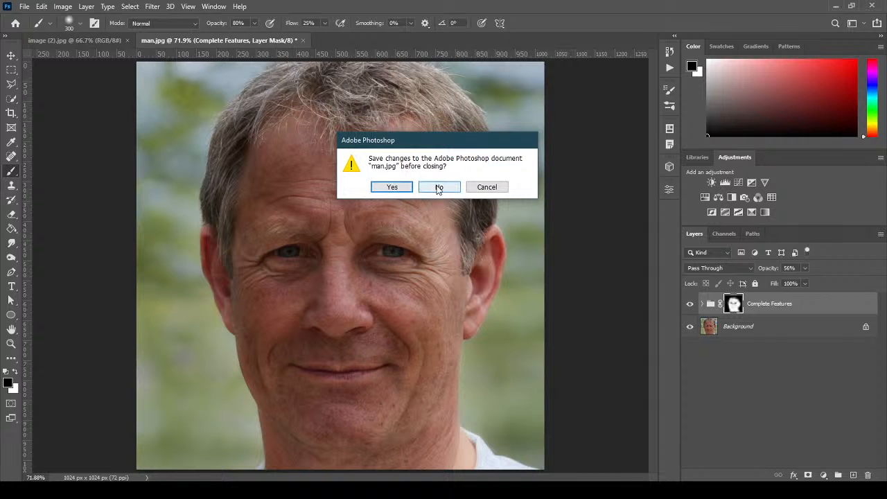
pyautogui.click(440, 187)
# Step: Duplicate the Background layer of image (2).jpg and generate a normal map on the copy with Invert Height on, blur 0.2 and detail scale 120%
pyautogui.click(11, 343)
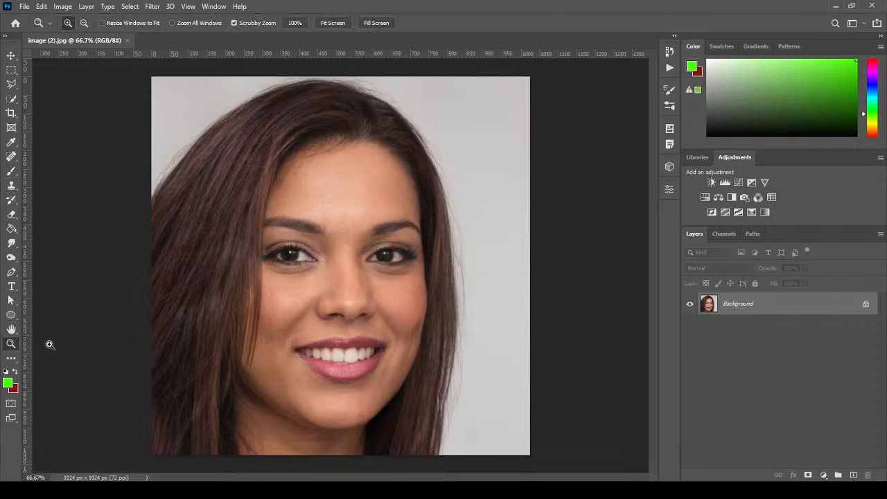
pyautogui.rightClick(280, 314)
pyautogui.click(312, 328)
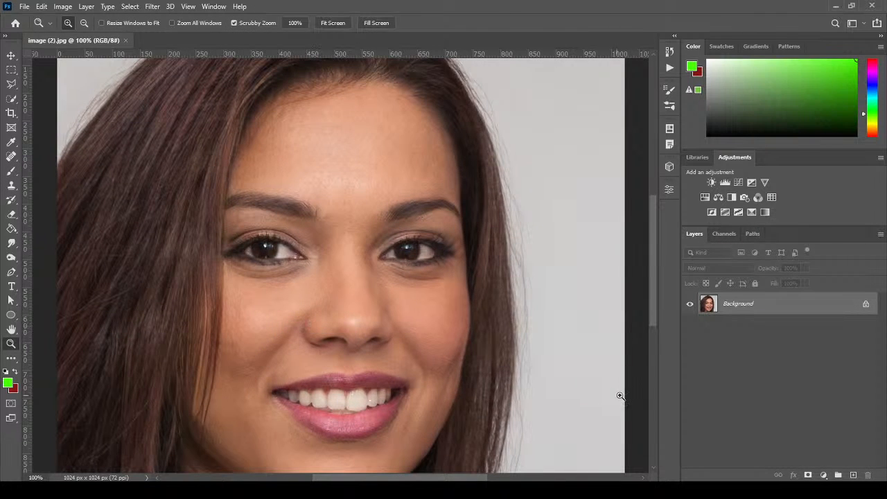
pyautogui.scroll(-2, 657, 290)
pyautogui.scroll(2, 663, 306)
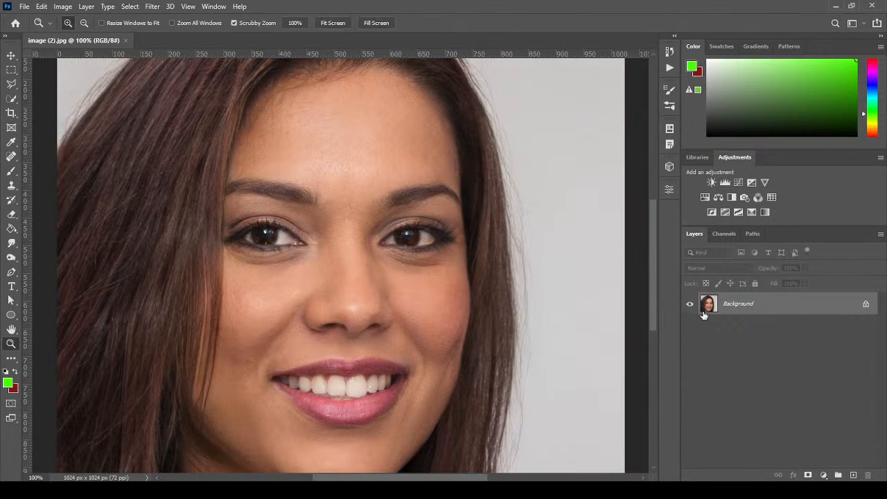
pyautogui.moveTo(840, 317); pyautogui.dragTo(852, 476)
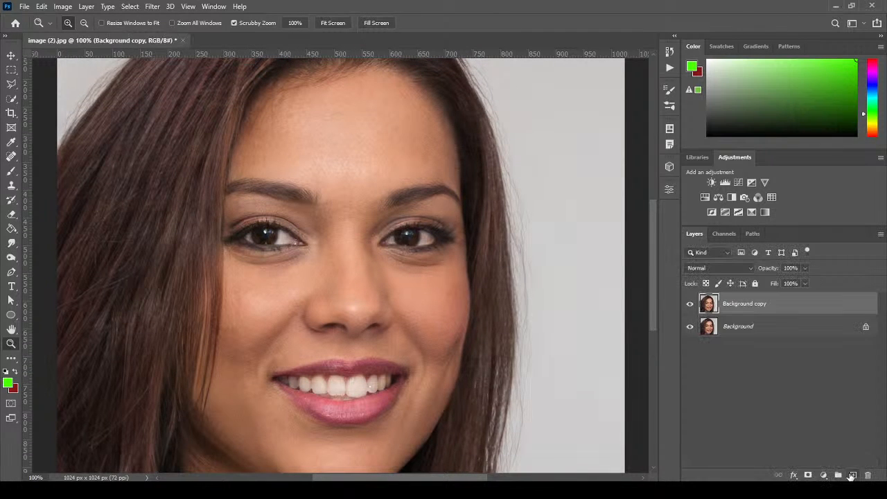
pyautogui.click(151, 7)
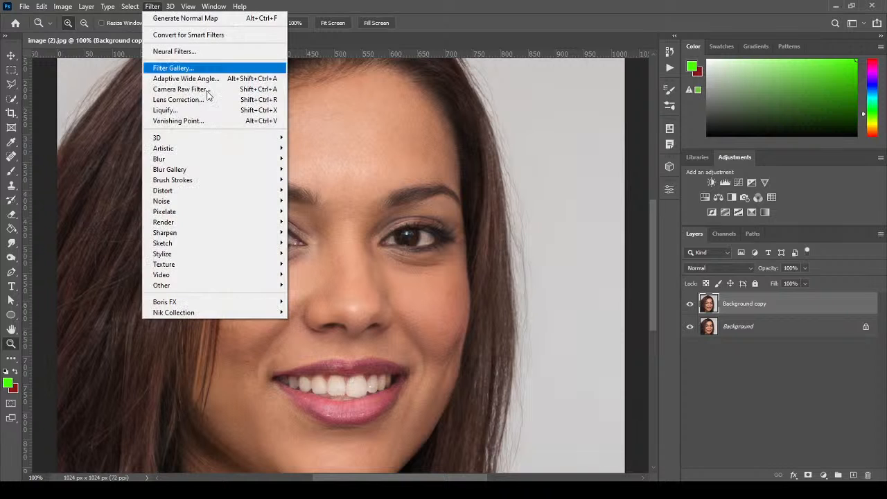
pyautogui.moveTo(214, 139)
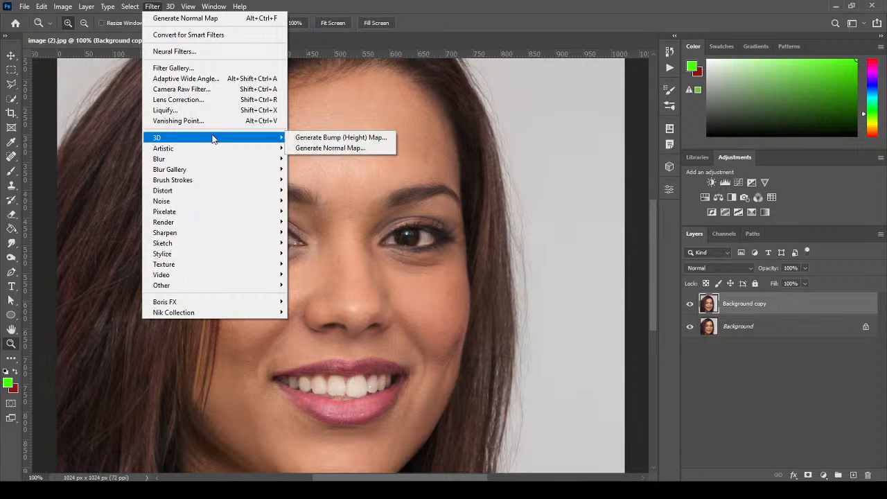
pyautogui.click(373, 147)
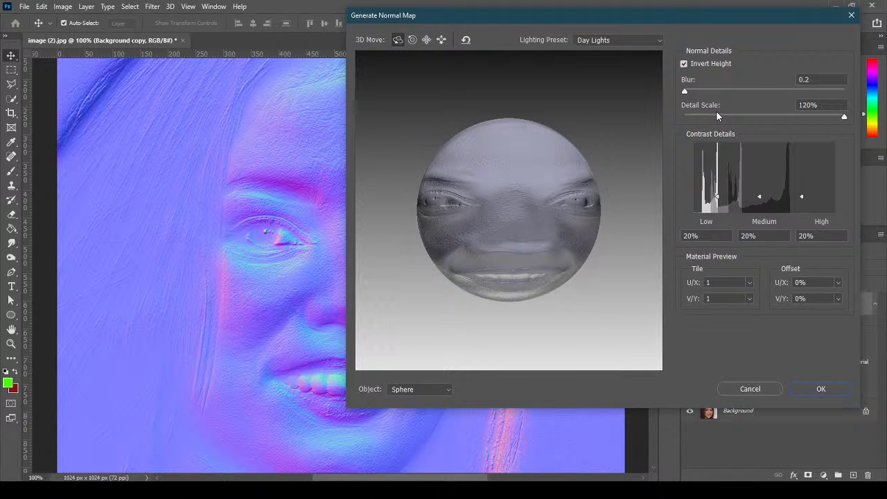
pyautogui.click(830, 387)
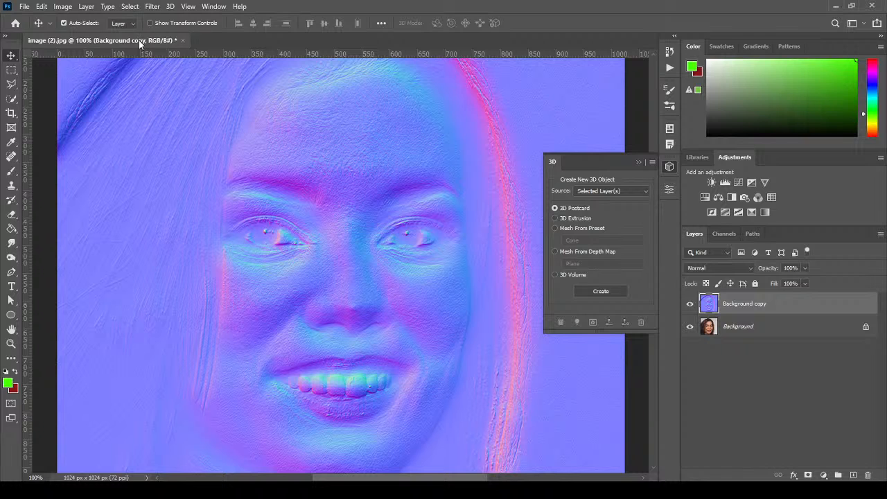
# Step: Desaturate and invert the normal-map copy, and collapse the 3D settings covering the canvas
pyautogui.click(68, 7)
pyautogui.moveTo(74, 40)
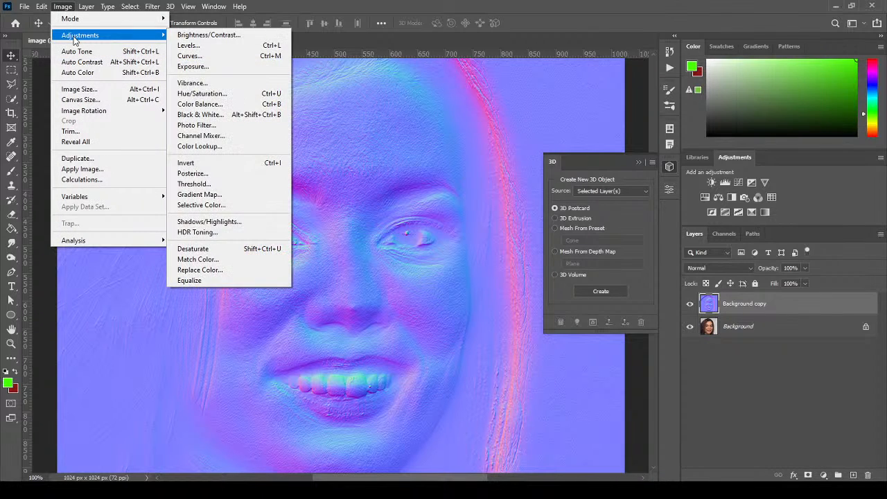
pyautogui.click(240, 250)
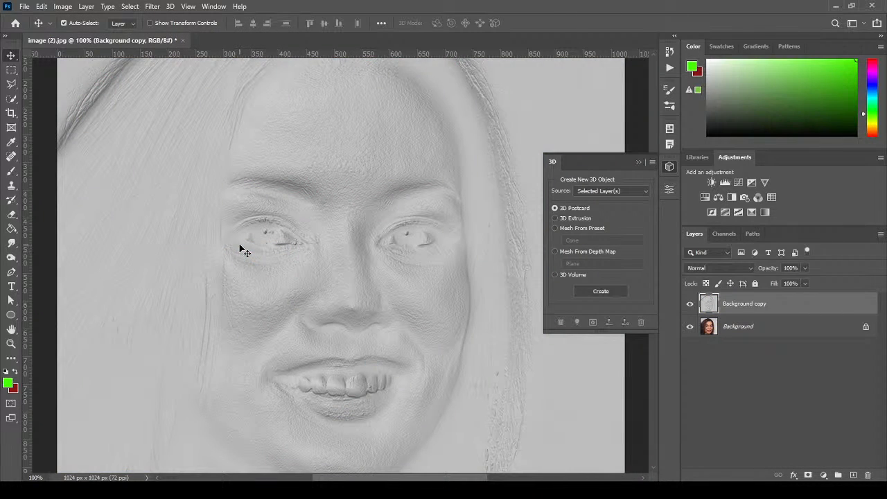
pyautogui.hotkey('ctrl', 'i')
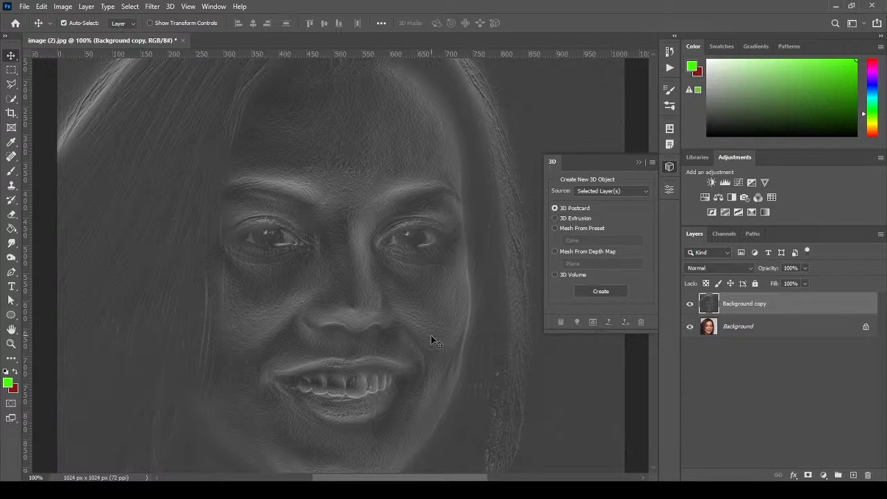
pyautogui.click(638, 164)
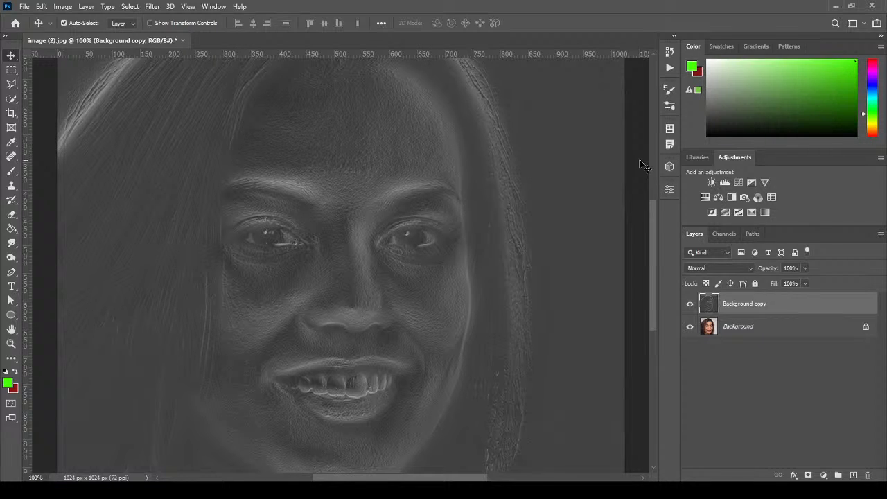
# Step: Set the inverted normal-map copy's blend mode to Soft Light and examine its effect on the woman's face
pyautogui.click(731, 267)
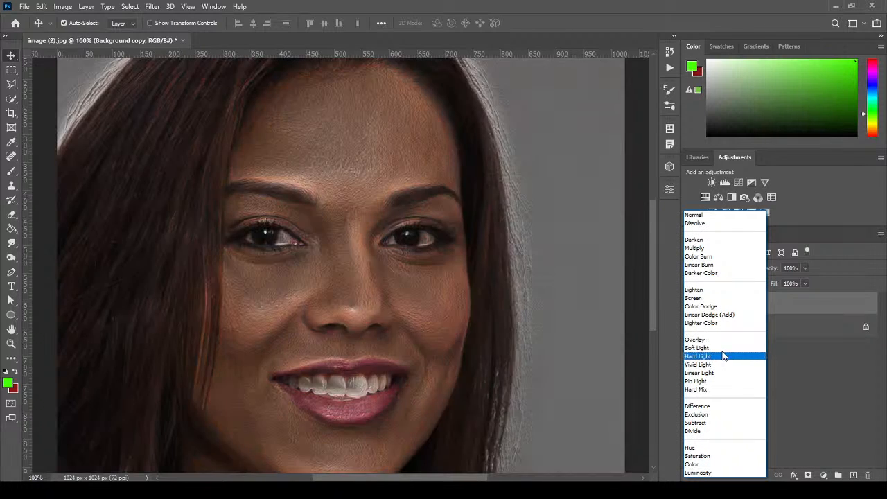
pyautogui.click(722, 348)
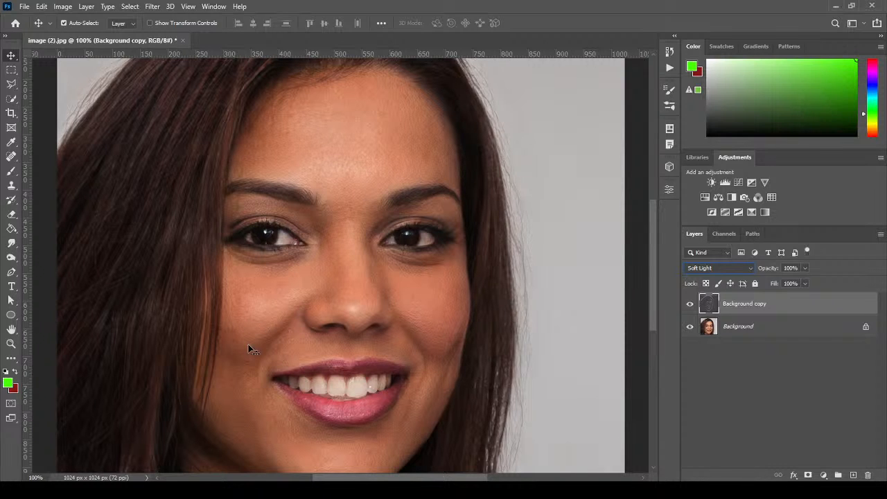
pyautogui.moveTo(658, 318)
pyautogui.mouseDown()
pyautogui.moveTo(660, 355)
pyautogui.moveTo(656, 273)
pyautogui.moveTo(657, 331)
pyautogui.mouseUp()
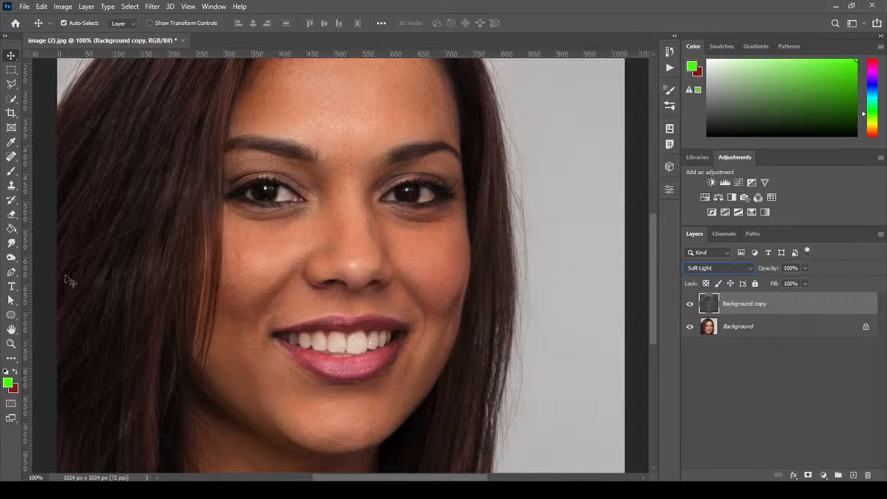
# Step: Fit the whole portrait on screen and delete the Soft Light Background copy layer
pyautogui.click(11, 343)
pyautogui.rightClick(292, 282)
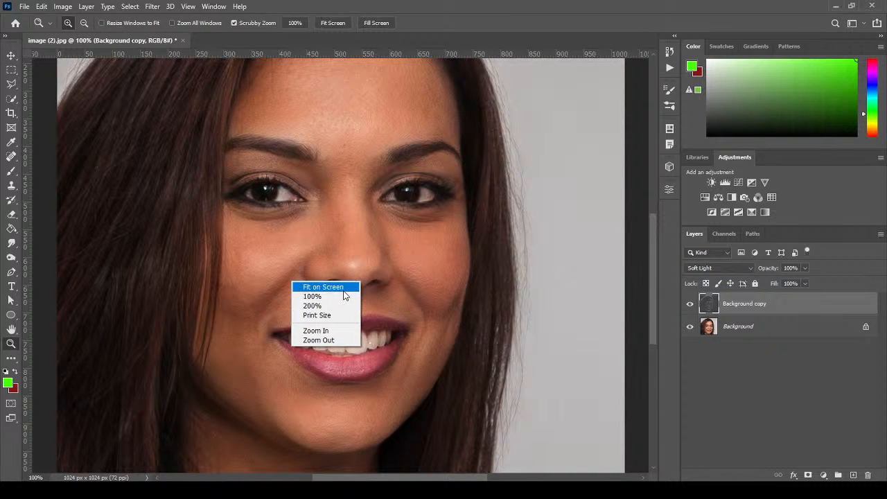
pyautogui.click(321, 287)
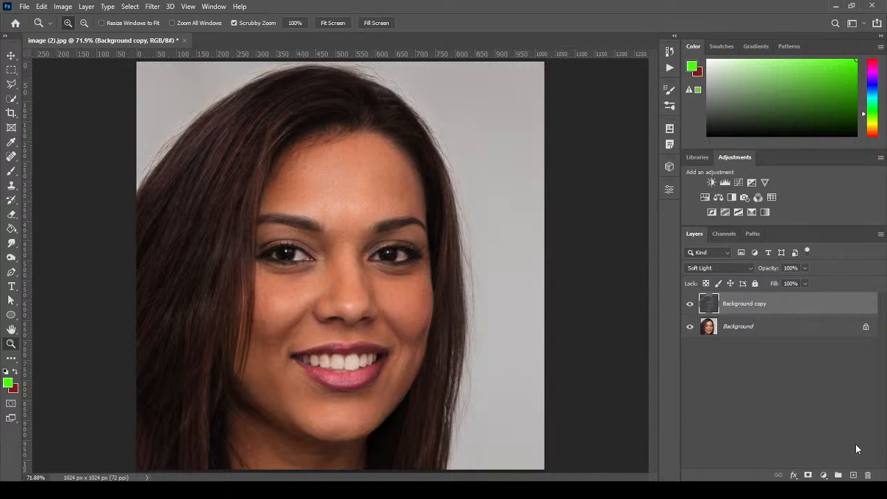
pyautogui.click(867, 476)
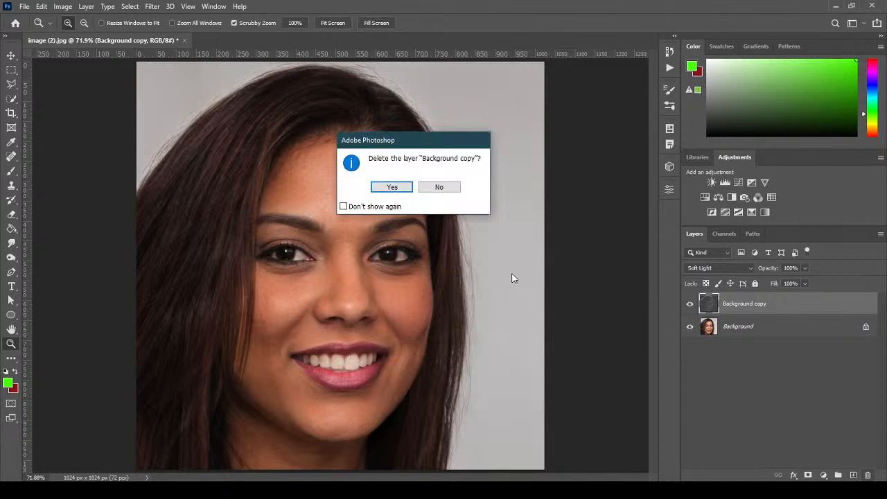
pyautogui.click(392, 185)
# Step: Duplicate the woman's Background layer and generate a normal map on the copy with Invert Height on, blur 3.1 and detail scale 120%
pyautogui.moveTo(802, 314); pyautogui.dragTo(854, 476)
pyautogui.click(152, 7)
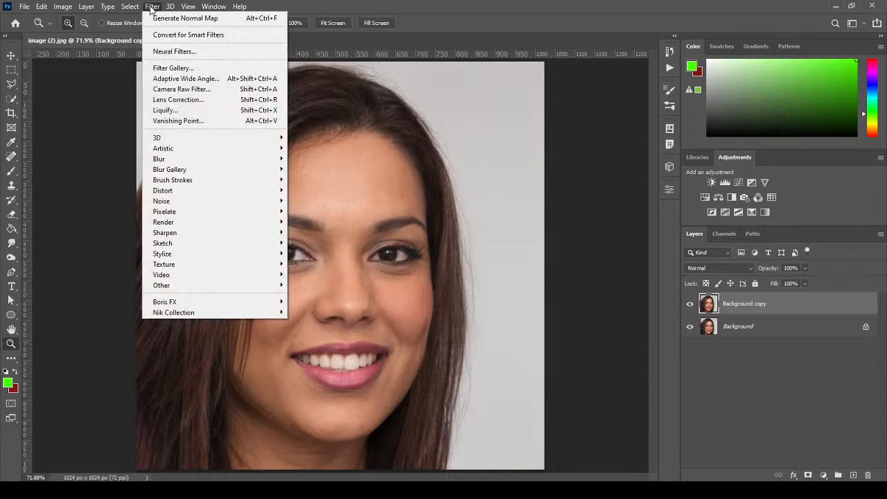
pyautogui.moveTo(211, 142)
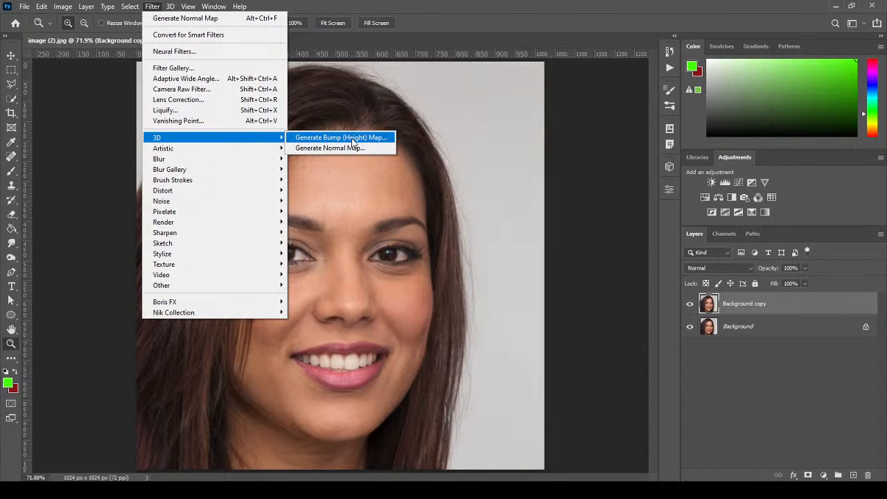
pyautogui.click(370, 147)
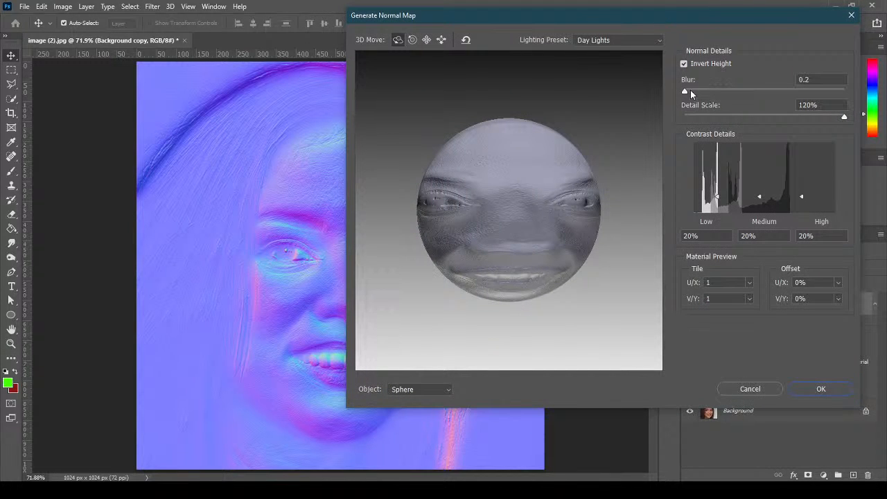
pyautogui.moveTo(685, 91); pyautogui.dragTo(693, 92)
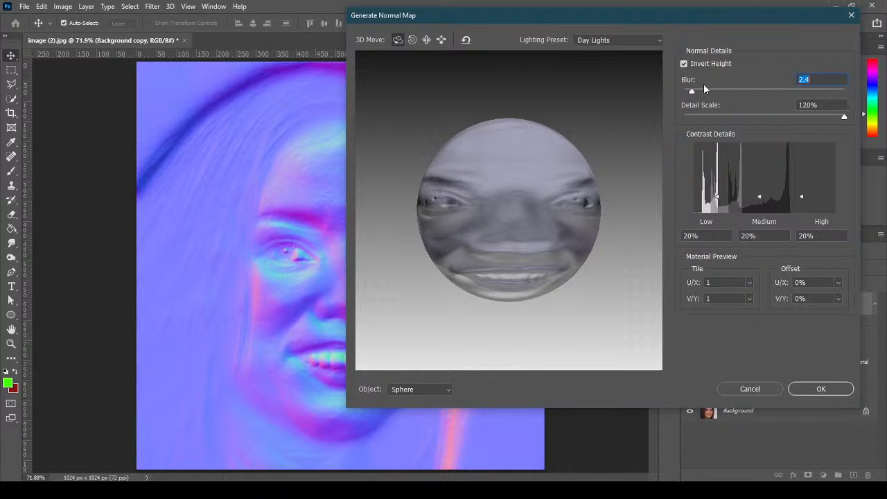
pyautogui.moveTo(690, 91); pyautogui.dragTo(695, 93)
pyautogui.click(817, 388)
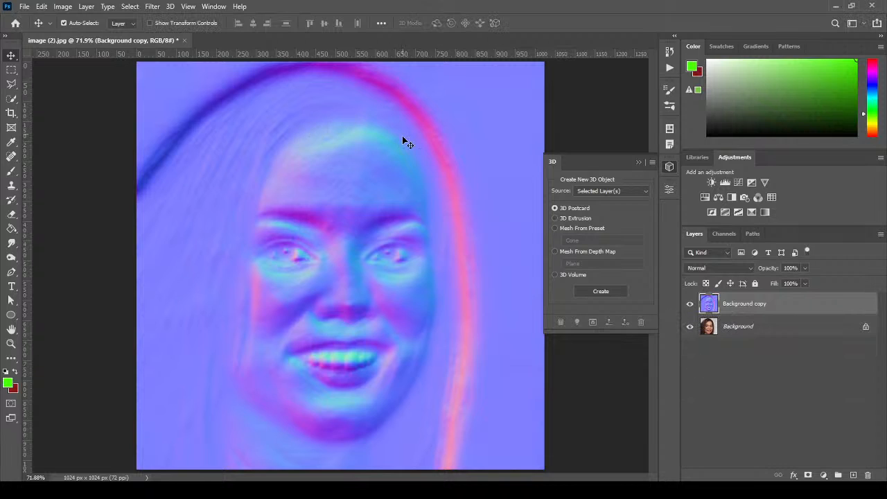
# Step: Desaturate and invert the normal-map copy, blending it over the woman's portrait in Soft Light mode
pyautogui.click(55, 8)
pyautogui.moveTo(72, 38)
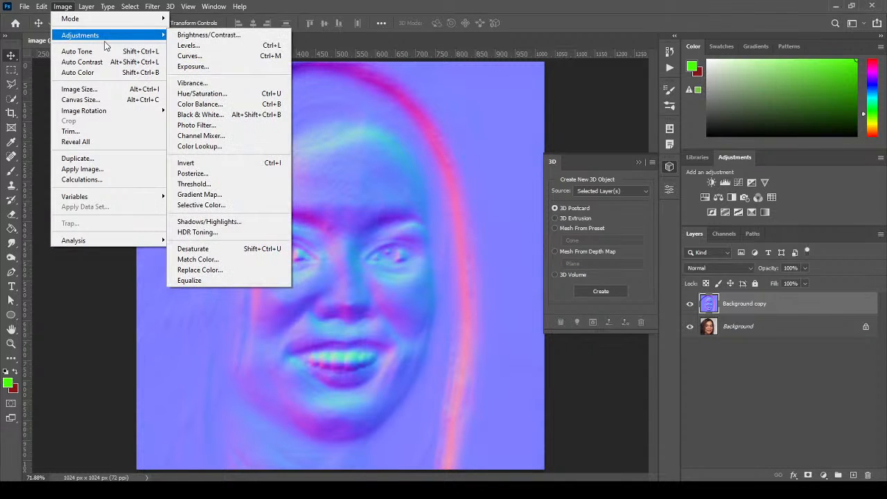
pyautogui.click(222, 249)
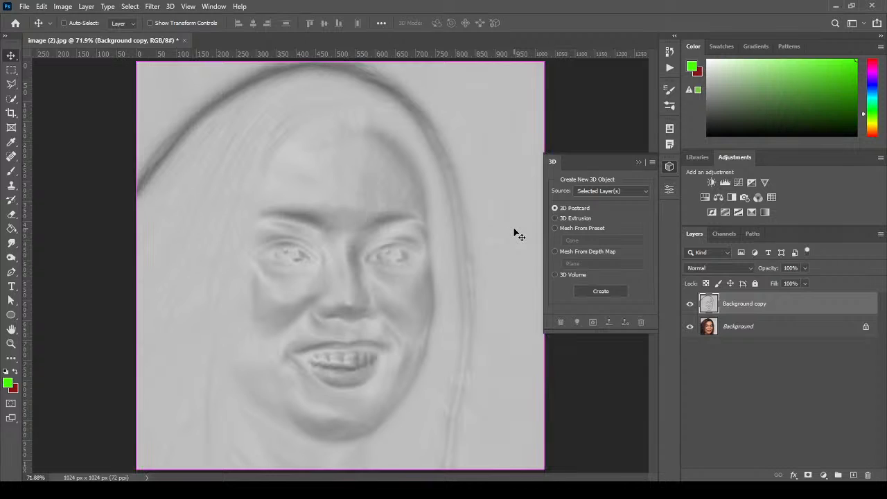
pyautogui.hotkey('ctrl', 'i')
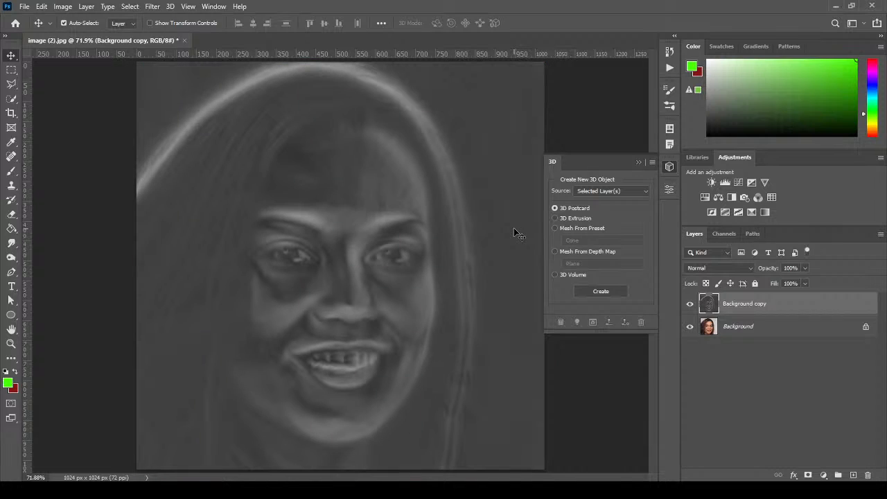
pyautogui.click(709, 271)
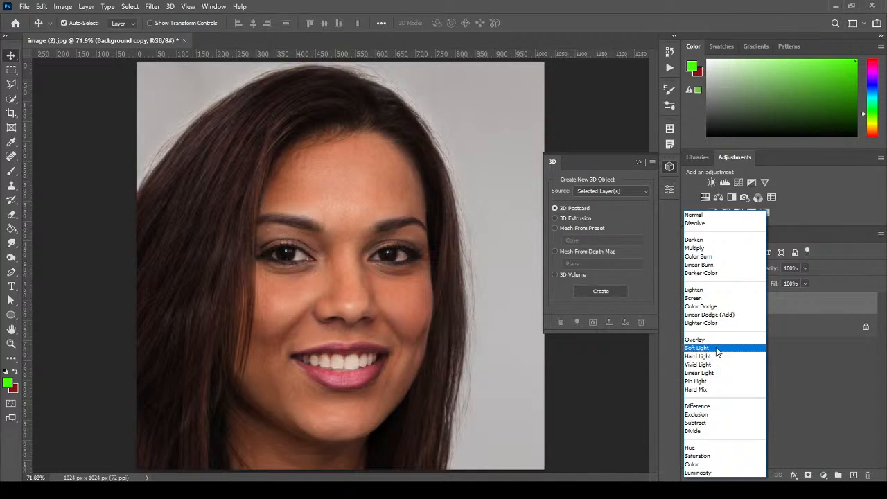
pyautogui.click(716, 347)
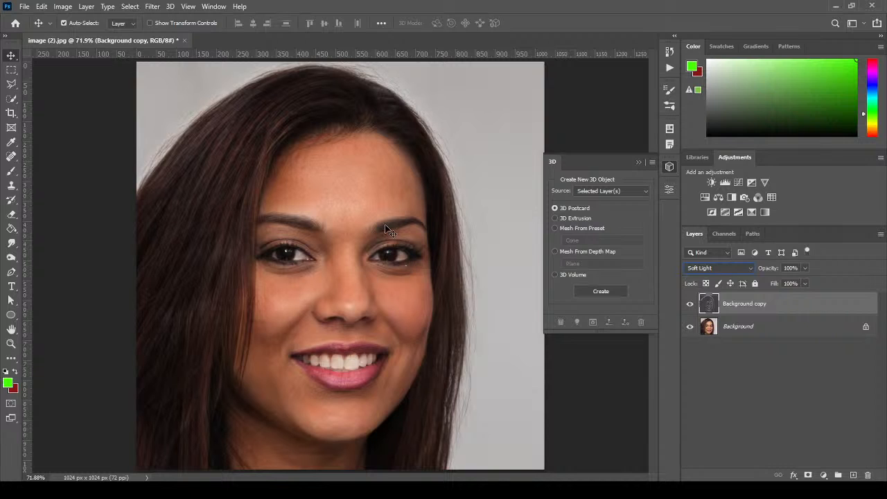
# Step: Close image (2).jpg without saving and open Outdoor_Books.NEF through Camera Raw with its default settings
pyautogui.click(184, 41)
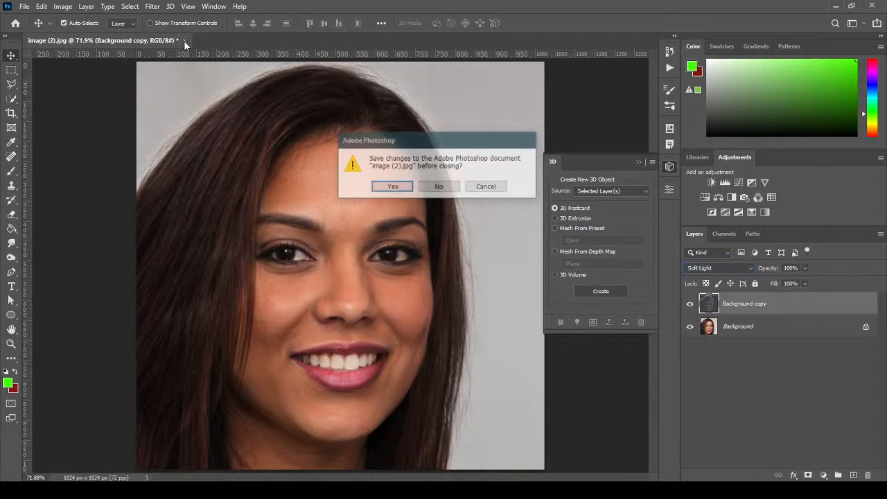
pyautogui.click(438, 186)
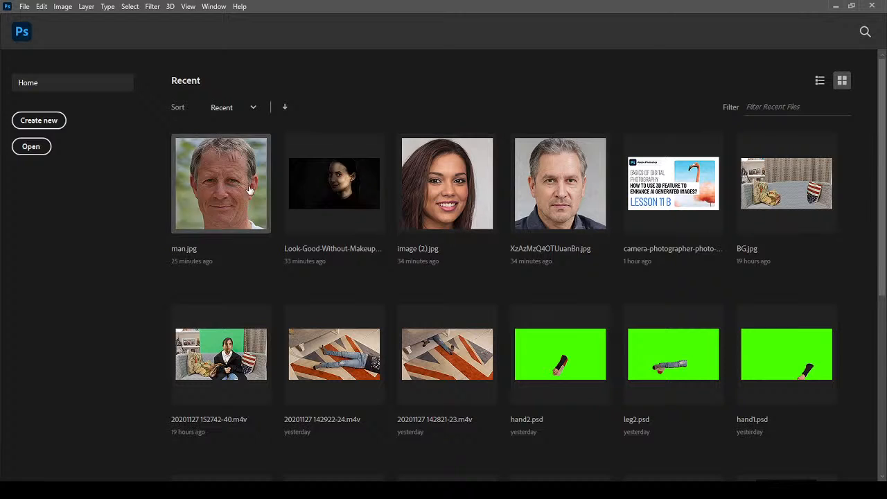
pyautogui.click(32, 147)
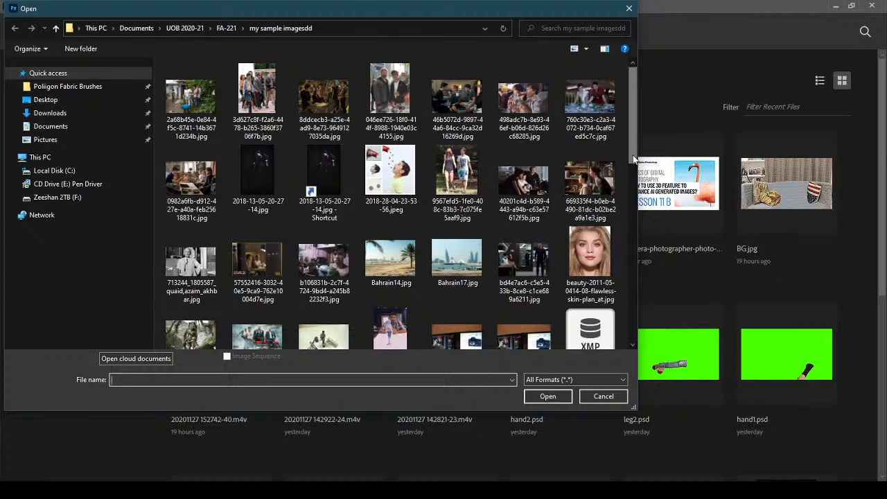
pyautogui.scroll(-3, 635, 166)
pyautogui.moveTo(639, 209); pyautogui.dragTo(651, 332)
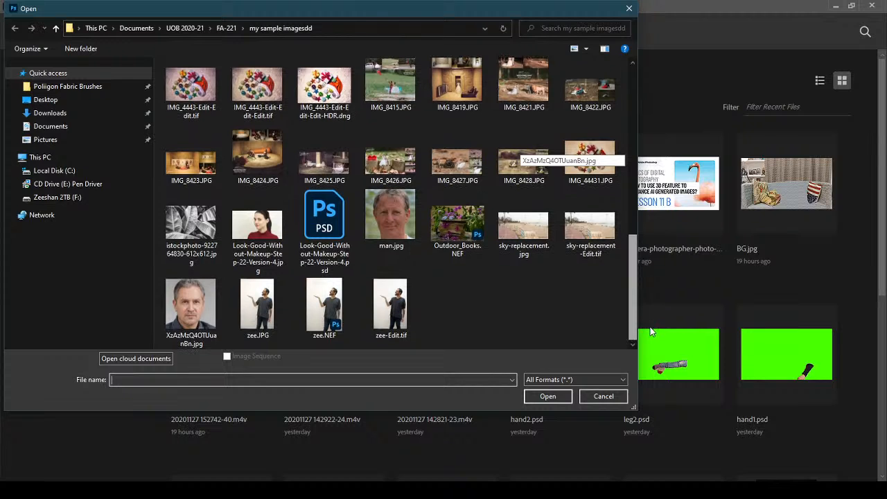
pyautogui.click(458, 223)
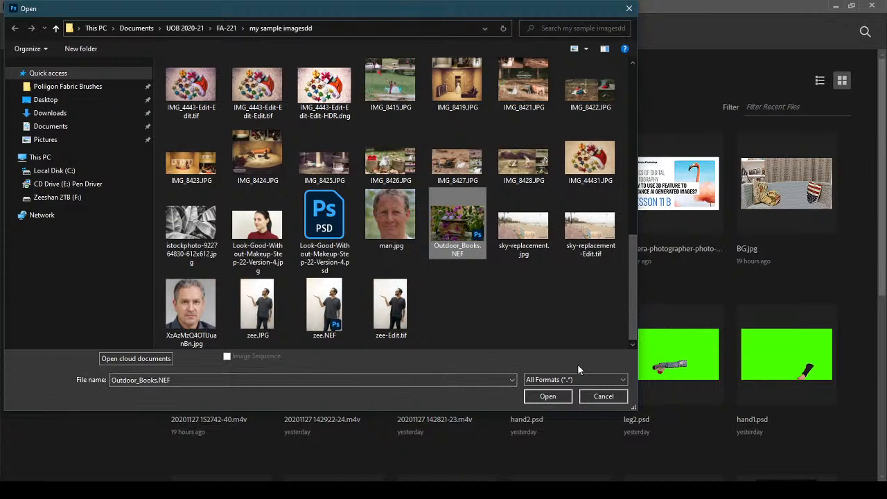
pyautogui.click(547, 397)
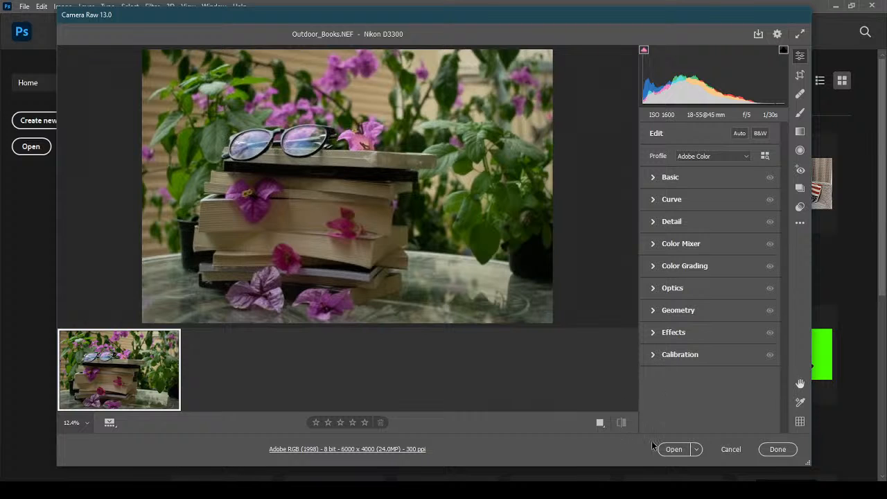
pyautogui.click(674, 449)
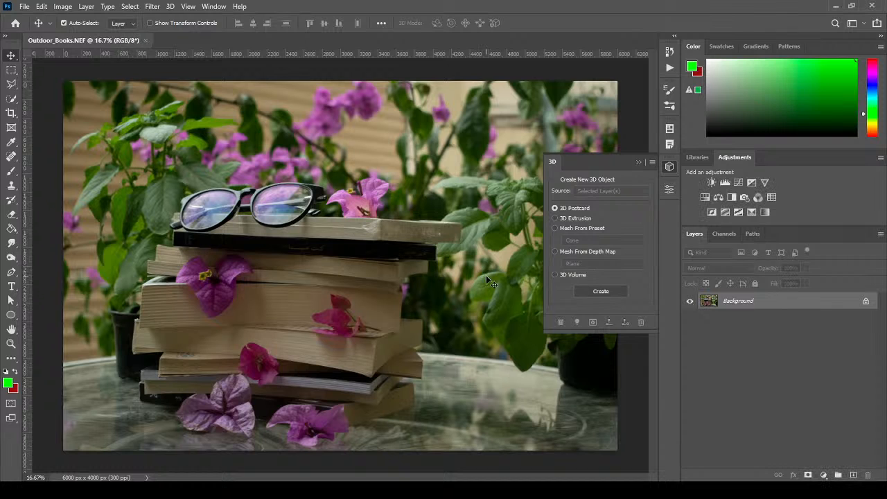
# Step: Collapse the 3D settings covering the canvas and duplicate the Background layer of Outdoor_Books.NEF
pyautogui.click(638, 163)
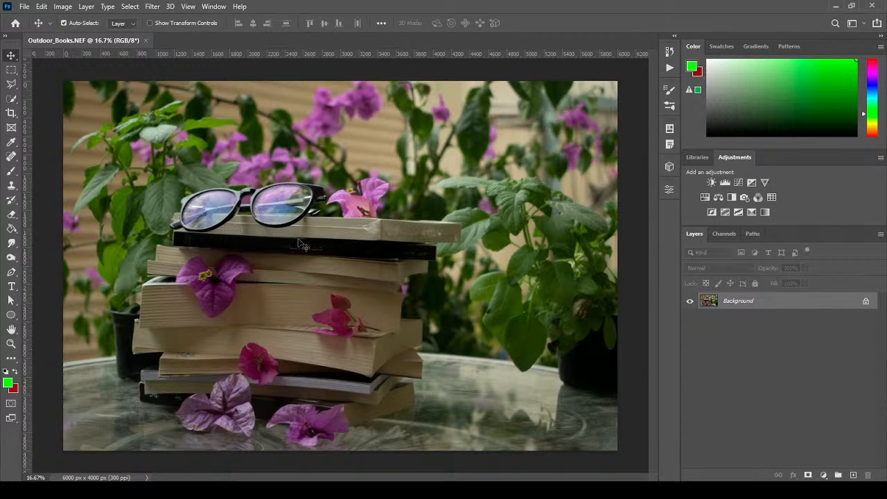
pyautogui.click(11, 344)
pyautogui.rightClick(286, 177)
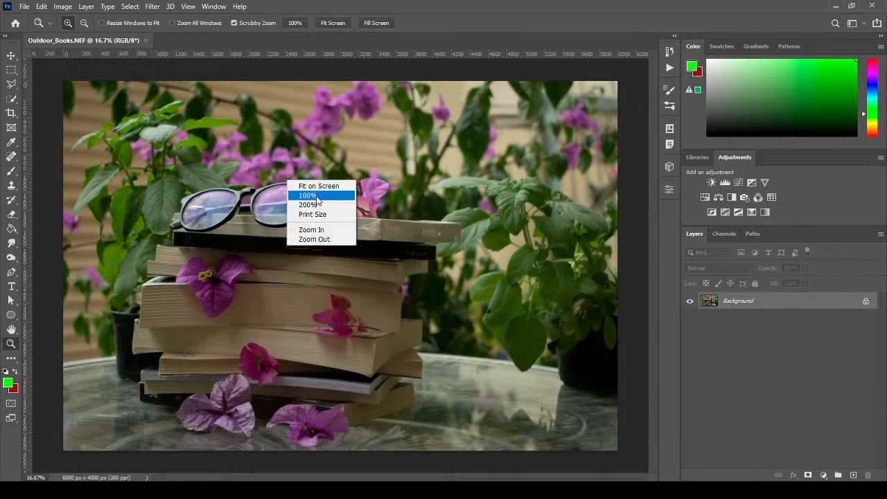
pyautogui.click(317, 193)
pyautogui.moveTo(654, 286); pyautogui.dragTo(656, 235)
pyautogui.rightClick(332, 234)
pyautogui.click(339, 241)
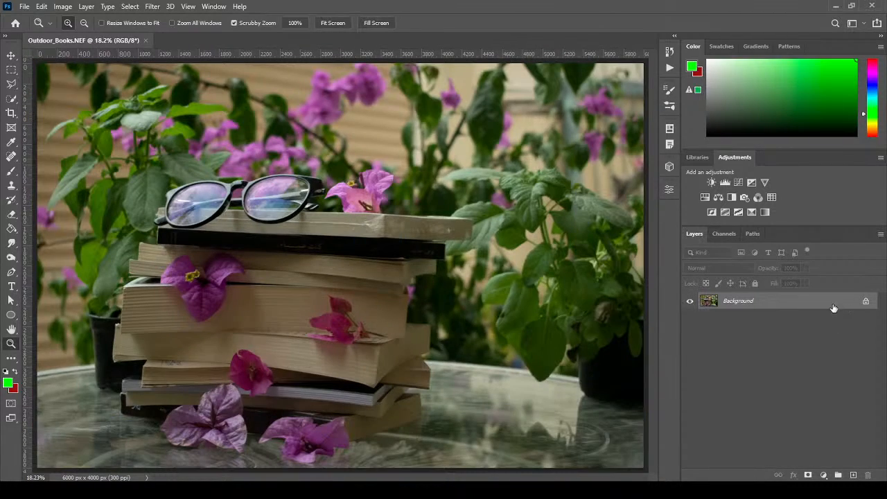
pyautogui.moveTo(834, 307); pyautogui.dragTo(854, 475)
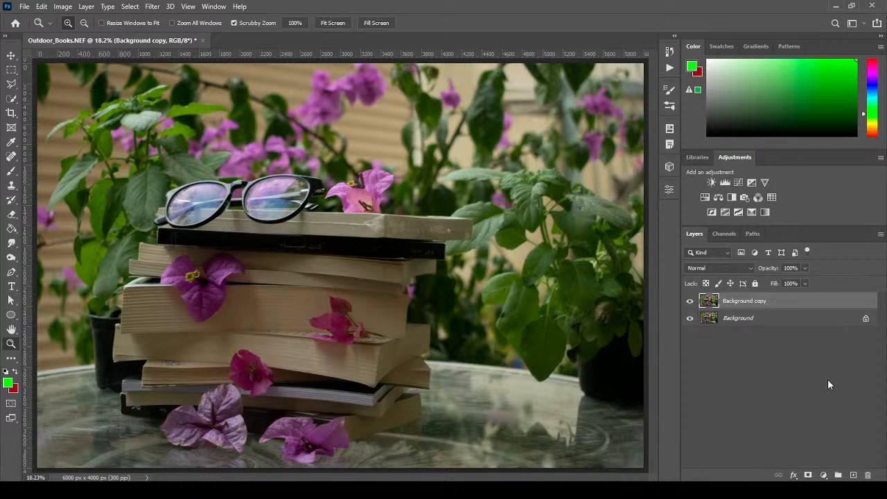
# Step: Generate a normal map on the Background copy of the book photo with Invert Height on, blur 0.5 and detail scale 120%
pyautogui.click(156, 7)
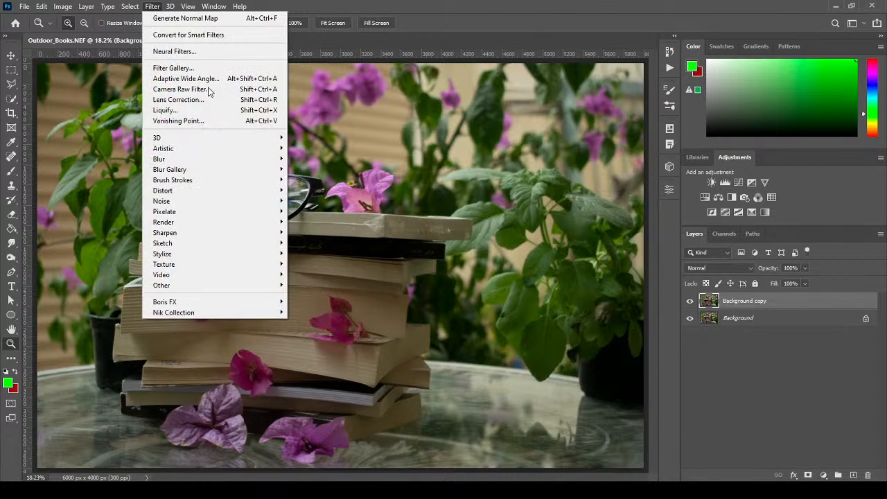
pyautogui.moveTo(211, 139)
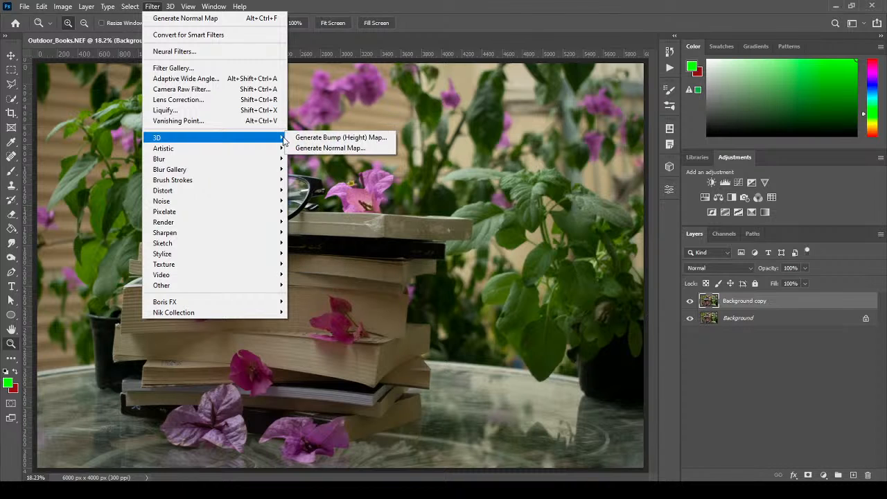
pyautogui.click(364, 149)
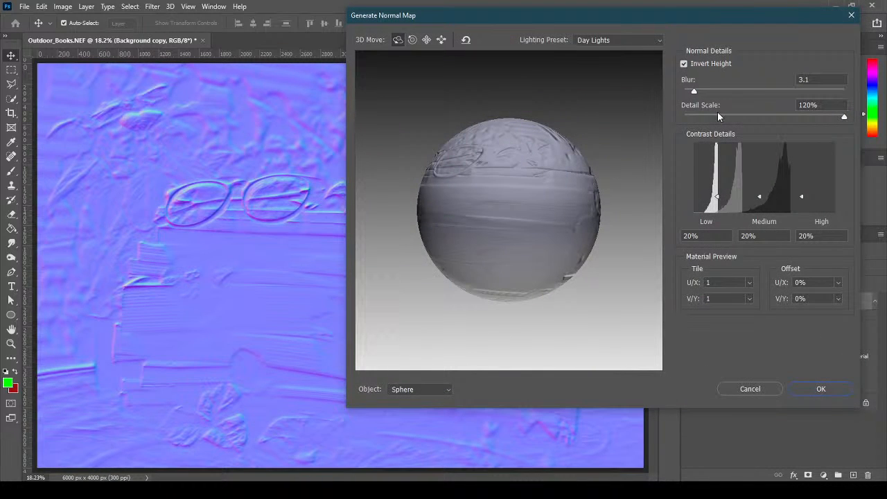
pyautogui.moveTo(690, 90); pyautogui.dragTo(692, 92)
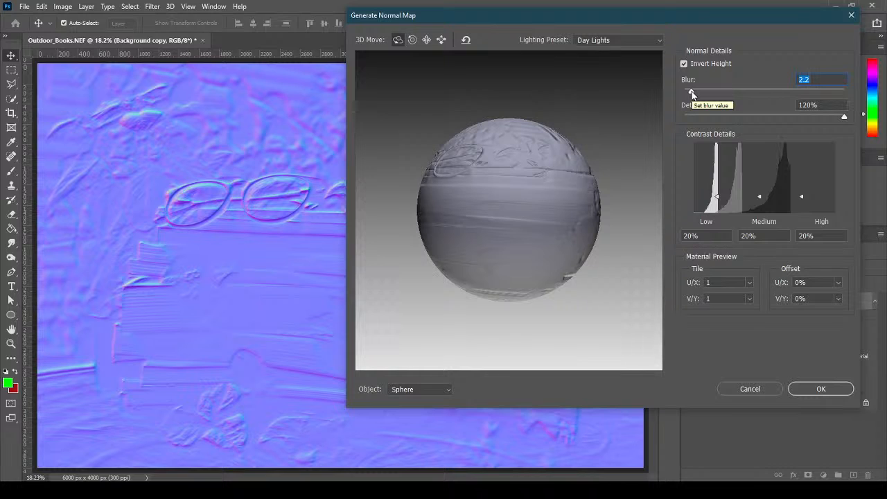
pyautogui.write('.5')
pyautogui.press('Tab')
pyautogui.click(811, 388)
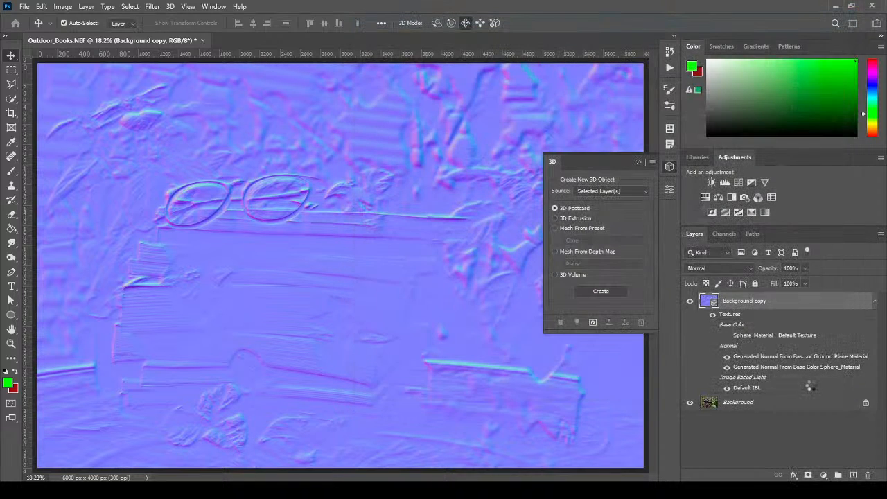
# Step: Desaturate the book photo's normal-map copy and place a second duplicate of the Background layer beneath it
pyautogui.click(62, 6)
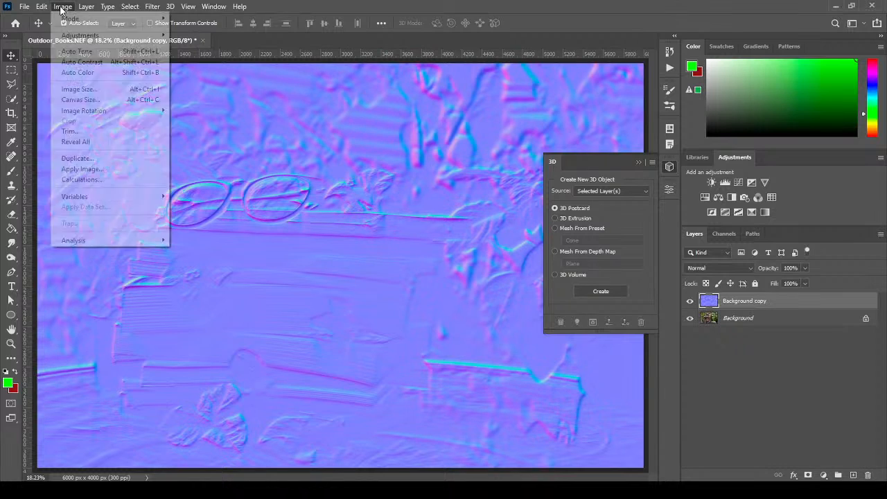
pyautogui.moveTo(79, 36)
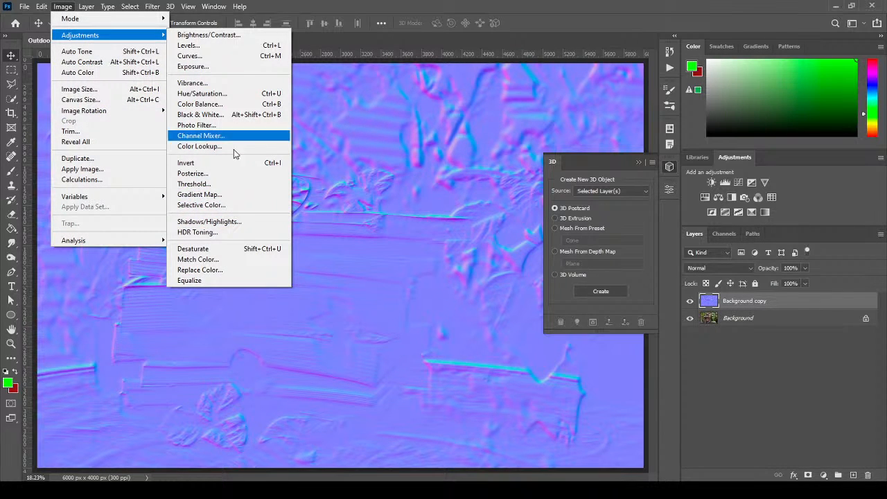
pyautogui.click(248, 248)
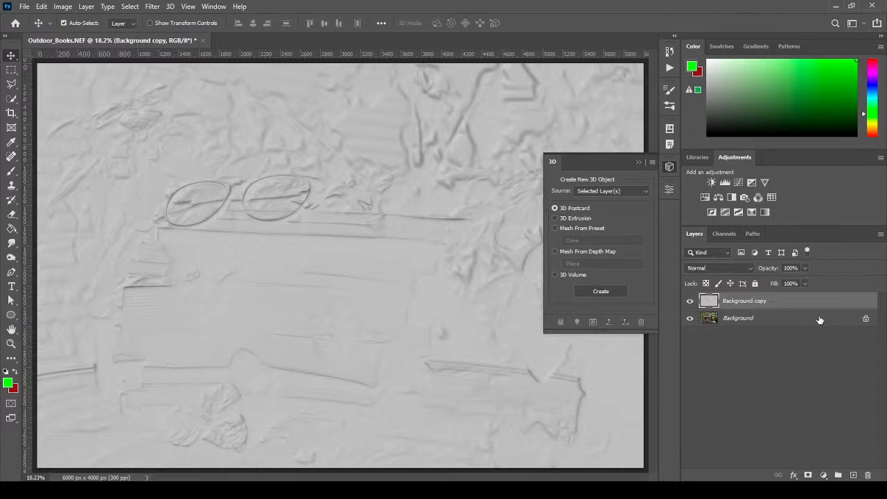
pyautogui.moveTo(820, 320); pyautogui.dragTo(854, 475)
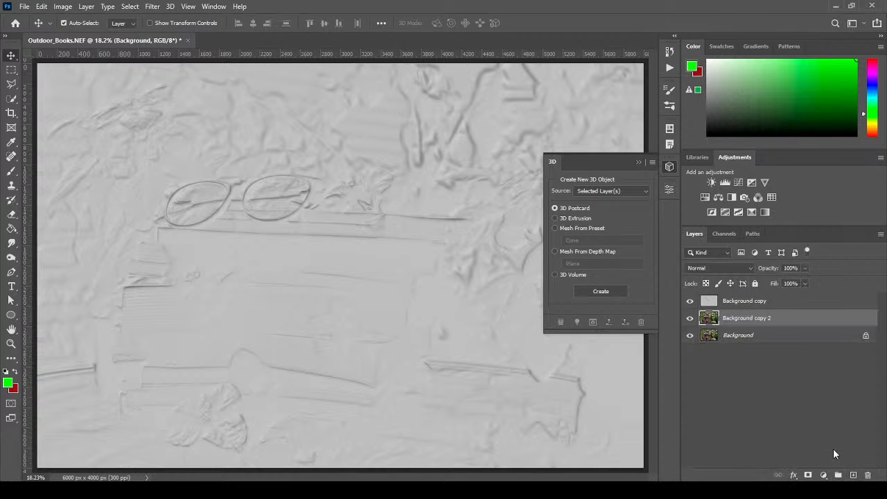
# Step: Invert the desaturated normal-map layer and set its blend mode to Soft Light
pyautogui.click(762, 301)
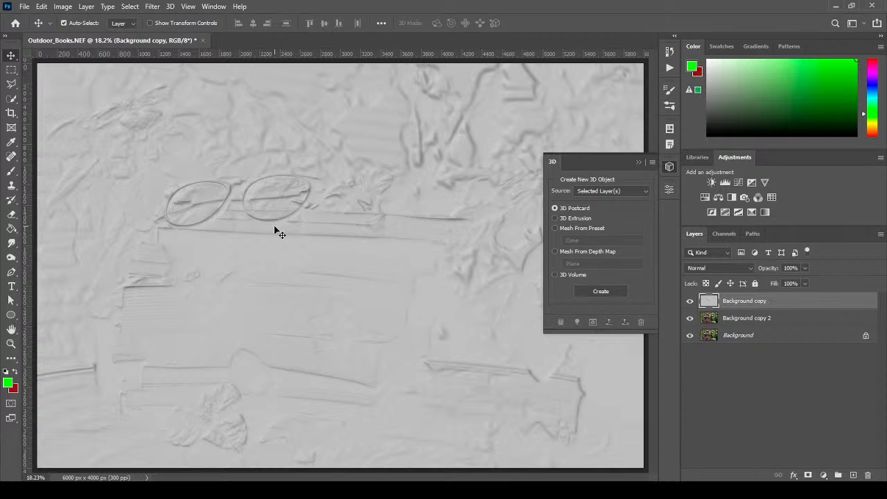
pyautogui.hotkey('ctrl', 'i')
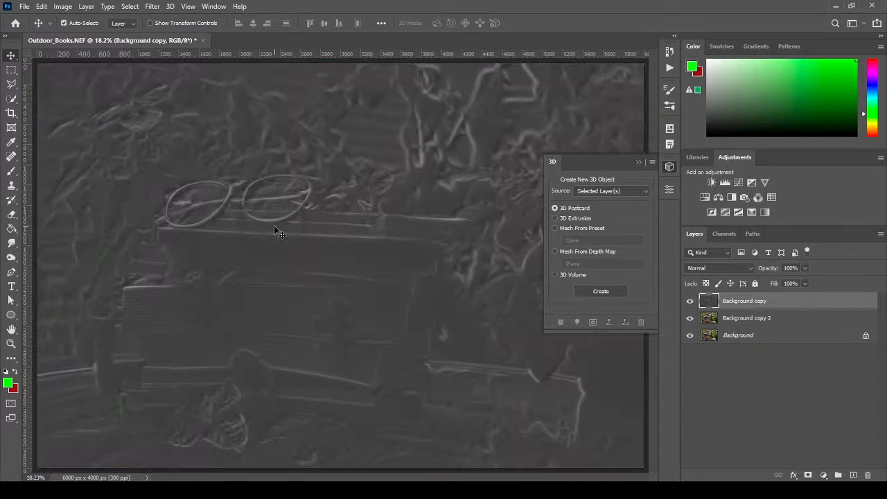
pyautogui.click(730, 266)
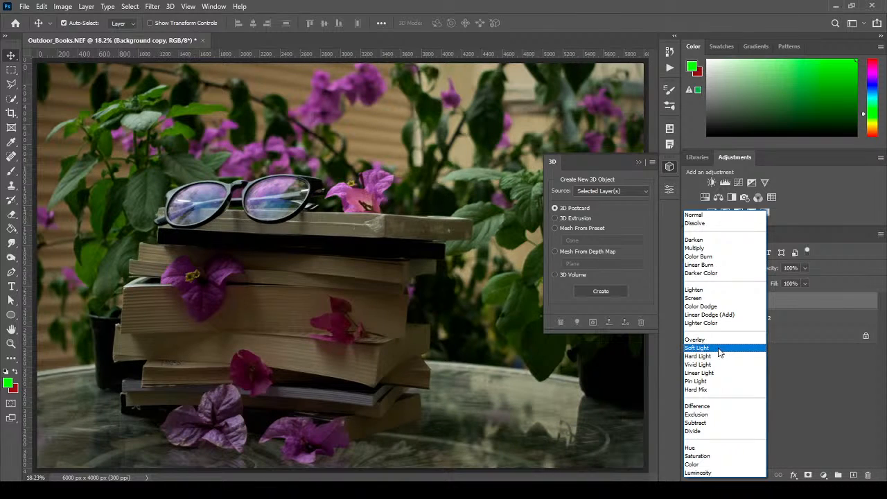
pyautogui.click(697, 347)
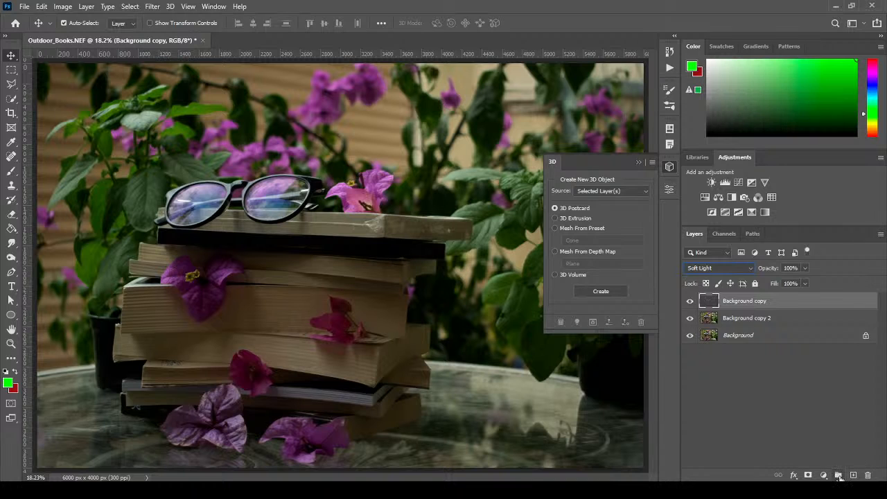
# Step: Group the Soft Light normal-map layer with Background copy 2 and compare the photo with the group hidden and shown
pyautogui.keyDown('shift'); pyautogui.click(784, 320); pyautogui.keyUp('shift')
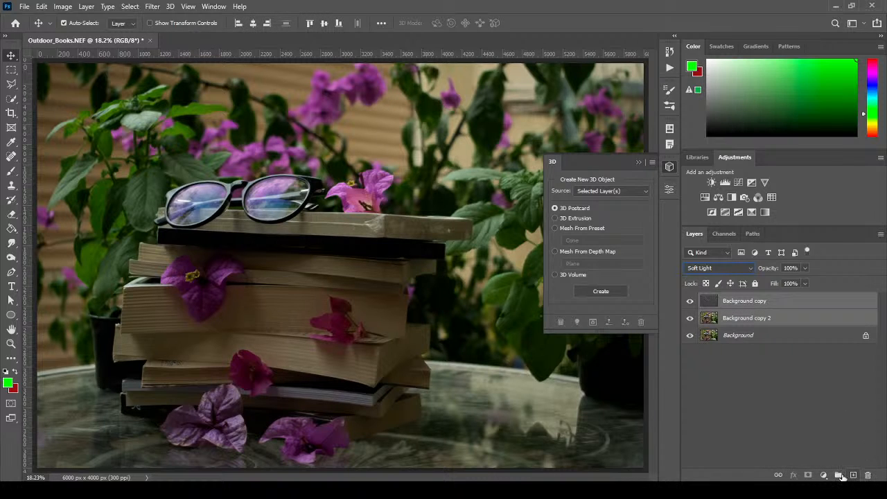
pyautogui.click(838, 475)
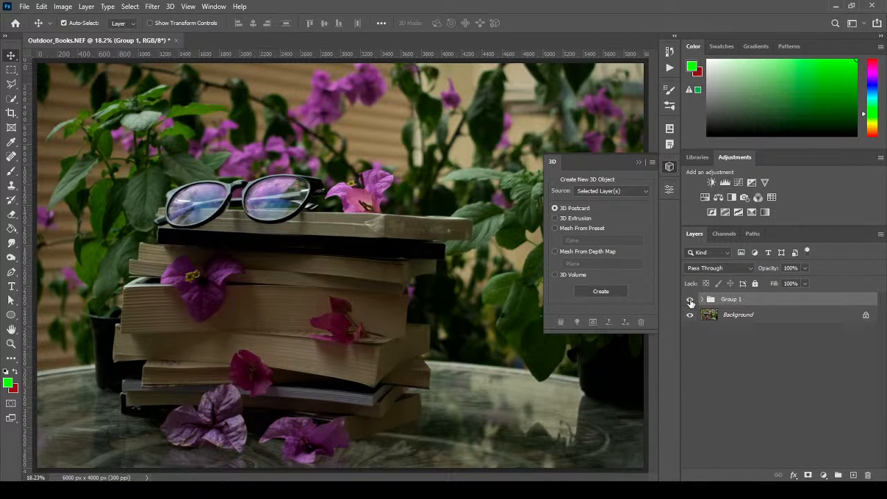
pyautogui.click(690, 301)
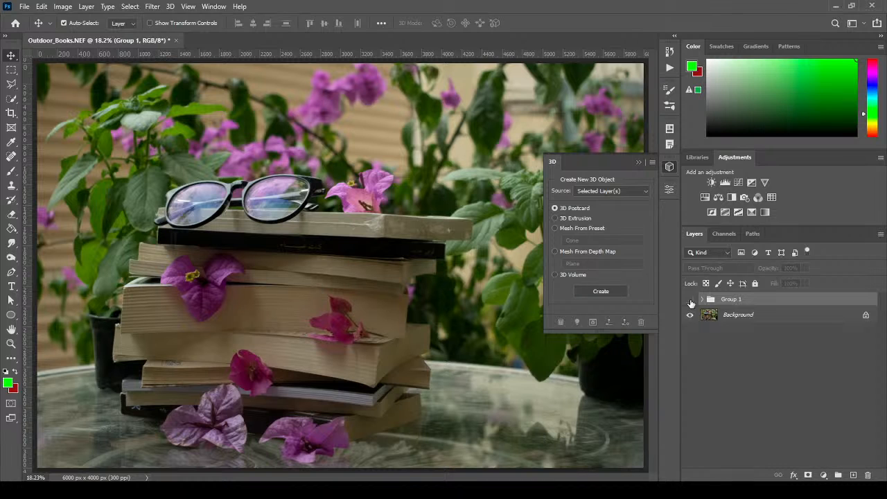
pyautogui.click(690, 300)
# Step: Examine the glasses and surrounding leaves at 100% with Group 1 hidden and shown, collapsing the 3D settings that cover the canvas
pyautogui.click(10, 345)
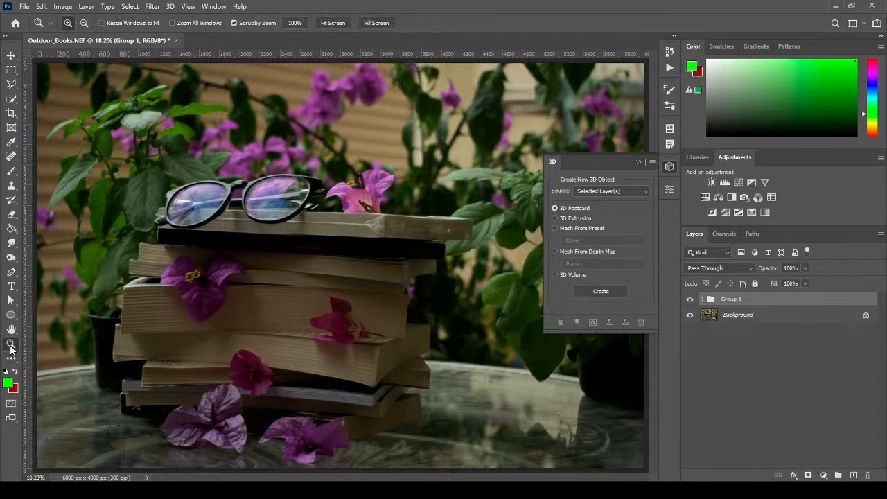
pyautogui.rightClick(115, 149)
pyautogui.click(166, 163)
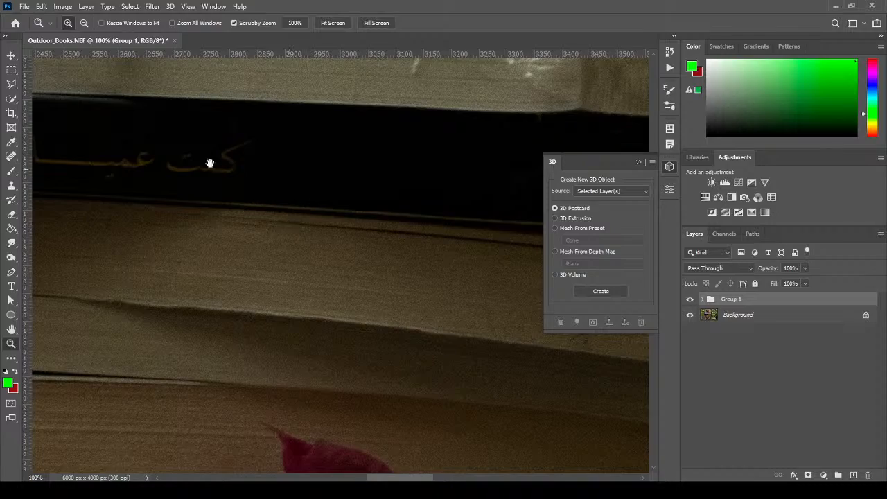
pyautogui.moveTo(210, 164); pyautogui.dragTo(473, 210)
pyautogui.click(690, 300)
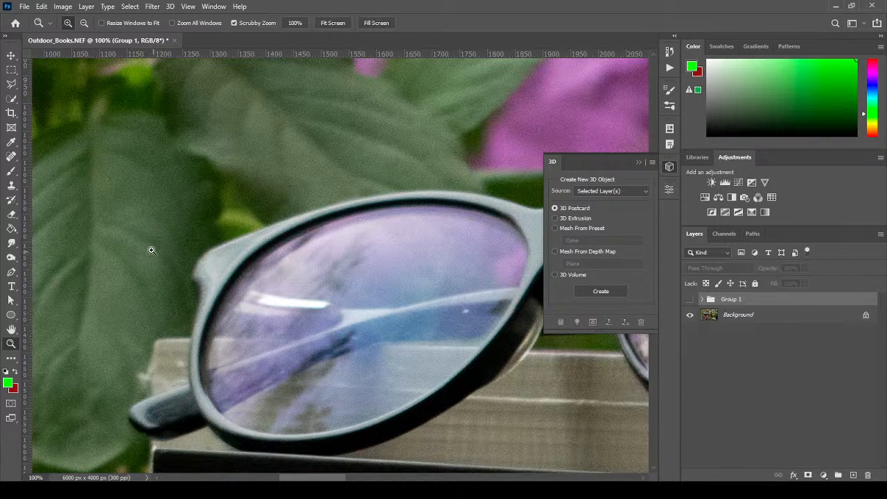
pyautogui.click(690, 300)
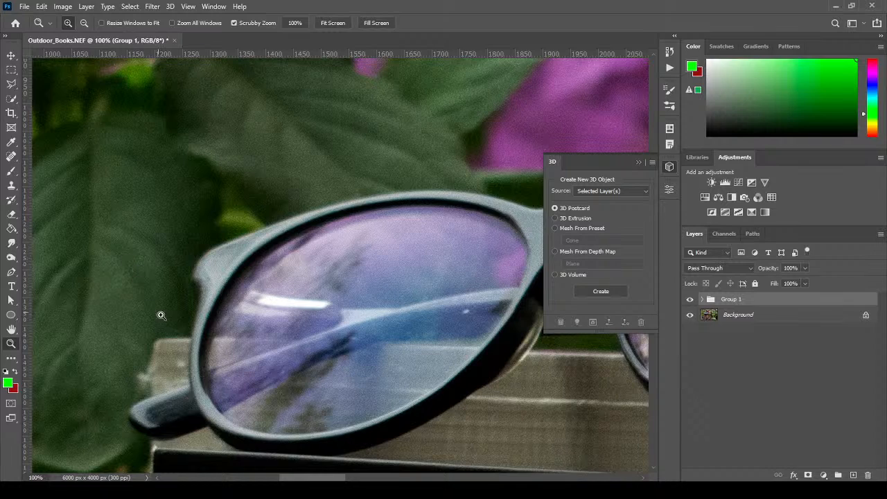
pyautogui.moveTo(317, 477); pyautogui.dragTo(308, 478)
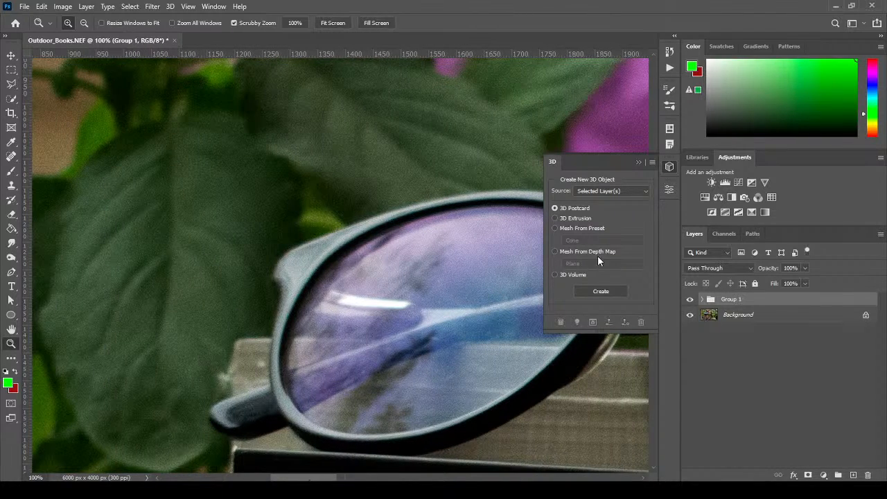
pyautogui.click(639, 162)
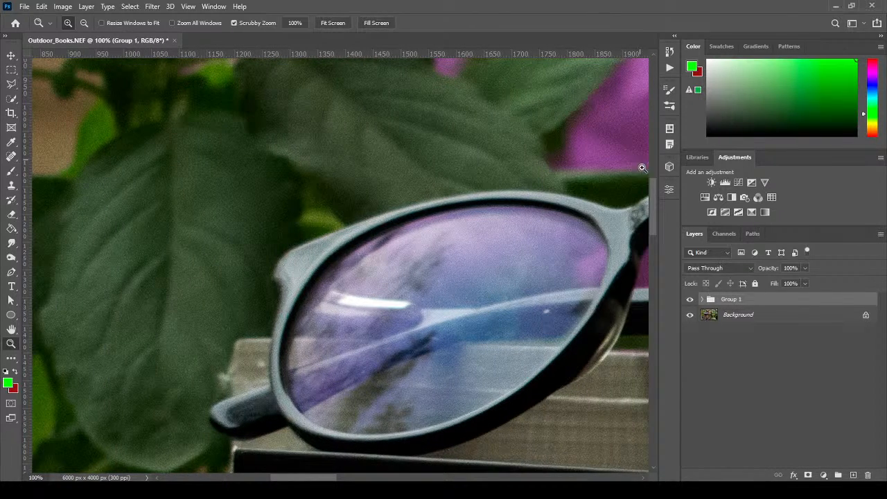
pyautogui.click(690, 301)
pyautogui.click(690, 300)
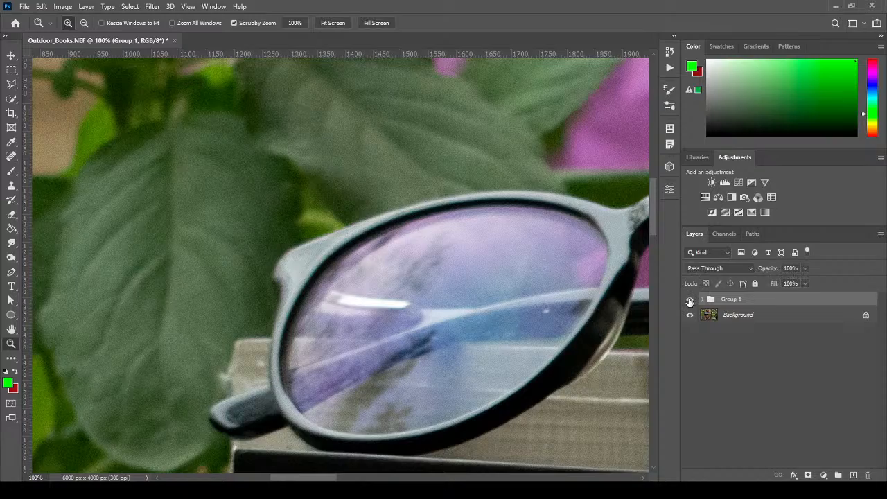
pyautogui.click(690, 300)
pyautogui.click(690, 300)
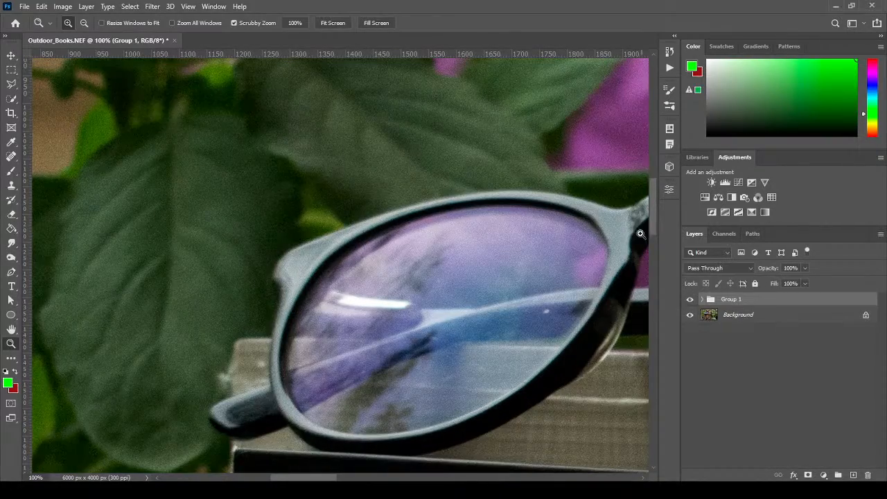
# Step: Examine the purple flower and book pages at 100% with Group 1 hidden and shown
pyautogui.moveTo(654, 217); pyautogui.dragTo(672, 288)
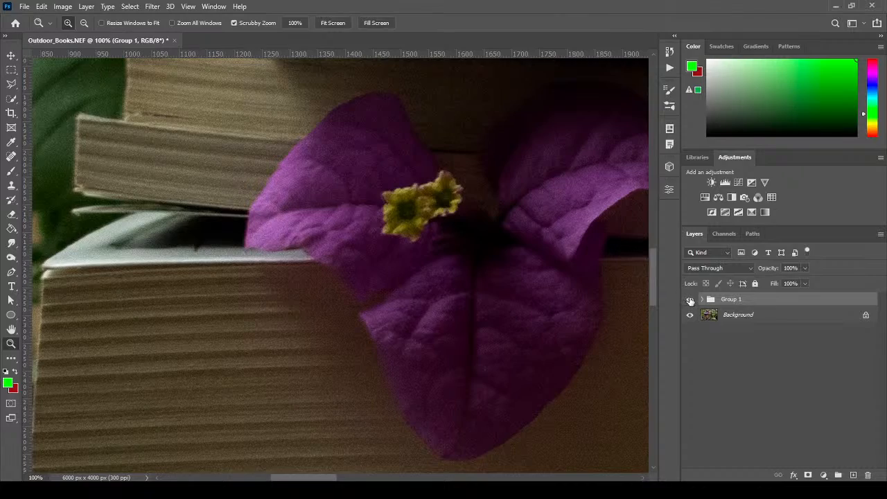
pyautogui.click(690, 301)
pyautogui.click(690, 300)
pyautogui.click(689, 300)
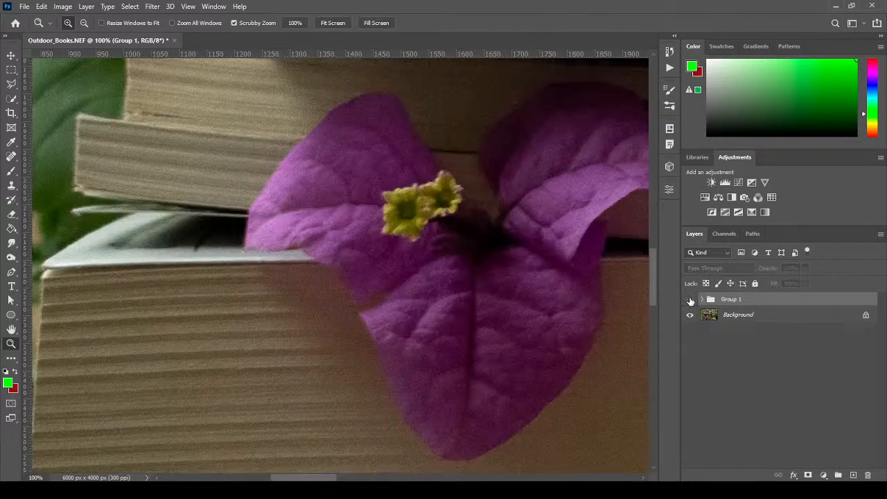
pyautogui.click(690, 301)
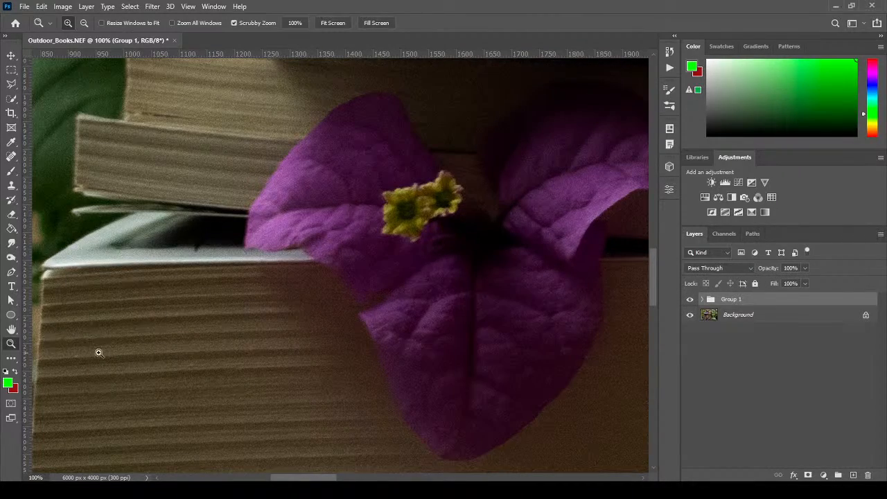
pyautogui.click(690, 301)
pyautogui.click(690, 301)
# Step: Try stacking a duplicate of Group 1 above the original, compare its effect, and delete the duplicate
pyautogui.moveTo(823, 302); pyautogui.dragTo(853, 476)
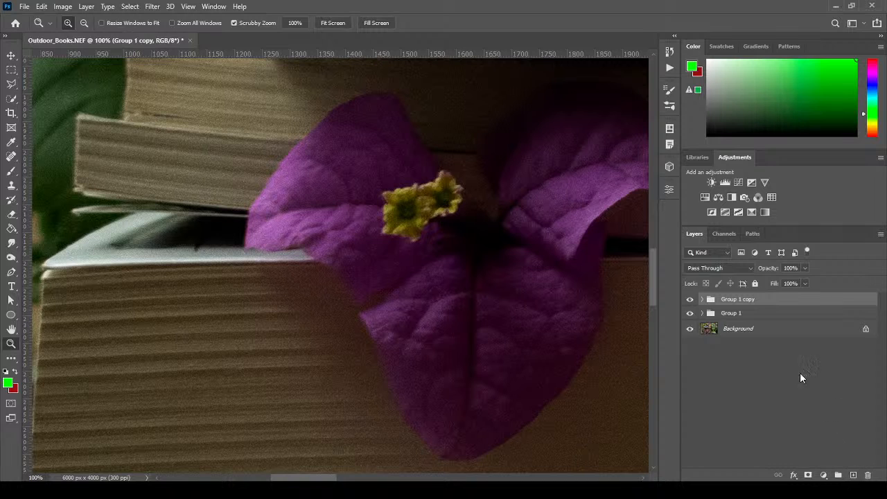
pyautogui.click(691, 302)
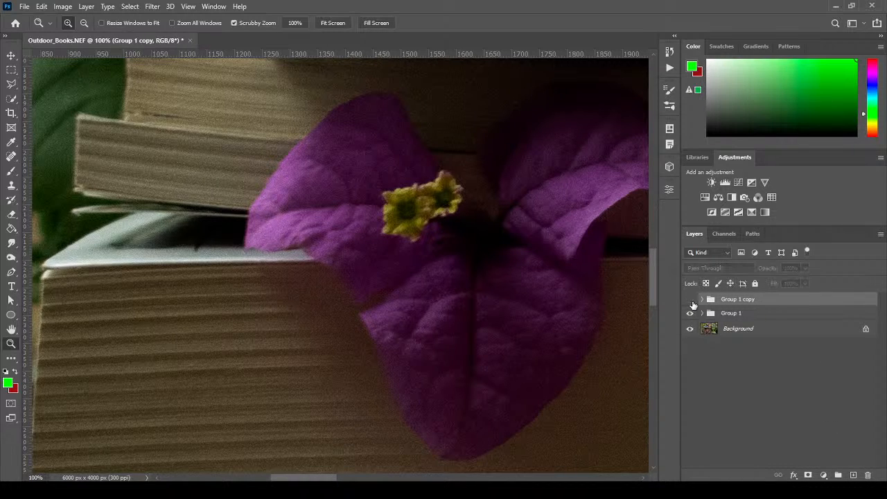
pyautogui.click(691, 303)
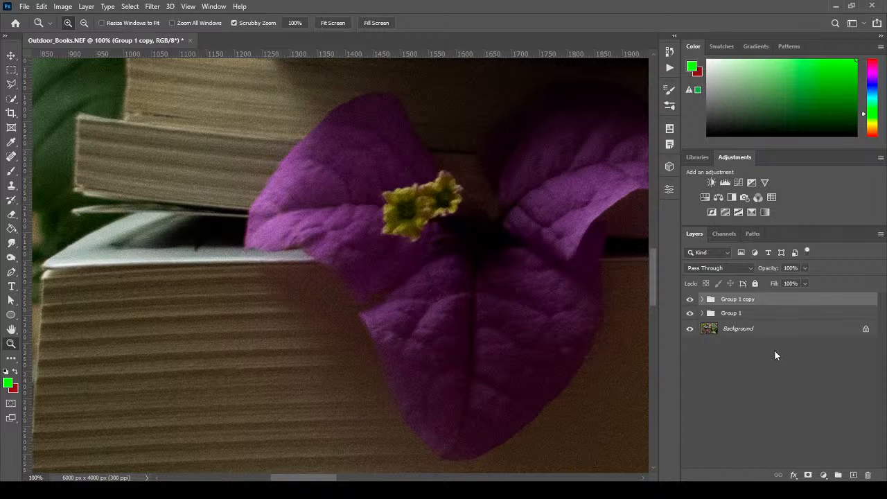
pyautogui.press('Delete')
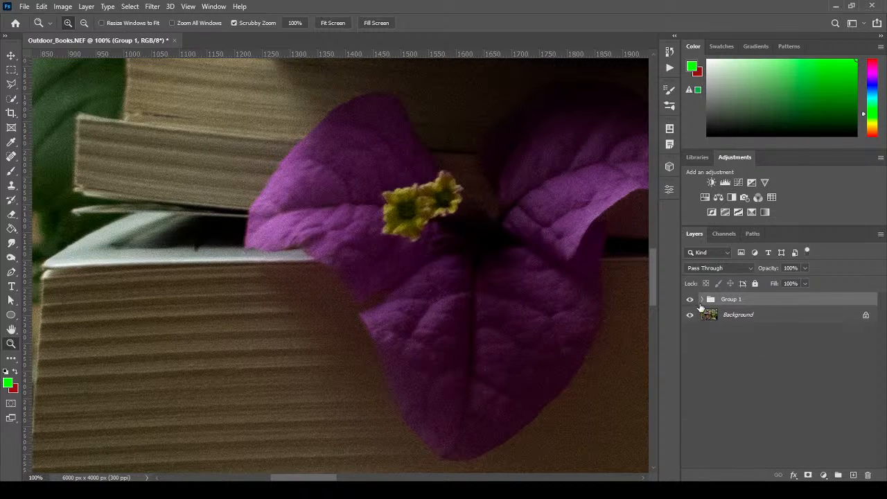
# Step: Set Group 1's blend mode to Soft Light, check its layers' blend modes, and compare the photo with the group hidden
pyautogui.click(710, 271)
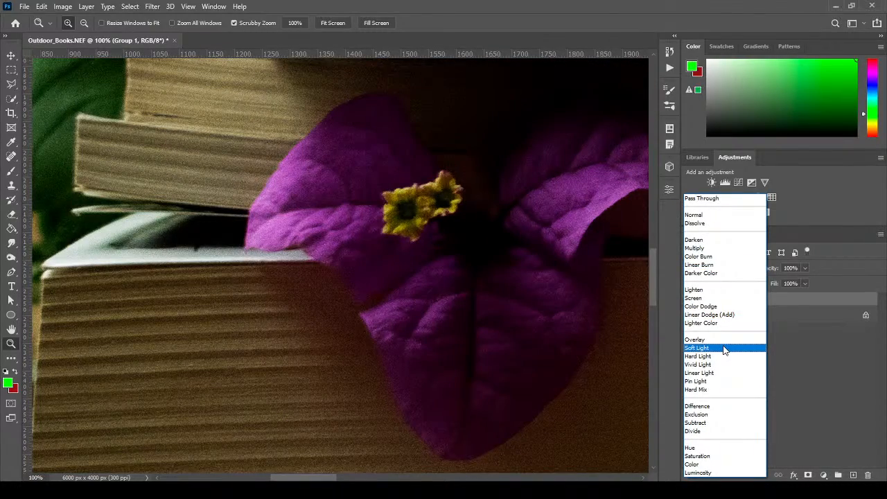
pyautogui.click(724, 349)
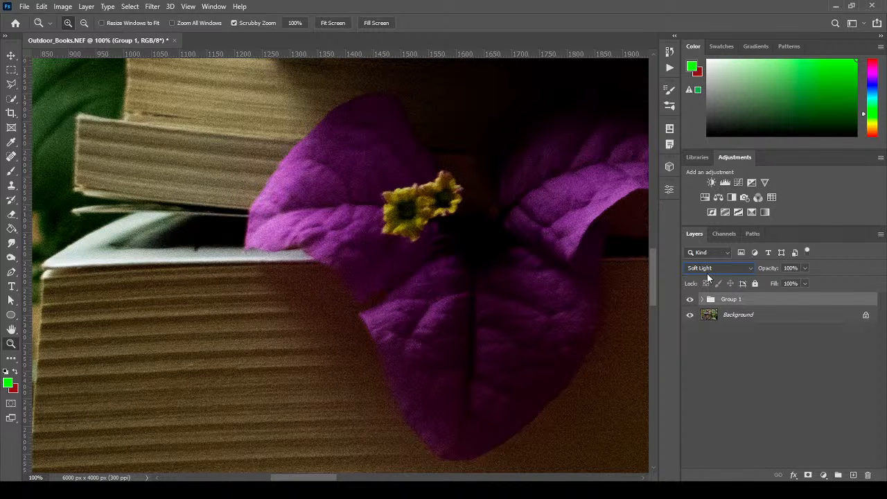
pyautogui.click(702, 299)
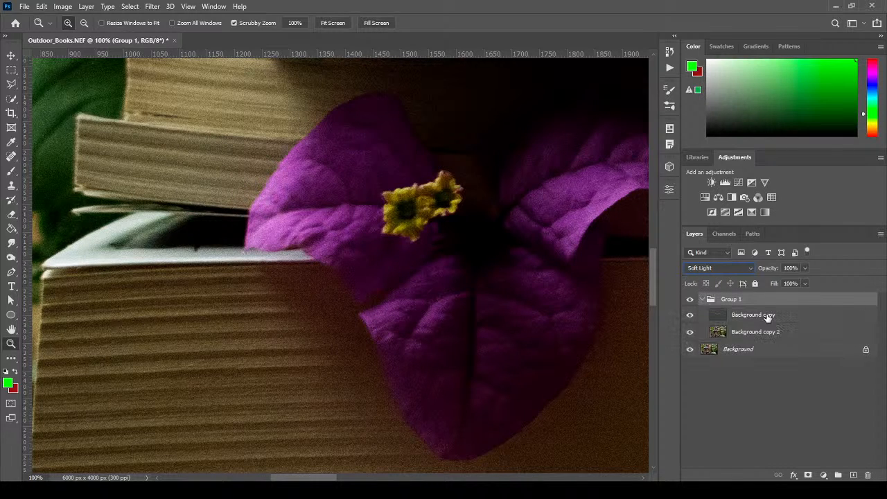
pyautogui.click(778, 332)
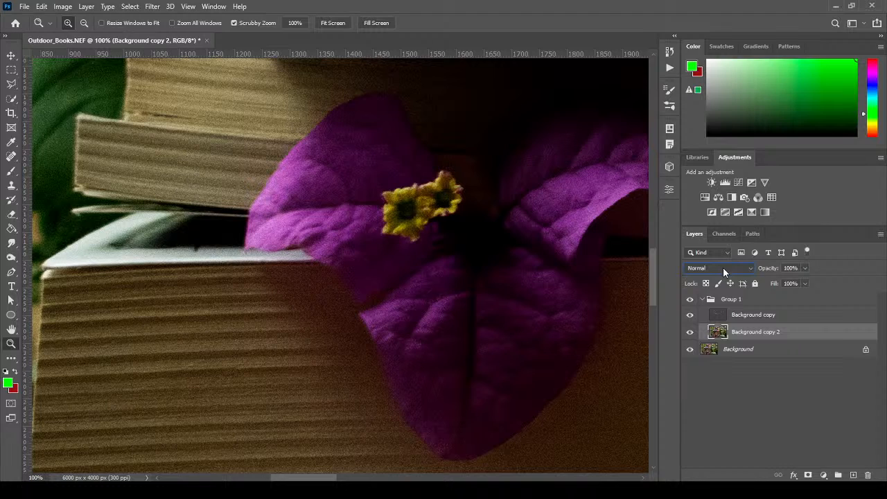
pyautogui.click(761, 314)
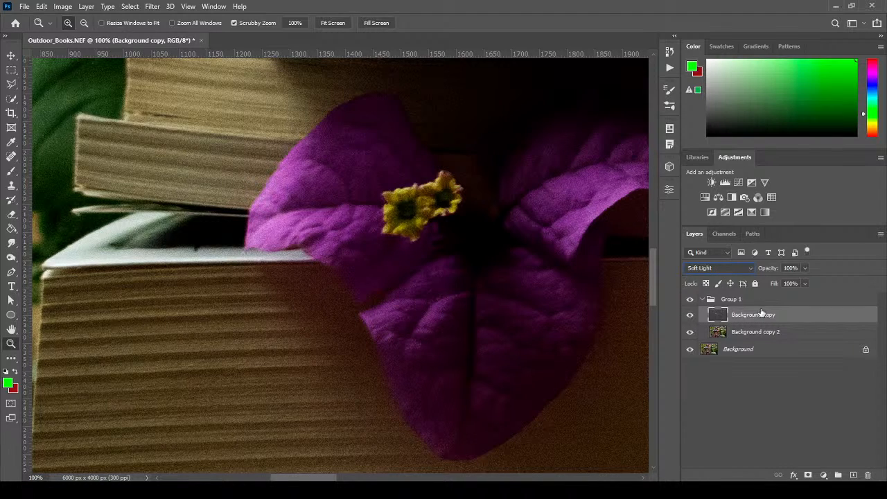
pyautogui.click(703, 300)
pyautogui.click(689, 300)
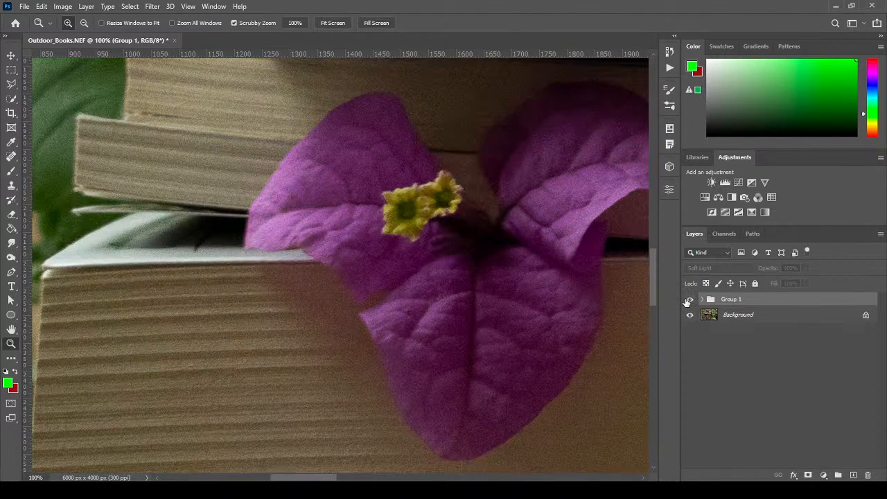
pyautogui.click(688, 301)
# Step: Duplicate the Soft Light Group 1 and lower the duplicate's opacity to 36%
pyautogui.moveTo(797, 303); pyautogui.dragTo(852, 475)
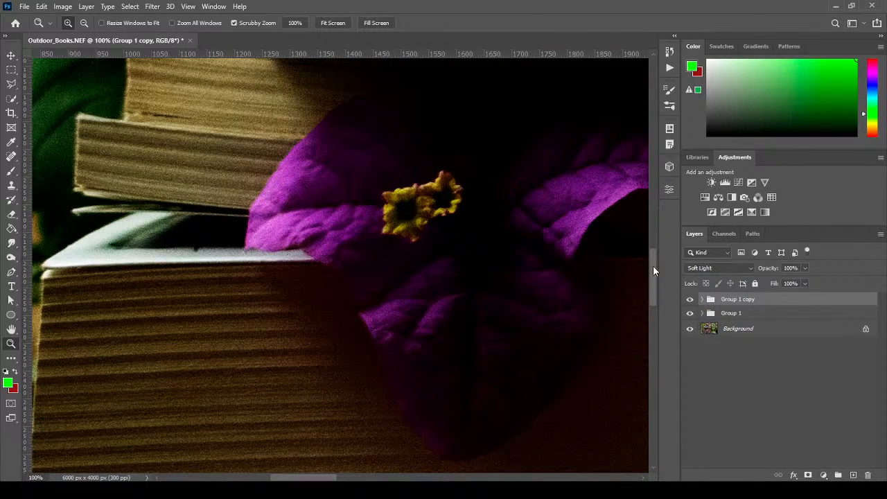
pyautogui.moveTo(653, 266)
pyautogui.mouseDown()
pyautogui.moveTo(642, 171)
pyautogui.moveTo(638, 264)
pyautogui.mouseUp()
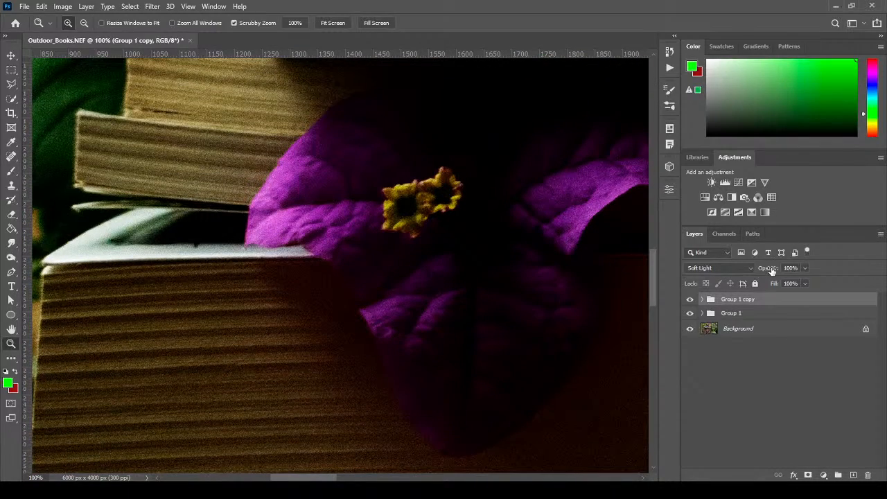
pyautogui.moveTo(770, 270); pyautogui.dragTo(751, 269)
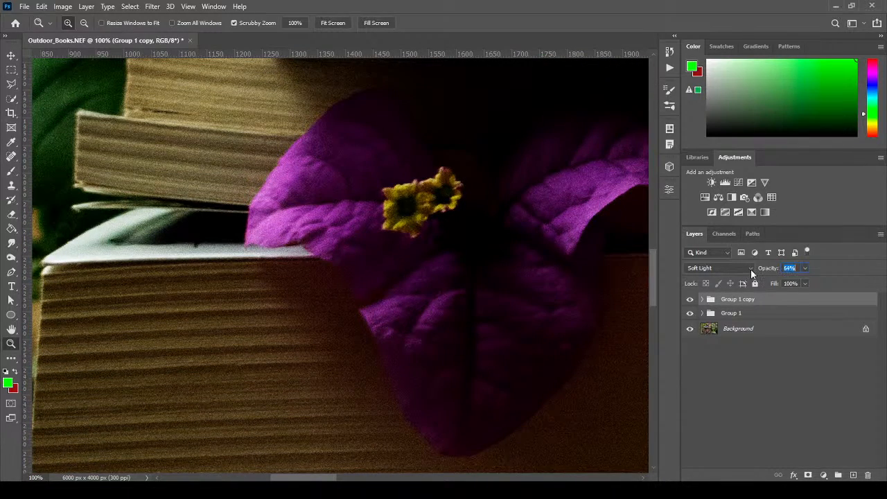
# Step: Merge Group 1 and Group 1 copy into one layer and set its blend mode to Soft Light
pyautogui.click(757, 315)
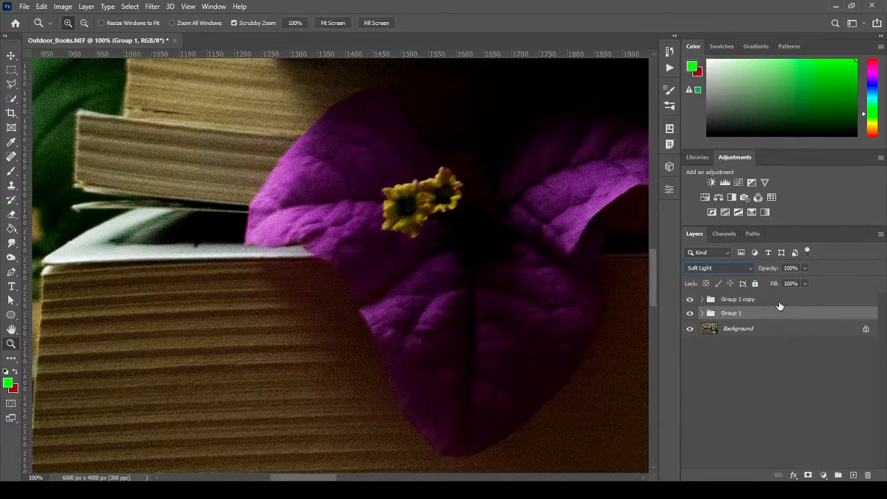
pyautogui.keyDown('shift'); pyautogui.click(780, 305); pyautogui.keyUp('shift')
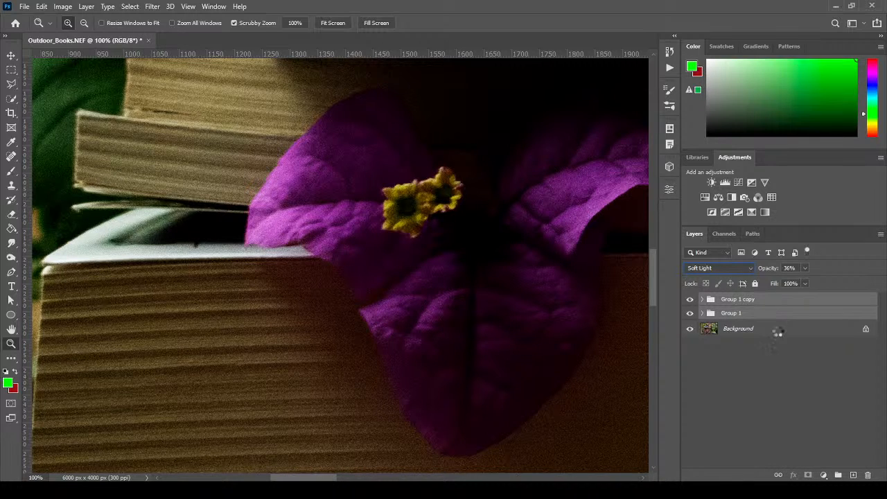
pyautogui.hotkey('ctrl', 'e')
pyautogui.click(720, 269)
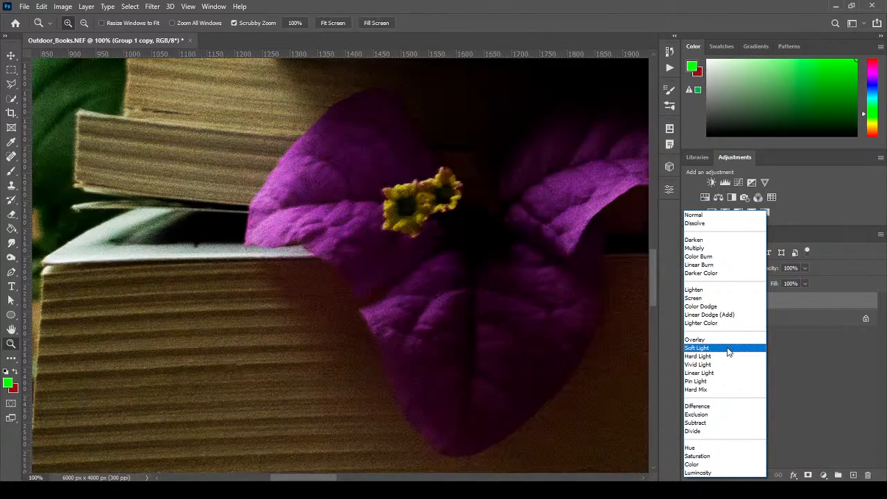
pyautogui.click(729, 349)
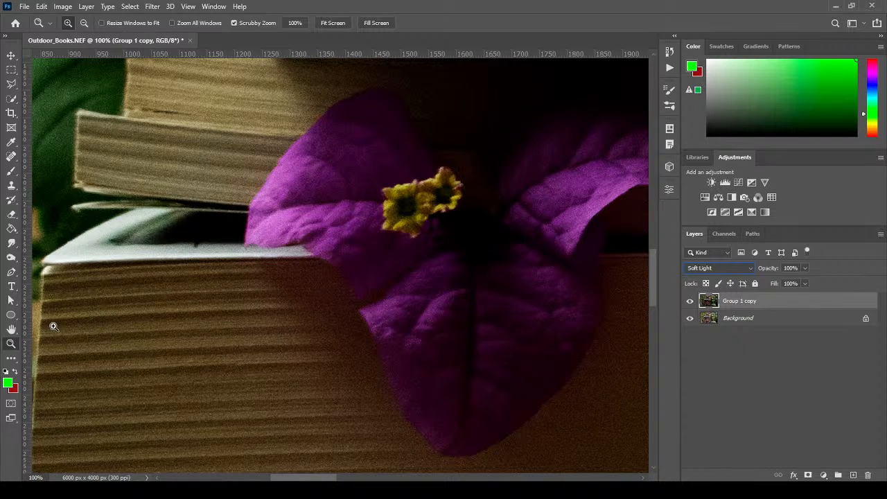
# Step: Fit the whole book photo in view and compare it with the merged Group 1 copy layer hidden and shown
pyautogui.rightClick(317, 270)
pyautogui.click(346, 277)
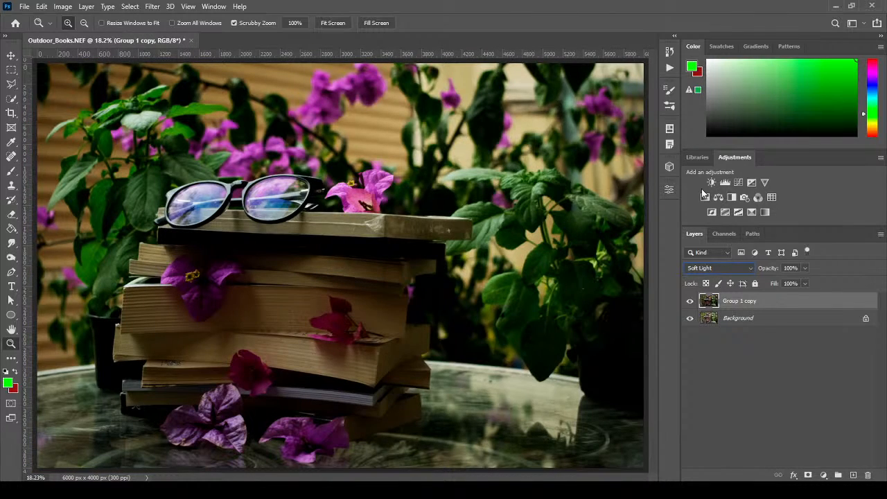
pyautogui.click(690, 301)
pyautogui.click(690, 302)
pyautogui.click(690, 304)
pyautogui.click(690, 304)
pyautogui.click(690, 305)
pyautogui.click(690, 305)
pyautogui.click(691, 305)
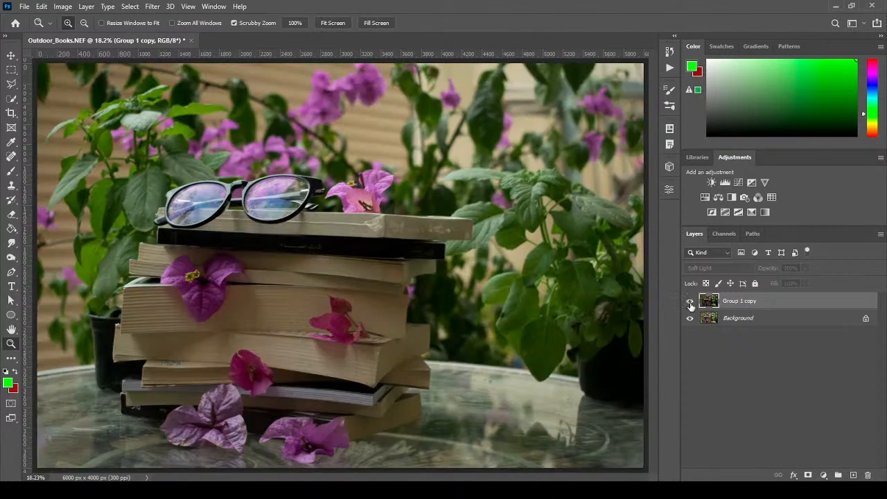
pyautogui.click(690, 305)
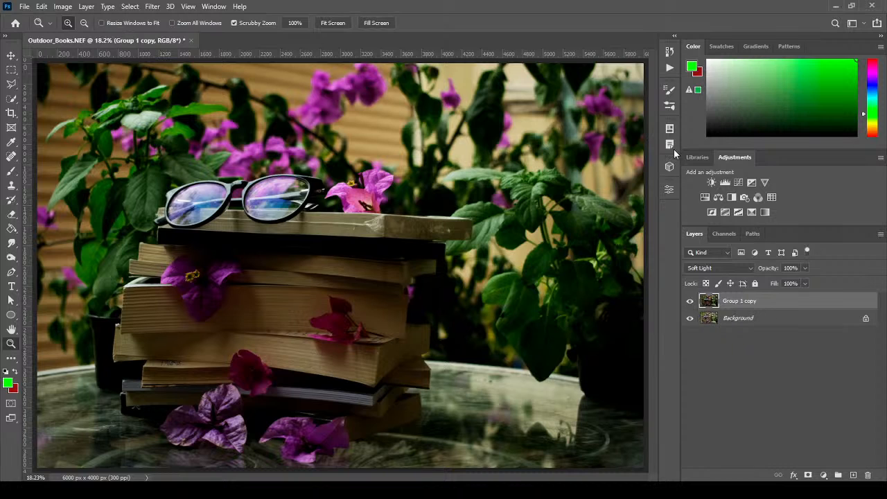
# Step: Add a Curves adjustment clipped to Group 1 copy, moving the white point inward and raising the shadow-midtone point to steepen the curve
pyautogui.click(739, 182)
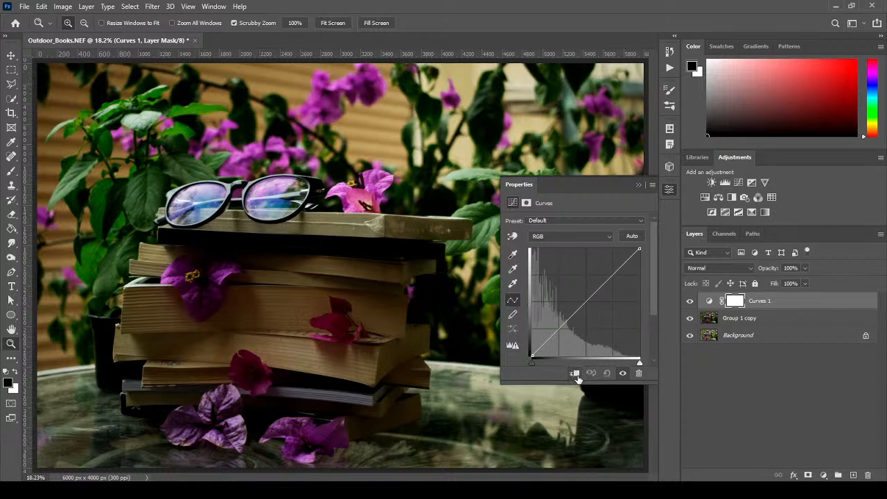
pyautogui.click(574, 373)
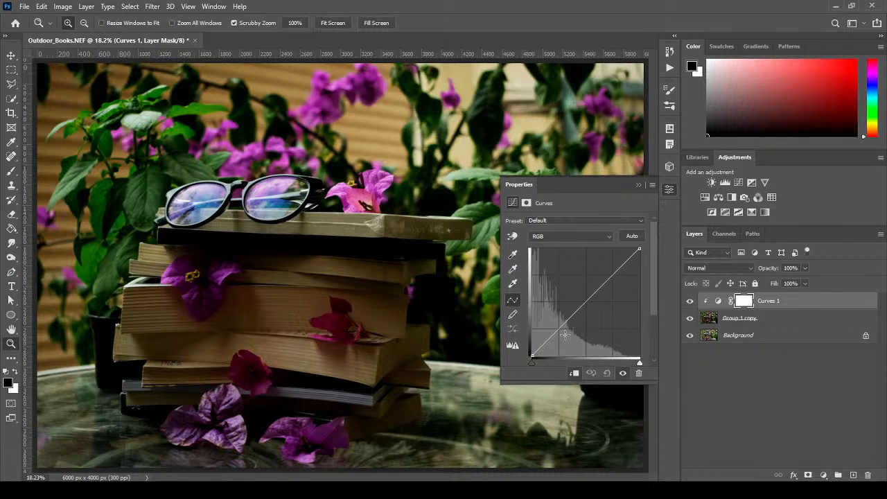
pyautogui.moveTo(565, 330); pyautogui.dragTo(562, 327)
pyautogui.moveTo(640, 362); pyautogui.dragTo(591, 369)
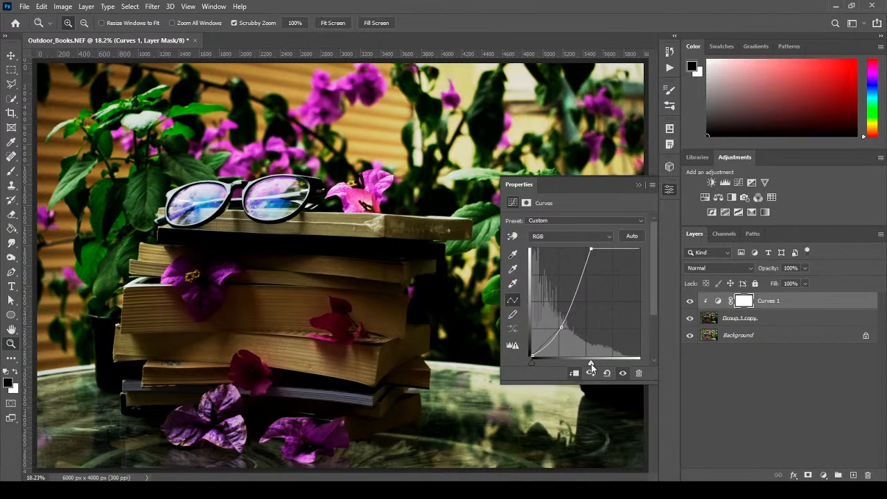
pyautogui.moveTo(560, 327); pyautogui.dragTo(558, 308)
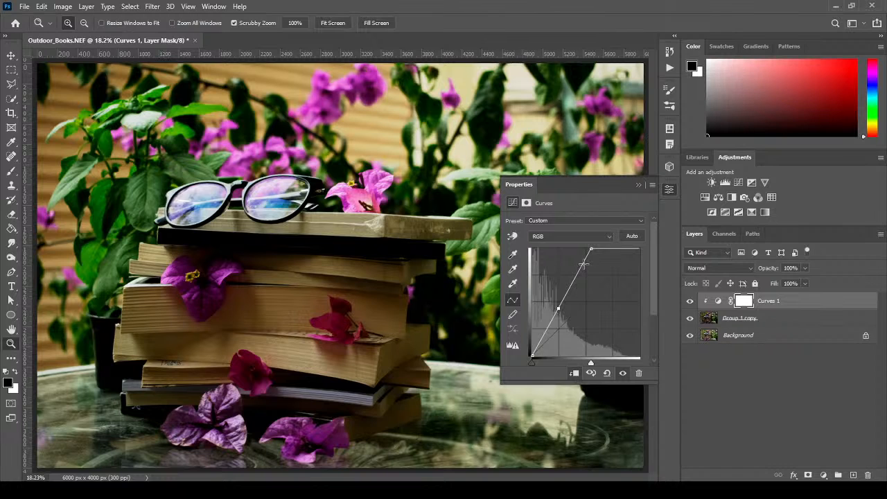
pyautogui.moveTo(590, 363)
pyautogui.mouseDown()
pyautogui.moveTo(572, 365)
pyautogui.moveTo(582, 366)
pyautogui.mouseUp()
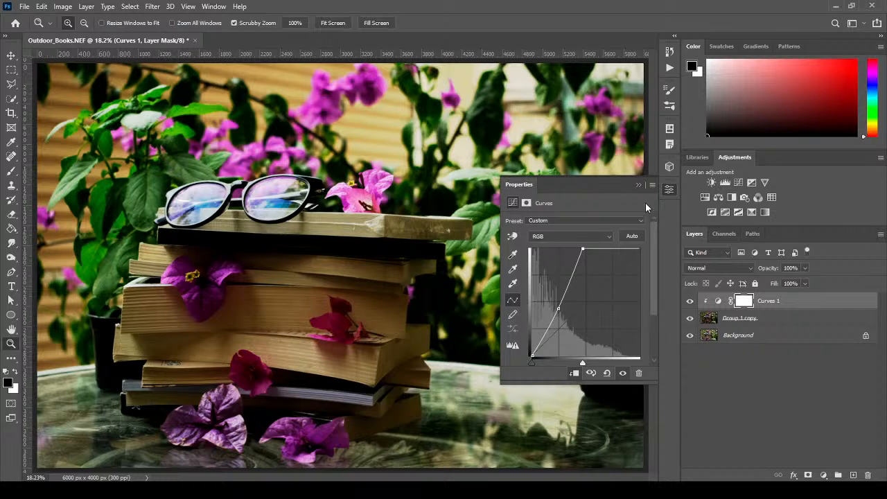
pyautogui.click(639, 184)
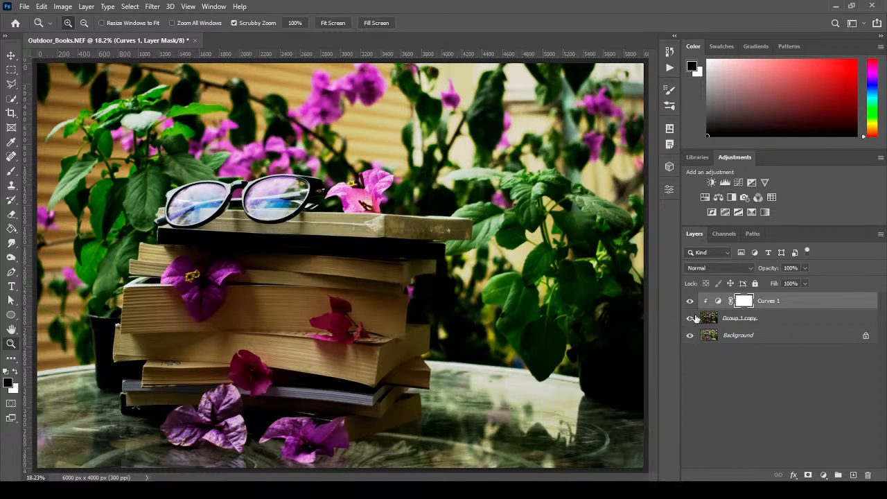
# Step: Compare the photo with Curves 1 and Group 1 copy hidden and shown, and inspect the books' texture at 100%
pyautogui.moveTo(690, 317); pyautogui.dragTo(690, 303)
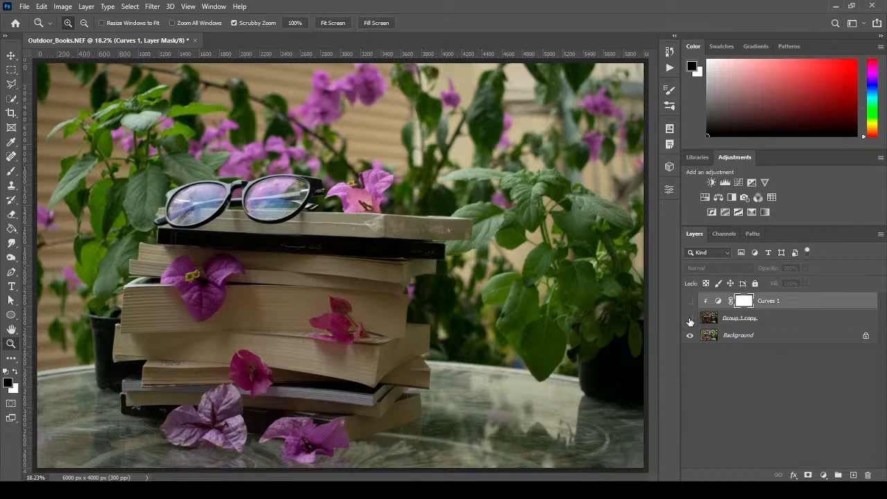
pyautogui.moveTo(690, 323); pyautogui.dragTo(690, 305)
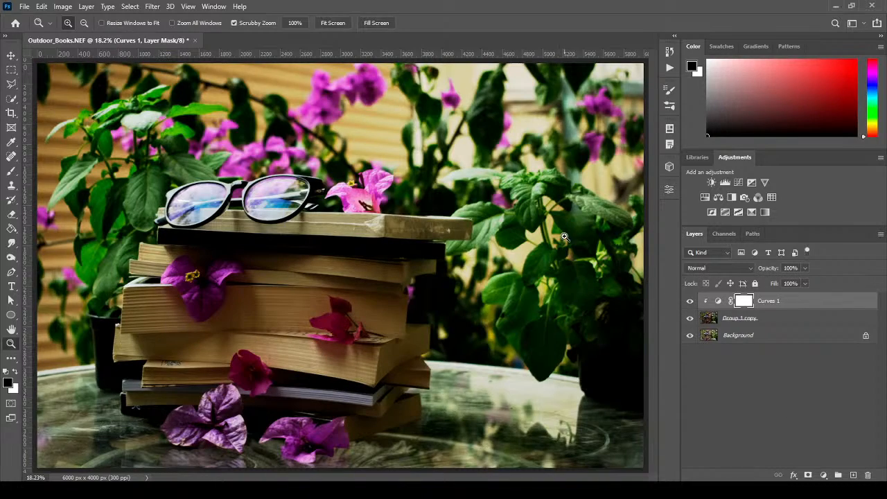
pyautogui.rightClick(278, 181)
pyautogui.click(310, 197)
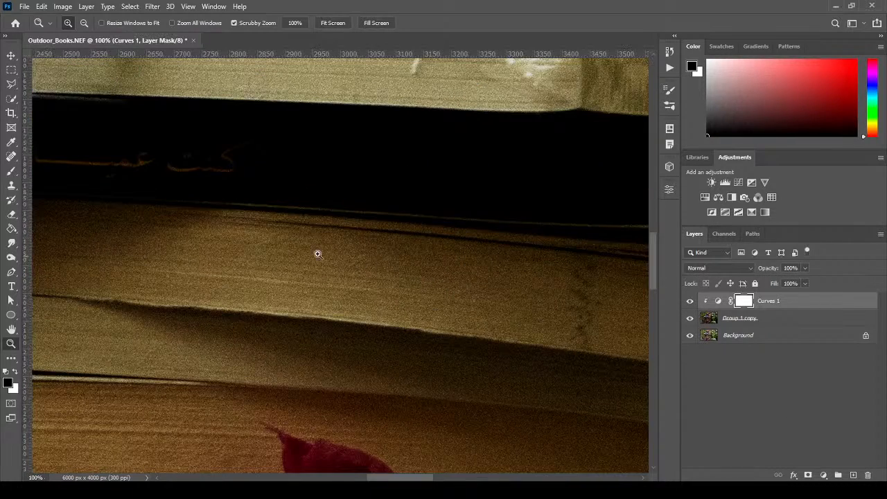
pyautogui.rightClick(313, 255)
pyautogui.click(341, 261)
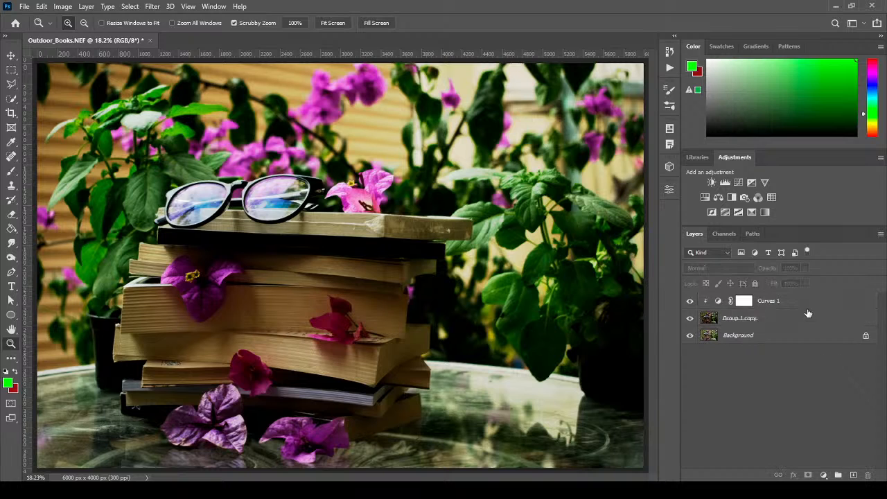
# Step: Lower the Group 1 copy layer's opacity to 71% and compare the photo with the layer hidden and shown
pyautogui.hotkey('shift', 'alt', 'f')
pyautogui.click(818, 323)
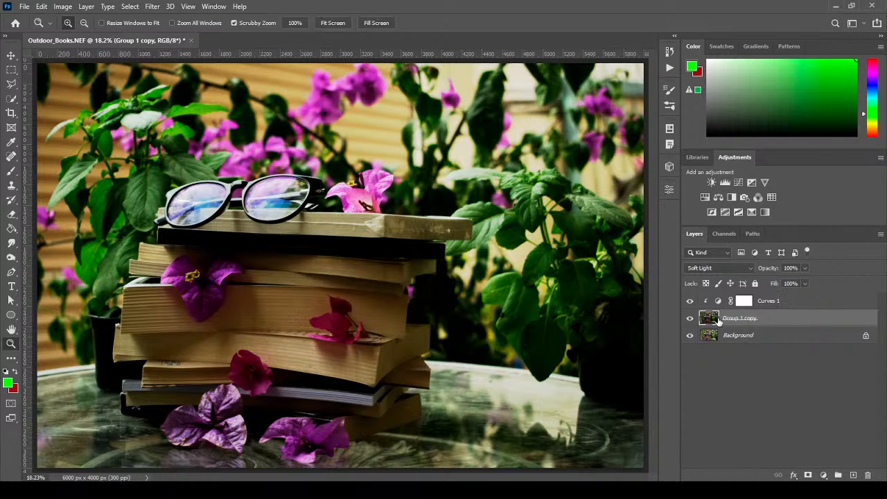
pyautogui.moveTo(772, 268); pyautogui.dragTo(755, 272)
pyautogui.write('71')
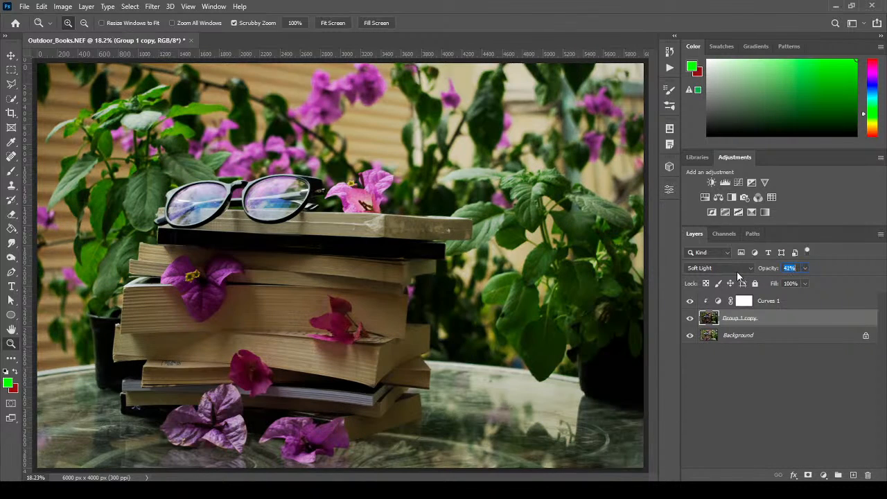
pyautogui.press('Return')
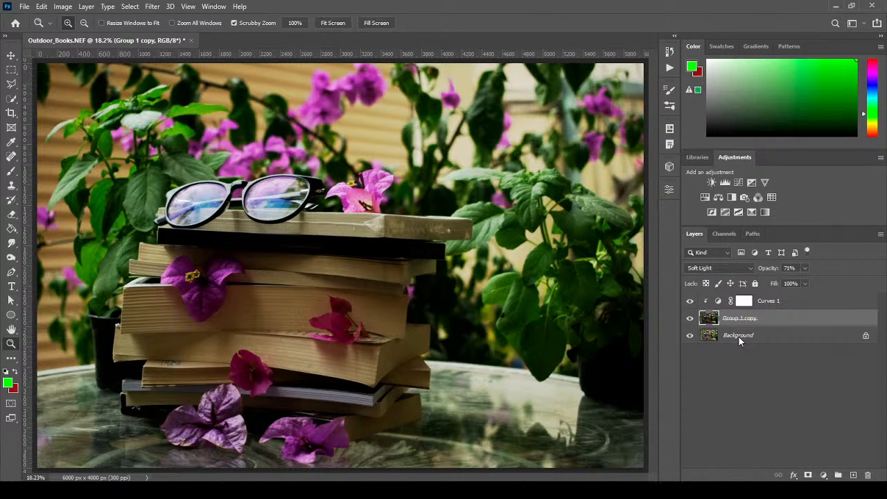
pyautogui.click(690, 319)
pyautogui.click(689, 318)
# Step: Set the Group 1 copy layer's opacity to 56% and check the effect with the layer hidden and shown
pyautogui.moveTo(774, 271)
pyautogui.mouseDown()
pyautogui.moveTo(781, 271)
pyautogui.moveTo(770, 271)
pyautogui.mouseUp()
pyautogui.write('56')
pyautogui.press('Return')
pyautogui.click(690, 319)
pyautogui.click(690, 318)
pyautogui.click(689, 319)
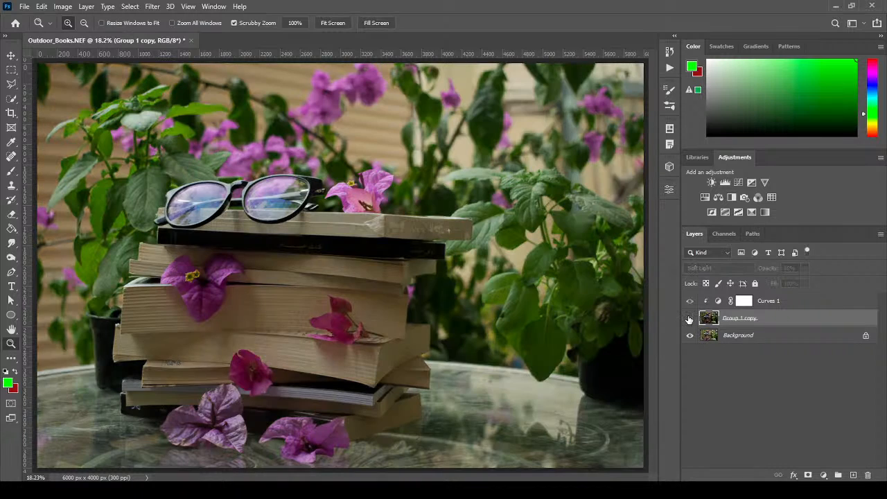
pyautogui.click(689, 319)
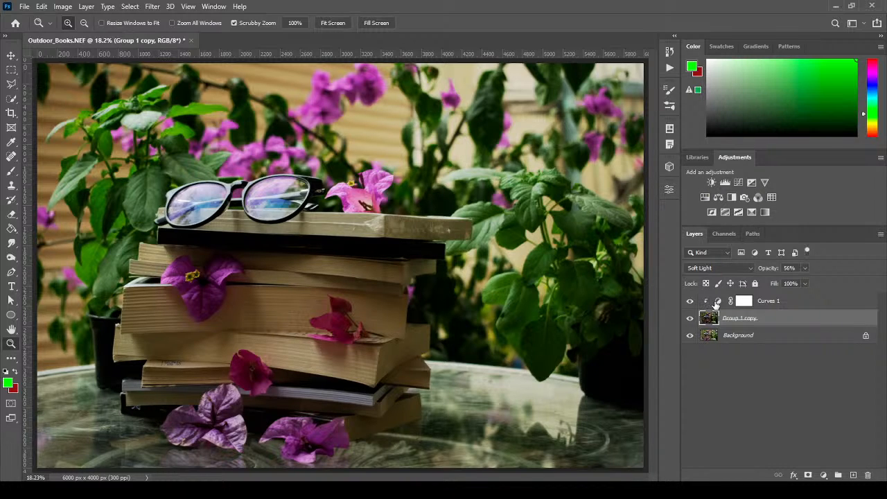
# Step: Select the Curves 1 layer and compare the photo with this adjustment hidden and shown
pyautogui.click(743, 301)
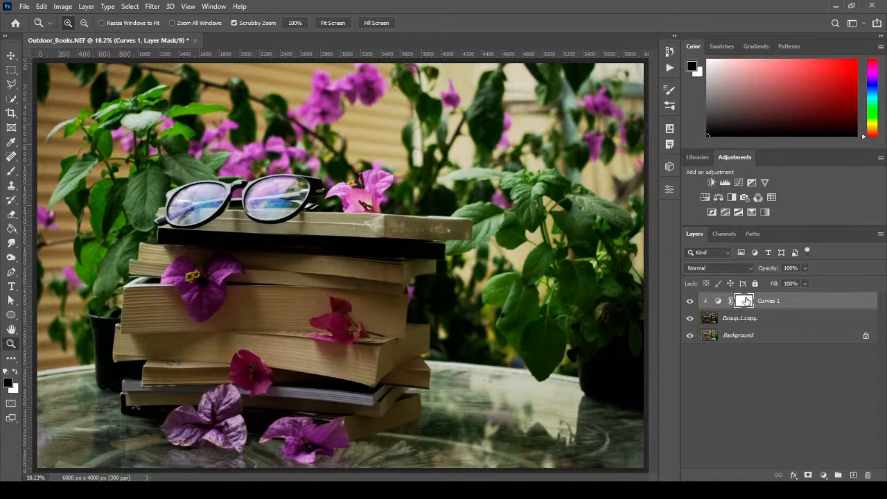
pyautogui.click(690, 302)
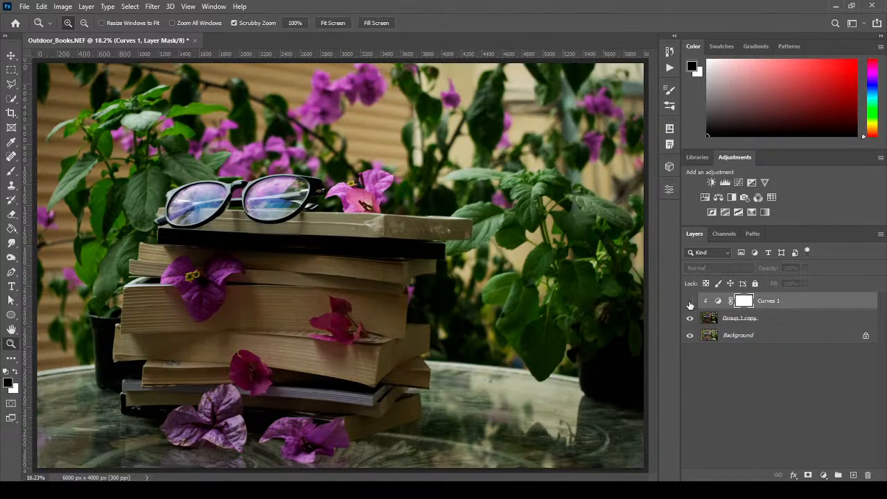
pyautogui.click(690, 302)
pyautogui.click(689, 302)
pyautogui.click(690, 302)
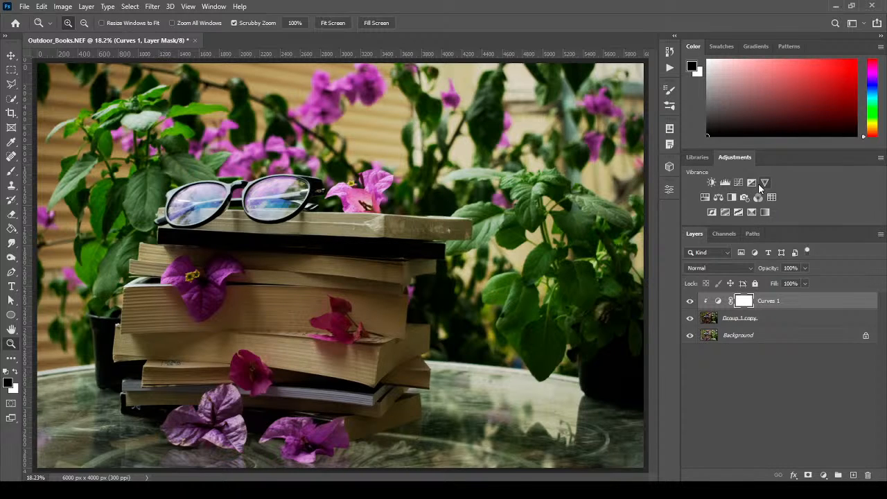
# Step: Add a Hue/Saturation adjustment above Curves 1 with Colorize on, Hue 11, Saturation 67 and Lightness +10
pyautogui.click(705, 197)
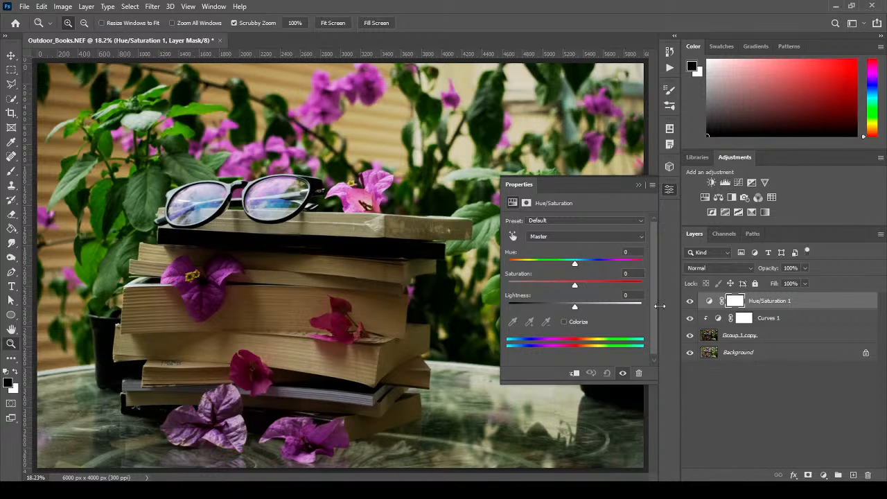
pyautogui.click(570, 325)
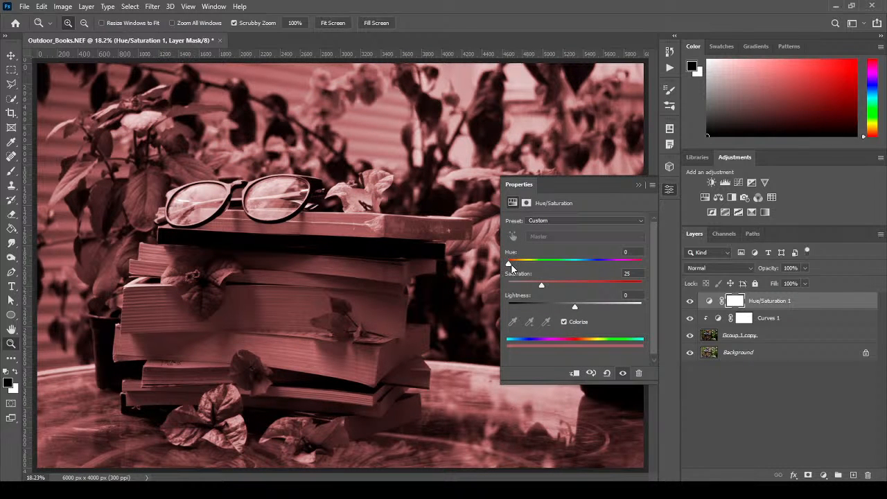
pyautogui.moveTo(511, 266)
pyautogui.mouseDown()
pyautogui.moveTo(663, 270)
pyautogui.moveTo(512, 267)
pyautogui.mouseUp()
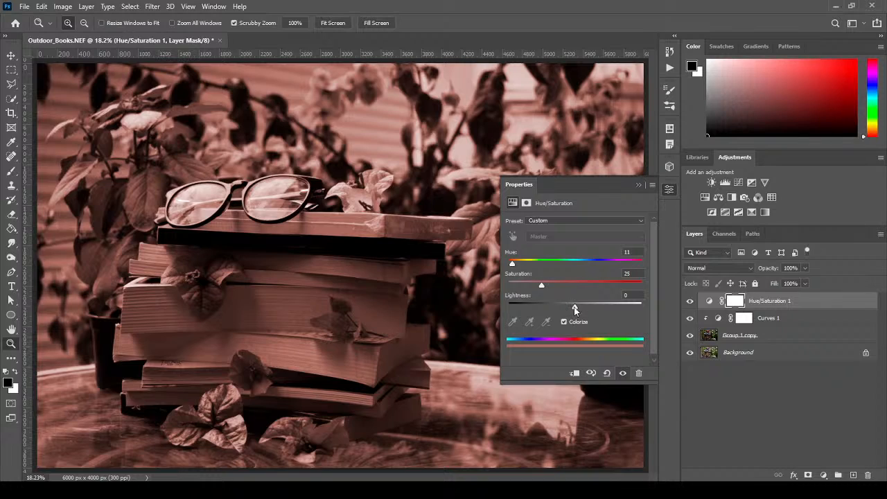
pyautogui.moveTo(572, 305); pyautogui.dragTo(595, 292)
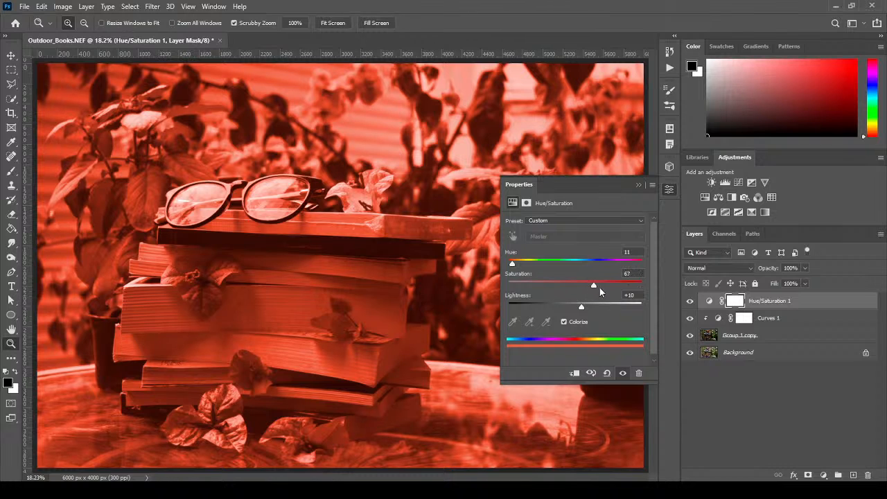
pyautogui.click(838, 391)
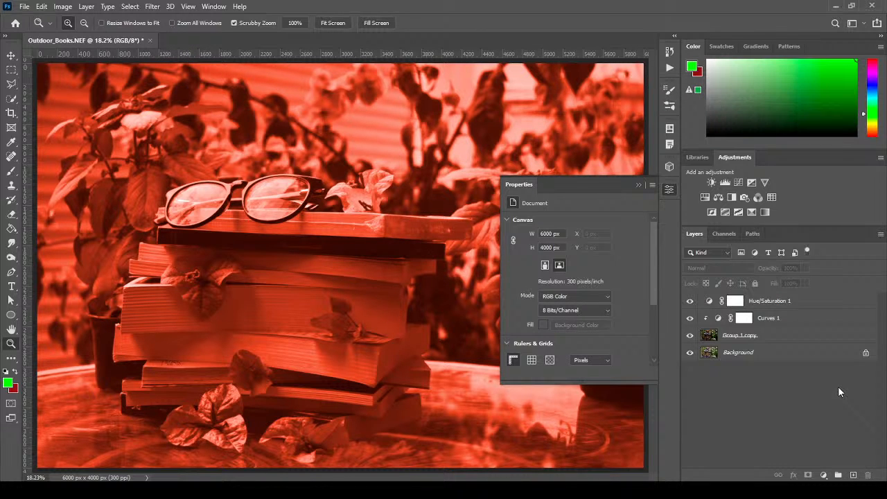
pyautogui.click(638, 185)
# Step: Fill the Hue/Saturation layer mask with black using the Paint Bucket
pyautogui.click(788, 303)
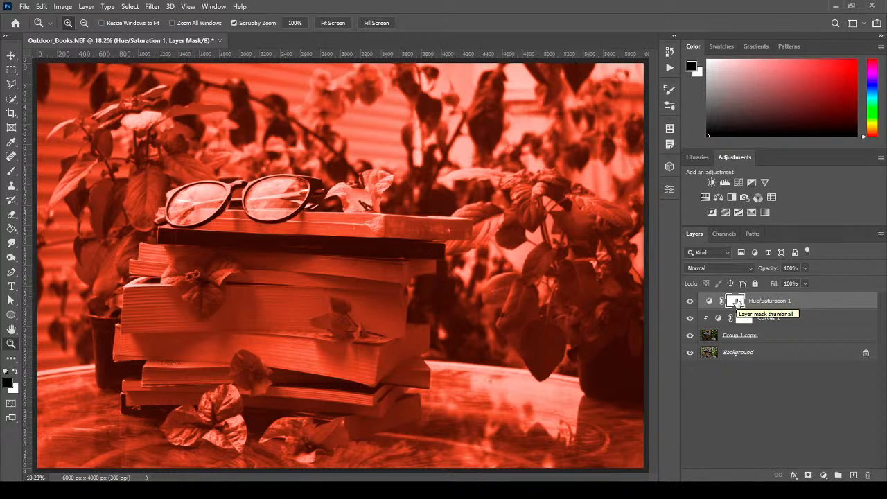
pyautogui.click(11, 229)
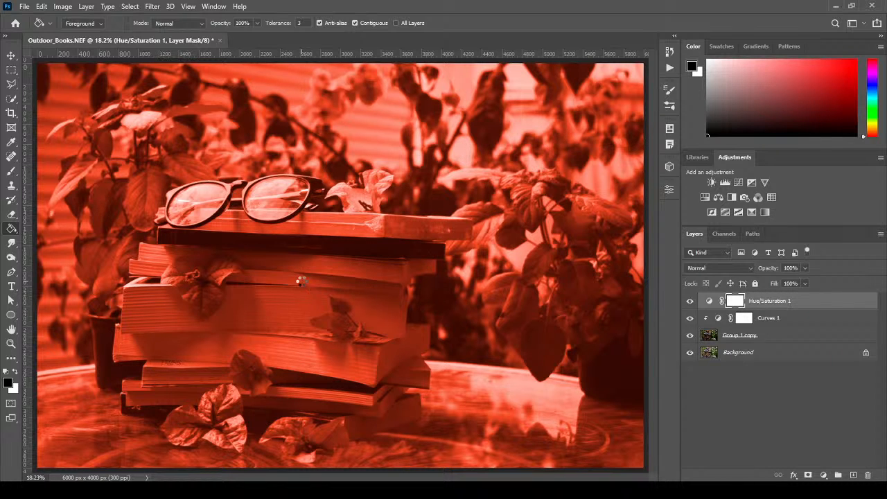
pyautogui.click(306, 286)
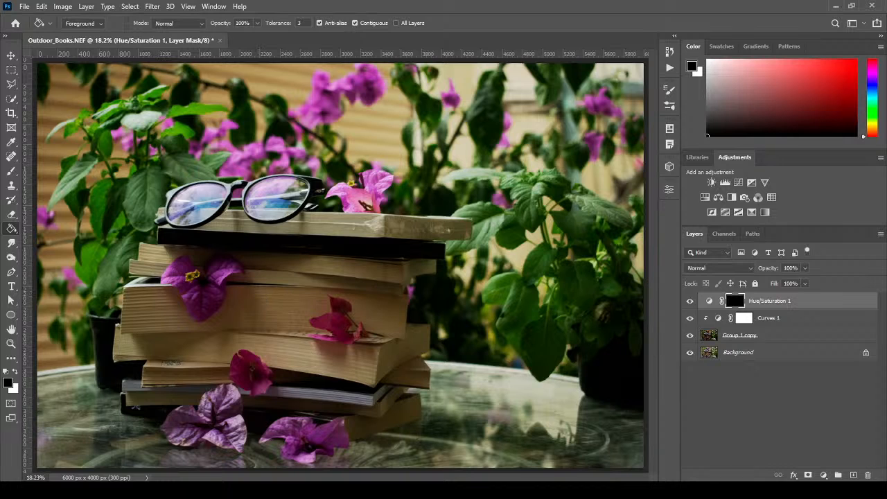
# Step: Paint white on the Hue/Saturation mask with a size 200 brush over the purple flower hanging on the upper books
pyautogui.click(11, 174)
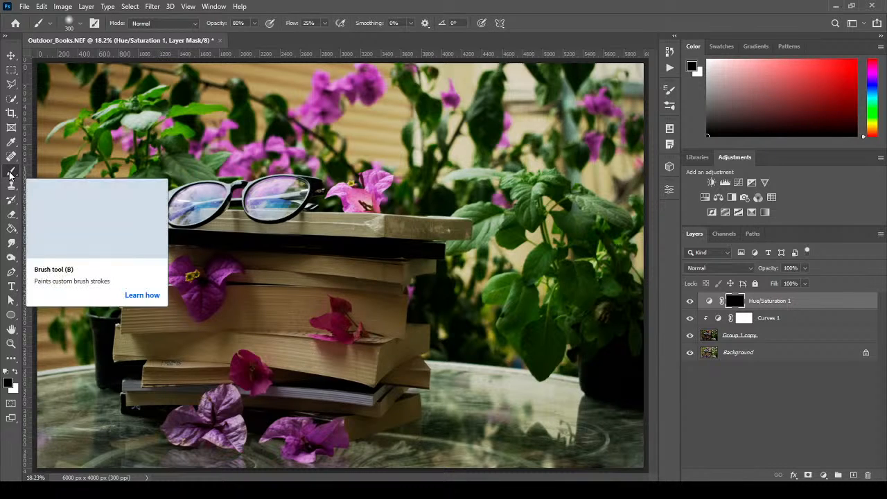
pyautogui.click(15, 372)
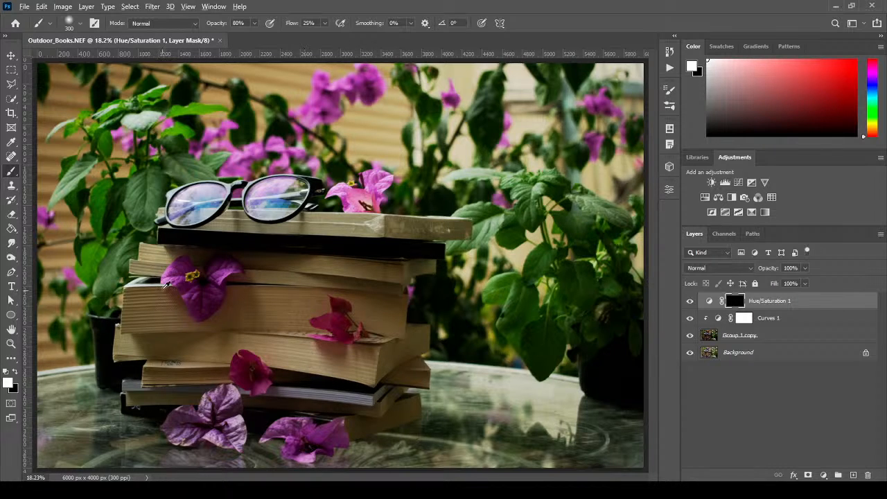
pyautogui.scroll(10, 163, 280)
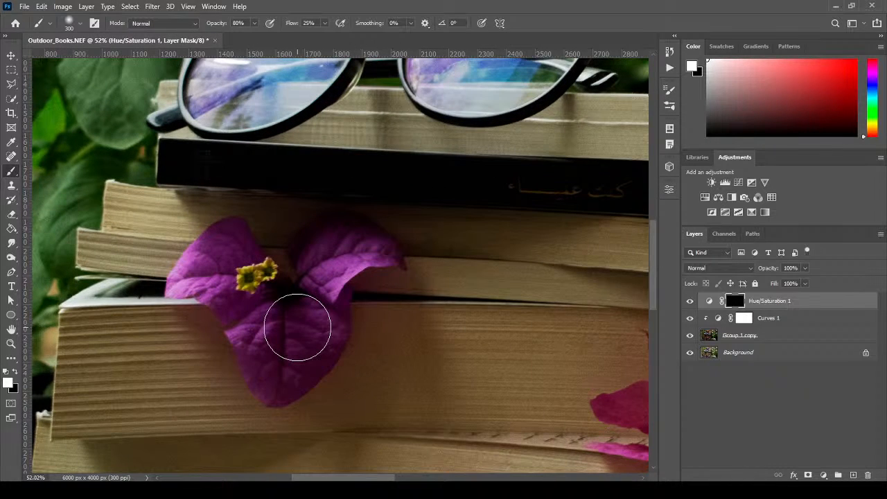
pyautogui.press('[')
pyautogui.press('[')
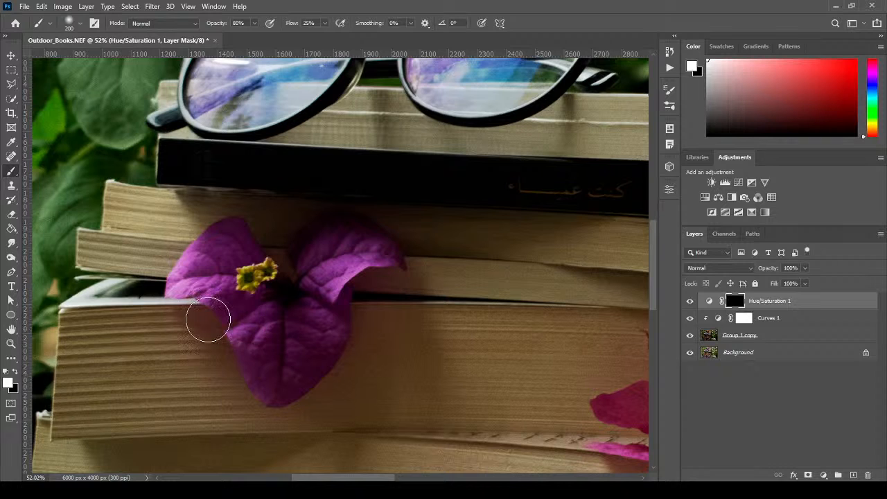
pyautogui.moveTo(314, 336)
pyautogui.mouseDown()
pyautogui.moveTo(308, 303)
pyautogui.moveTo(279, 338)
pyautogui.moveTo(280, 359)
pyautogui.moveTo(318, 307)
pyautogui.moveTo(323, 326)
pyautogui.moveTo(328, 310)
pyautogui.moveTo(281, 389)
pyautogui.moveTo(235, 307)
pyautogui.moveTo(254, 370)
pyautogui.moveTo(274, 388)
pyautogui.moveTo(213, 268)
pyautogui.moveTo(222, 247)
pyautogui.moveTo(184, 280)
pyautogui.moveTo(262, 278)
pyautogui.mouseUp()
pyautogui.click(690, 299)
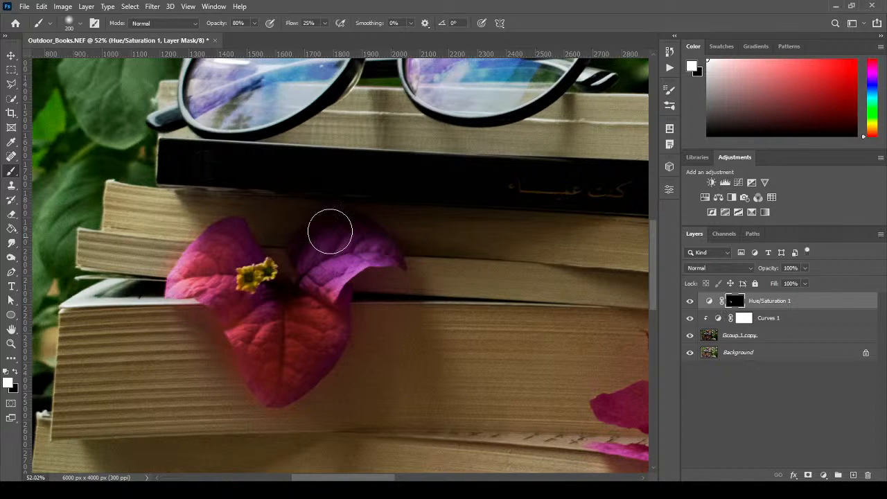
pyautogui.moveTo(258, 242)
pyautogui.mouseDown()
pyautogui.moveTo(217, 244)
pyautogui.moveTo(202, 255)
pyautogui.moveTo(247, 248)
pyautogui.moveTo(284, 287)
pyautogui.moveTo(317, 300)
pyautogui.moveTo(346, 254)
pyautogui.moveTo(315, 269)
pyautogui.moveTo(393, 258)
pyautogui.moveTo(333, 283)
pyautogui.moveTo(371, 258)
pyautogui.moveTo(399, 261)
pyautogui.mouseUp()
# Step: Refine the flower's mask with a size 90 brush, painting white along the petal edges and black over the spill beside them
pyautogui.press('[')
pyautogui.press('[')
pyautogui.press('[')
pyautogui.press('[')
pyautogui.press('[')
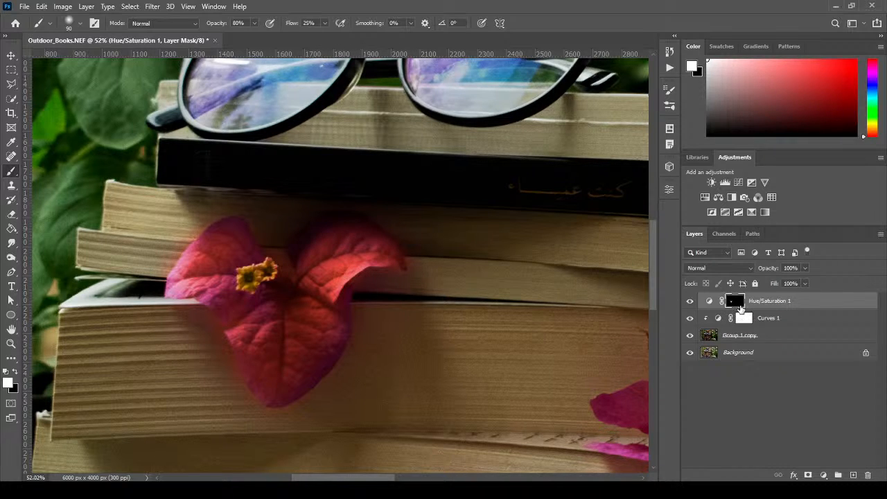
pyautogui.moveTo(348, 313)
pyautogui.mouseDown()
pyautogui.moveTo(332, 346)
pyautogui.moveTo(271, 394)
pyautogui.moveTo(247, 339)
pyautogui.moveTo(270, 314)
pyautogui.moveTo(223, 309)
pyautogui.moveTo(210, 294)
pyautogui.moveTo(220, 309)
pyautogui.moveTo(174, 285)
pyautogui.moveTo(183, 288)
pyautogui.moveTo(201, 250)
pyautogui.moveTo(181, 265)
pyautogui.moveTo(172, 294)
pyautogui.moveTo(211, 268)
pyautogui.moveTo(223, 240)
pyautogui.moveTo(212, 242)
pyautogui.moveTo(216, 233)
pyautogui.moveTo(233, 231)
pyautogui.moveTo(144, 279)
pyautogui.mouseUp()
pyautogui.press('x')
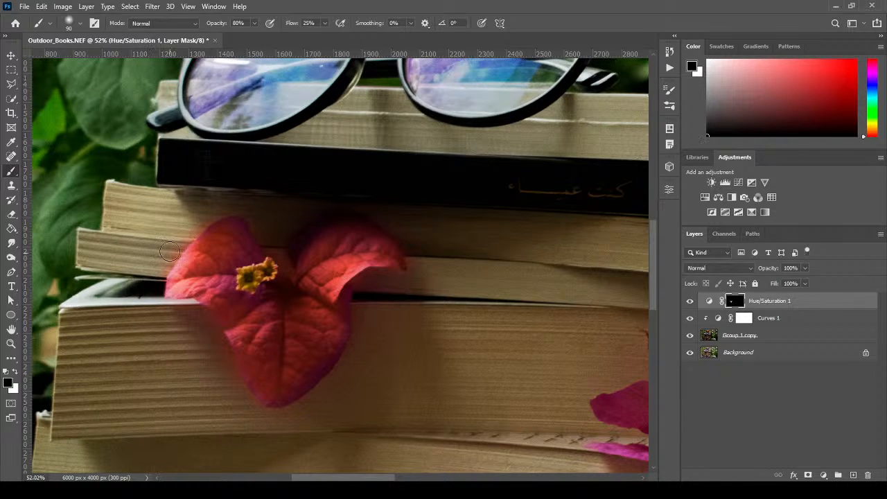
pyautogui.moveTo(176, 240)
pyautogui.mouseDown()
pyautogui.moveTo(153, 266)
pyautogui.moveTo(173, 247)
pyautogui.moveTo(153, 272)
pyautogui.moveTo(209, 216)
pyautogui.moveTo(178, 244)
pyautogui.mouseUp()
# Step: Paint white on the Hue/Saturation mask over the pink flower on the middle books and the dark pink one on the lower books
pyautogui.press('x')
pyautogui.scroll(-5, 428, 355)
pyautogui.hscroll(5, 339, 156)
pyautogui.moveTo(379, 207)
pyautogui.mouseDown()
pyautogui.moveTo(414, 204)
pyautogui.moveTo(386, 205)
pyautogui.moveTo(417, 195)
pyautogui.moveTo(363, 205)
pyautogui.moveTo(417, 217)
pyautogui.moveTo(443, 258)
pyautogui.moveTo(467, 253)
pyautogui.moveTo(457, 255)
pyautogui.moveTo(455, 209)
pyautogui.moveTo(424, 202)
pyautogui.moveTo(448, 219)
pyautogui.moveTo(426, 192)
pyautogui.moveTo(355, 202)
pyautogui.moveTo(413, 228)
pyautogui.moveTo(433, 255)
pyautogui.moveTo(351, 247)
pyautogui.moveTo(446, 263)
pyautogui.moveTo(483, 232)
pyautogui.moveTo(481, 244)
pyautogui.moveTo(493, 239)
pyautogui.moveTo(497, 212)
pyautogui.moveTo(506, 248)
pyautogui.moveTo(484, 251)
pyautogui.moveTo(454, 172)
pyautogui.moveTo(424, 182)
pyautogui.moveTo(413, 145)
pyautogui.moveTo(465, 167)
pyautogui.moveTo(428, 188)
pyautogui.mouseUp()
pyautogui.press('space')
pyautogui.moveTo(399, 260); pyautogui.dragTo(523, 110)
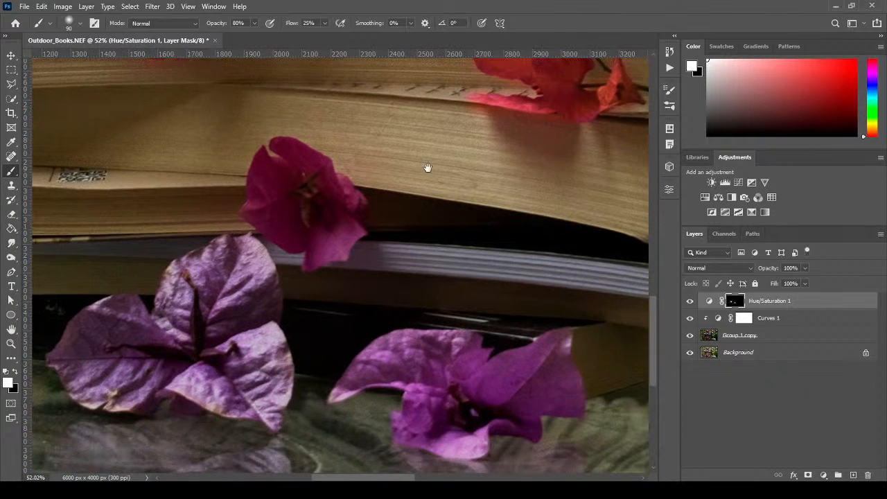
pyautogui.moveTo(311, 253)
pyautogui.mouseDown()
pyautogui.moveTo(342, 228)
pyautogui.moveTo(331, 250)
pyautogui.moveTo(348, 250)
pyautogui.moveTo(340, 254)
pyautogui.moveTo(355, 236)
pyautogui.moveTo(295, 232)
pyautogui.moveTo(286, 209)
pyautogui.moveTo(286, 232)
pyautogui.moveTo(265, 188)
pyautogui.moveTo(271, 225)
pyautogui.moveTo(260, 187)
pyautogui.moveTo(249, 214)
pyautogui.moveTo(293, 237)
pyautogui.moveTo(282, 236)
pyautogui.moveTo(296, 249)
pyautogui.moveTo(266, 227)
pyautogui.moveTo(259, 191)
pyautogui.moveTo(269, 160)
pyautogui.moveTo(260, 180)
pyautogui.moveTo(309, 168)
pyautogui.moveTo(289, 149)
pyautogui.moveTo(355, 200)
pyautogui.moveTo(350, 190)
pyautogui.moveTo(358, 233)
pyautogui.moveTo(342, 255)
pyautogui.moveTo(309, 260)
pyautogui.moveTo(248, 214)
pyautogui.moveTo(297, 192)
pyautogui.mouseUp()
pyautogui.moveTo(464, 217); pyautogui.dragTo(562, 176)
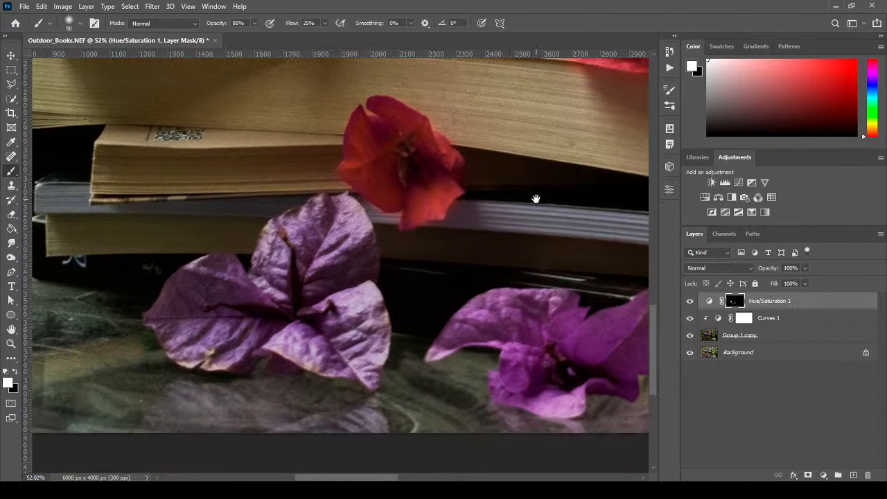
# Step: Paint white on the Hue/Saturation mask over the two purple flowers lying on the glass table
pyautogui.click(11, 343)
pyautogui.rightClick(220, 331)
pyautogui.click(233, 335)
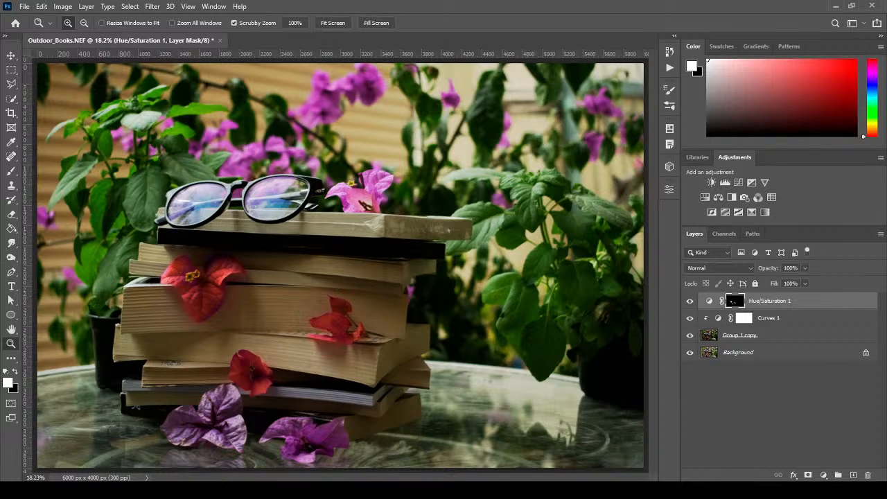
pyautogui.click(11, 171)
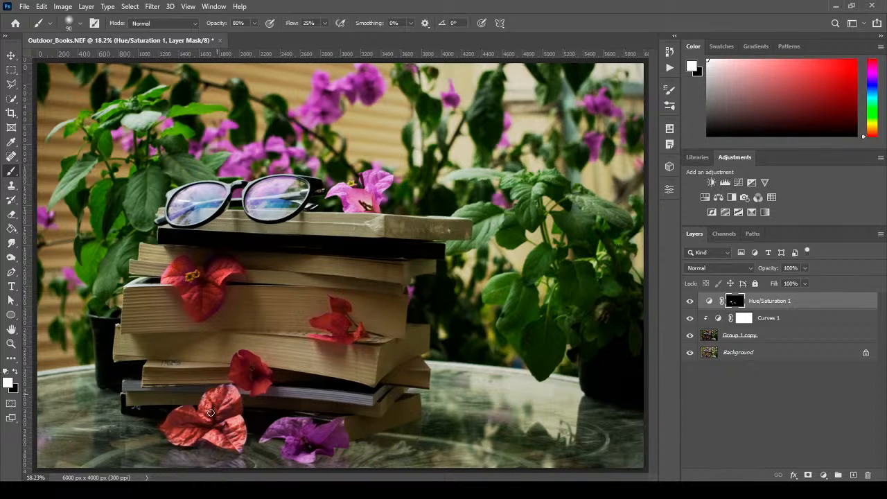
pyautogui.moveTo(306, 428)
pyautogui.mouseDown()
pyautogui.moveTo(267, 445)
pyautogui.moveTo(275, 427)
pyautogui.mouseUp()
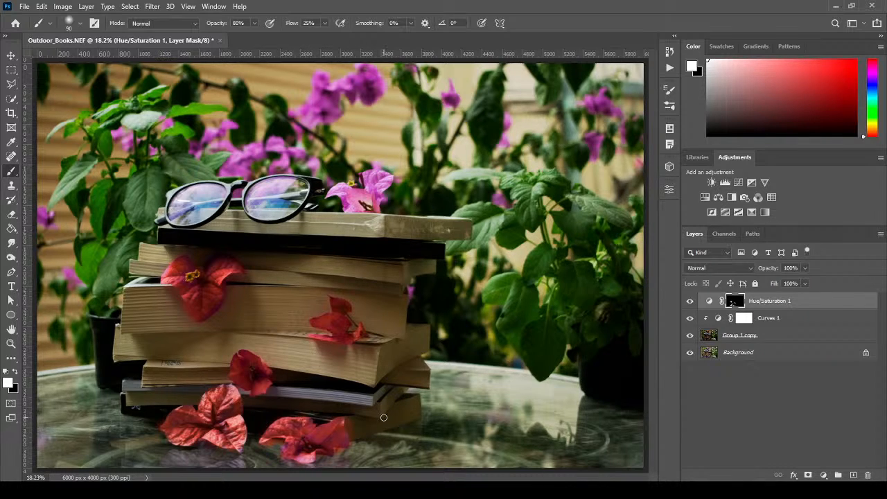
# Step: Delete the layer mask of the Hue/Saturation 1 layer
pyautogui.press('x')
pyautogui.press('Delete')
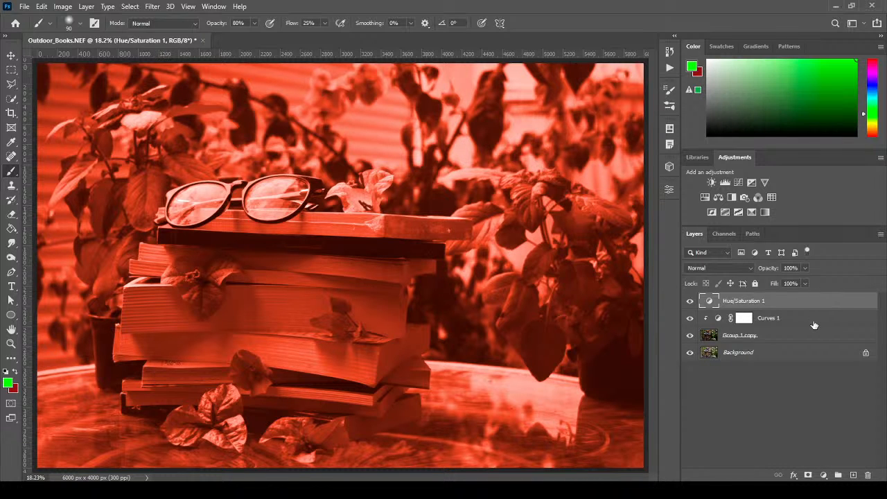
# Step: Merge the Hue/Saturation 1, Curves 1 and Group 1 copy layers and set the merged layer's blend mode to Hard Light
pyautogui.keyDown('shift'); pyautogui.click(812, 335); pyautogui.keyUp('shift')
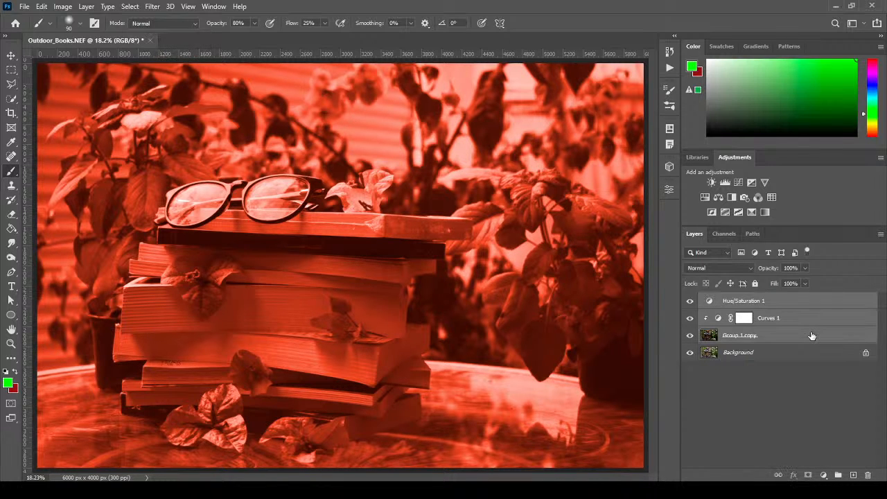
pyautogui.hotkey('ctrl', 'e')
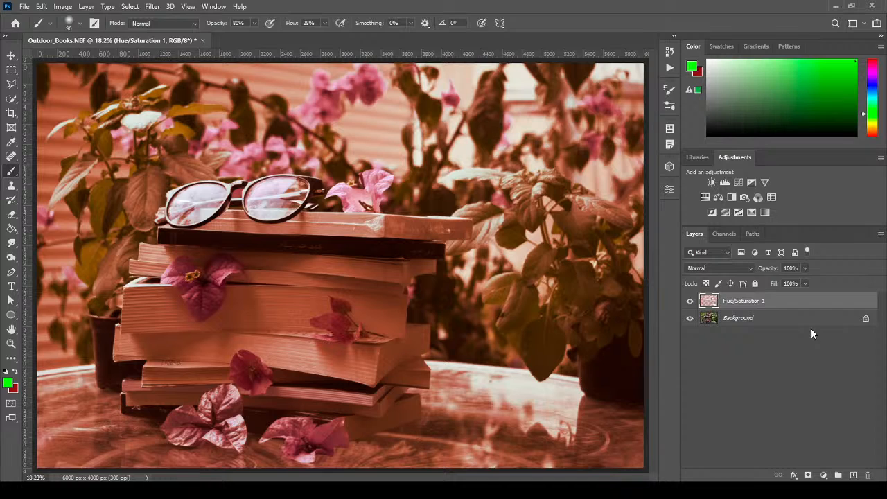
pyautogui.click(724, 269)
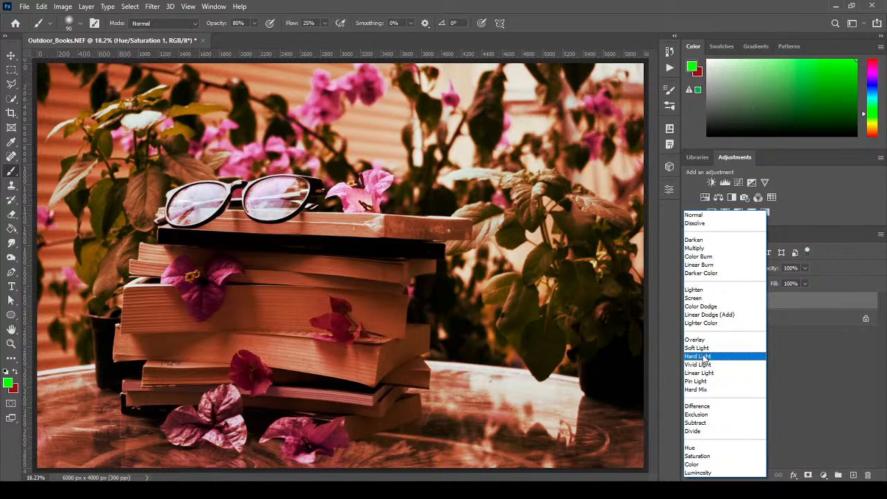
pyautogui.click(705, 356)
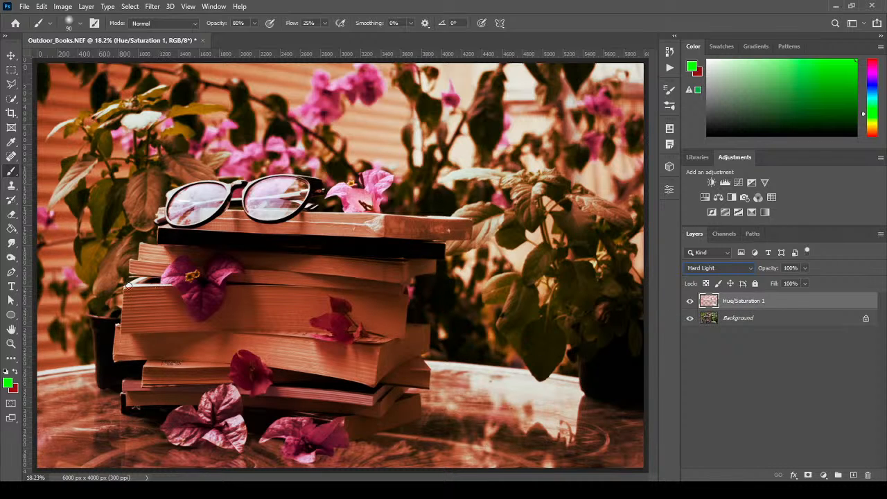
# Step: Try erasing the merged layer over the books and glasses with a size 500 eraser, and undo the erasing
pyautogui.click(11, 216)
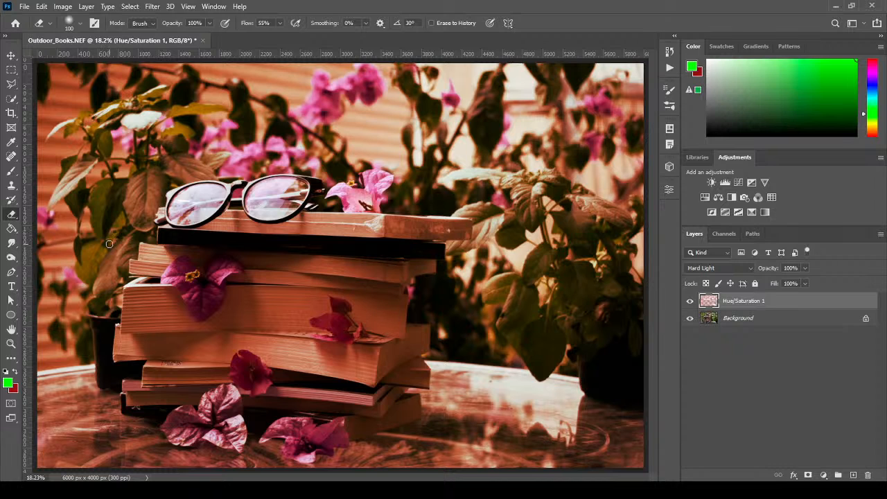
pyautogui.press(']')
pyautogui.press(']')
pyautogui.press(']')
pyautogui.press(']')
pyautogui.press(']')
pyautogui.press(']')
pyautogui.press(']')
pyautogui.press(']')
pyautogui.moveTo(133, 317)
pyautogui.mouseDown()
pyautogui.moveTo(153, 332)
pyautogui.moveTo(121, 302)
pyautogui.moveTo(125, 333)
pyautogui.moveTo(151, 340)
pyautogui.moveTo(161, 317)
pyautogui.moveTo(170, 351)
pyautogui.moveTo(211, 349)
pyautogui.moveTo(268, 304)
pyautogui.moveTo(243, 305)
pyautogui.mouseUp()
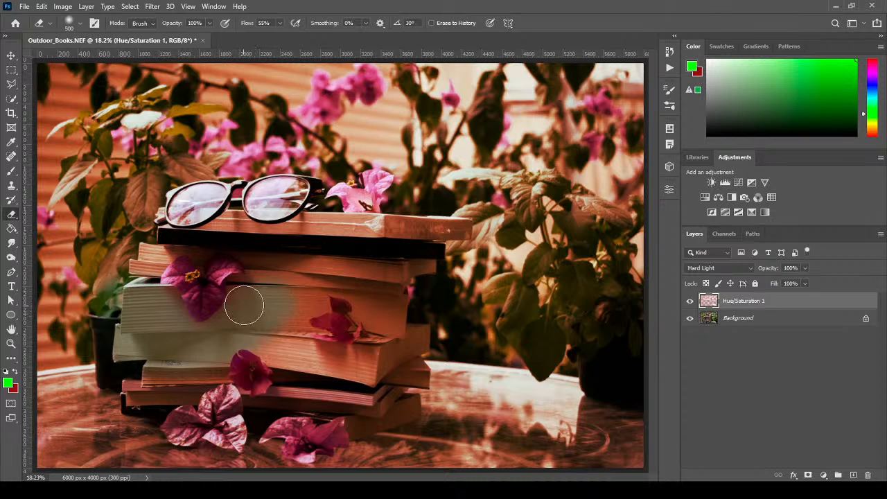
pyautogui.moveTo(321, 269)
pyautogui.mouseDown()
pyautogui.moveTo(286, 300)
pyautogui.moveTo(286, 348)
pyautogui.moveTo(276, 346)
pyautogui.moveTo(309, 375)
pyautogui.moveTo(301, 355)
pyautogui.moveTo(333, 377)
pyautogui.moveTo(380, 373)
pyautogui.moveTo(385, 313)
pyautogui.moveTo(360, 277)
pyautogui.moveTo(340, 268)
pyautogui.moveTo(306, 278)
pyautogui.moveTo(295, 294)
pyautogui.moveTo(310, 298)
pyautogui.moveTo(289, 317)
pyautogui.moveTo(289, 332)
pyautogui.moveTo(279, 314)
pyautogui.moveTo(414, 255)
pyautogui.moveTo(398, 316)
pyautogui.moveTo(407, 355)
pyautogui.moveTo(419, 266)
pyautogui.moveTo(420, 341)
pyautogui.moveTo(419, 229)
pyautogui.moveTo(333, 235)
pyautogui.moveTo(341, 219)
pyautogui.moveTo(203, 215)
pyautogui.moveTo(102, 192)
pyautogui.moveTo(210, 183)
pyautogui.moveTo(109, 225)
pyautogui.moveTo(64, 266)
pyautogui.moveTo(184, 232)
pyautogui.moveTo(205, 237)
pyautogui.moveTo(199, 245)
pyautogui.moveTo(177, 224)
pyautogui.moveTo(130, 266)
pyautogui.moveTo(152, 256)
pyautogui.moveTo(112, 308)
pyautogui.moveTo(130, 263)
pyautogui.moveTo(102, 246)
pyautogui.moveTo(86, 287)
pyautogui.moveTo(82, 330)
pyautogui.moveTo(174, 344)
pyautogui.mouseUp()
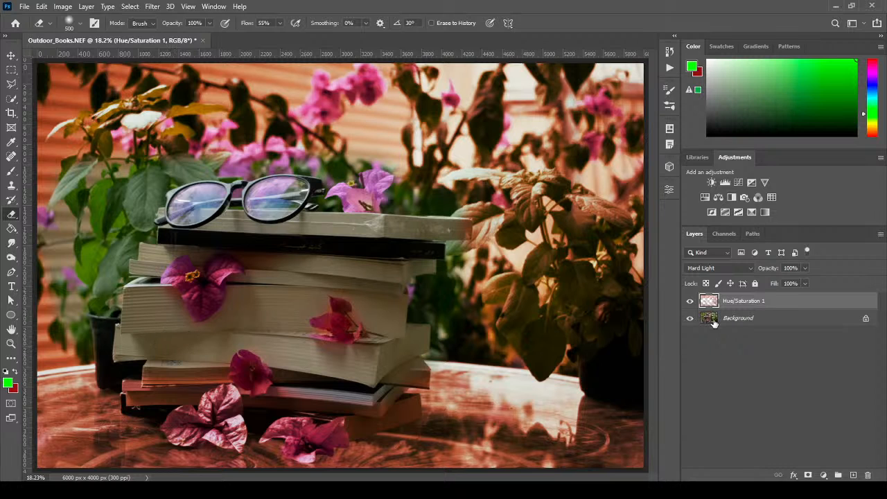
pyautogui.hotkey('ctrl', 'z')
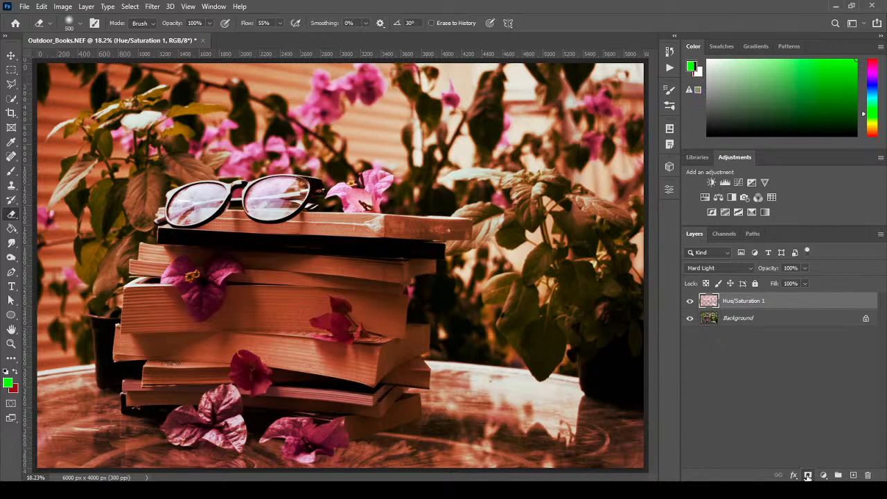
# Step: Add a layer mask to the merged Hue/Saturation 1 layer and fill it with black using the Paint Bucket
pyautogui.click(807, 475)
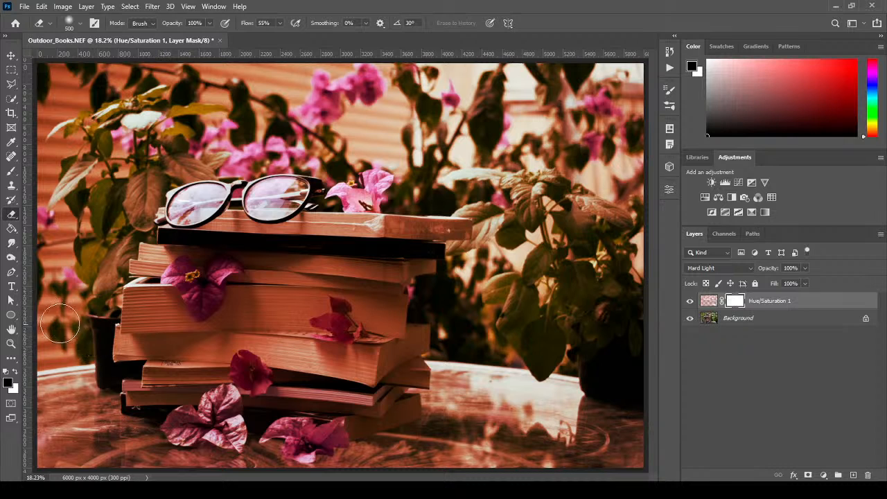
pyautogui.click(11, 228)
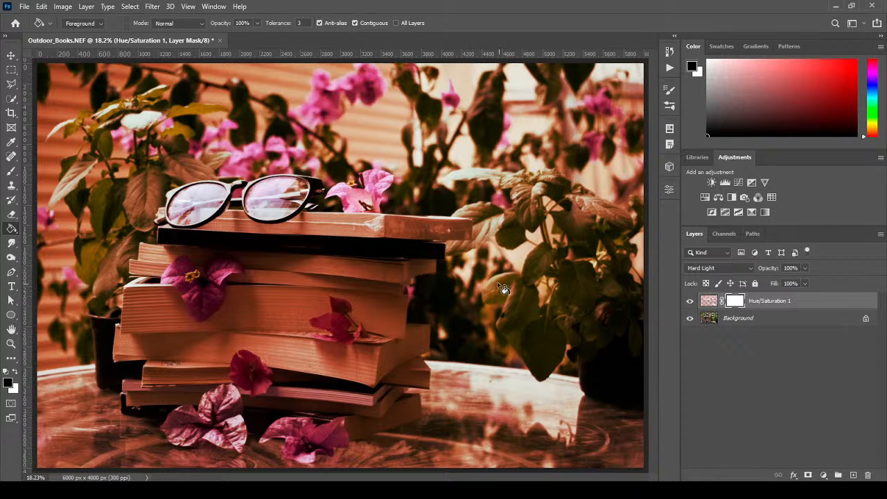
pyautogui.click(447, 285)
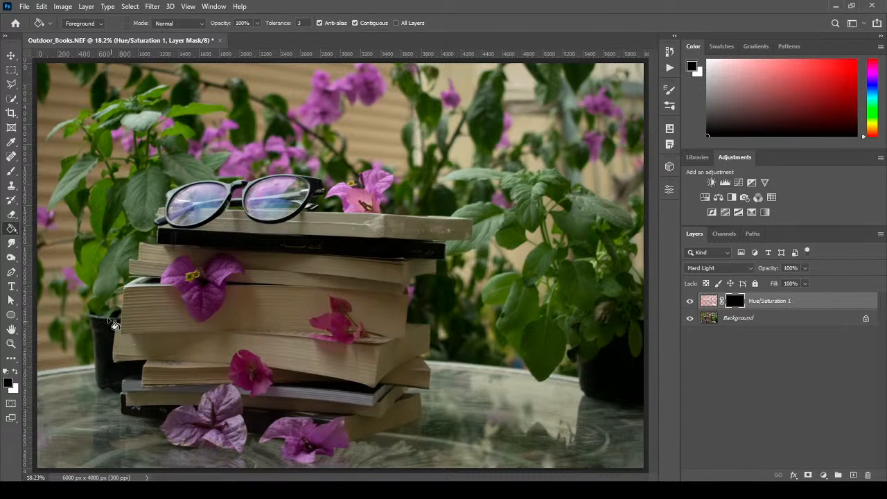
# Step: Paint white on the new mask with a size 200 brush over the two table flowers and the flowers on the middle and upper books
pyautogui.click(11, 171)
pyautogui.click(16, 373)
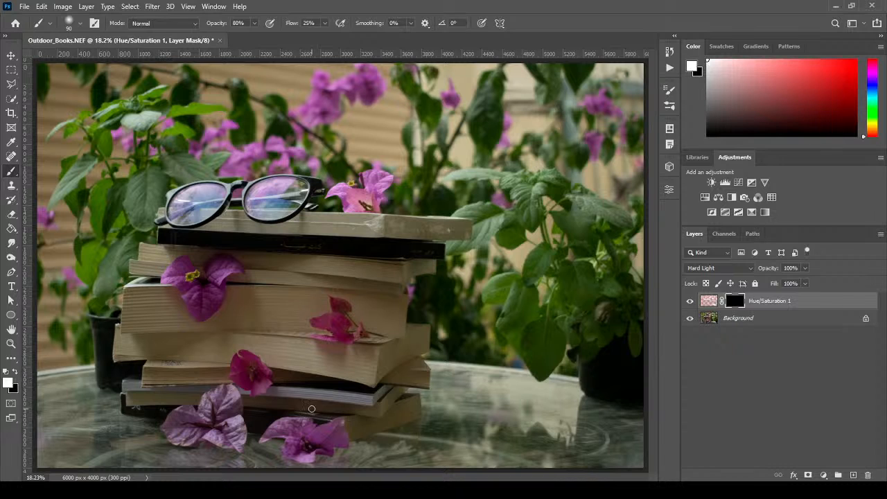
pyautogui.press(']')
pyautogui.press(']')
pyautogui.press(']')
pyautogui.press(']')
pyautogui.press(']')
pyautogui.moveTo(202, 425)
pyautogui.mouseDown()
pyautogui.moveTo(216, 394)
pyautogui.moveTo(227, 425)
pyautogui.moveTo(237, 419)
pyautogui.moveTo(225, 444)
pyautogui.moveTo(197, 428)
pyautogui.moveTo(203, 423)
pyautogui.moveTo(172, 438)
pyautogui.mouseUp()
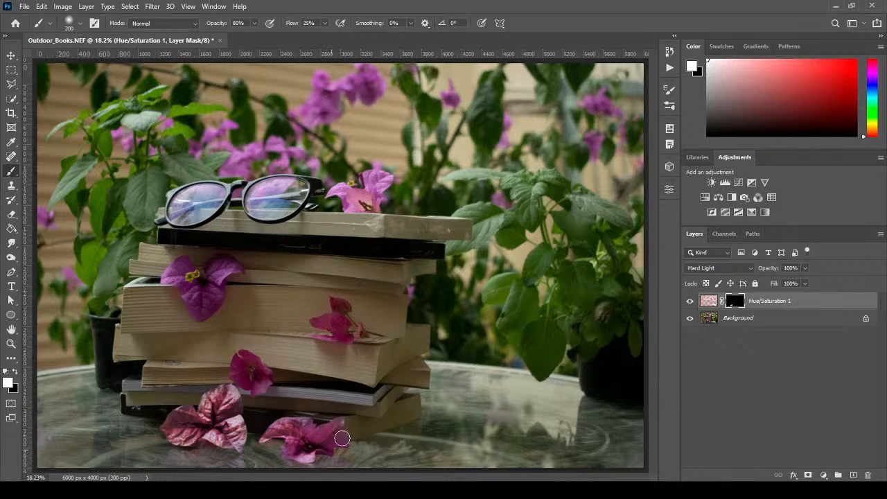
pyautogui.moveTo(329, 347)
pyautogui.mouseDown()
pyautogui.moveTo(316, 319)
pyautogui.moveTo(347, 329)
pyautogui.moveTo(338, 324)
pyautogui.mouseUp()
pyautogui.moveTo(212, 279)
pyautogui.mouseDown()
pyautogui.moveTo(204, 310)
pyautogui.moveTo(188, 284)
pyautogui.moveTo(194, 311)
pyautogui.moveTo(180, 264)
pyautogui.moveTo(162, 276)
pyautogui.mouseUp()
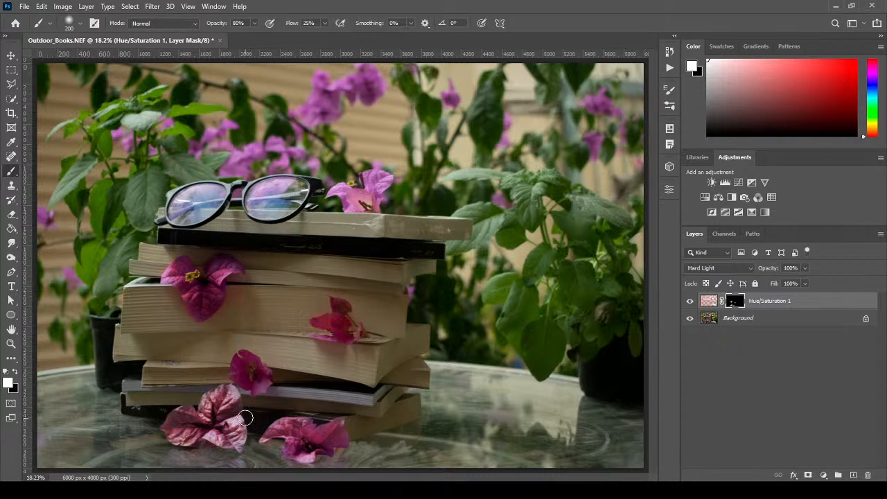
# Step: Paint black on the mask over the table flower nearest the books' spine ends, and restore its red tint with white
pyautogui.click(18, 375)
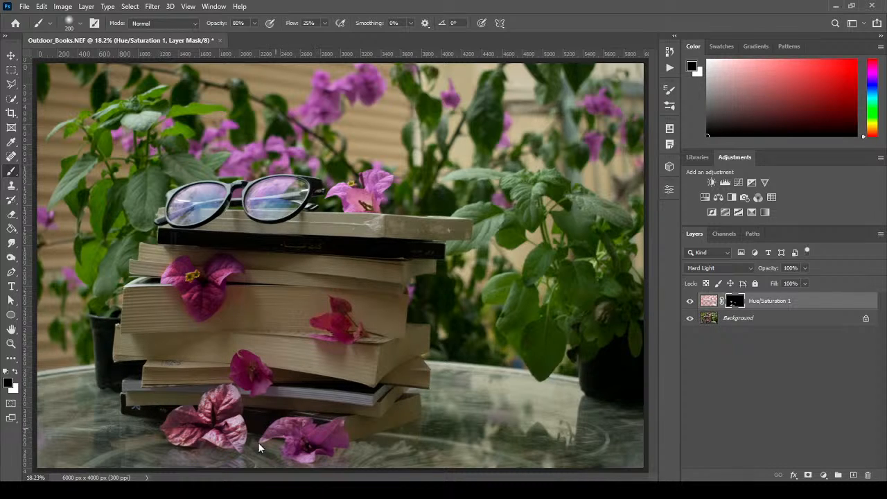
pyautogui.click(15, 373)
pyautogui.moveTo(305, 423)
pyautogui.mouseDown()
pyautogui.moveTo(330, 443)
pyautogui.moveTo(343, 437)
pyautogui.moveTo(310, 438)
pyautogui.mouseUp()
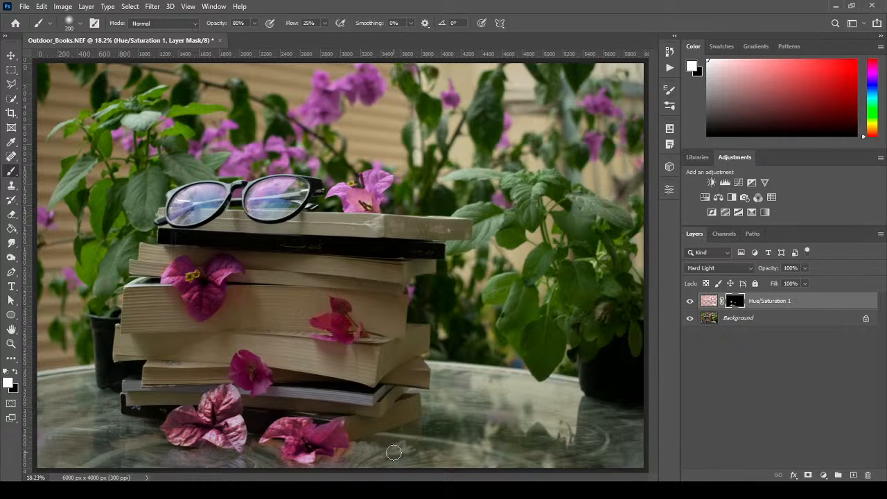